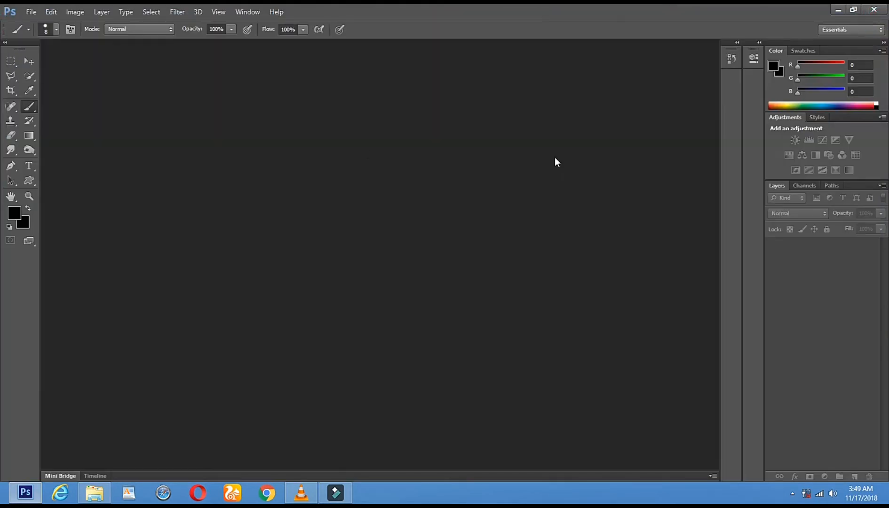
Open the DSC_0208 photo from the Desktop folder
left_click(30, 11)
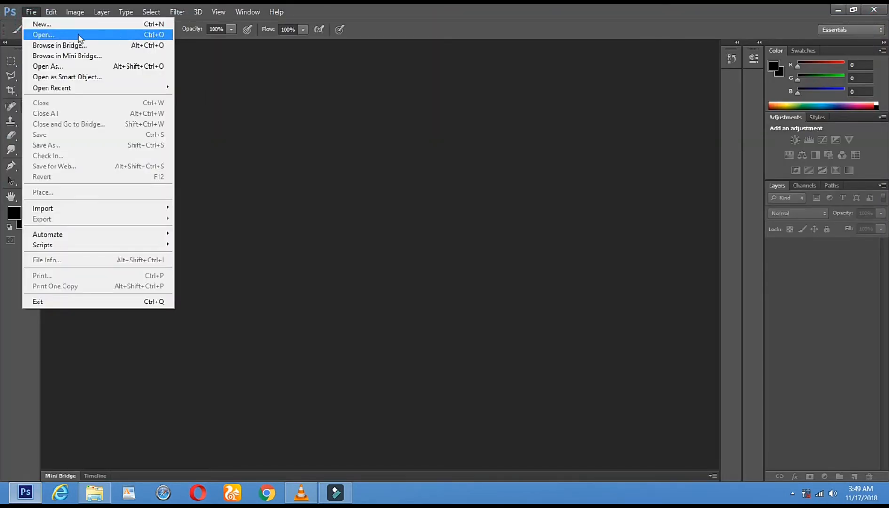
left_click(117, 34)
scroll(607, 290, "down", 2)
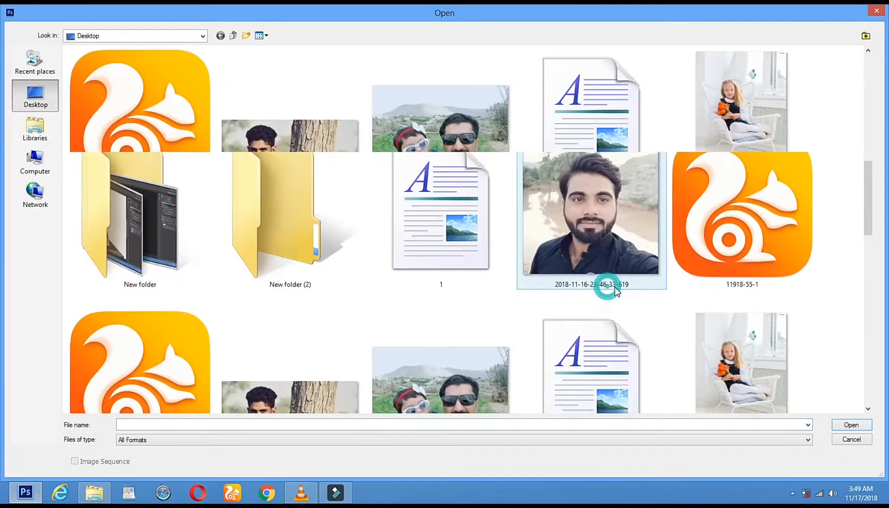
scroll(621, 280, "down", 10)
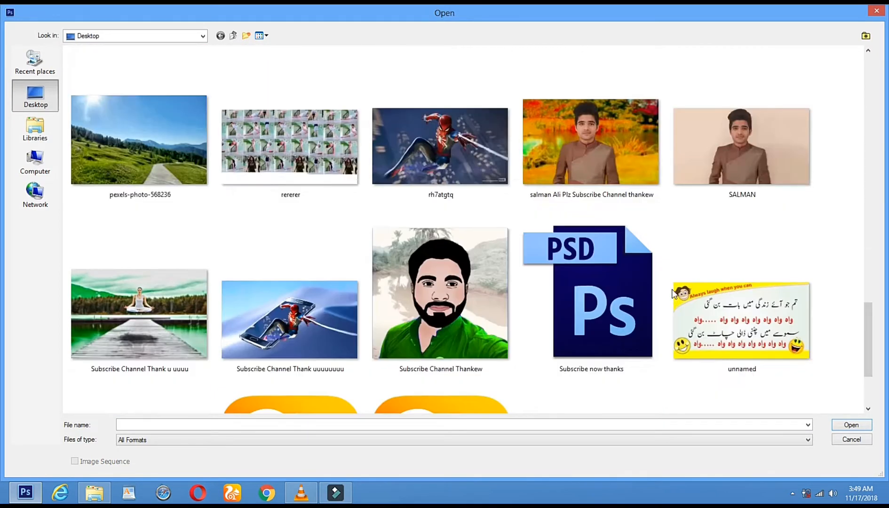
scroll(674, 294, "up", 10)
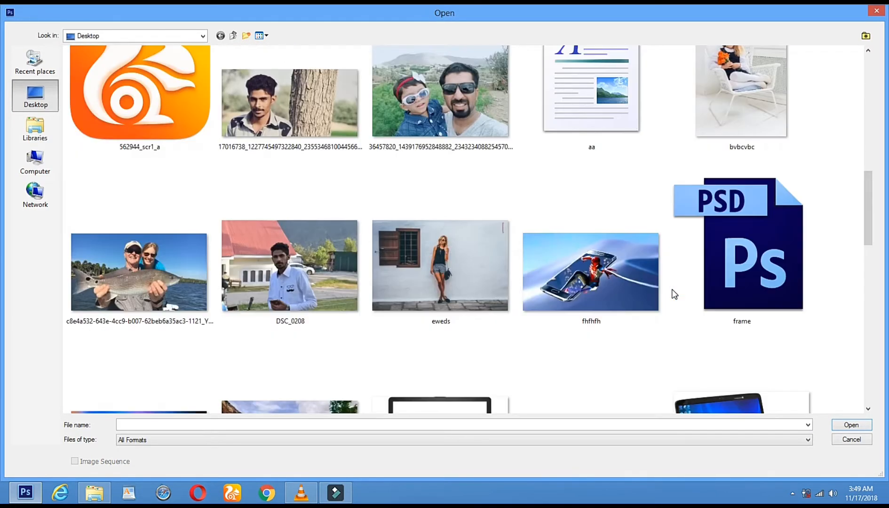
double_click(300, 253)
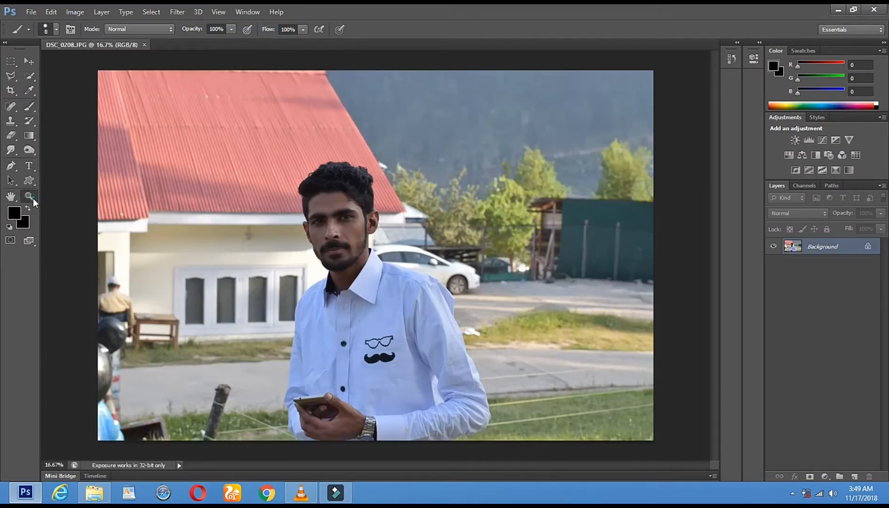
With the 8 px black Brush, trace the upper lid of the eye on the photo's right side in connected straight segments
left_click(31, 198)
left_click(318, 183)
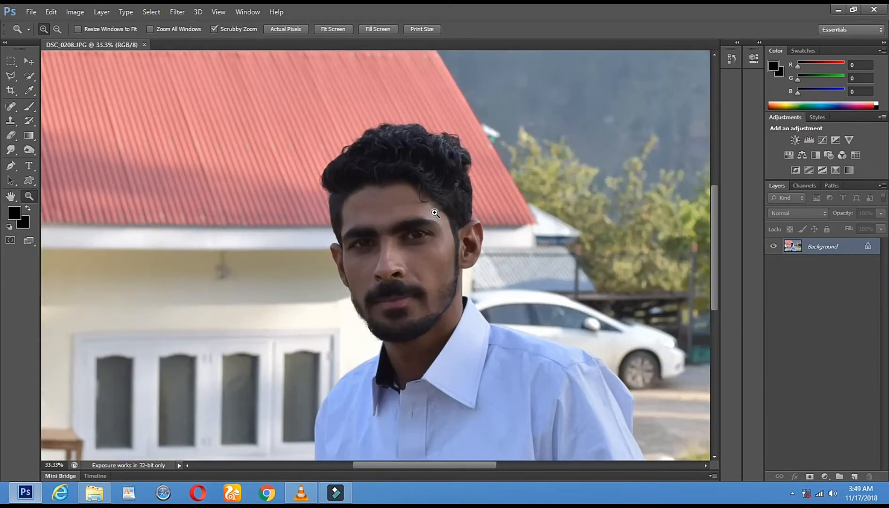
left_click(435, 213)
left_click(435, 213)
left_click(296, 277)
left_click(308, 267)
left_click_drag(334, 270, 297, 268)
left_click(345, 257)
left_click_drag(374, 259, 278, 223)
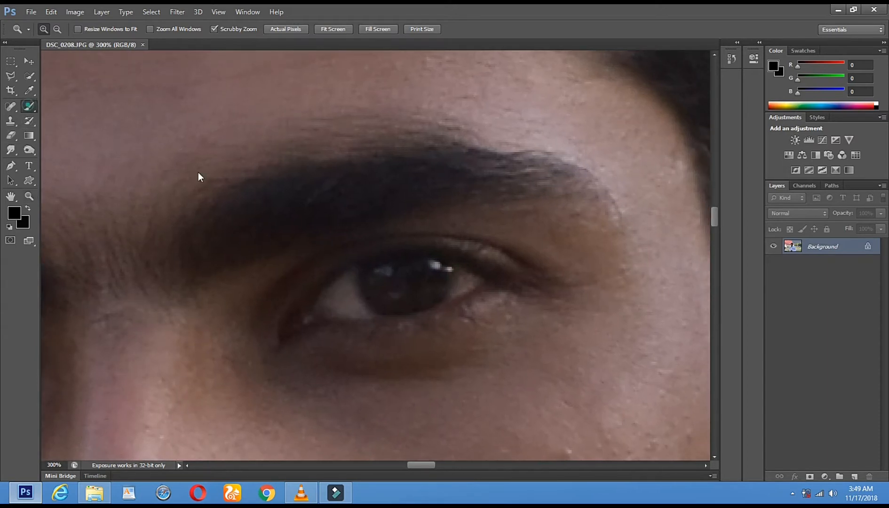
left_click(29, 106)
left_click(280, 311)
left_click(314, 279, "shift")
left_click(335, 262, "shift")
left_click(366, 250, "shift")
left_click(404, 243, "shift")
left_click(451, 241, "shift")
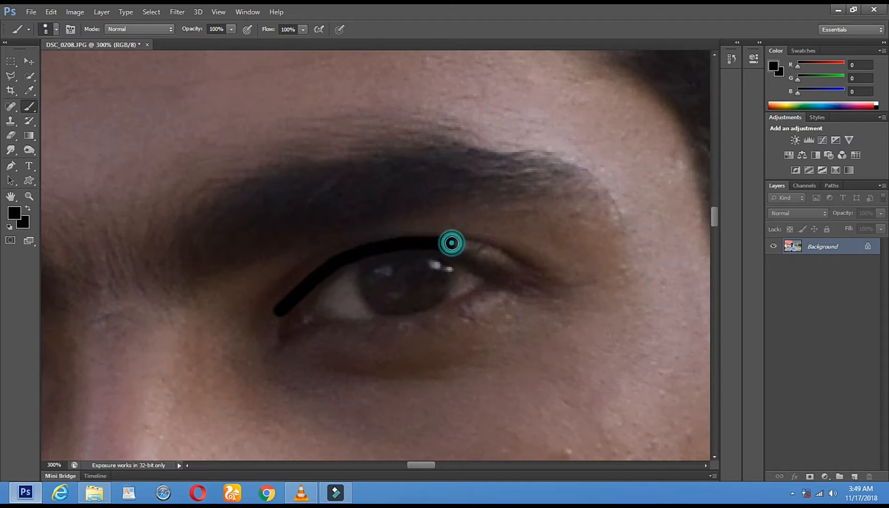
left_click(489, 253, "shift")
left_click(521, 274, "shift")
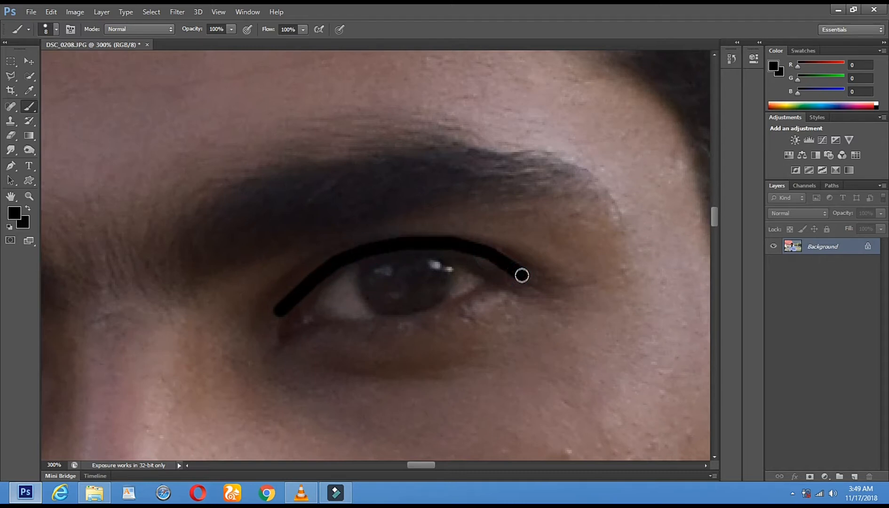
Trace the lower lid of the same eye in black from the outer to the inner corner, closing the eye outline
left_click(490, 300, "shift")
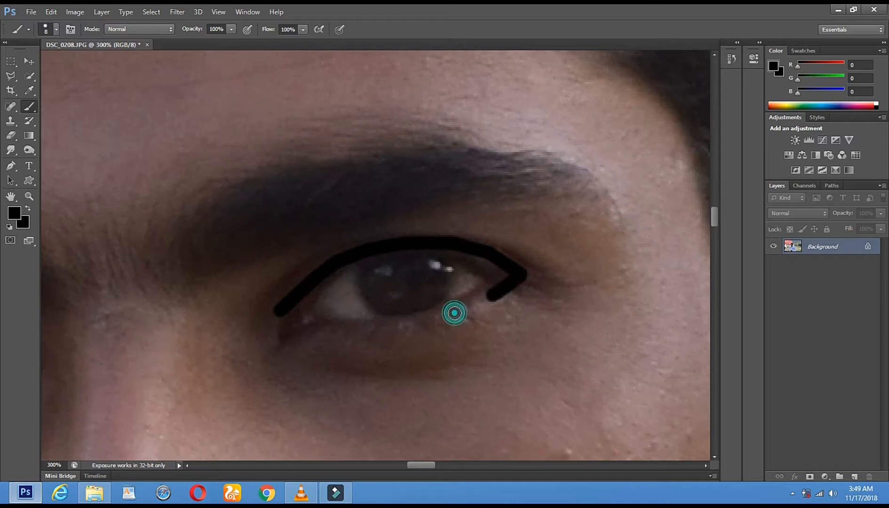
left_click(454, 311, "shift")
left_click(416, 321, "shift")
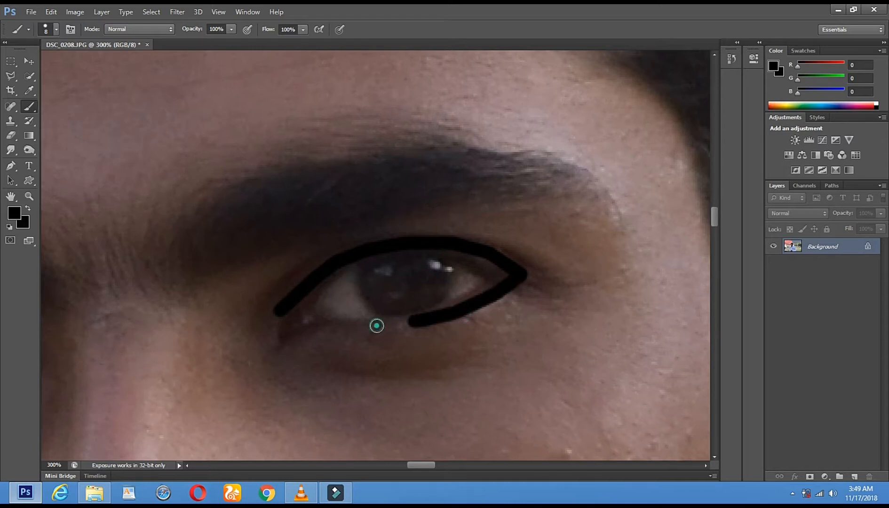
left_click(310, 324, "shift")
left_click(285, 315, "shift")
left_click(277, 310, "shift")
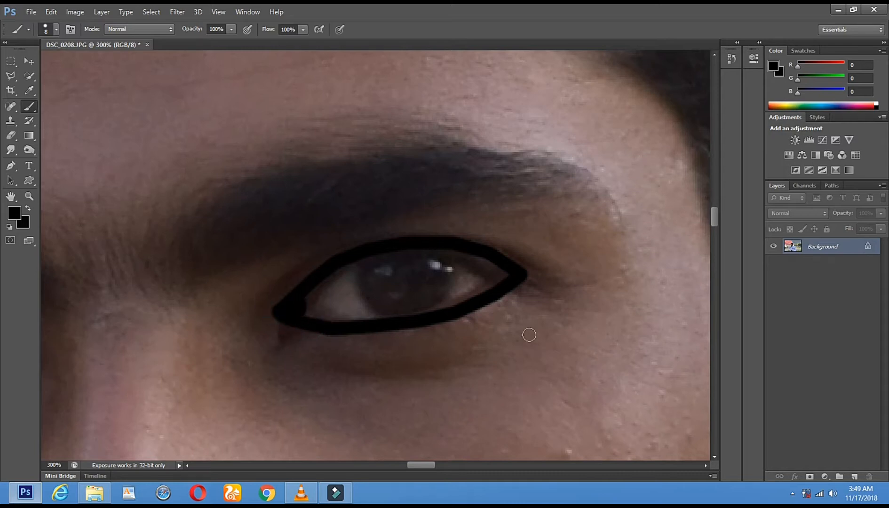
Thicken the eye's outer corner, then outline the iris and fill it solid black
left_click_drag(503, 273, 510, 270)
left_click(361, 261)
left_click_drag(360, 281, 383, 312)
left_click(396, 313)
mouse_move(431, 308)
left_mouse_down()
mouse_move(447, 288)
mouse_move(450, 256)
mouse_move(386, 268)
mouse_move(400, 257)
left_mouse_up()
left_click(449, 250)
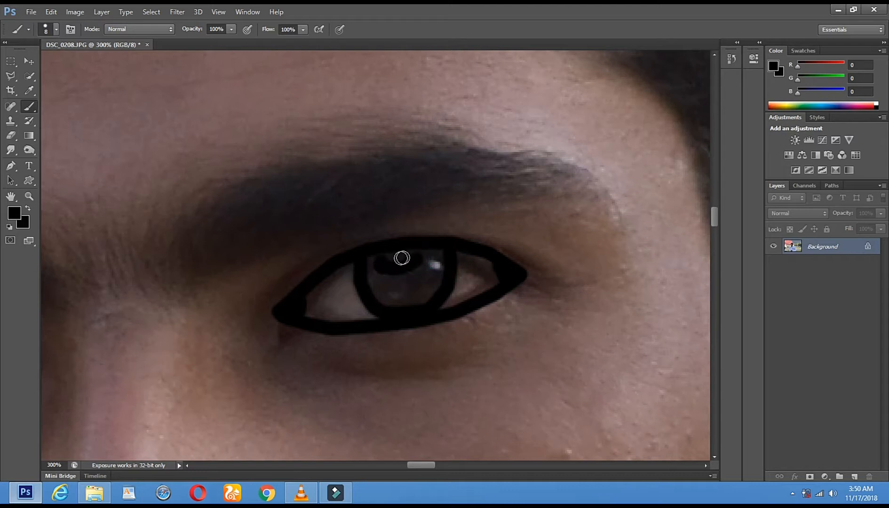
mouse_move(386, 292)
left_mouse_down()
mouse_move(371, 281)
mouse_move(430, 275)
mouse_move(415, 270)
mouse_move(395, 300)
mouse_move(415, 293)
mouse_move(429, 269)
left_mouse_up()
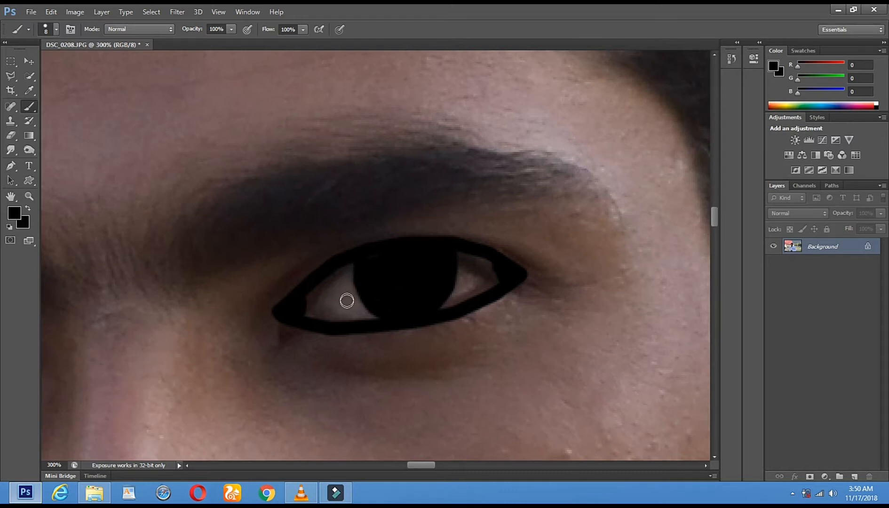
Paint a black eyelid crease line above the outlined eye, following the curve of its upper lid
left_click_drag(294, 267, 426, 270)
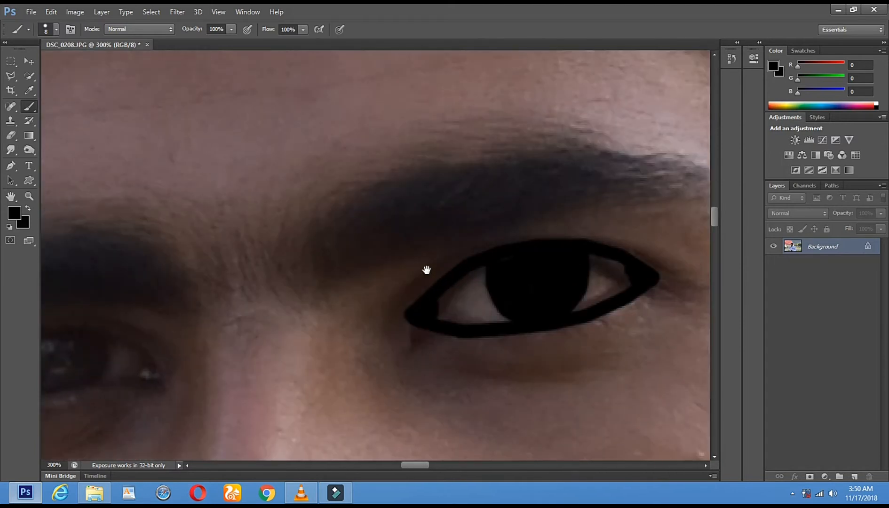
left_click(404, 286)
left_click(444, 254, "shift")
left_click(499, 233, "shift")
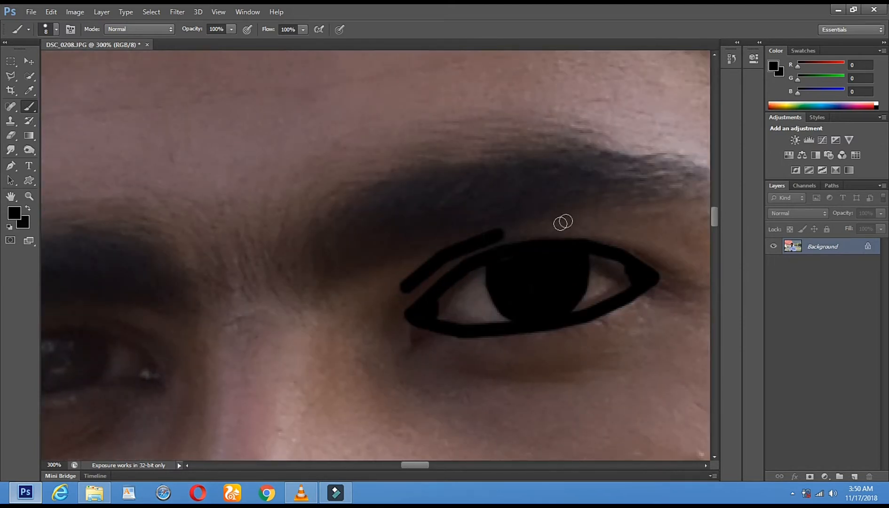
left_click(562, 221, "shift")
left_click_drag(600, 221, 627, 220)
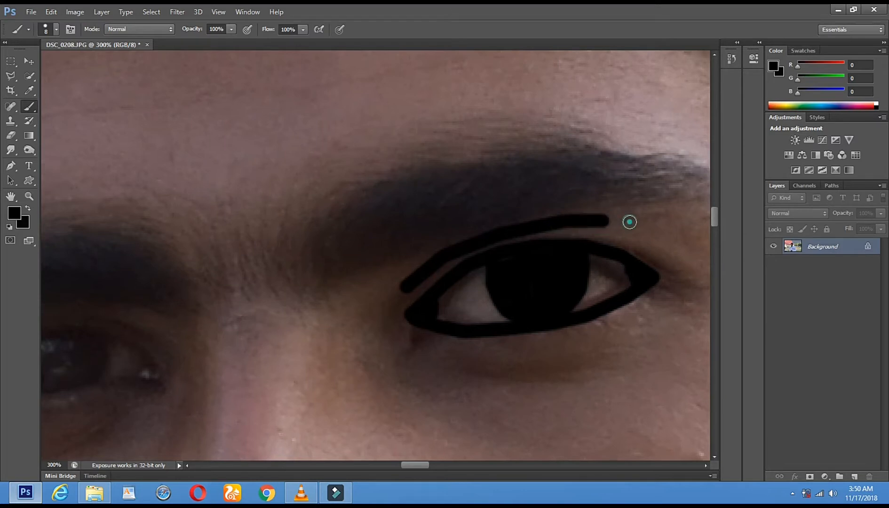
Paint a black under-eye line in connected segments below the same eye, rising towards its outer corner
left_click_drag(611, 286, 488, 239)
left_click(337, 323)
left_click(426, 326, "shift")
left_click(453, 315, "shift")
left_click(515, 288, "shift")
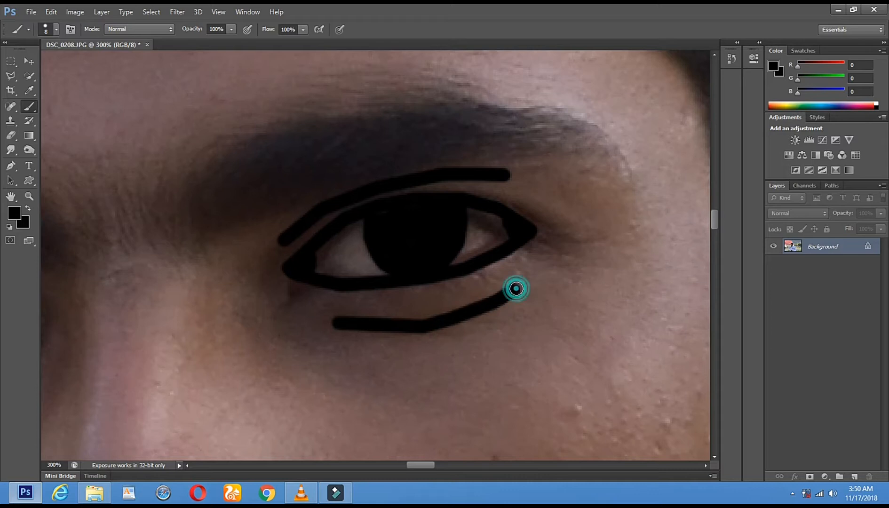
Trace the upper lid of the other eye in black from its inner to its outer corner
left_click_drag(286, 290, 617, 246)
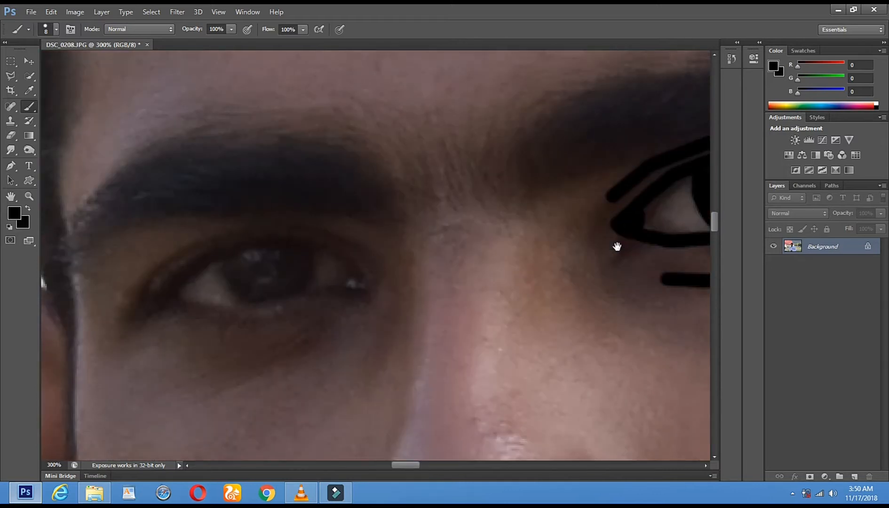
left_click(364, 262)
left_click(341, 245, "shift")
left_click(289, 233, "shift")
left_click(242, 234, "shift")
left_click(207, 249, "shift")
left_click(169, 272, "shift")
left_click(149, 293, "shift")
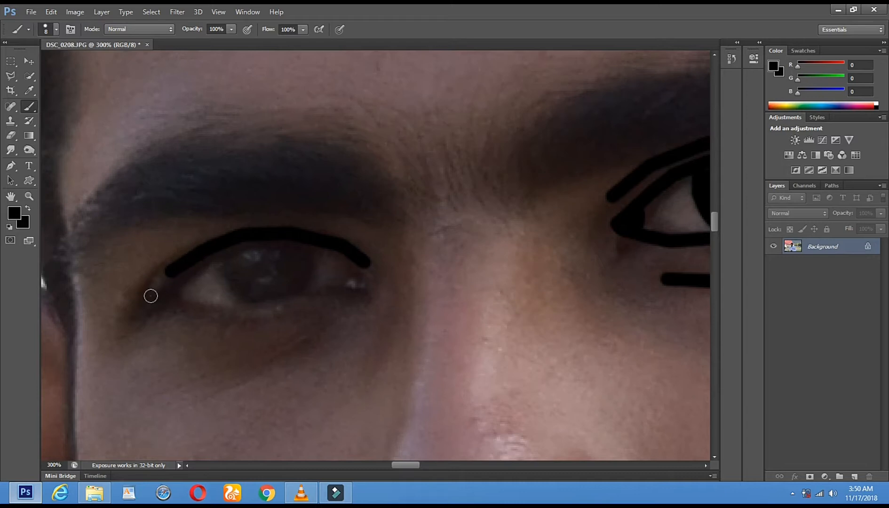
left_click(146, 298, "shift")
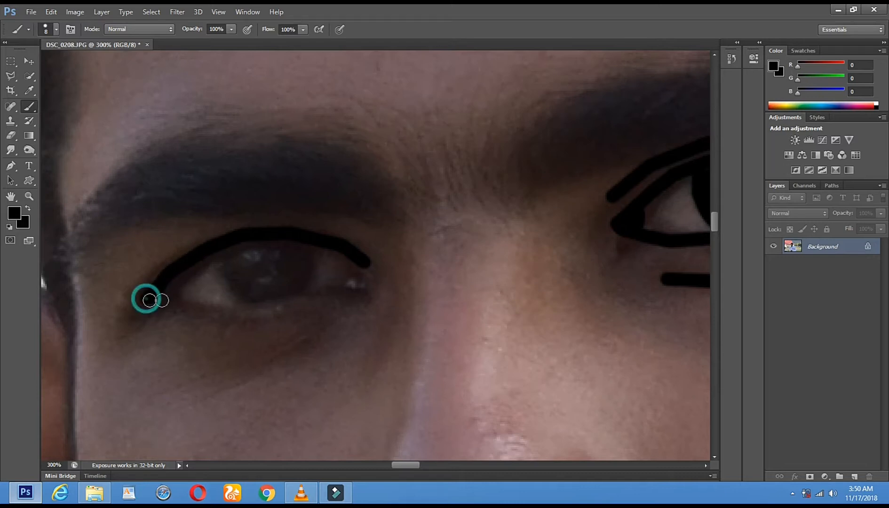
Trace the lower lid of the second eye in black from both corners, joining the segments under the iris
left_click(376, 271)
left_click(365, 285, "shift")
left_click(319, 299, "shift")
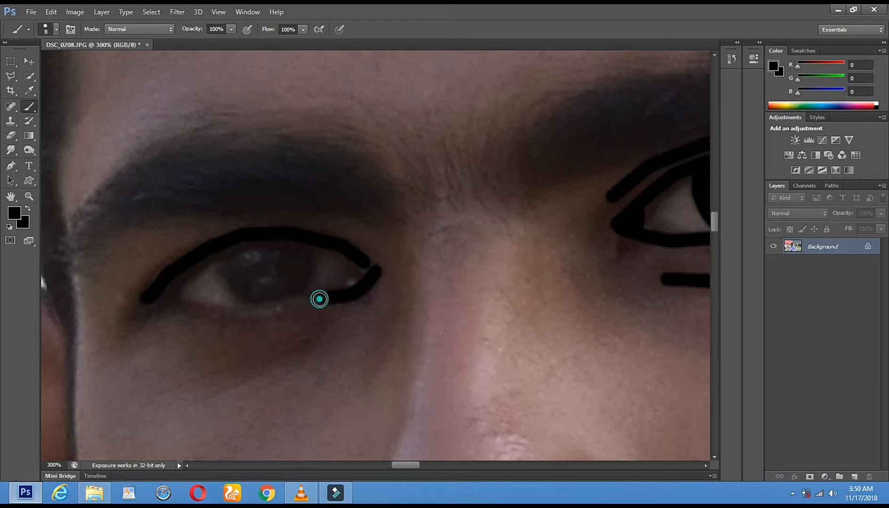
left_click(160, 298)
left_click(181, 311, "shift")
left_click(223, 316, "shift")
left_click(271, 314, "shift")
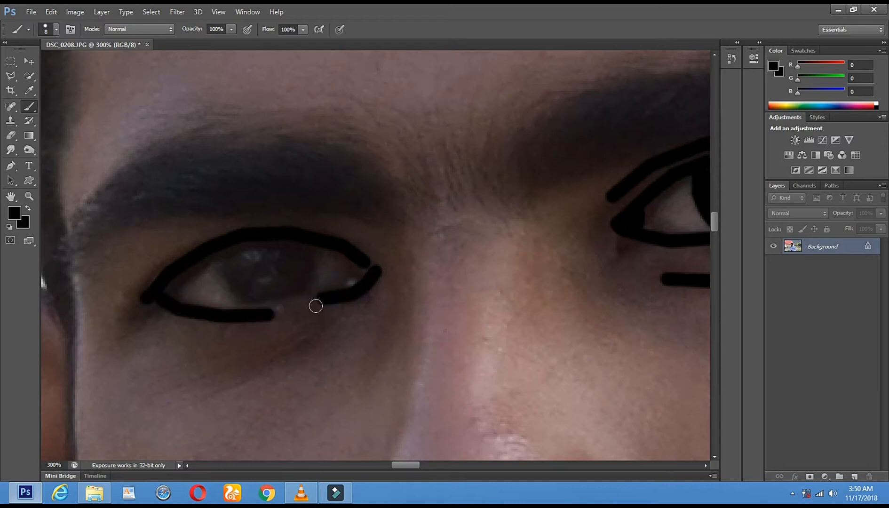
left_click(325, 298, "shift")
Fill the inner and outer corners of the second eye's outline with black
left_click(355, 279, "shift")
left_click(368, 263, "shift")
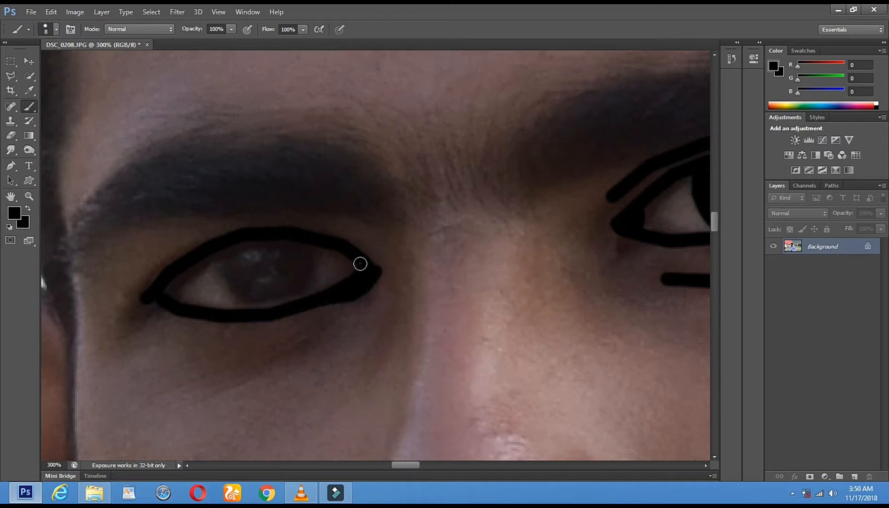
left_click(354, 262, "shift")
left_click(170, 284)
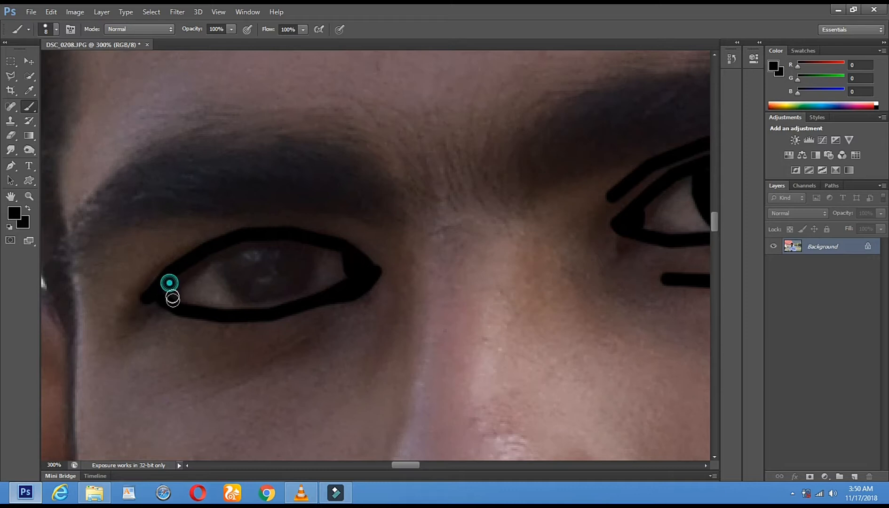
left_click(175, 275)
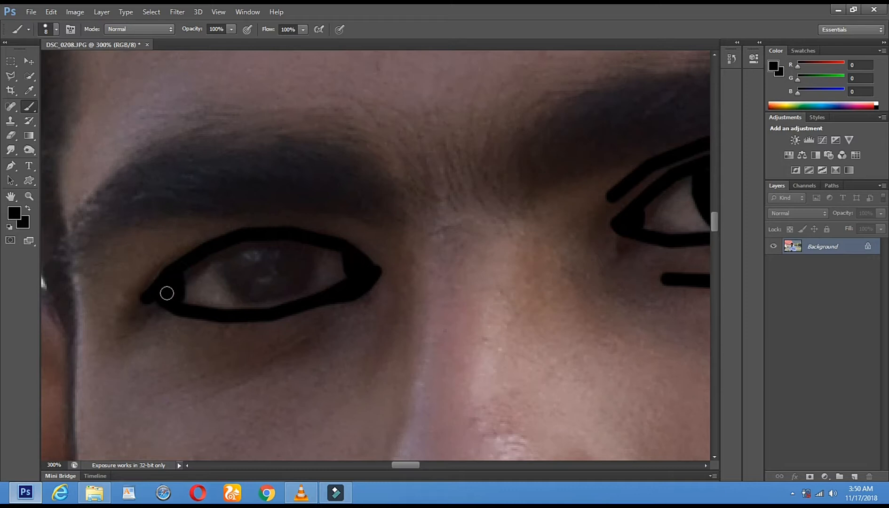
left_click(165, 281)
left_click(143, 294)
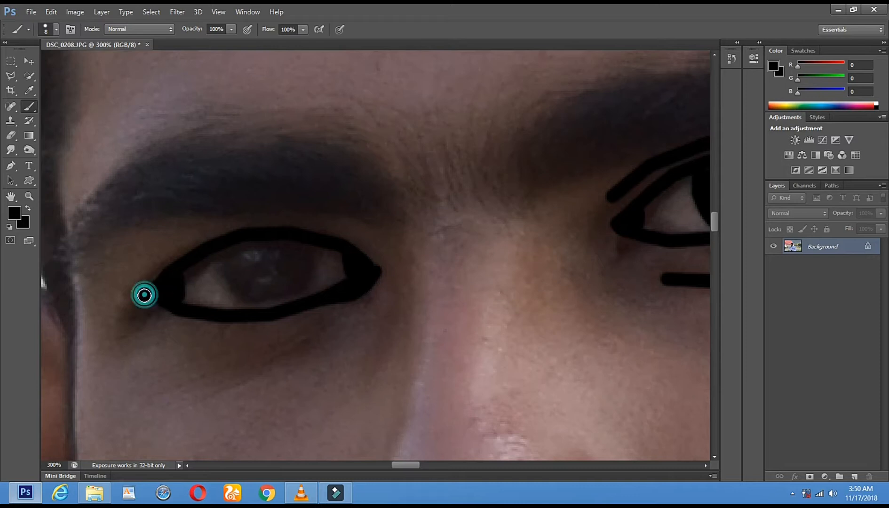
left_click(175, 308)
left_click(148, 296)
Paint a black eyelid crease line above the second eye, from the nose side to the outer side
left_click(347, 225)
left_click(286, 213, "shift")
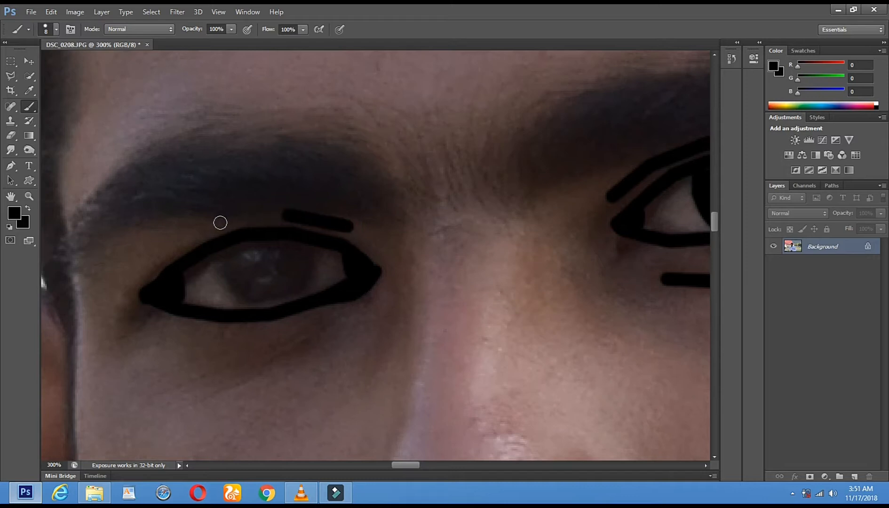
left_click(220, 222, "shift")
left_click(165, 240, "shift")
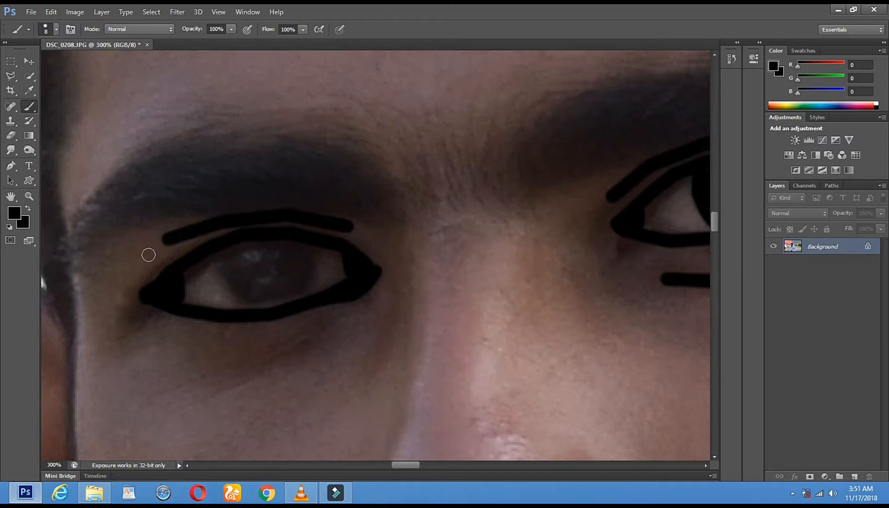
left_click(148, 245, "shift")
Paint a black under-eye line in connected segments below the second eye
left_click(328, 326)
left_click(257, 341, "shift")
left_click(207, 341, "shift")
left_click(172, 335, "shift")
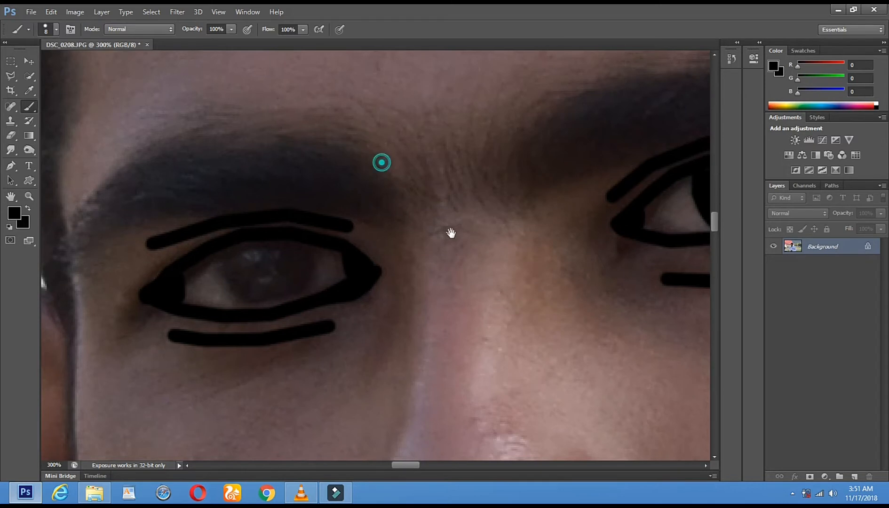
Trace the inner end and upper edge of the eyebrow above the second eye in black, out to its tip near the temple
left_click_drag(379, 161, 453, 235)
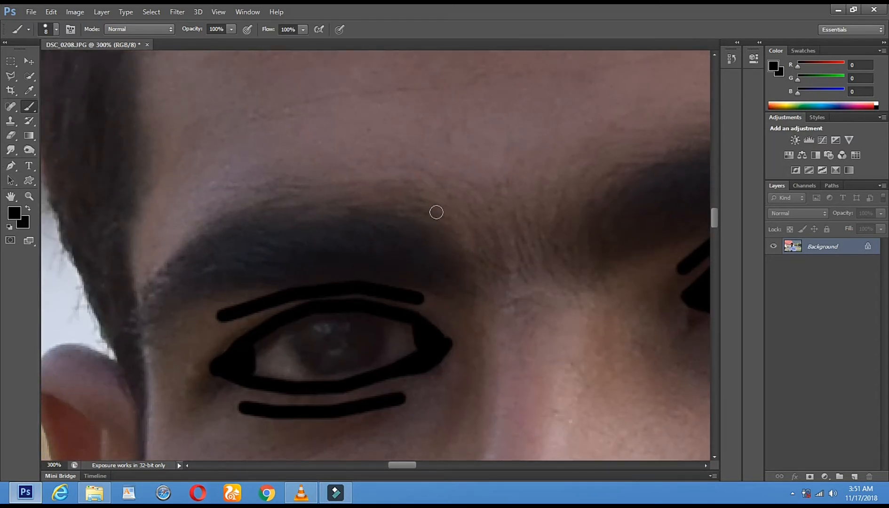
left_click(466, 265)
left_click(454, 233, "shift")
left_click(426, 218, "shift")
left_click(381, 207, "shift")
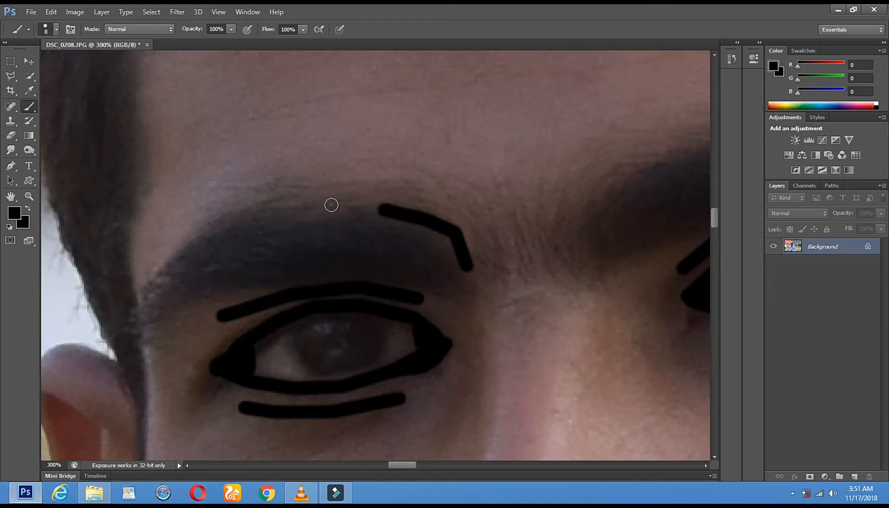
left_click(331, 205, "shift")
left_click(264, 209, "shift")
left_click(208, 225, "shift")
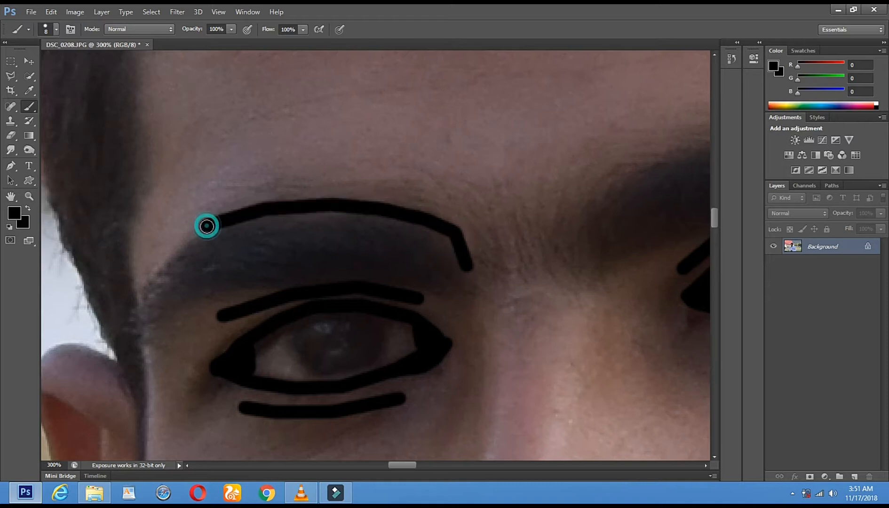
left_click(177, 252, "shift")
left_click(143, 280, "shift")
left_click(138, 304, "shift")
Trace the lower edge of the eyebrow above the second eye in black, from its inner end to the tip near the temple
left_click_drag(471, 290, 449, 294)
left_click(409, 280, "shift")
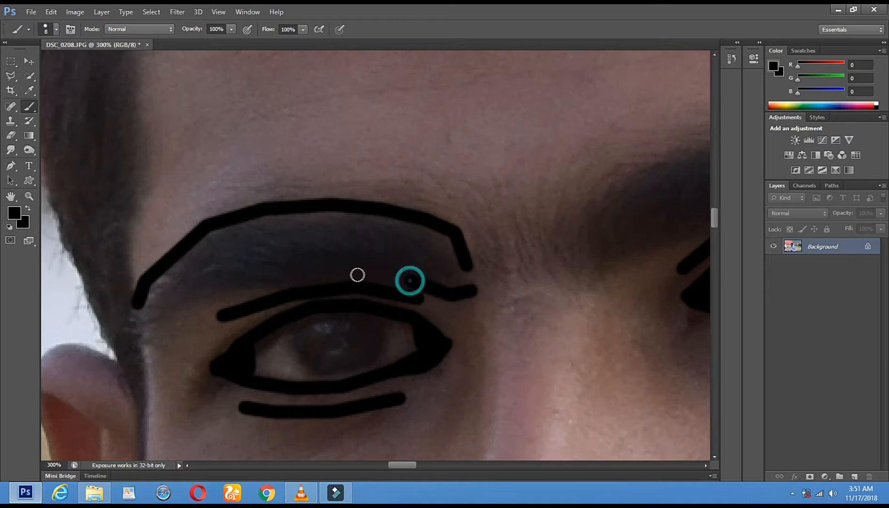
left_click(346, 266, "shift")
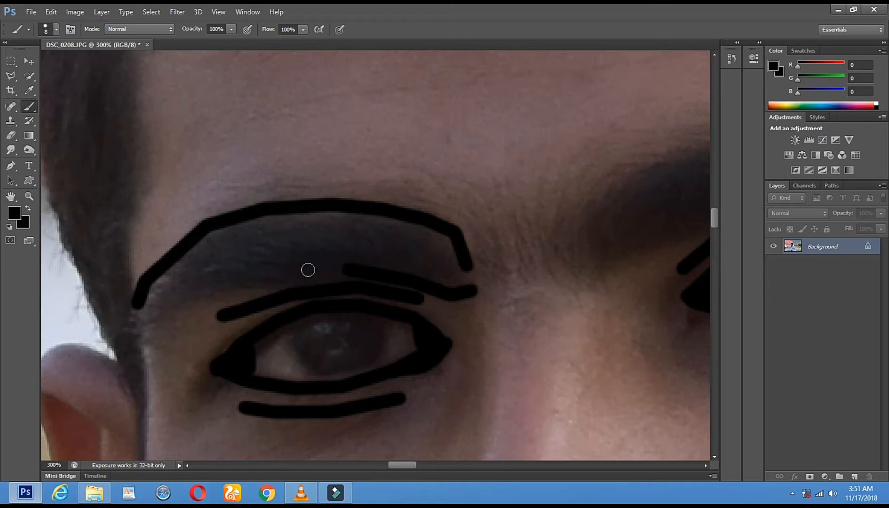
left_click(254, 281, "shift")
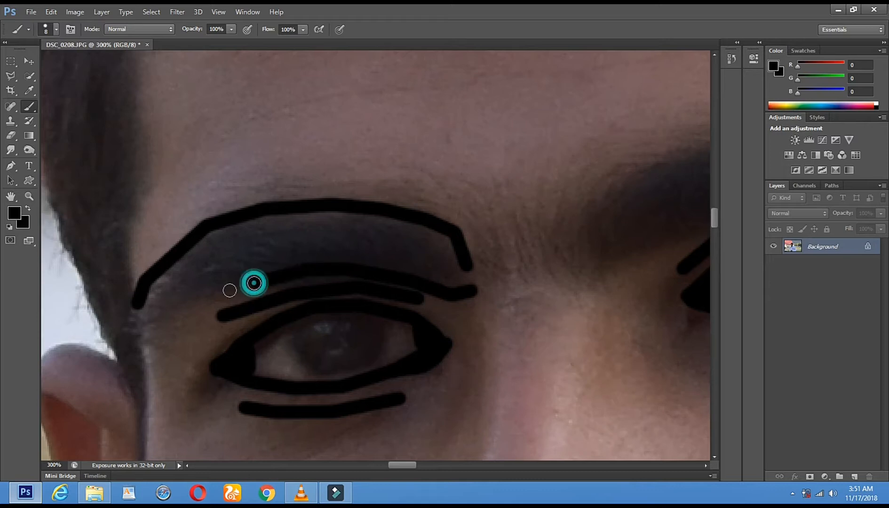
left_click(184, 308, "shift")
left_click(130, 330, "shift")
left_click(136, 295, "shift")
left_click(471, 269, "shift")
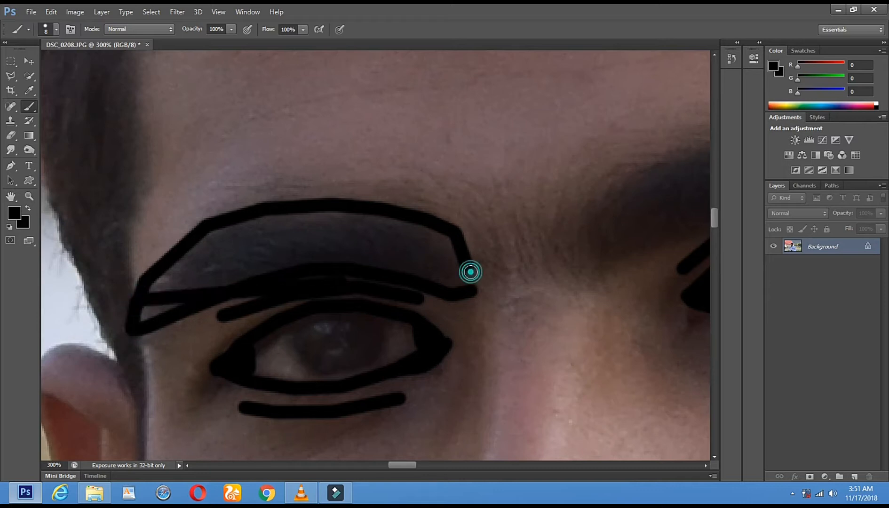
left_click(49, 12)
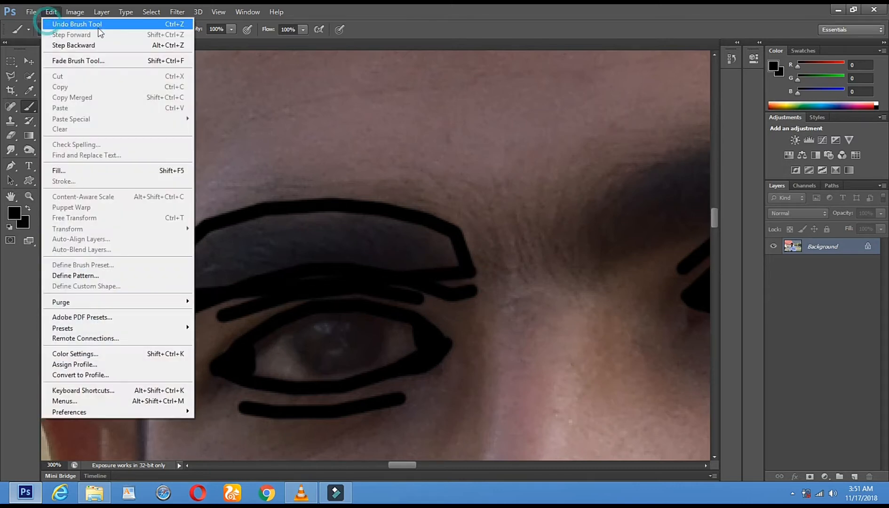
left_click(176, 24)
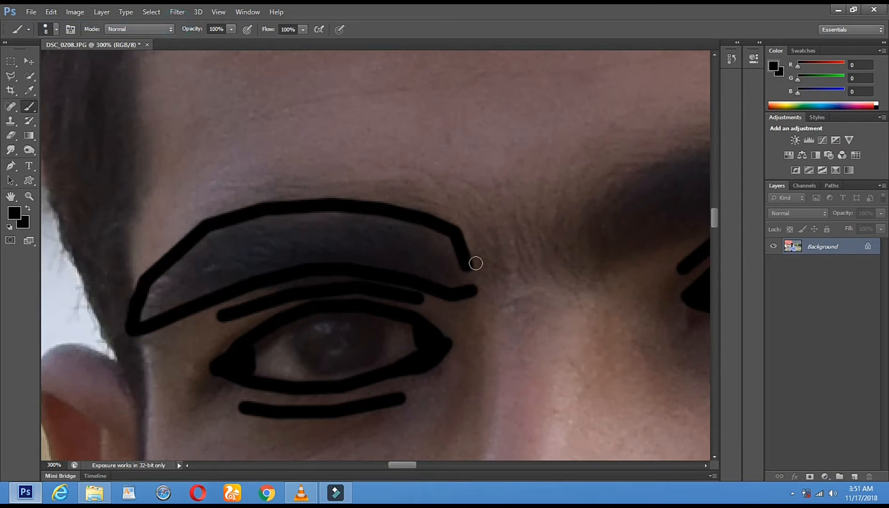
Close the inner end of the second eye's eyebrow outline with a short black stroke
left_click_drag(470, 266, 472, 285)
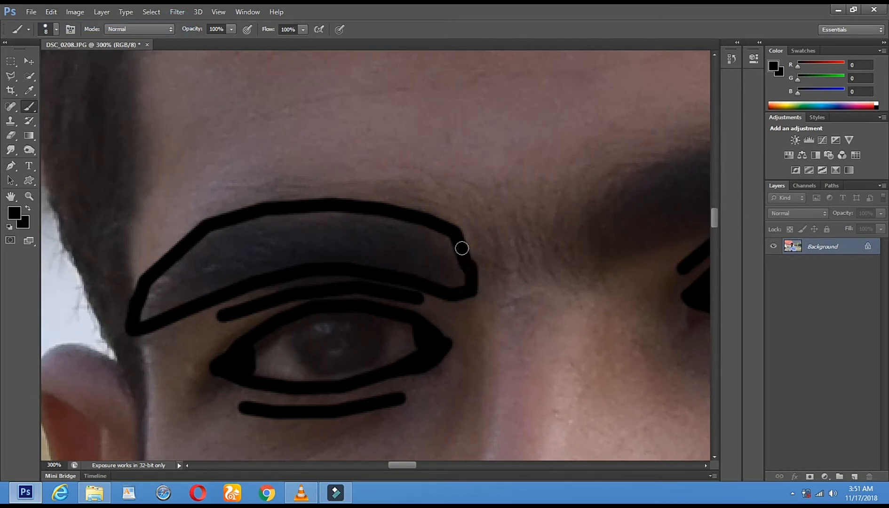
Trace the upper edge of the eyebrow above the first eye in black, from its inner end around the outer tip
left_click_drag(572, 207, 258, 246)
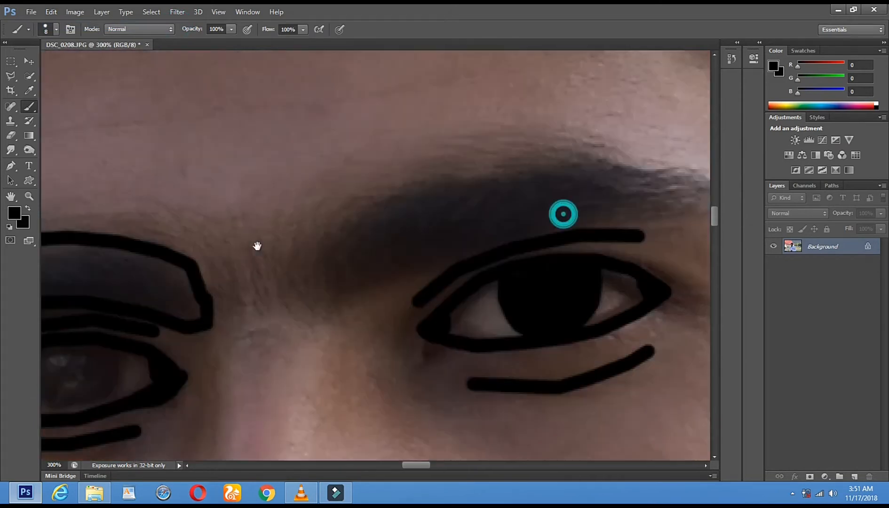
left_click(249, 255)
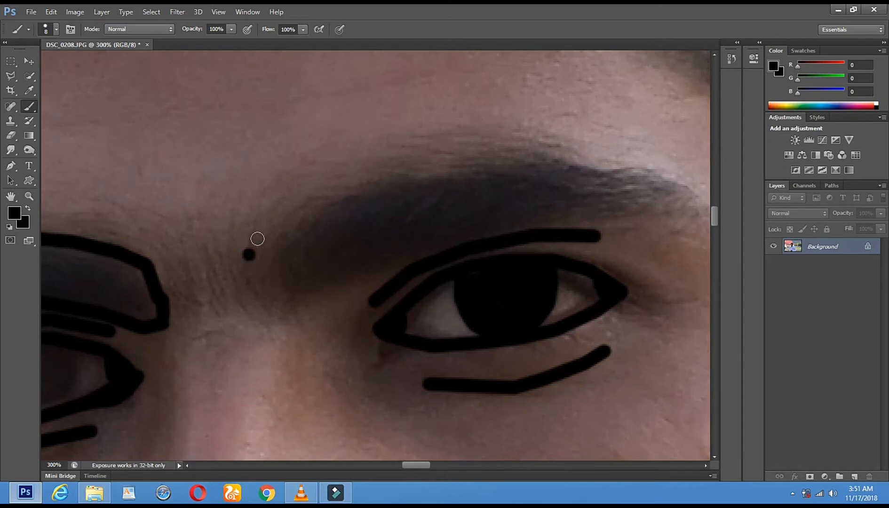
left_click(297, 212, "shift")
left_click(383, 189, "shift")
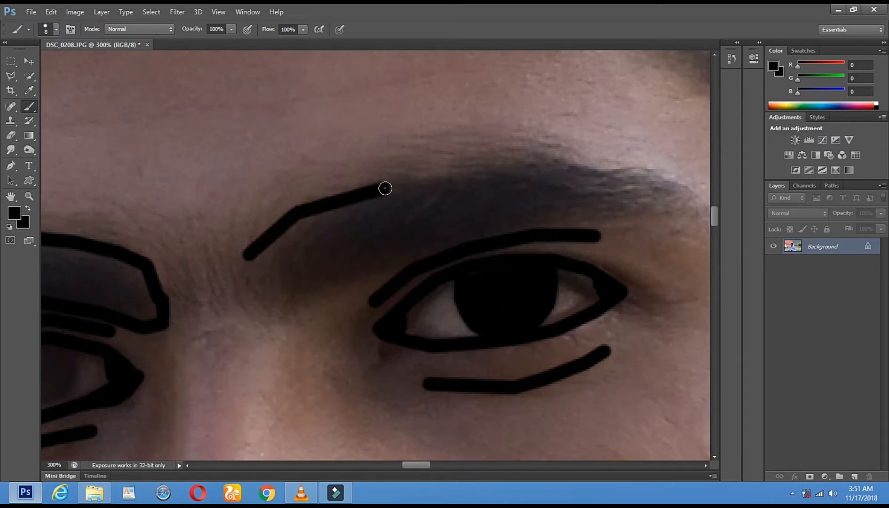
left_click(483, 168, "shift")
left_click(565, 159, "shift")
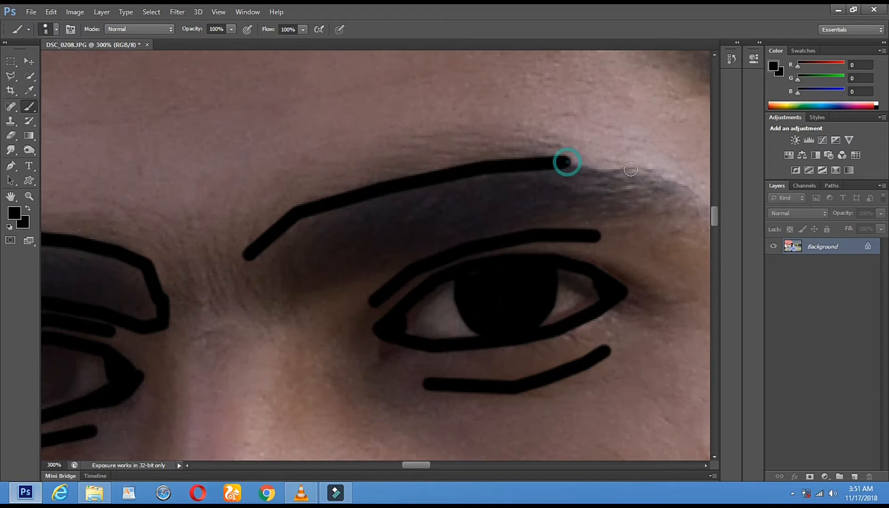
left_click(642, 170, "shift")
left_click_drag(563, 231, 378, 231)
left_click(499, 168)
left_click(517, 174, "shift")
left_click(564, 196, "shift")
left_click(572, 212, "shift")
Trace the lower edge of the first eye's eyebrow back toward the nose and close the outline at its inner end
left_click(516, 215, "shift")
left_click(434, 214, "shift")
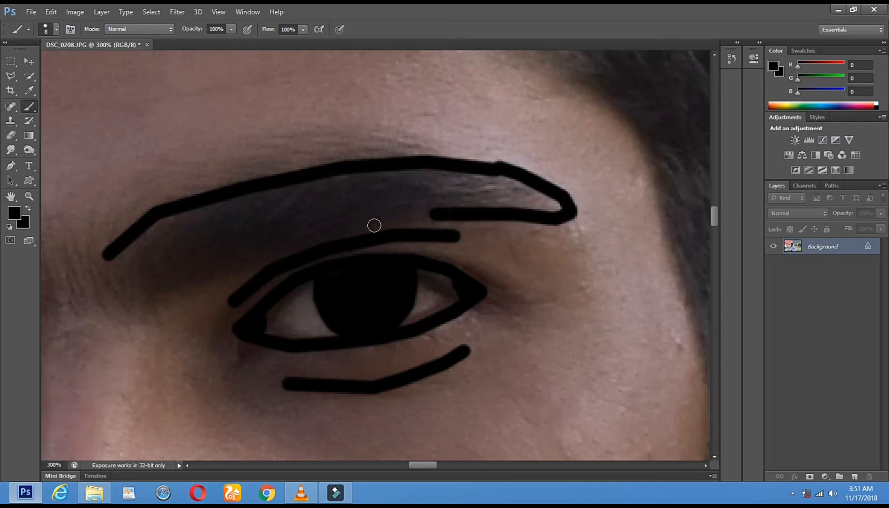
left_click(354, 226, "shift")
left_click(265, 249, "shift")
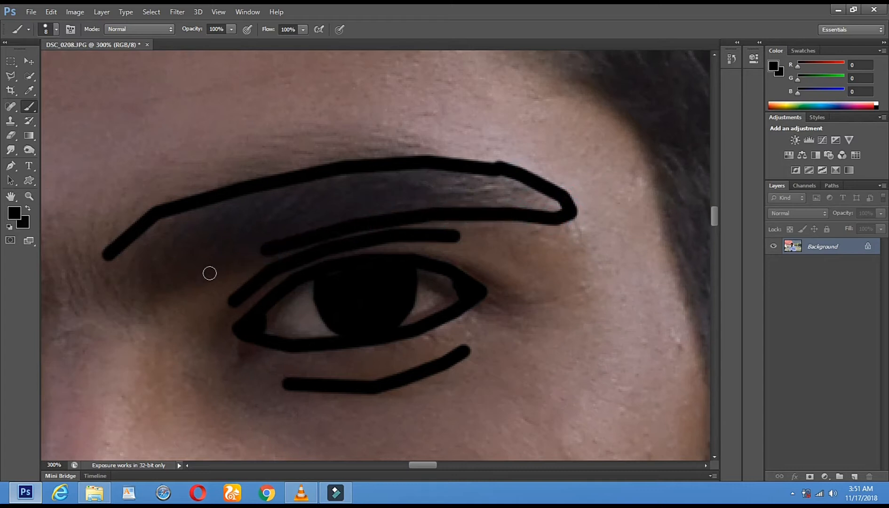
left_click(205, 280, "shift")
left_click(167, 298, "shift")
left_click(145, 305, "shift")
left_click(138, 297, "shift")
left_click(111, 254, "shift")
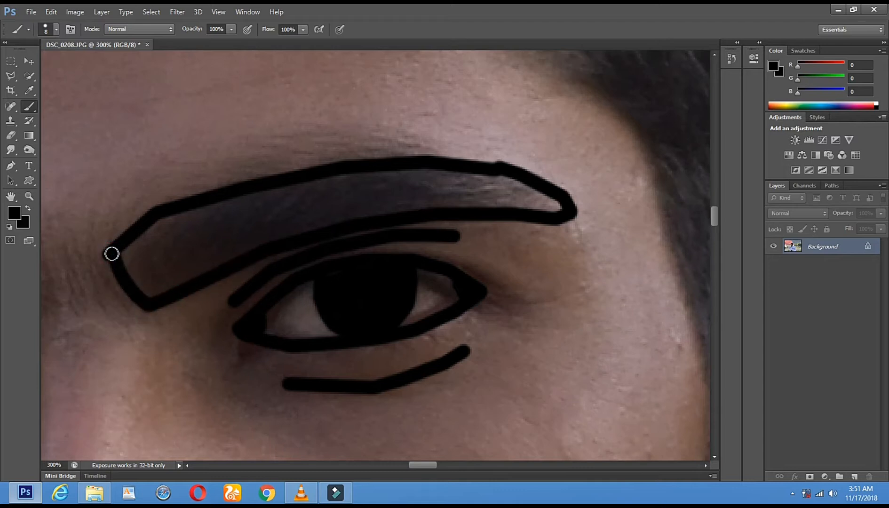
Review the outlined eyes and eyebrows in the whole portrait and examine the nose, moustache and beard up close
left_click(27, 198)
left_click(215, 276, "alt")
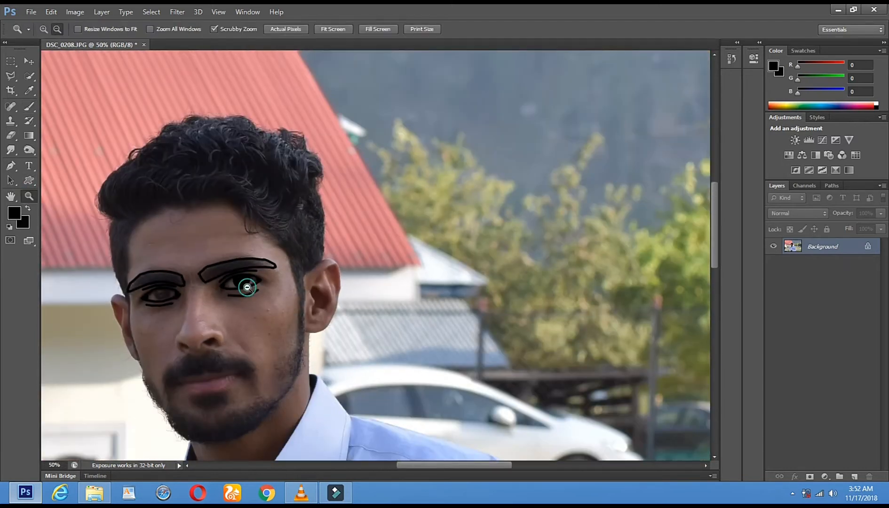
left_click(247, 287, "alt")
left_click(354, 268, "alt")
left_click(360, 254, "alt")
left_click(367, 237, "alt")
left_click(341, 258)
left_click(338, 260)
left_click(320, 254)
left_click(292, 244)
left_click(290, 248)
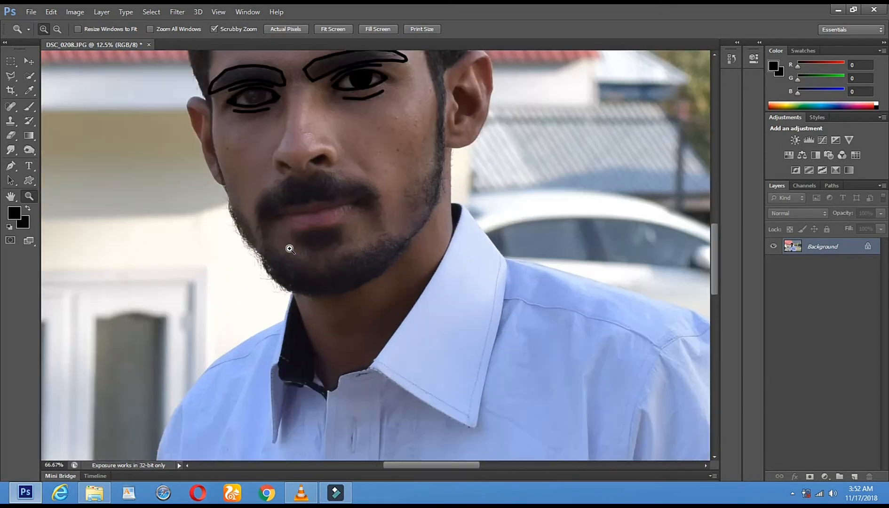
left_click(289, 248)
left_click(289, 248)
left_click_drag(575, 166, 439, 321)
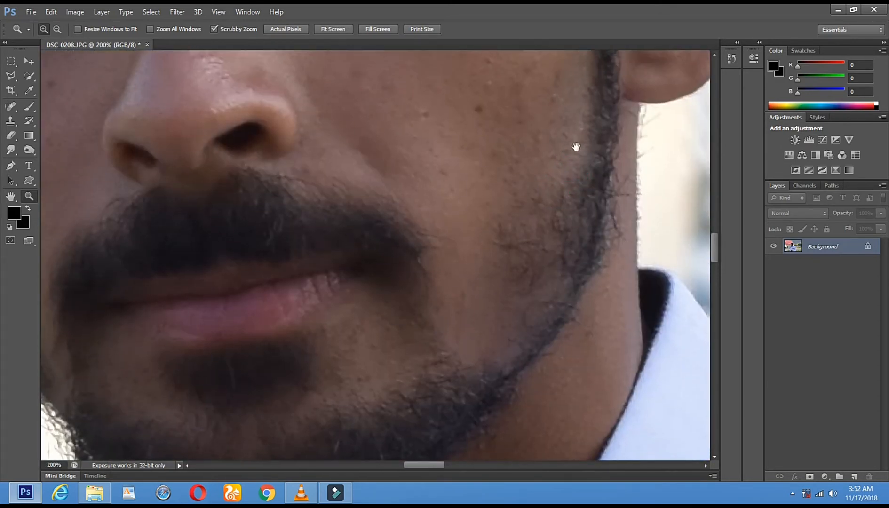
left_click_drag(576, 147, 512, 252)
left_click(466, 235, "alt")
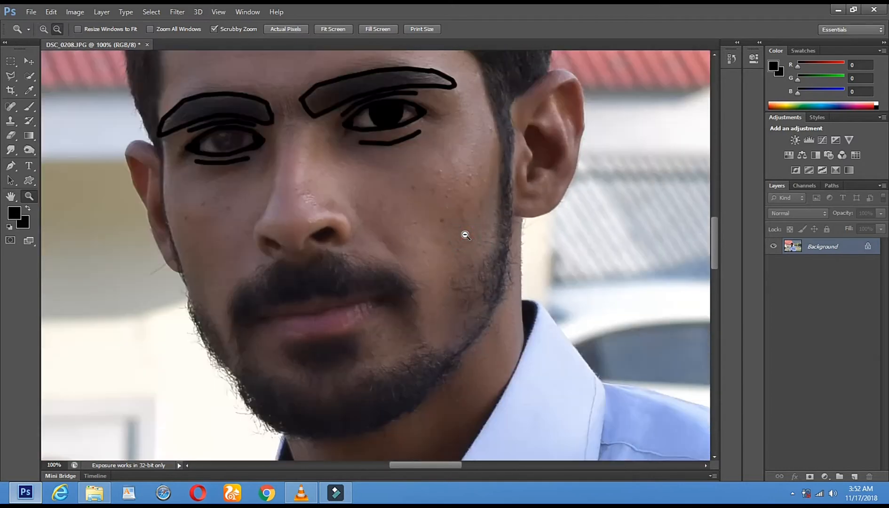
left_click(260, 266)
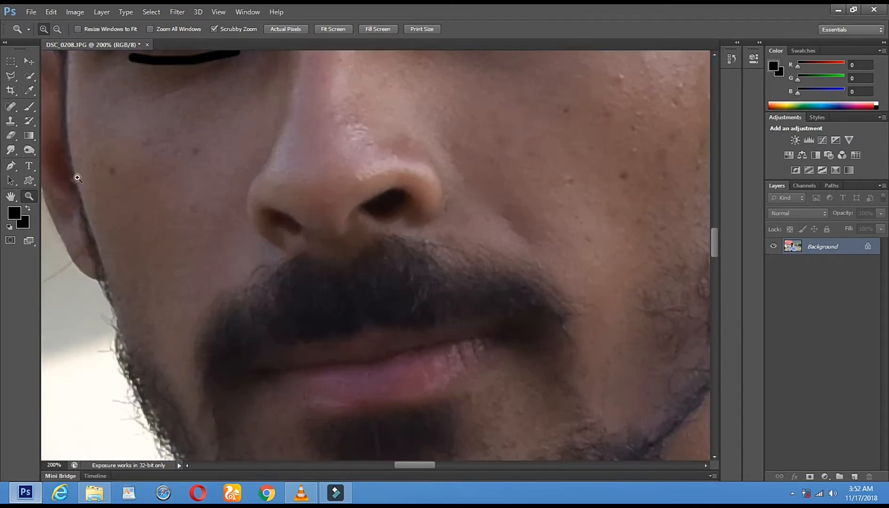
Trace the moustache's outer edge in black on the second eye's side, from below the nostril down past the mouth corner to the beard
left_click(29, 107)
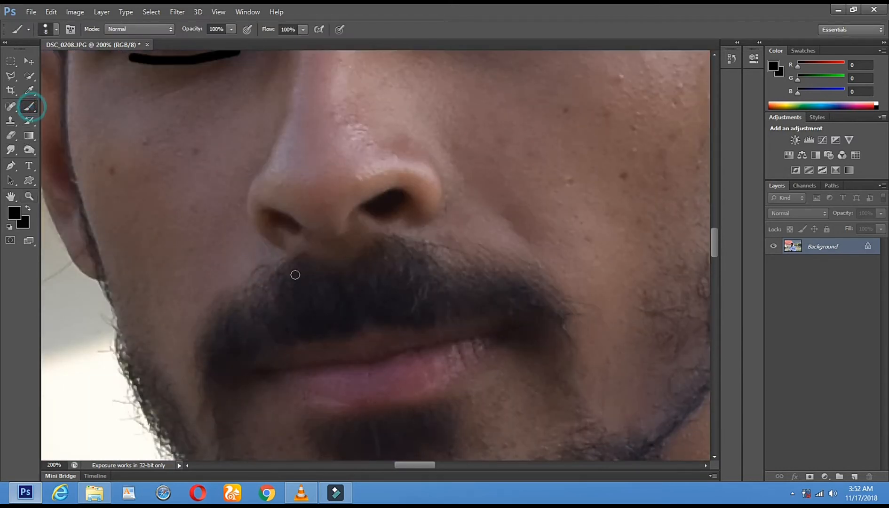
left_click(296, 254)
left_click(231, 288, "shift")
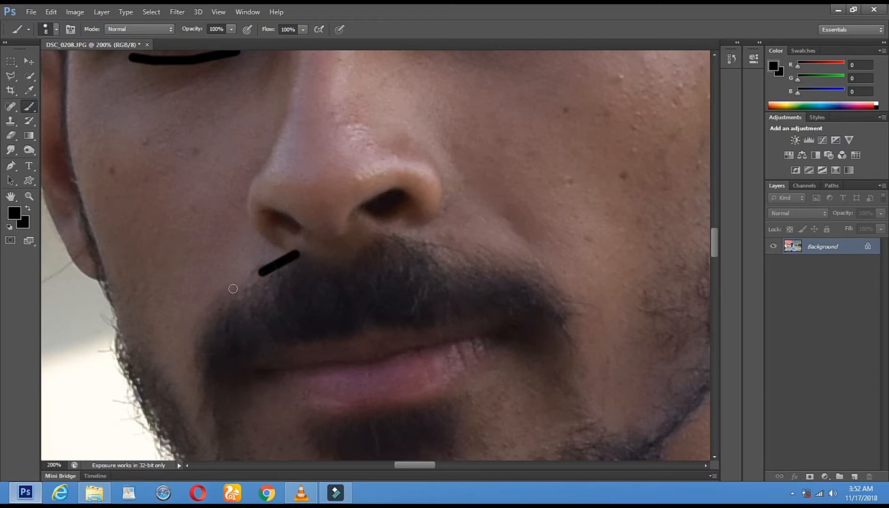
left_click(210, 309, "shift")
left_click(195, 349, "shift")
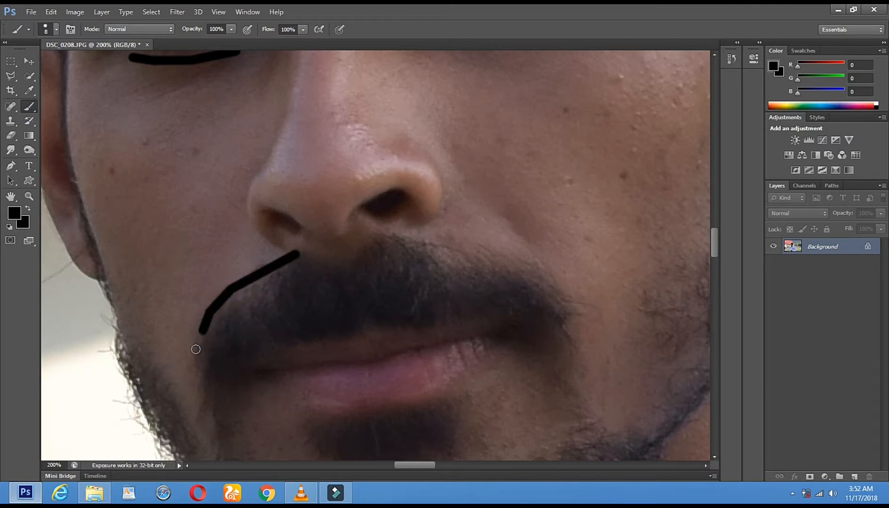
left_click(201, 397, "shift")
key("space")
left_click_drag(226, 363, 241, 206)
left_click(223, 278, "shift")
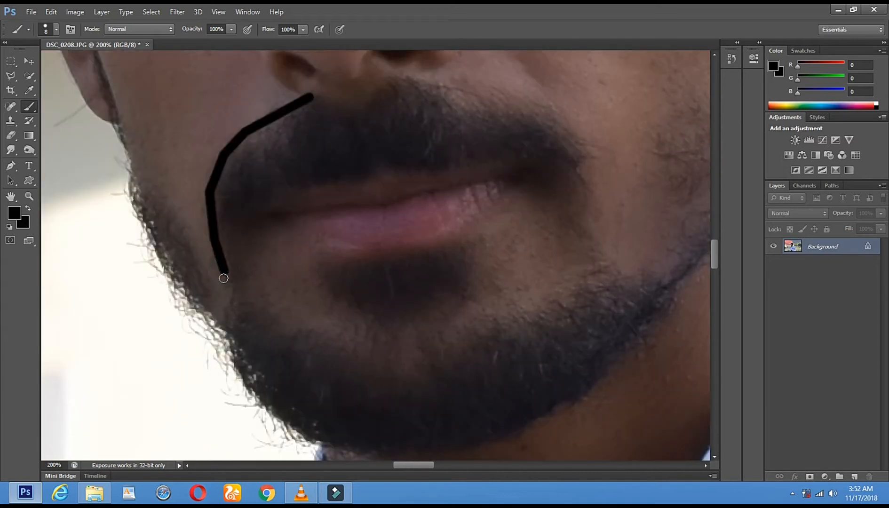
Trace the beard's upper edge across the cheek in black, from beside the mouth up toward the ear on the second eye's side
left_click(193, 246, "shift")
left_click(171, 210, "shift")
left_click(133, 174, "shift")
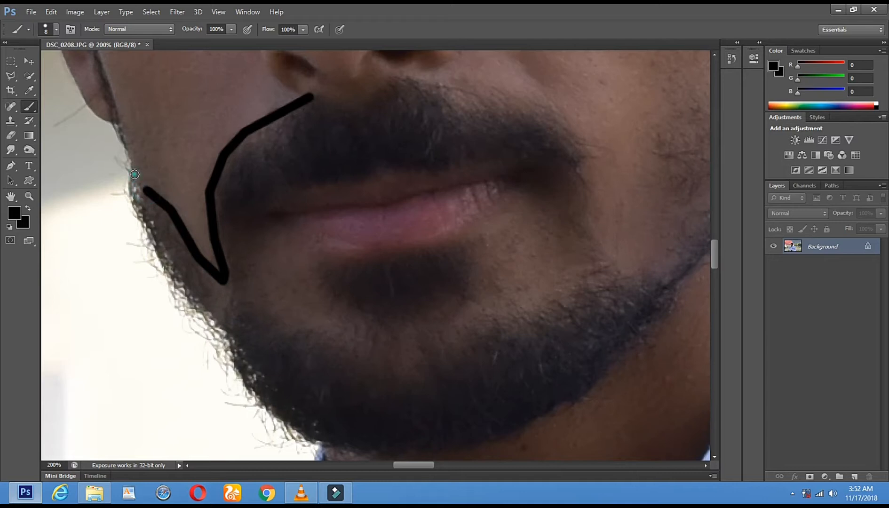
left_click(124, 140, "shift")
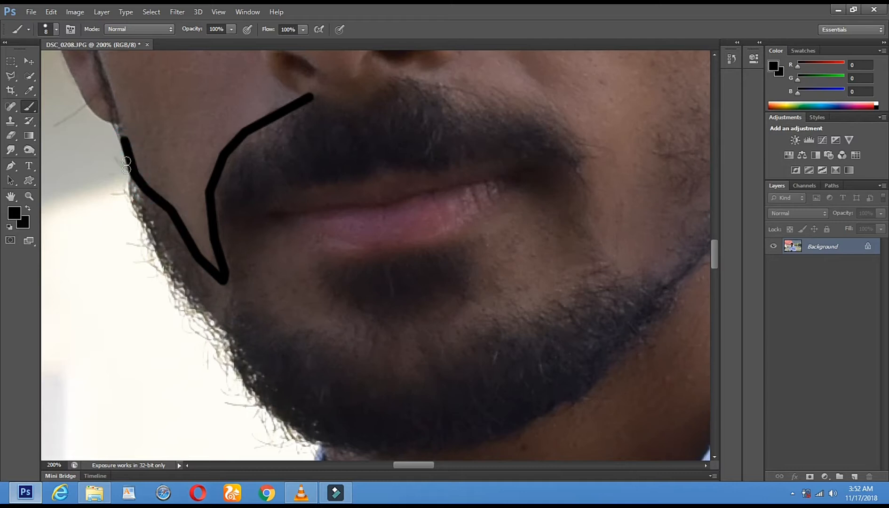
Trace the beard's outer edge in black from below that ear down along the jaw to the shirt collar
left_click(137, 206, "shift")
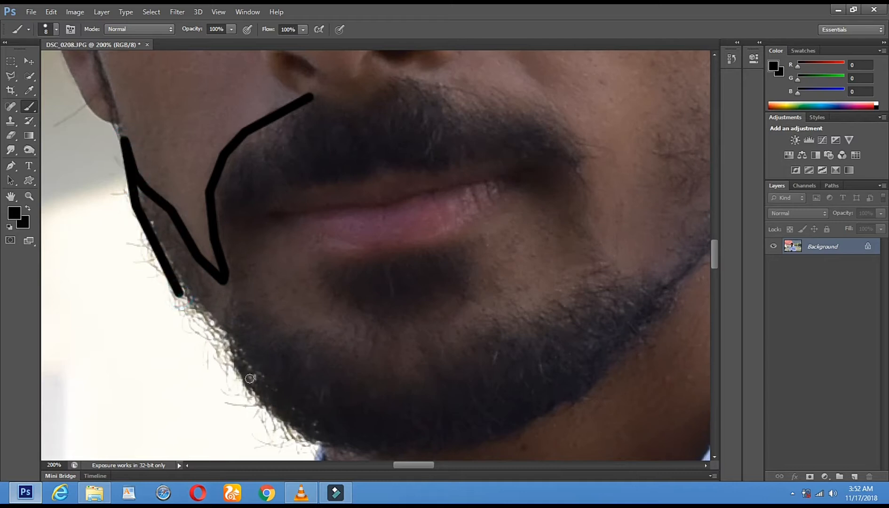
left_click(244, 380, "shift")
left_click(287, 427, "shift")
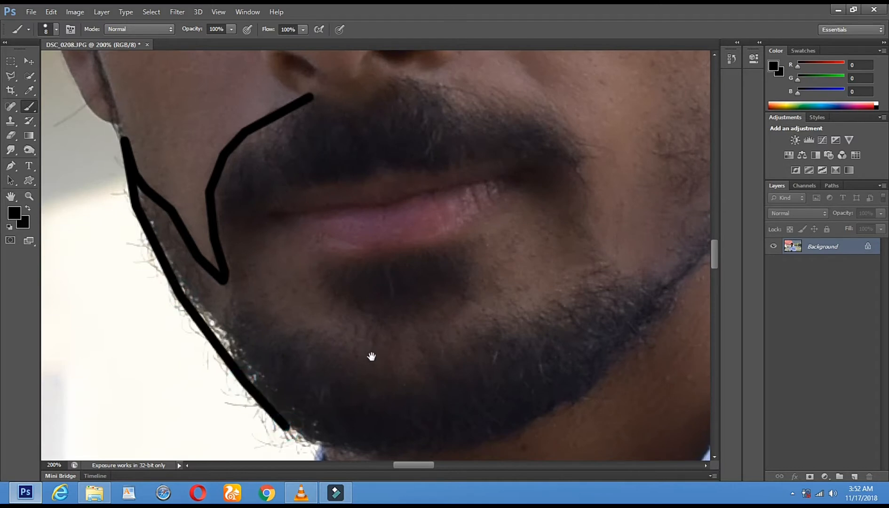
left_click_drag(404, 383, 282, 273)
left_click(197, 328, "shift")
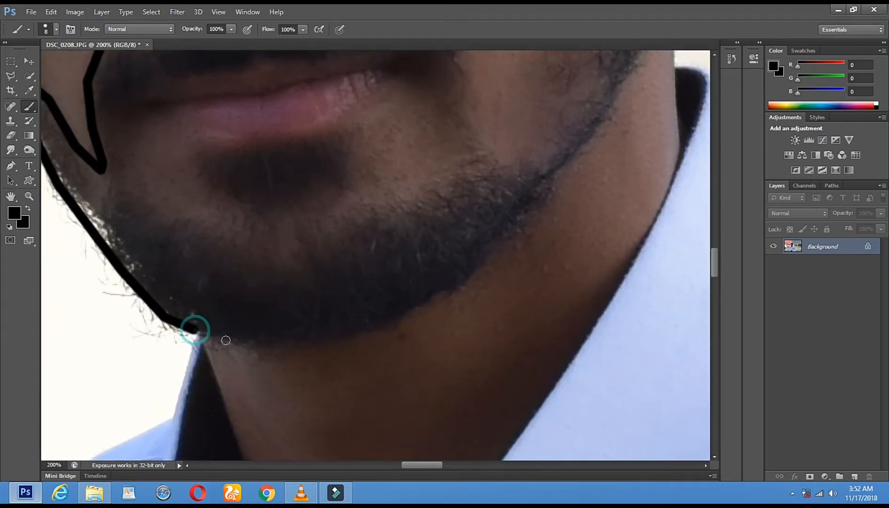
Continue the black beard outline under the chin and up along the jaw on the first eye's side
left_click(258, 345, "shift")
left_click(356, 338, "shift")
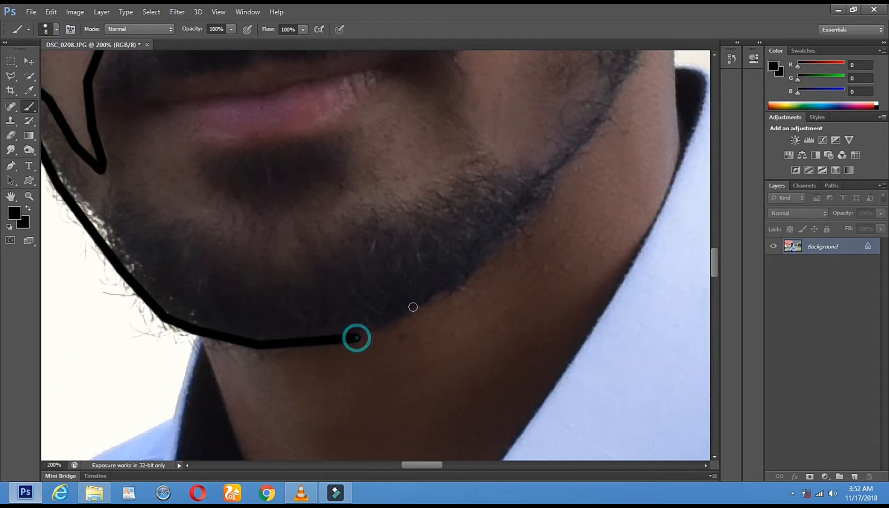
left_click(451, 294, "shift")
left_click(499, 248, "shift")
left_click_drag(450, 283, 285, 339)
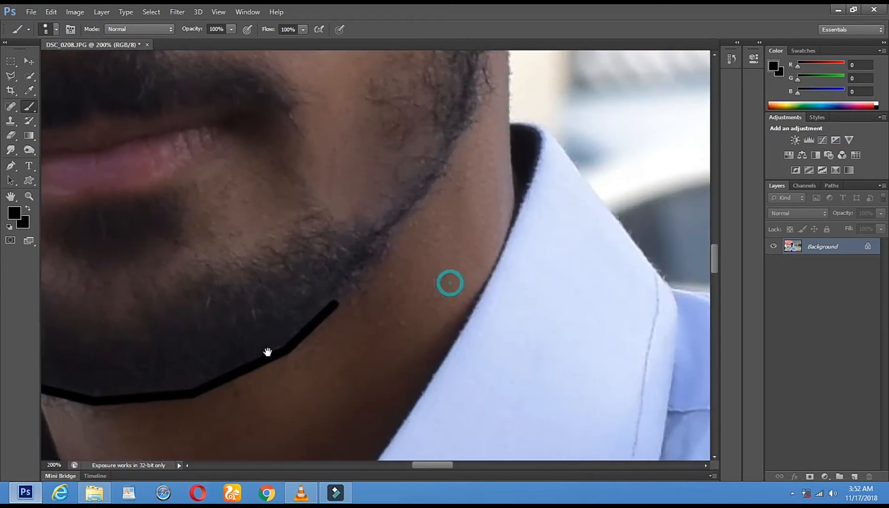
left_click(370, 271, "shift")
left_click(409, 224, "shift")
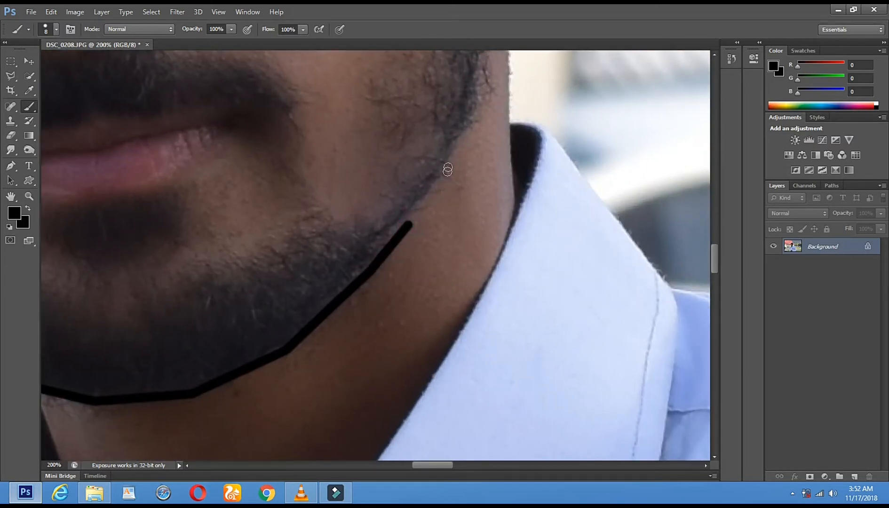
left_click(453, 163, "shift")
Extend the black beard outline up the back of the jaw to the earlobe on the first eye's side
left_click_drag(512, 105, 464, 263)
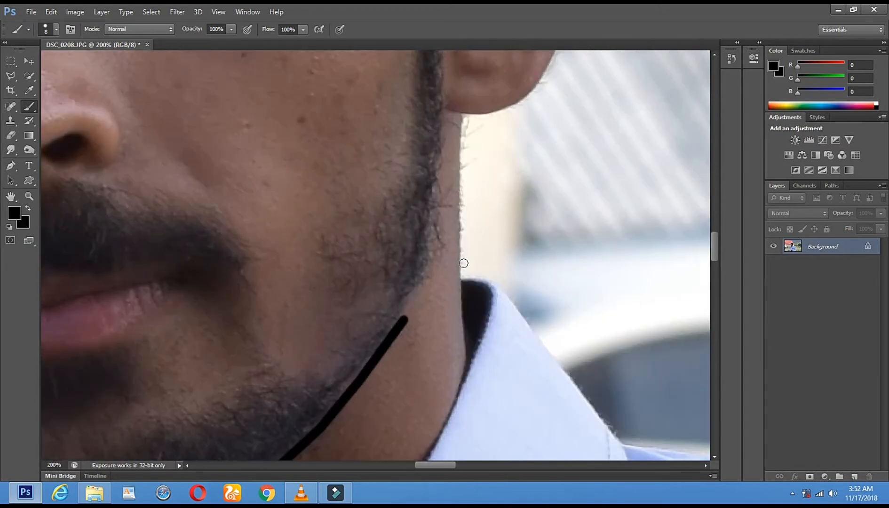
left_click(433, 257, "shift")
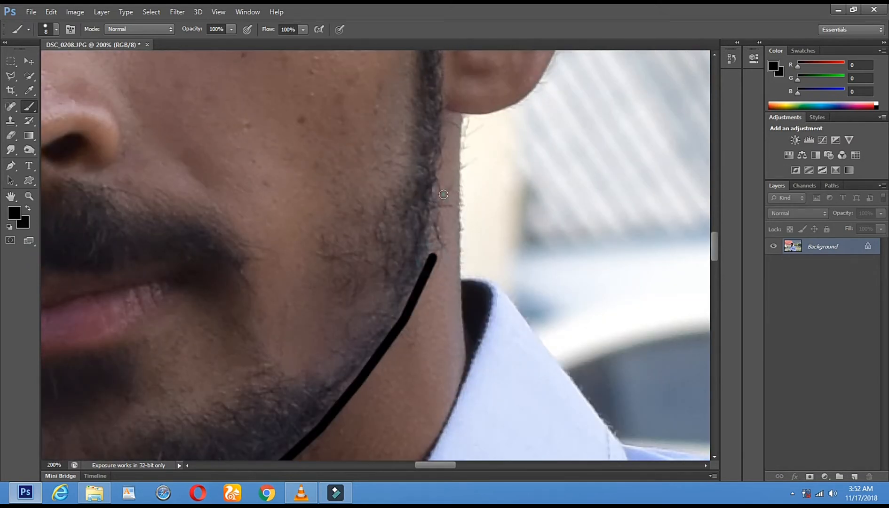
left_click(443, 194, "shift")
left_click(447, 119, "shift")
left_click_drag(447, 120, 434, 290)
left_click(429, 226, "shift")
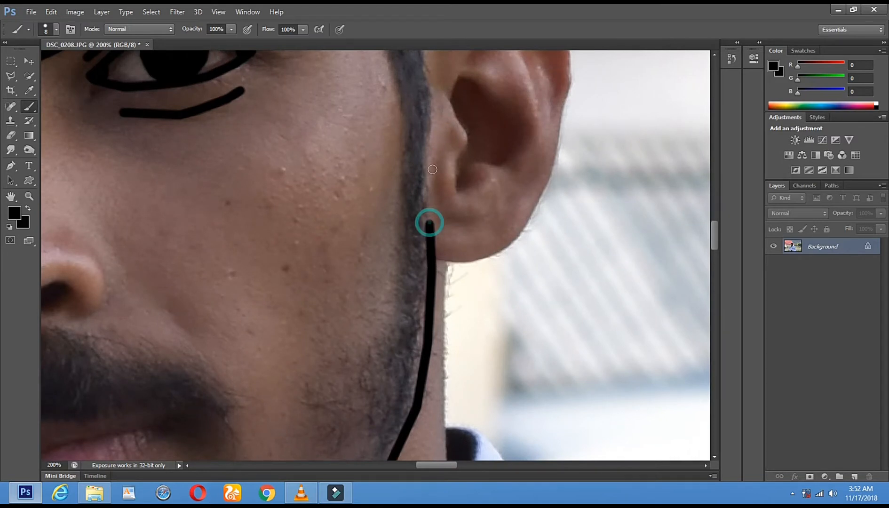
Trace the rear edge of the sideburn in black along the front of the ear, up to the ear's upper attachment
left_click(430, 155, "shift")
left_click(435, 106, "shift")
left_click_drag(437, 155, 439, 282)
left_click(428, 178, "shift")
left_click(426, 159, "shift")
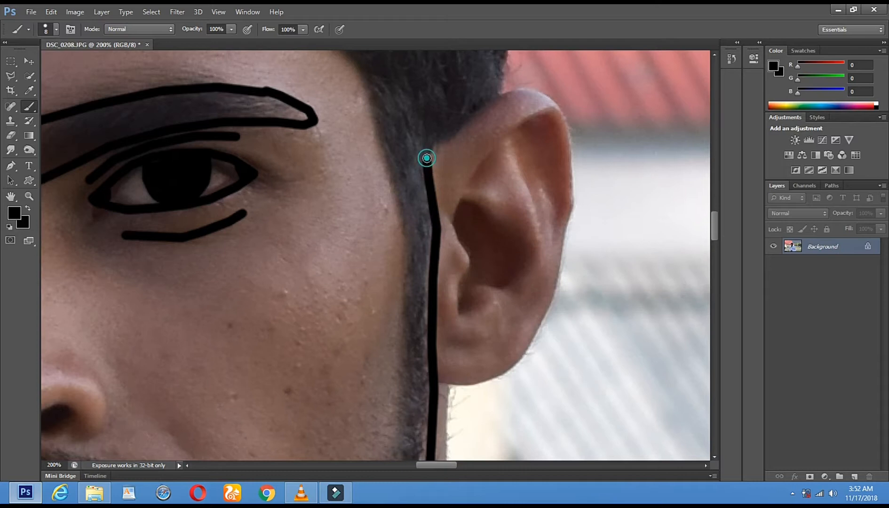
Trace the front edge of the sideburn in black on the filled eye's side, from the temple down to the cheek beard
left_click(397, 185)
left_click(401, 263, "shift")
left_click(398, 355, "shift")
mouse_move(403, 387)
left_mouse_down()
mouse_move(421, 157)
mouse_move(409, 218)
left_mouse_up()
left_click(417, 181)
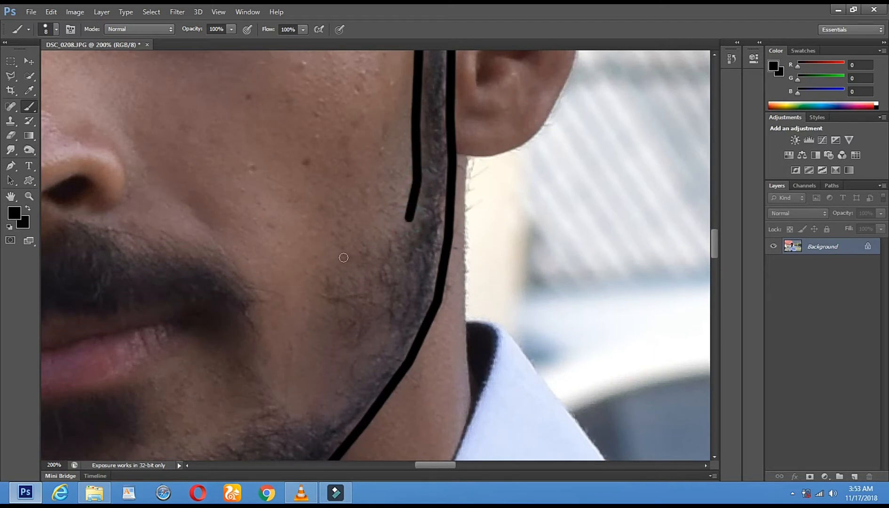
Continue the black line along the cheek beard's upper edge toward the mouth, then down its inner edge toward the jaw
left_click(330, 267, "shift")
left_click(306, 274, "shift")
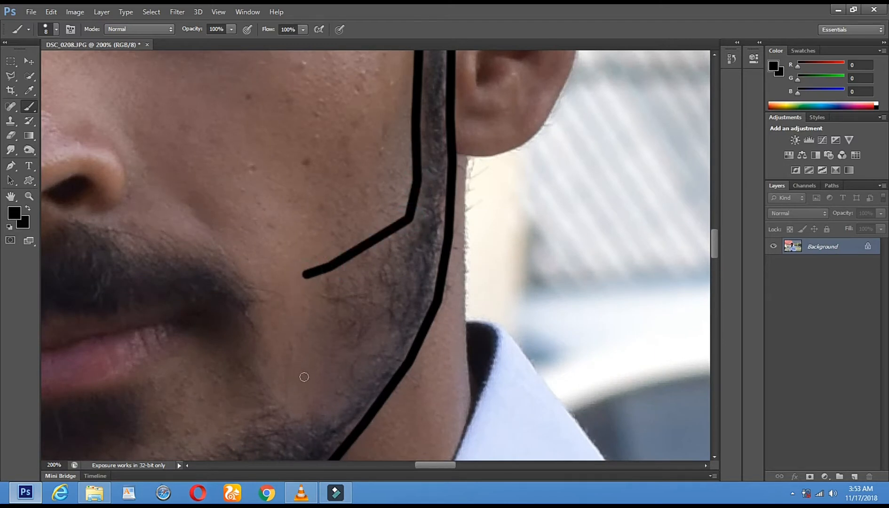
left_click(316, 391, "shift")
left_click(318, 411, "shift")
Extend the moustache's upper outline beneath the nose and down past the mouth corner to join the cheek beard line
mouse_move(341, 276)
left_mouse_down()
mouse_move(353, 242)
mouse_move(402, 259)
mouse_move(522, 248)
mouse_move(535, 262)
left_mouse_up()
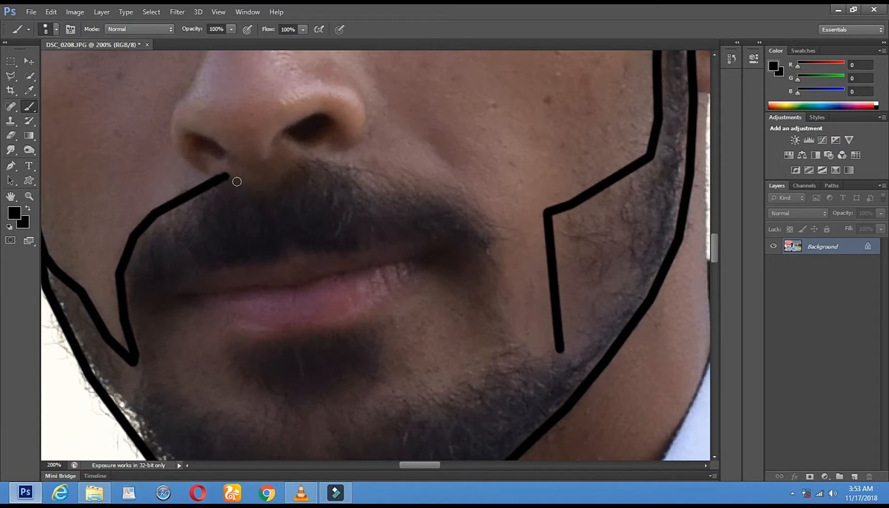
left_click(270, 186, "shift")
mouse_move(270, 186)
left_mouse_down()
mouse_move(314, 161)
mouse_move(393, 174)
mouse_move(471, 201)
mouse_move(491, 257)
left_mouse_up()
mouse_move(507, 324)
left_mouse_down()
mouse_move(529, 354)
mouse_move(559, 353)
left_mouse_up()
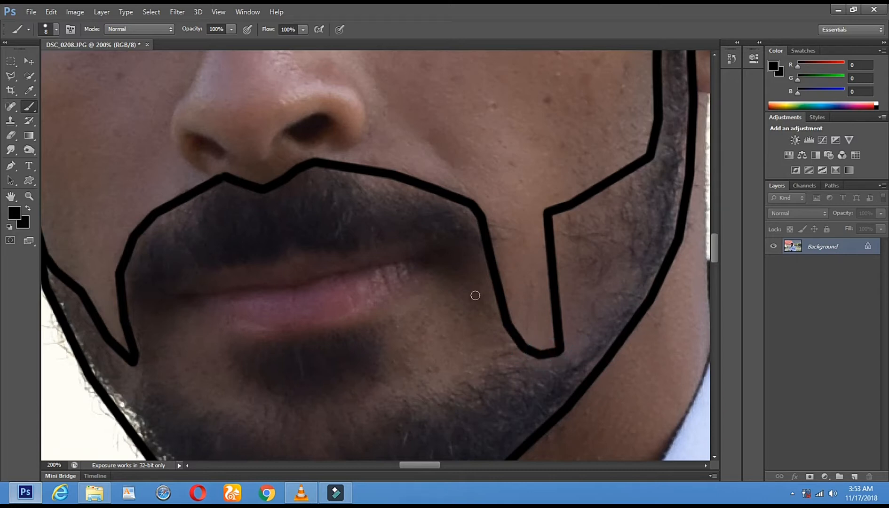
Trace the moustache's lower edge on the unfilled eye's side and the inner beard edge from that mouth corner down to the chin
mouse_move(262, 263)
left_mouse_down()
mouse_move(207, 263)
mouse_move(206, 271)
mouse_move(137, 298)
mouse_move(137, 315)
left_mouse_up()
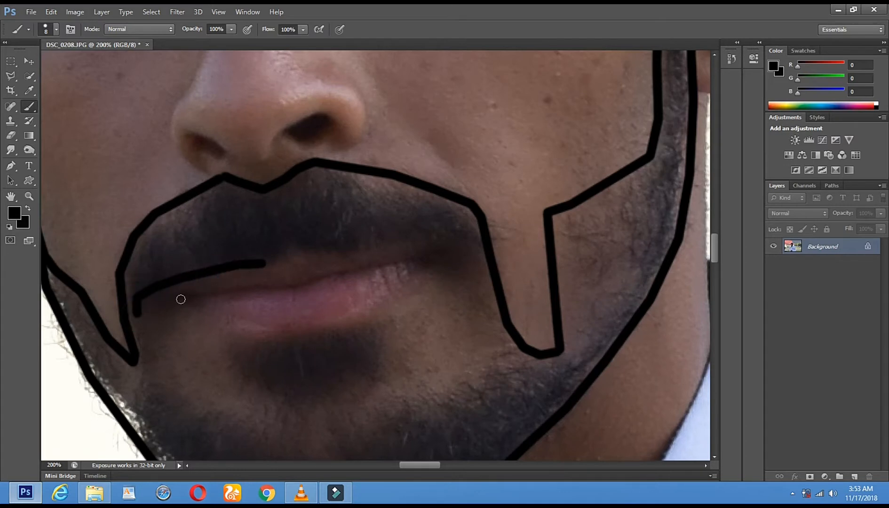
left_click(171, 289)
left_click(161, 362, "shift")
left_click(178, 399, "shift")
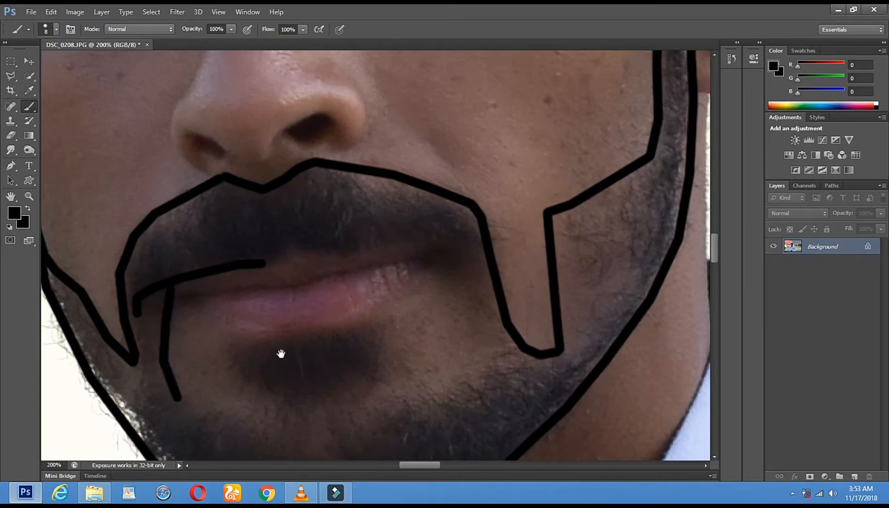
left_click_drag(280, 353, 272, 235)
left_click_drag(169, 292, 246, 307)
Outline the sides and upper edge of the hair patch below the lower lip in black
left_click(244, 278, "shift")
left_click(229, 258, "shift")
left_click(227, 235, "shift")
left_click(276, 227, "shift")
left_click(355, 220, "shift")
left_click(376, 215, "shift")
left_click(376, 270, "shift")
left_click(383, 285, "shift")
Trace the chin beard's inner edge on the filled eye's side and connect it with a line from near the mouth corner
mouse_move(384, 285)
left_mouse_down()
mouse_move(430, 288)
mouse_move(498, 248)
left_mouse_up()
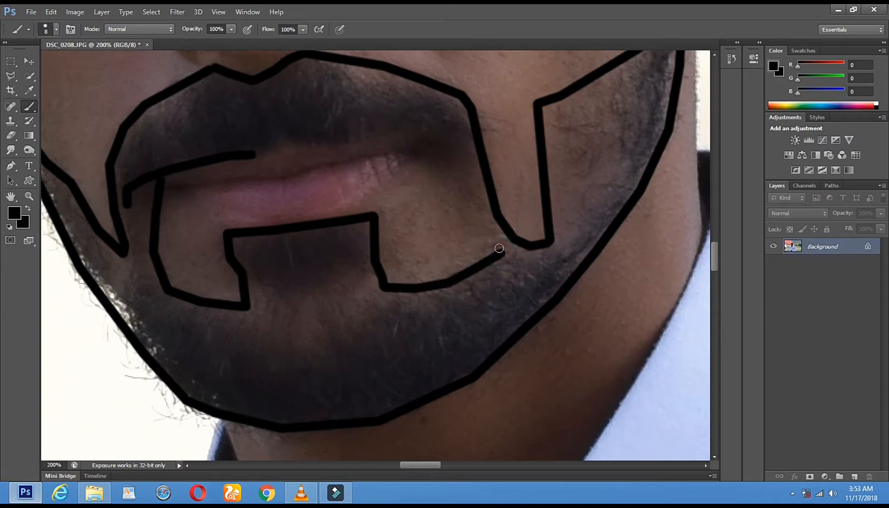
left_click(451, 154)
left_click(477, 257, "shift")
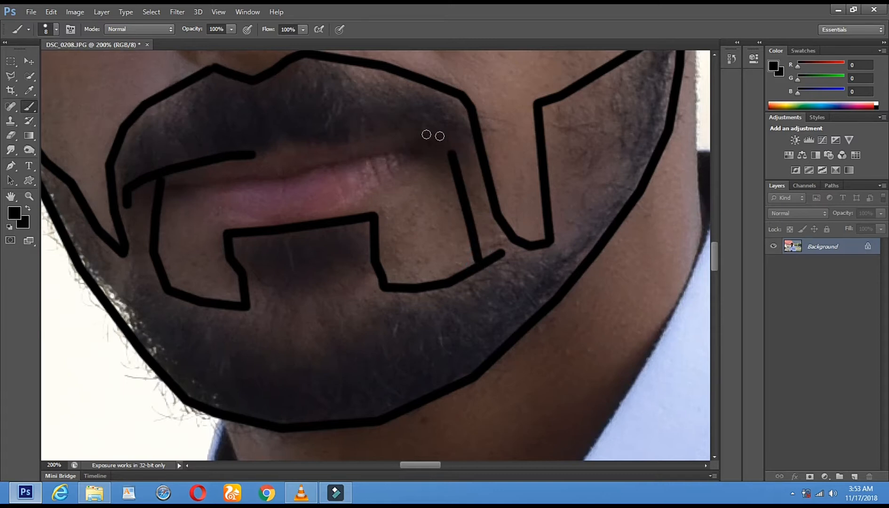
Complete the moustache's lower edge above the upper lip, joining it to the inner beard line on the filled eye's side
left_click_drag(256, 151, 294, 139)
left_click(321, 141, "shift")
left_click(358, 138, "shift")
left_click(396, 133, "shift")
left_click(426, 136, "shift")
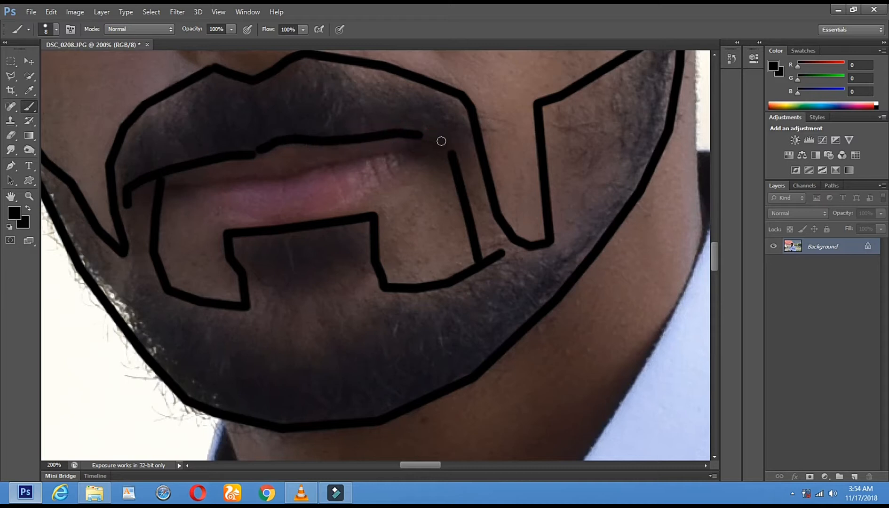
left_click(446, 144, "shift")
left_click(452, 159, "shift")
Trace the hairline in black from the unfilled eye's eyebrow, across the forehead and down to the opposite sideburn's front line
left_click_drag(516, 174, 496, 410)
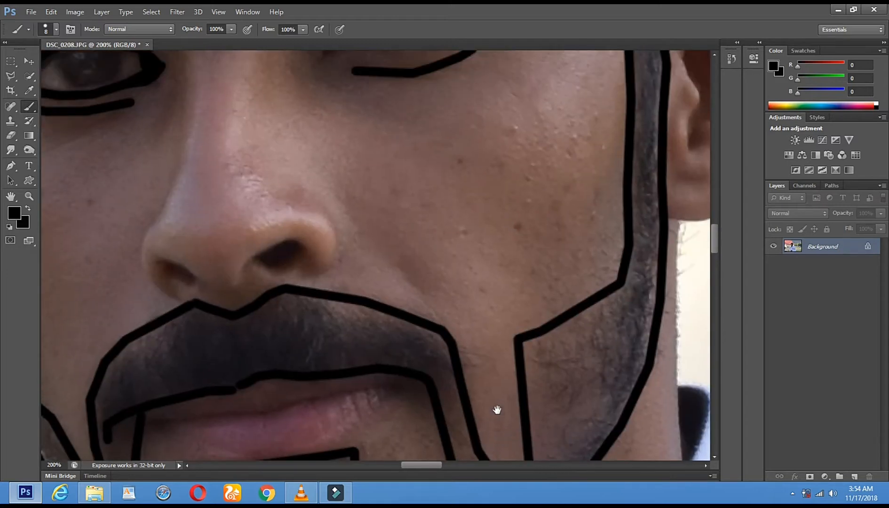
left_click_drag(249, 165, 318, 412)
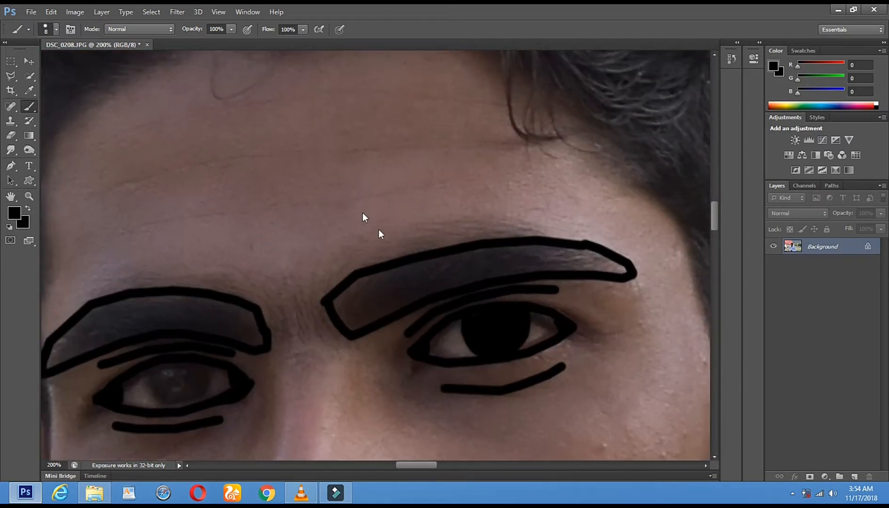
left_click(28, 201)
left_click(308, 301, "alt")
left_click(307, 301, "alt")
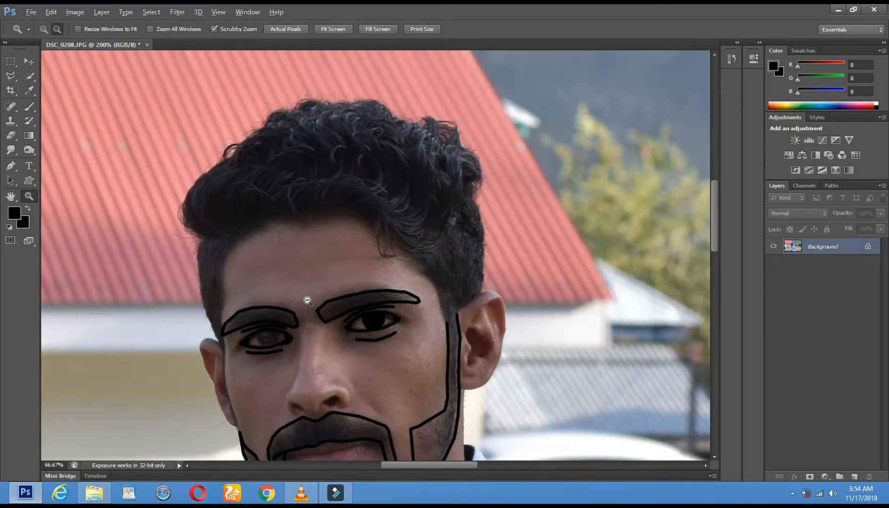
left_click(308, 302, "alt")
left_click(264, 389)
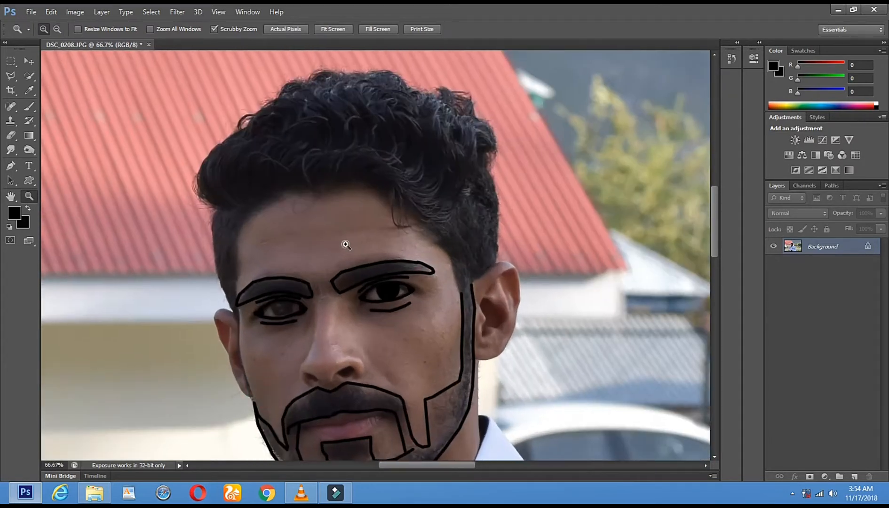
left_click(494, 308)
left_click_drag(351, 152, 407, 258)
left_click(34, 109)
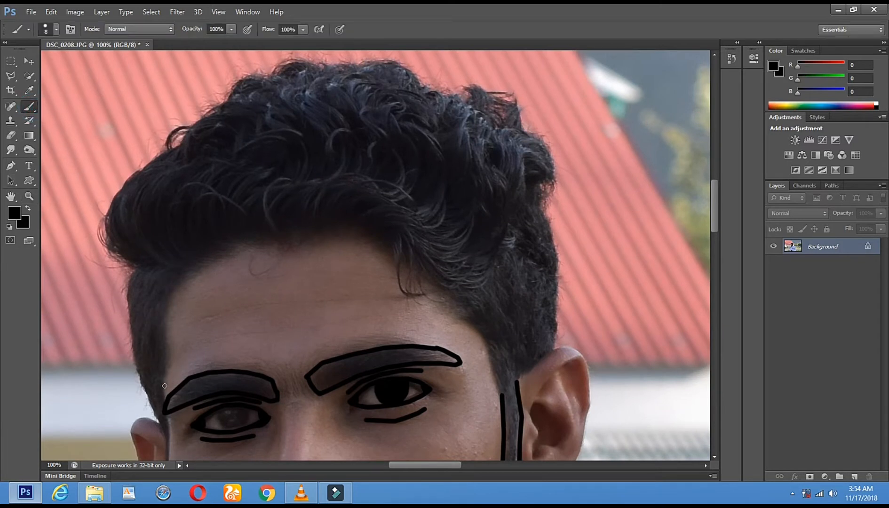
mouse_move(165, 386)
left_mouse_down()
mouse_move(166, 311)
mouse_move(179, 288)
mouse_move(234, 250)
mouse_move(279, 254)
mouse_move(352, 238)
mouse_move(438, 302)
left_mouse_up()
left_click(460, 327, "shift")
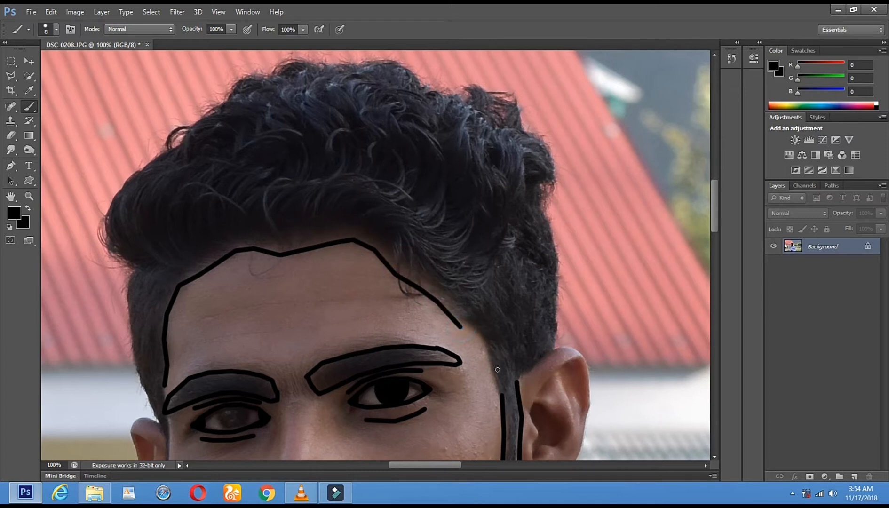
left_click(502, 390, "shift")
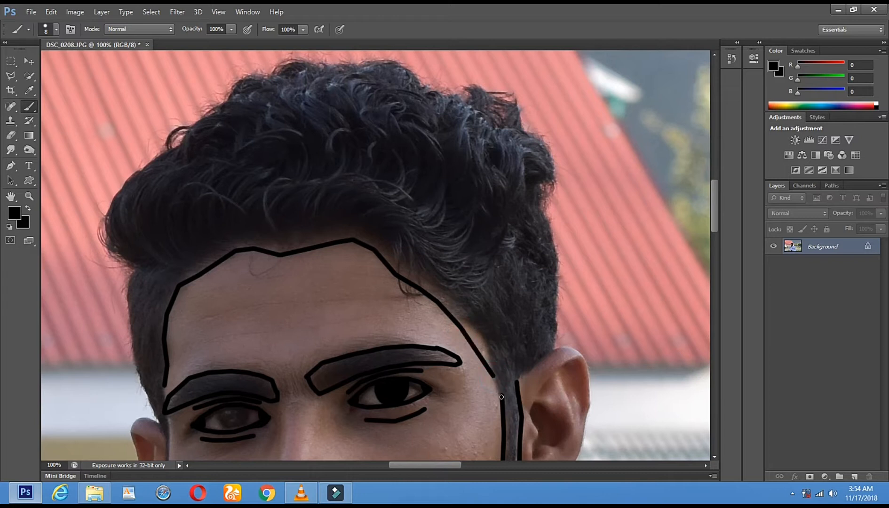
Trace the hair's outer edge in black from above the ear on the filled eye's side up to the crown
right_click(554, 343)
left_click(552, 346)
left_click_drag(553, 347, 563, 285)
left_click(552, 242, "shift")
left_click(548, 189, "shift")
left_click(523, 130, "shift")
left_click(470, 99, "shift")
left_click(439, 87, "shift")
left_click(418, 80, "shift")
left_click(390, 61, "shift")
left_click(358, 60, "shift")
left_click(332, 60, "shift")
left_click(303, 60, "shift")
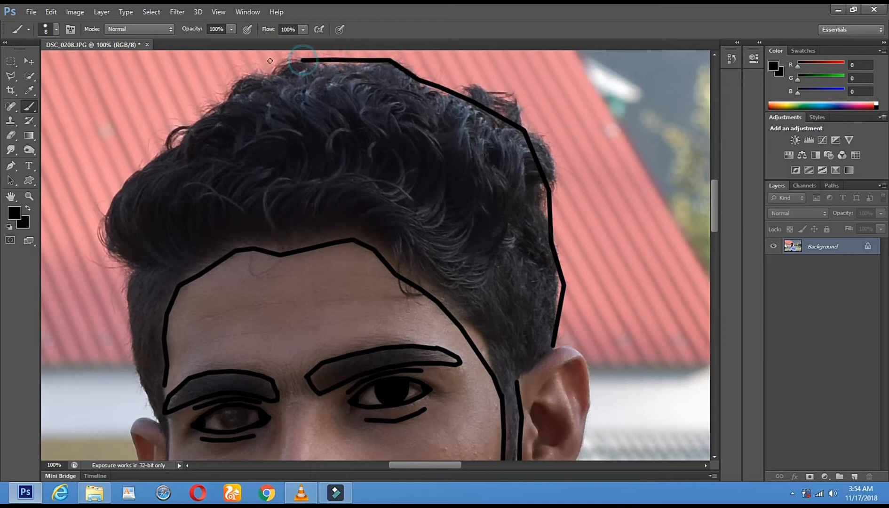
Continue the outer hair outline from the crown down the unfilled eye's side, around the front curls to the temple
left_click(211, 101, "shift")
left_click(180, 132, "shift")
left_click(147, 156, "shift")
left_click(123, 181, "shift")
left_click(96, 203, "shift")
left_click(100, 224, "shift")
left_click(103, 245, "shift")
left_click(118, 256, "shift")
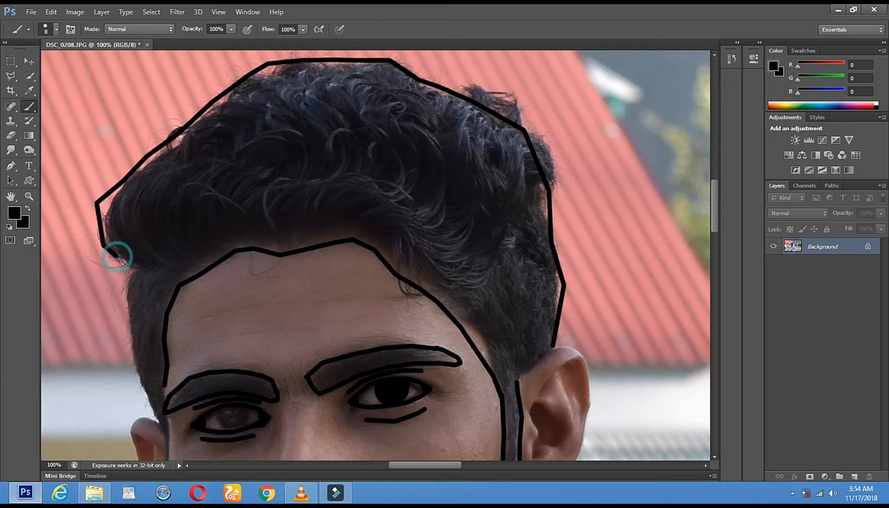
left_click(131, 266, "shift")
Extend the outer hair outline down the temple to the ear on the unfilled eye's side and join it to the hairline
left_click_drag(234, 224, 244, 209)
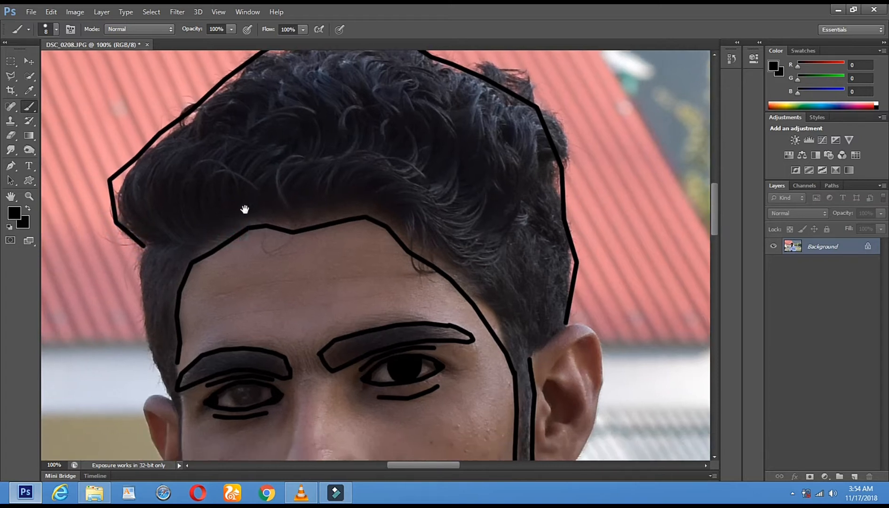
left_click(138, 277, "shift")
left_click(145, 328, "shift")
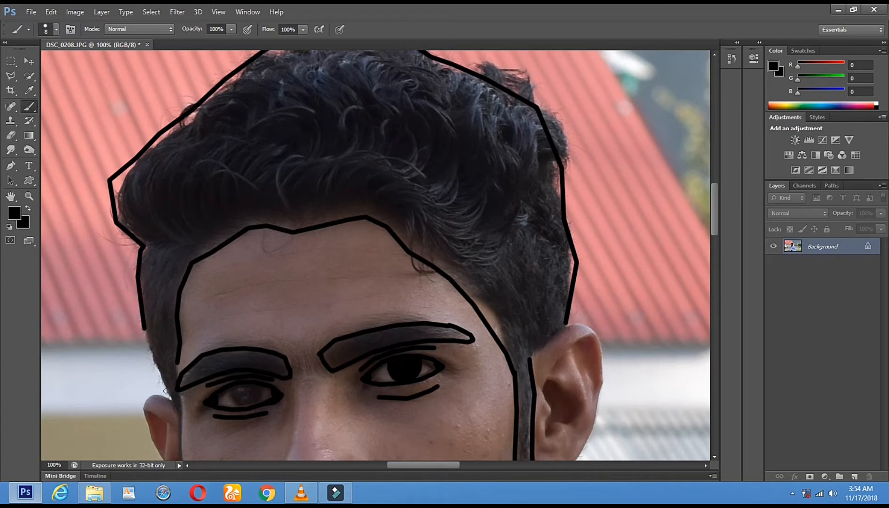
left_click(168, 396, "shift")
left_click(177, 411, "shift")
left_click(177, 365, "shift")
Trace the outer curve of the nostril wing on the filled eye's side in black
left_click_drag(263, 259, 308, 108)
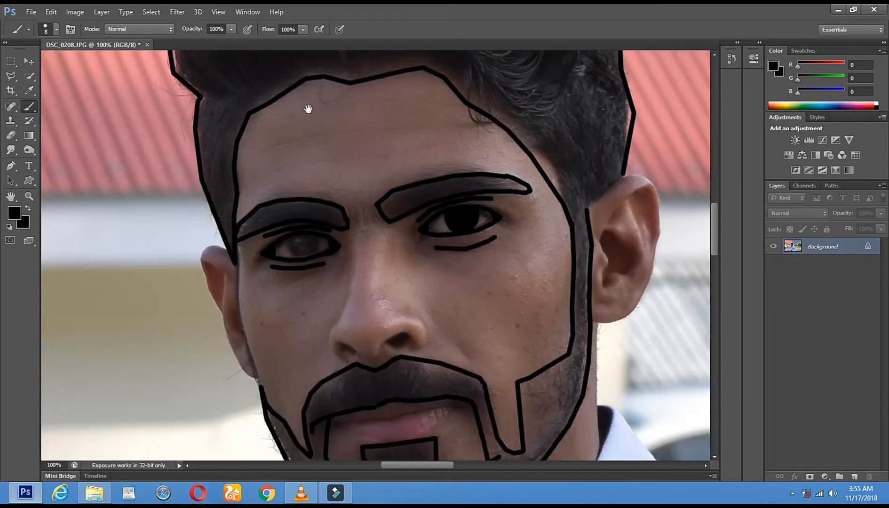
left_click_drag(608, 241, 469, 240)
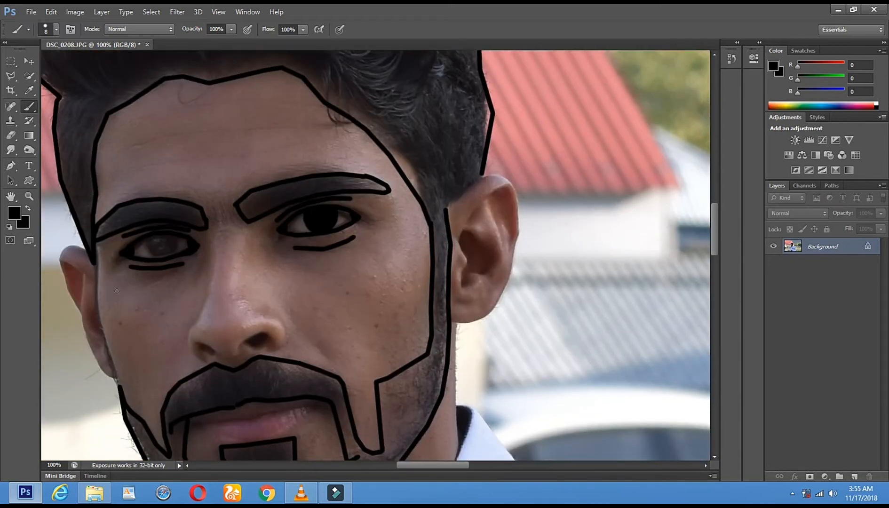
left_click(29, 196)
left_click(201, 369)
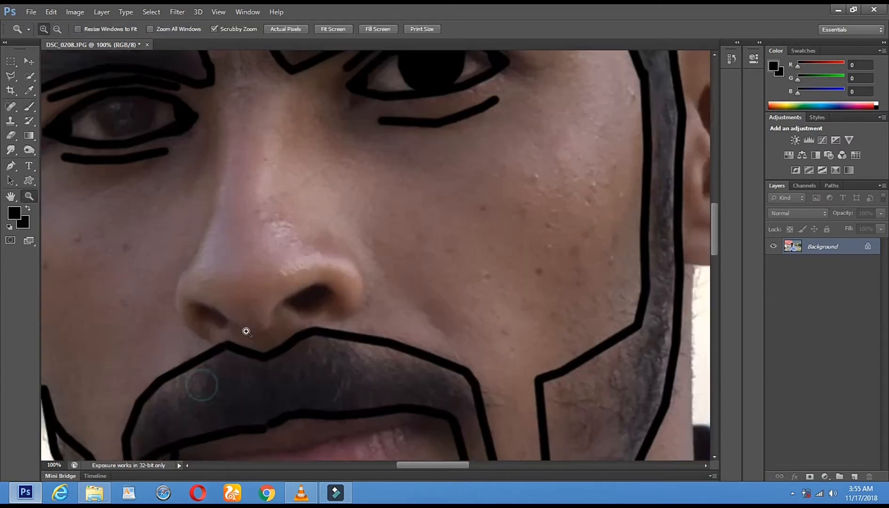
left_click(30, 104)
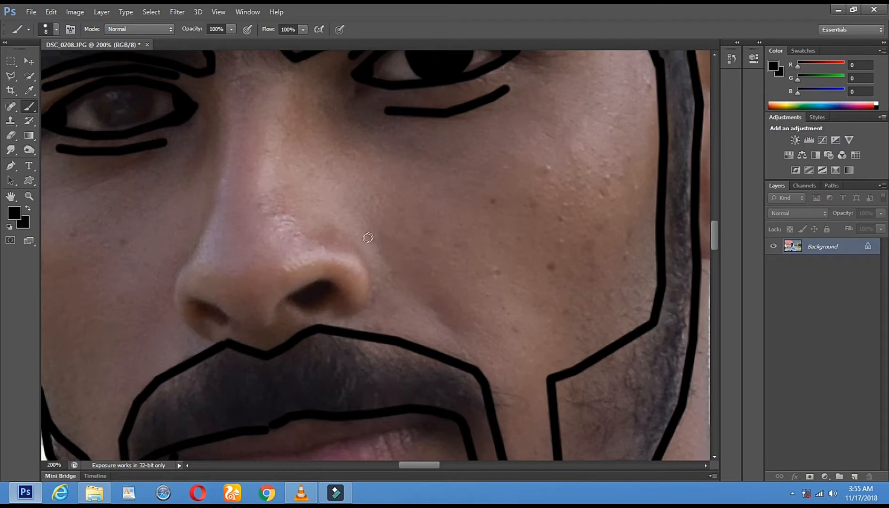
left_click_drag(367, 241, 377, 272)
left_click(377, 292, "shift")
left_click(373, 306, "shift")
left_click(359, 316, "shift")
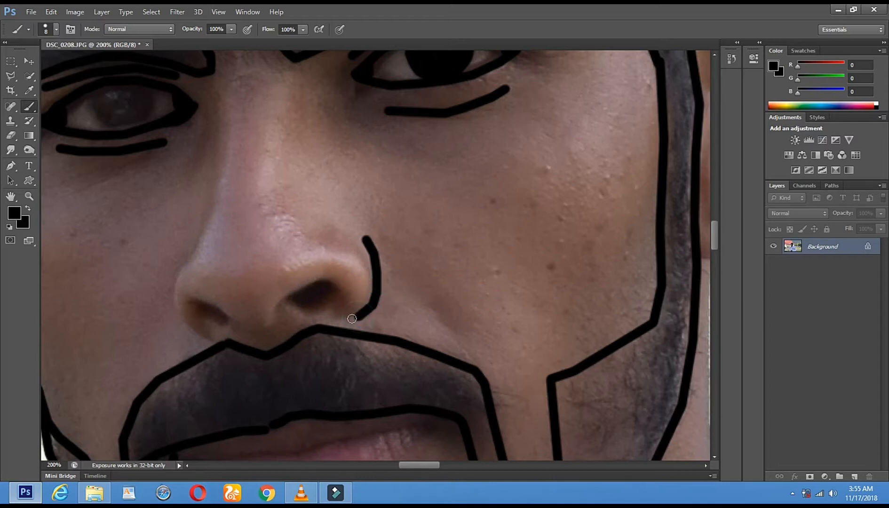
Continue the black nose outline beneath both nostrils and up around the opposite nostril wing
left_click(343, 322, "shift")
left_click(320, 324, "shift")
left_click(296, 331, "shift")
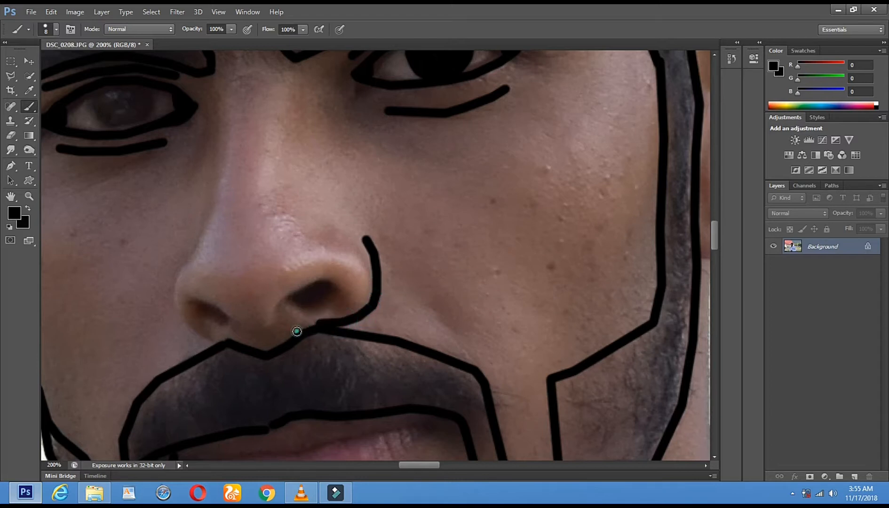
left_click(259, 342, "shift")
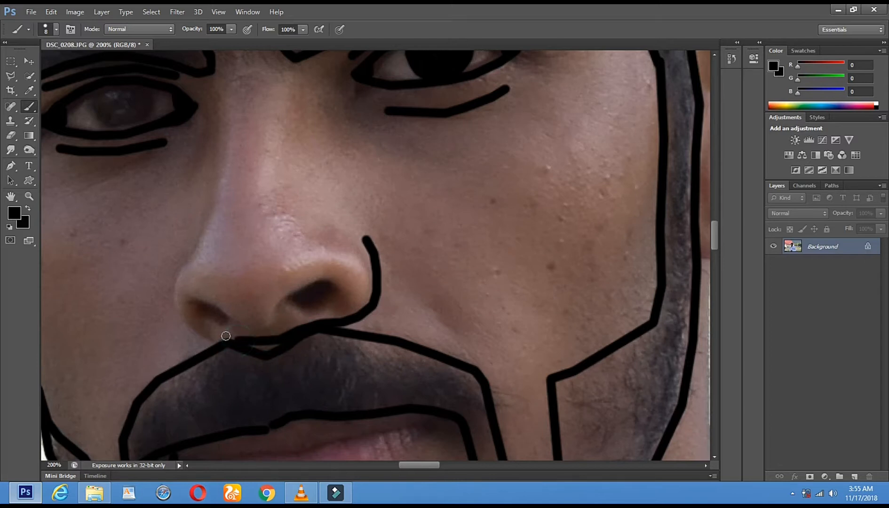
left_click(207, 336, "shift")
left_click(189, 333, "shift")
left_click(173, 319, "shift")
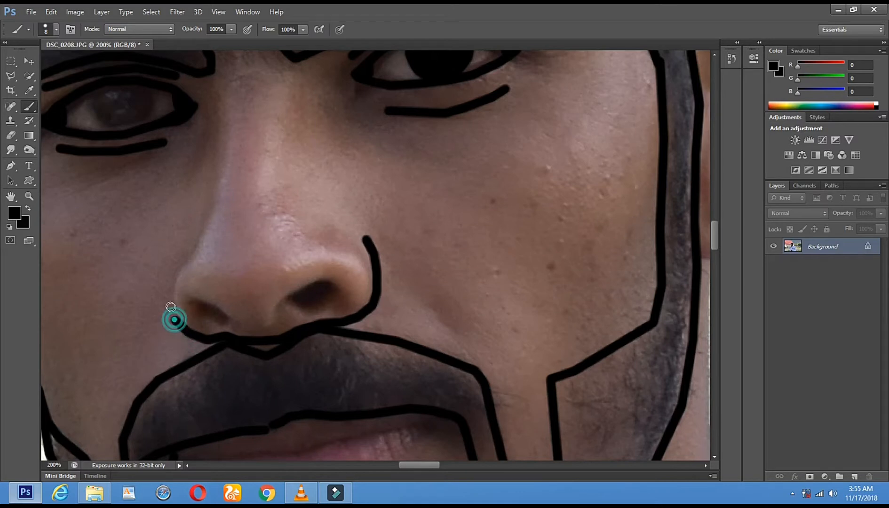
left_click(167, 294, "shift")
left_click(171, 274, "shift")
left_click(189, 248, "shift")
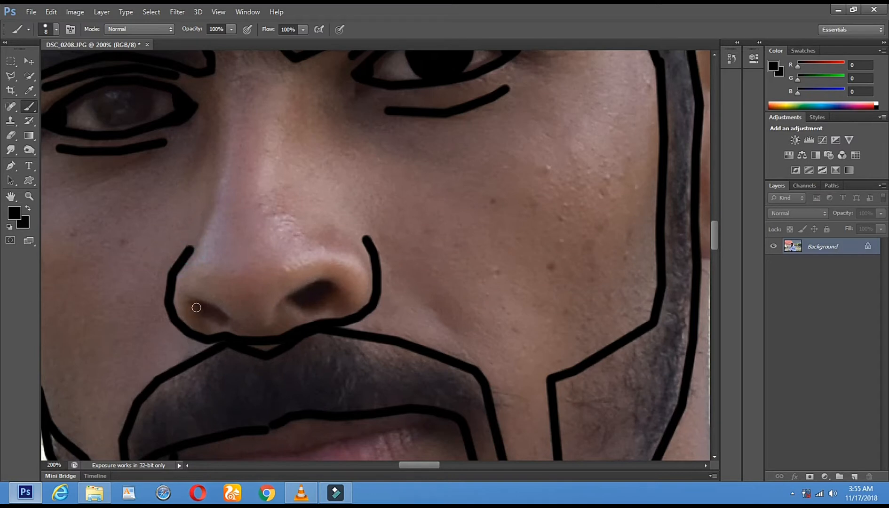
Fill both nostril openings with solid black
mouse_move(194, 304)
left_mouse_down()
mouse_move(224, 320)
mouse_move(196, 311)
mouse_move(230, 324)
mouse_move(202, 315)
left_mouse_up()
left_click(194, 309)
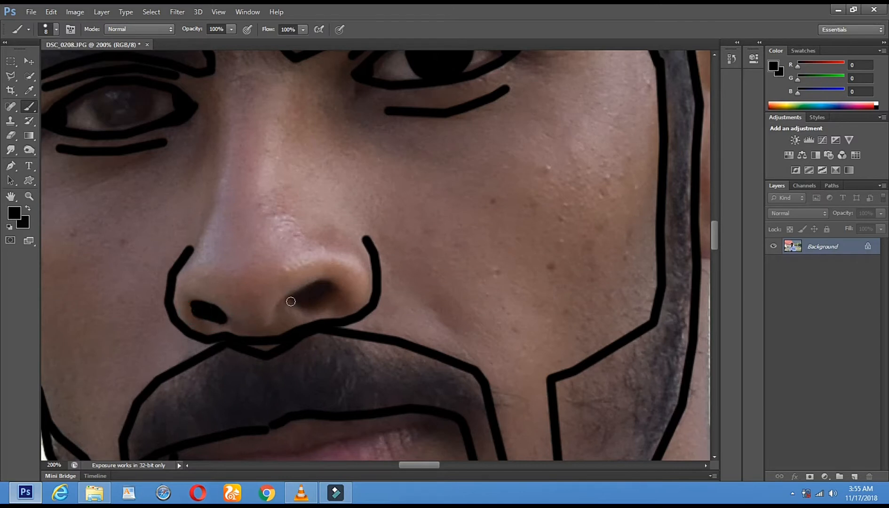
mouse_move(289, 300)
left_mouse_down()
mouse_move(332, 290)
mouse_move(319, 305)
mouse_move(298, 302)
mouse_move(326, 296)
left_mouse_up()
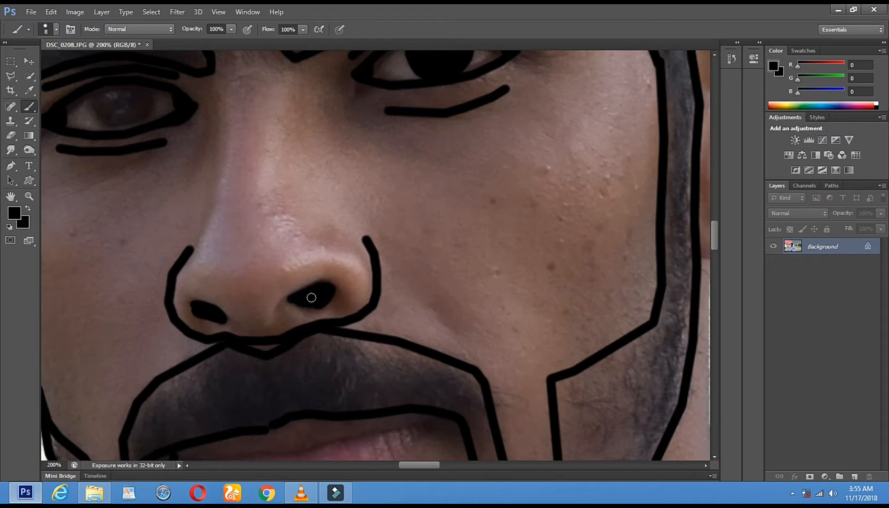
Trace the inner edge of the upper ear rim on the filled eye's side with a continuous black line
left_click(33, 200)
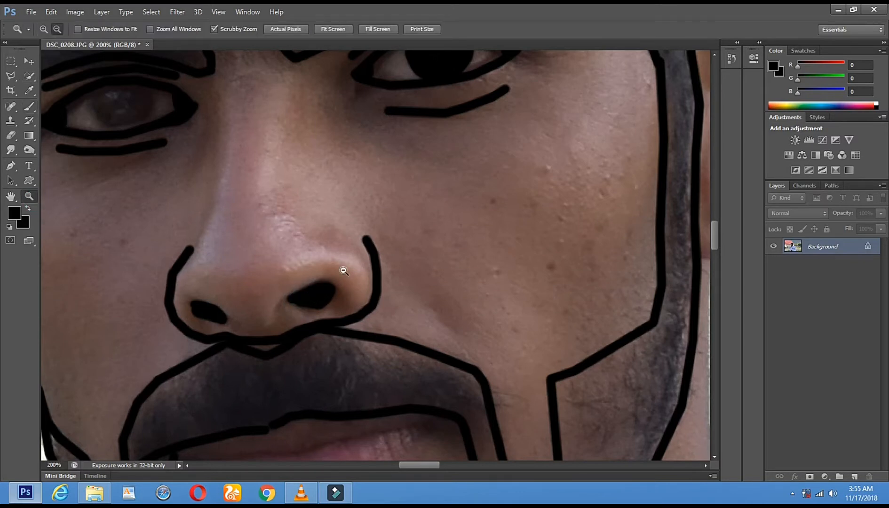
left_click(344, 271, "alt")
left_click(343, 271, "alt")
left_click(344, 271, "alt")
left_click(481, 227)
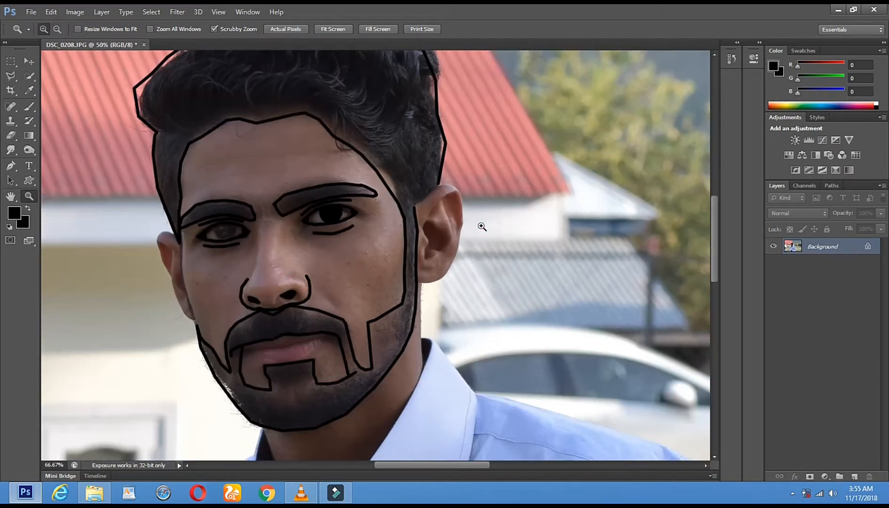
left_click(481, 226)
left_click(481, 226)
left_click(430, 197)
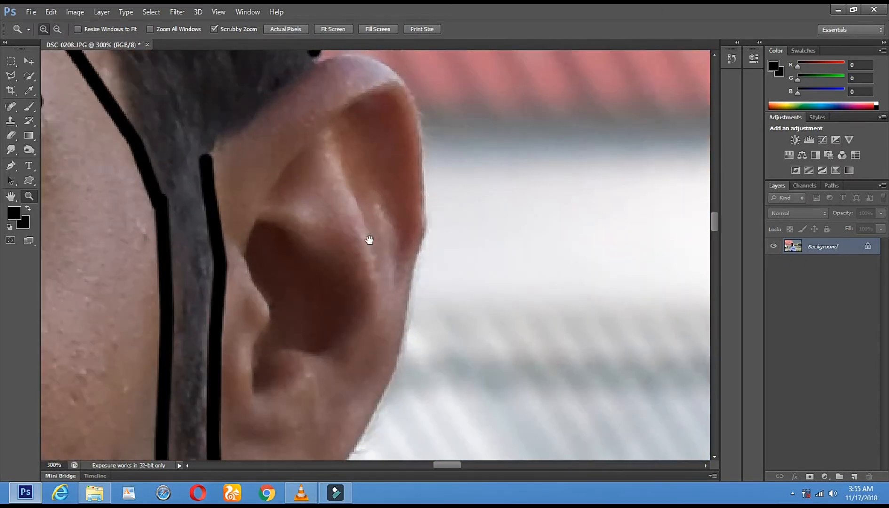
left_click_drag(370, 240, 383, 205)
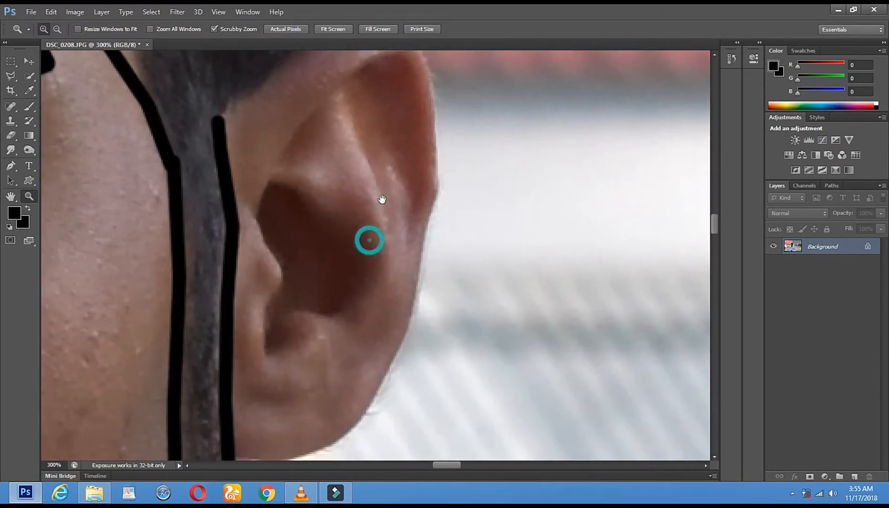
left_click(29, 106)
left_click_drag(441, 127, 420, 183)
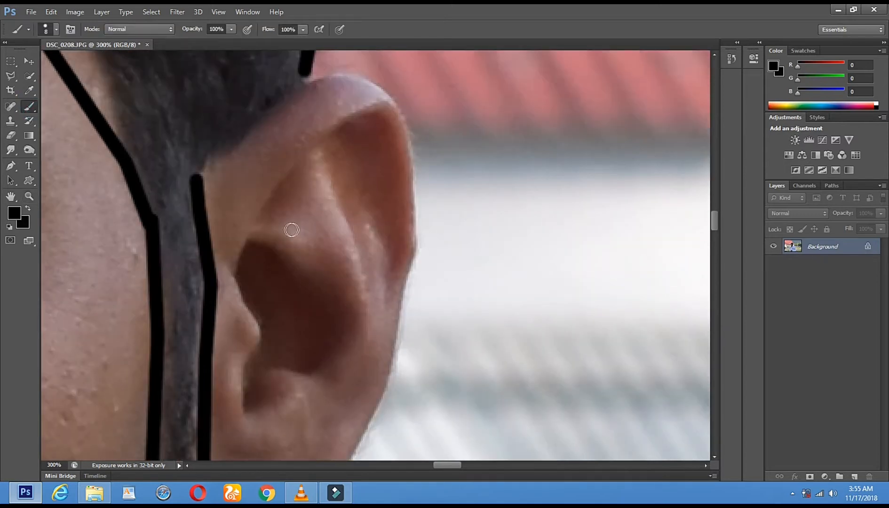
left_click(257, 228)
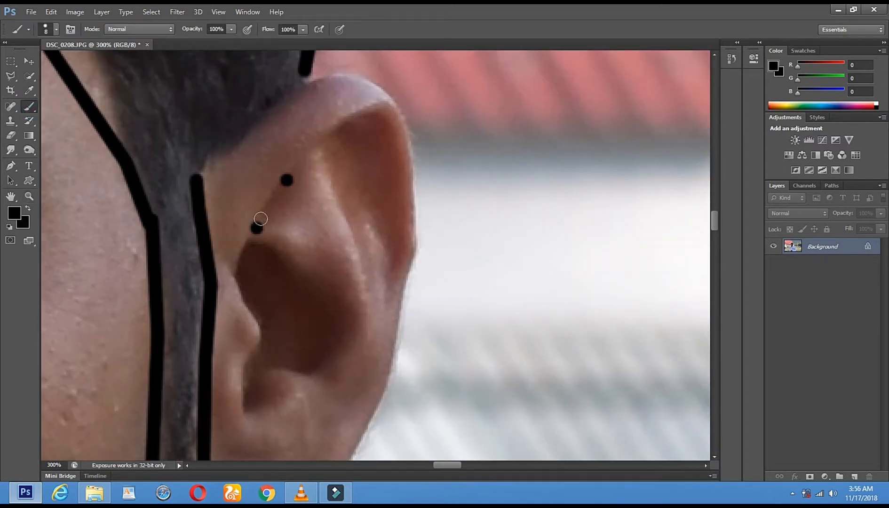
left_click(258, 220, "shift")
left_click(292, 171, "shift")
mouse_move(306, 154)
left_mouse_down()
mouse_move(377, 123)
mouse_move(393, 153)
mouse_move(394, 190)
left_mouse_up()
left_click(389, 272, "shift")
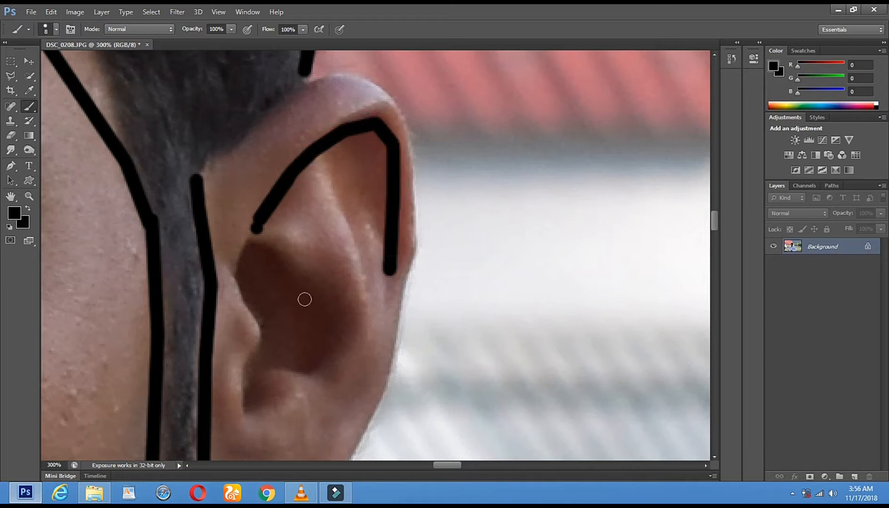
Outline the dark hollow of the same ear in black, around its lower notch and up its outer side
mouse_move(244, 258)
left_mouse_down()
mouse_move(255, 343)
mouse_move(241, 363)
mouse_move(240, 392)
mouse_move(257, 417)
mouse_move(278, 404)
mouse_move(274, 372)
mouse_move(310, 373)
mouse_move(351, 321)
left_mouse_up()
left_click(274, 373)
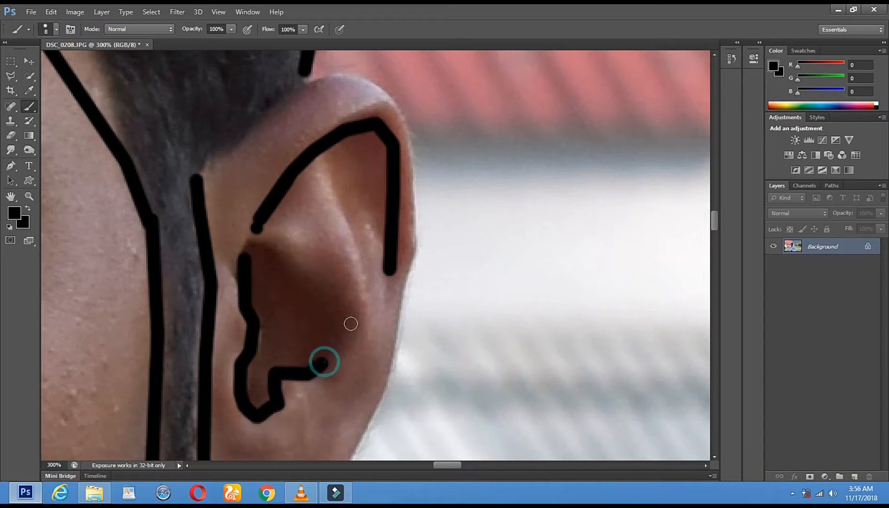
left_click(330, 291)
left_click_drag(330, 292, 352, 322)
Add a short black ridge line inside the upper ear and a curved line beneath the ear hollow
left_click(349, 195)
left_click(352, 260, "shift")
left_click_drag(353, 260, 363, 293)
left_click_drag(375, 139, 378, 131)
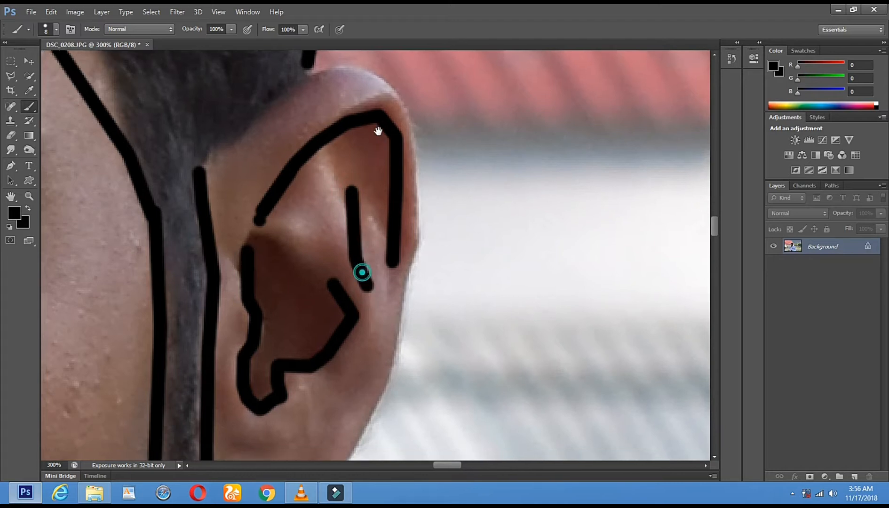
left_click_drag(361, 271, 374, 198)
left_click_drag(256, 320, 321, 304)
left_click(357, 254, "shift")
Trace the inner fold of the opposite ear with a black line running down towards the earlobe
left_click_drag(360, 241, 531, 437)
left_click_drag(214, 270, 187, 338)
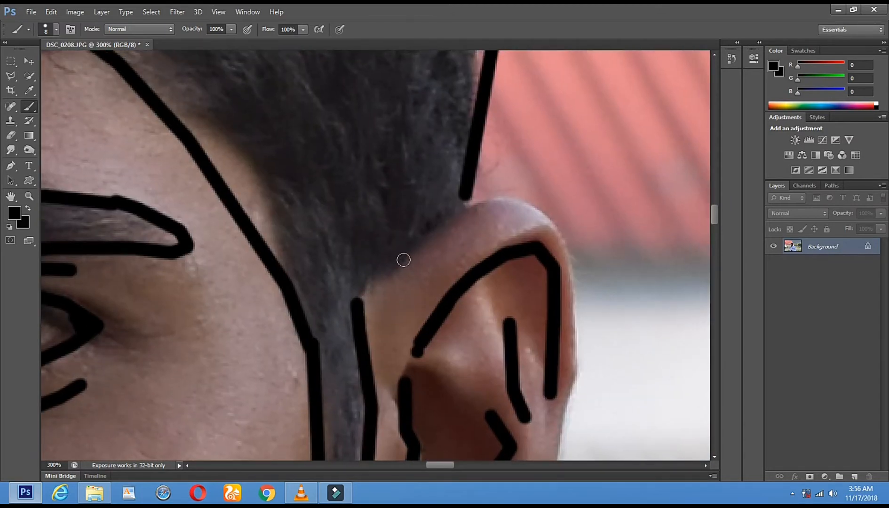
left_click_drag(263, 179, 630, 329)
left_click_drag(87, 228, 389, 205)
left_click_drag(91, 185, 339, 149)
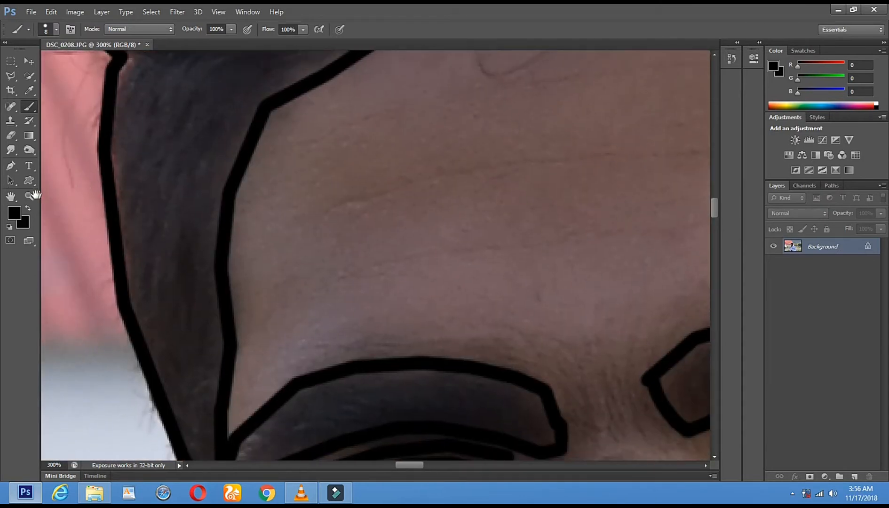
left_click(29, 196)
left_click_drag(307, 362, 314, 38)
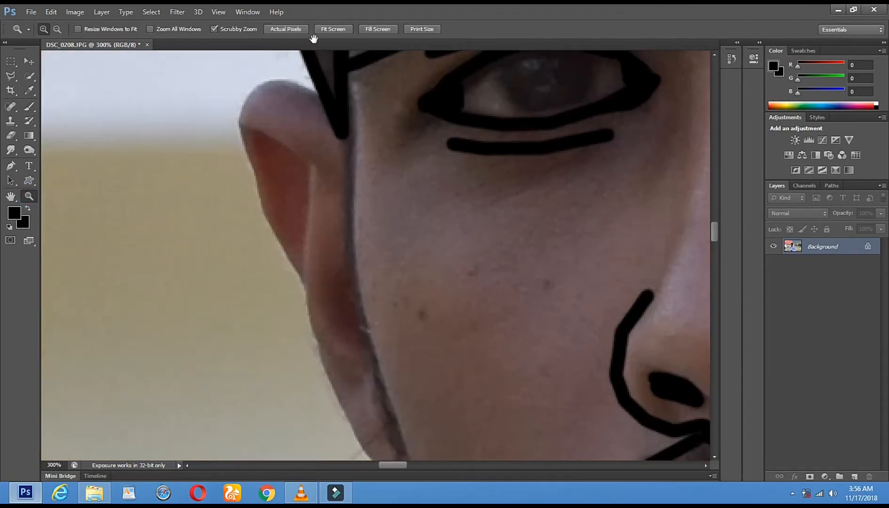
left_click(29, 111)
left_click(309, 186)
left_click(308, 245, "shift")
left_click(337, 287, "shift")
left_click(349, 350, "shift")
Add a short black stroke beside that ear's fold line and another where the ear meets the hair outline
left_click(335, 212)
left_click(337, 247, "shift")
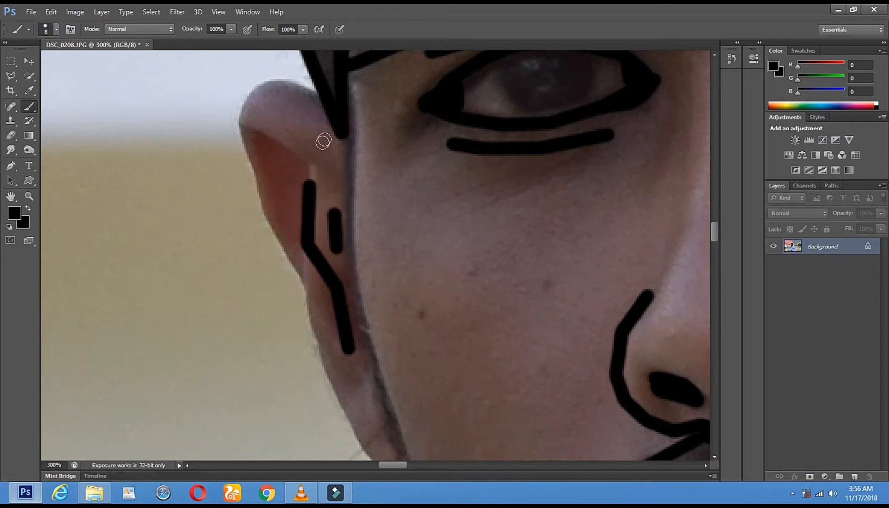
left_click(313, 90)
left_click(325, 103, "shift")
Fill the eyebrow above the unfilled eye with solid black using a 24 px brush
left_click(30, 200)
left_click(415, 240, "alt")
left_click(415, 240, "alt")
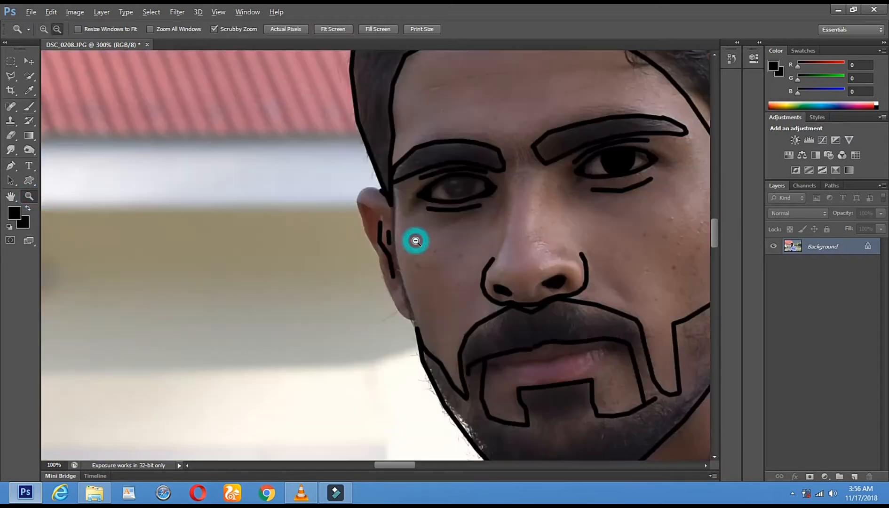
left_click(416, 241, "alt")
left_click(416, 241, "alt")
left_click(421, 242, "alt")
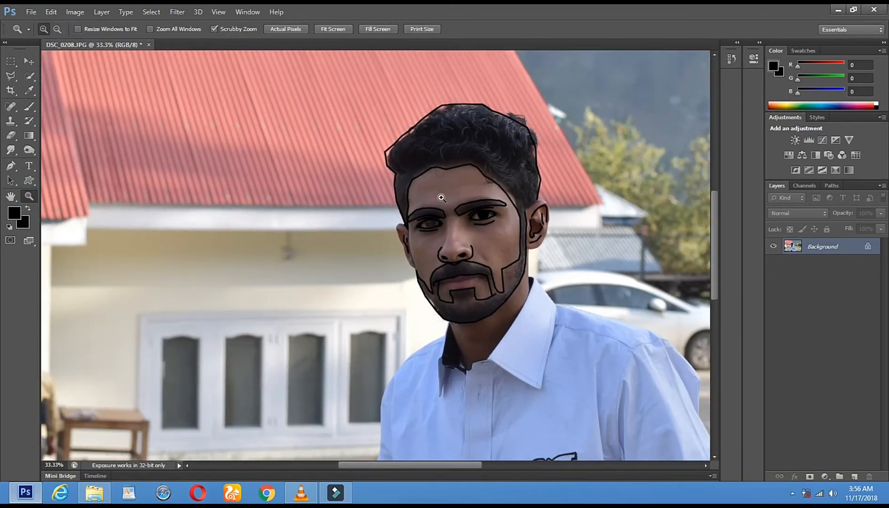
left_click(466, 135)
left_click(465, 133)
left_click(478, 153)
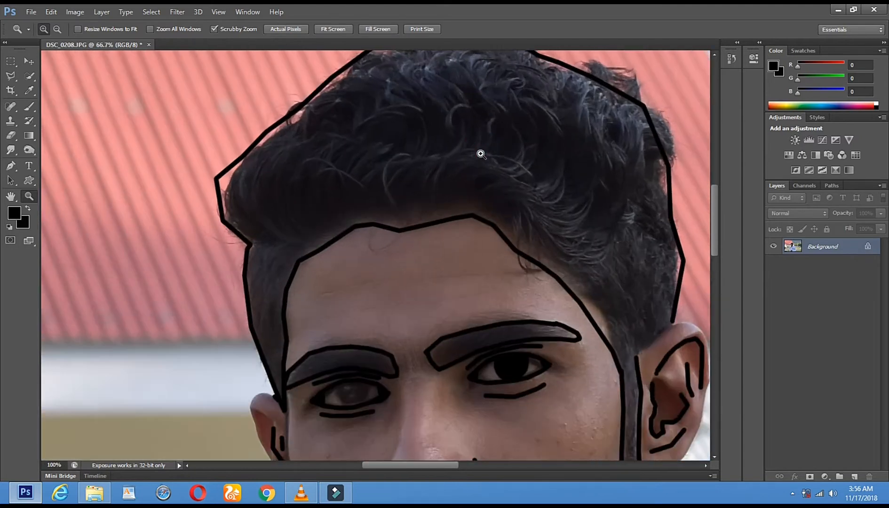
left_click(409, 326)
left_click(400, 396)
left_click_drag(417, 384, 505, 181)
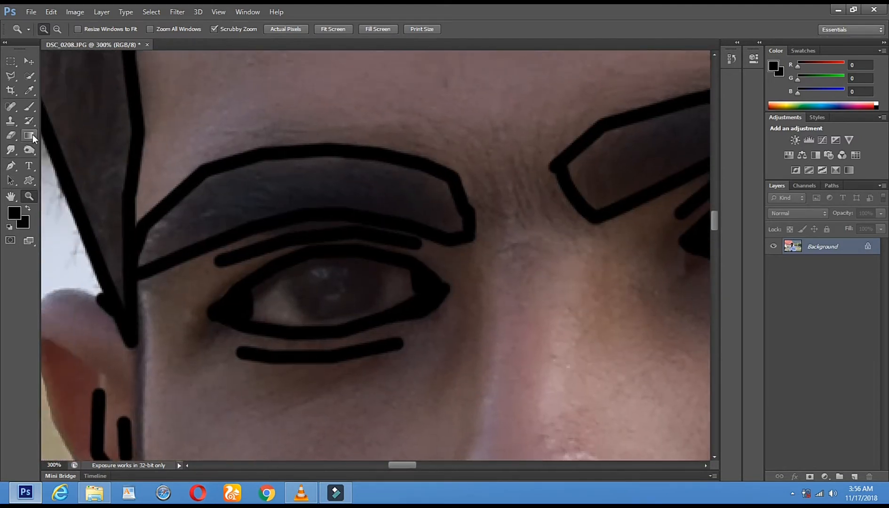
left_click(29, 106)
right_click(321, 183)
left_click(347, 210)
left_click(208, 213)
left_click_drag(164, 230, 153, 244)
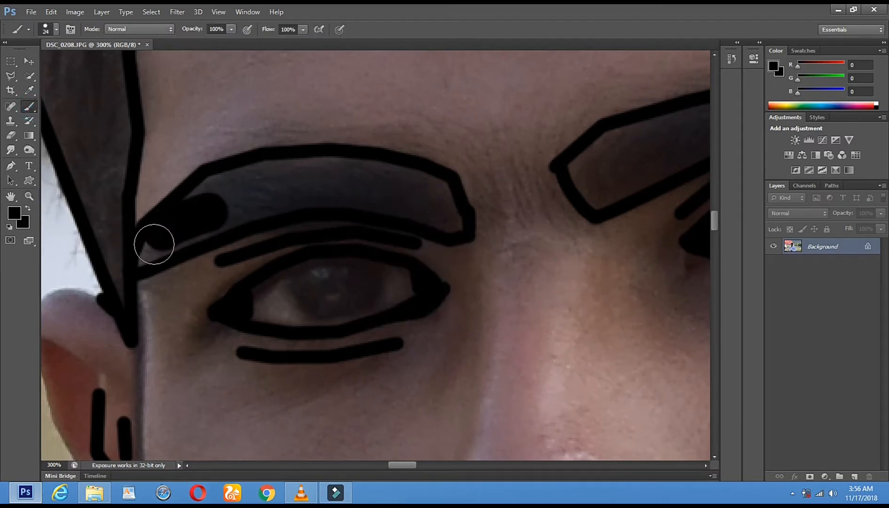
mouse_move(199, 210)
left_mouse_down()
mouse_move(218, 192)
mouse_move(304, 176)
mouse_move(401, 181)
mouse_move(444, 200)
mouse_move(452, 221)
mouse_move(451, 209)
mouse_move(418, 200)
mouse_move(314, 190)
mouse_move(225, 210)
mouse_move(176, 228)
mouse_move(155, 247)
left_mouse_up()
Reduce the brush to 15 px and fill the narrow outer tip of the same eyebrow with black
right_click(237, 222)
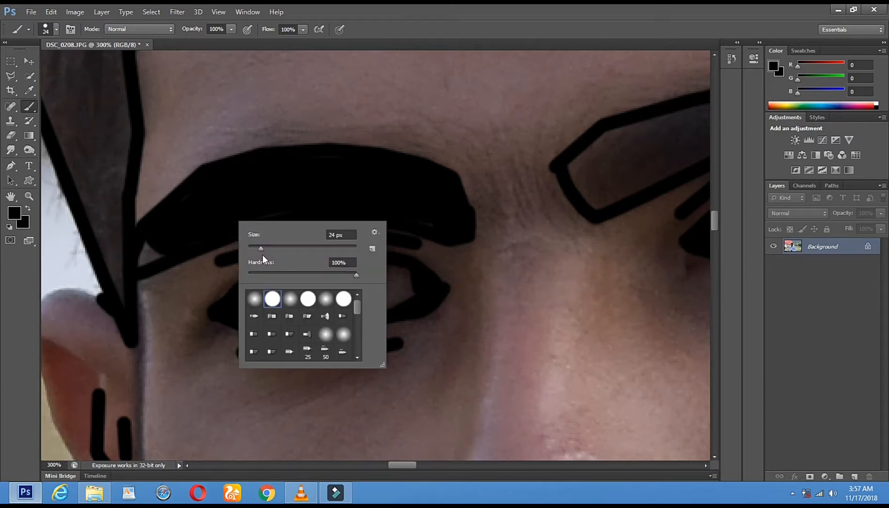
left_click_drag(261, 249, 256, 251)
left_click_drag(149, 250, 140, 257)
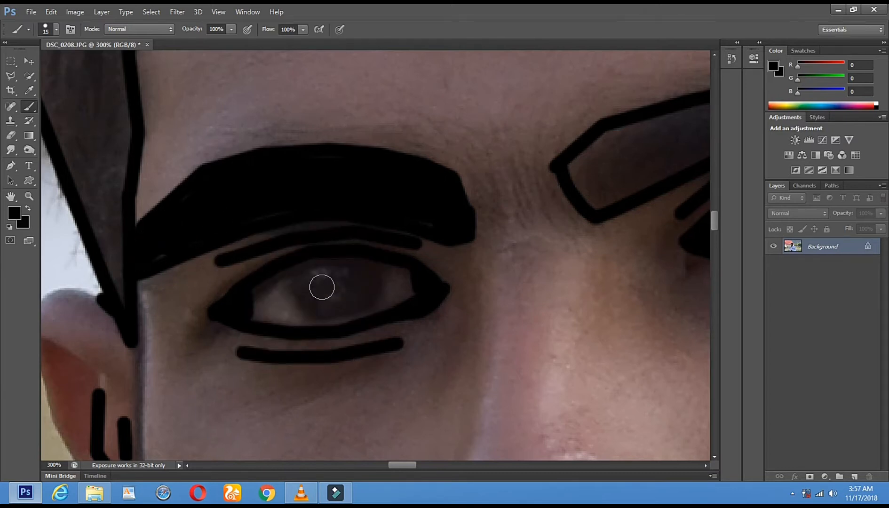
Fill the iris of the unfilled eye with solid black, leaving the eye white clear on both sides
mouse_move(293, 279)
left_mouse_down()
mouse_move(305, 301)
mouse_move(338, 302)
mouse_move(366, 286)
mouse_move(373, 269)
mouse_move(309, 272)
mouse_move(345, 262)
mouse_move(352, 262)
mouse_move(323, 283)
mouse_move(295, 281)
left_mouse_up()
left_click(292, 274)
left_click(365, 272)
left_click_drag(368, 268, 361, 290)
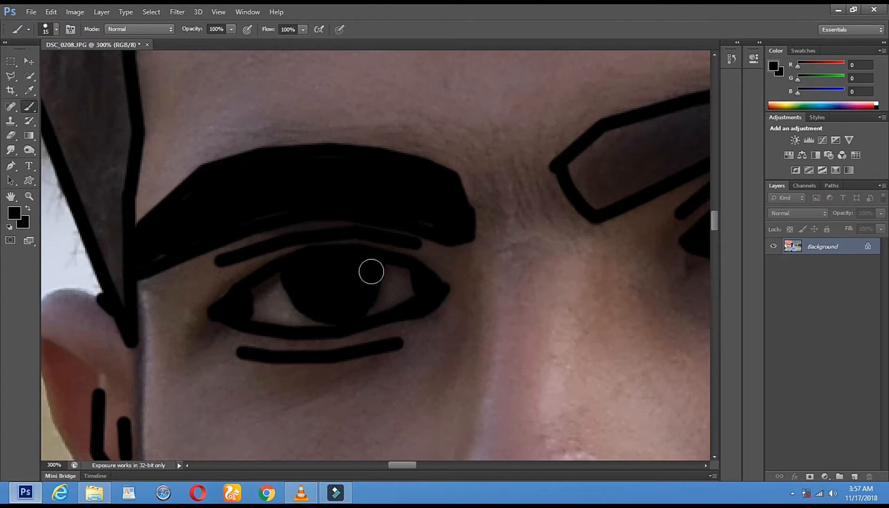
Fill the other eyebrow with solid black, including its inner corner
mouse_move(521, 242)
left_mouse_down()
mouse_move(304, 267)
mouse_move(336, 269)
left_mouse_up()
mouse_move(355, 190)
left_mouse_down()
mouse_move(424, 153)
mouse_move(487, 138)
mouse_move(270, 294)
mouse_move(291, 274)
left_mouse_up()
mouse_move(136, 328)
left_mouse_down()
mouse_move(231, 282)
mouse_move(363, 259)
mouse_move(241, 260)
mouse_move(404, 244)
mouse_move(344, 246)
mouse_move(151, 332)
mouse_move(138, 347)
mouse_move(229, 312)
left_mouse_up()
mouse_move(297, 291)
left_mouse_down()
mouse_move(454, 252)
mouse_move(506, 254)
mouse_move(548, 269)
mouse_move(402, 258)
mouse_move(376, 269)
mouse_move(425, 244)
mouse_move(499, 248)
left_mouse_up()
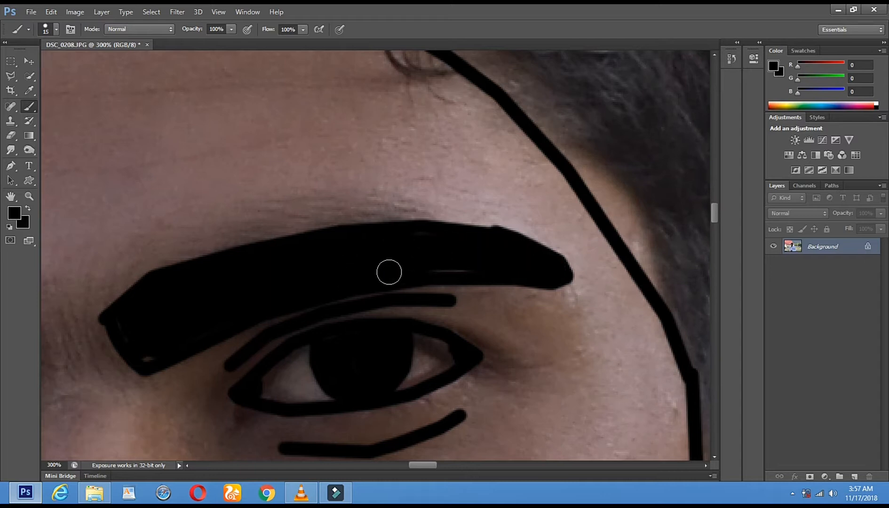
left_click_drag(144, 353, 118, 327)
Set both the foreground and background colours to white (ffffff)
left_click_drag(322, 349, 504, 125)
left_click_drag(368, 336, 420, 426)
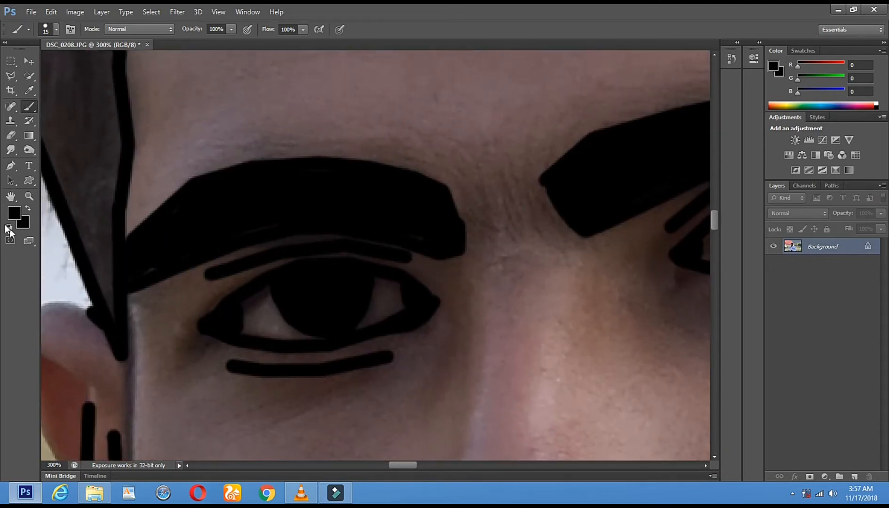
left_click(15, 214)
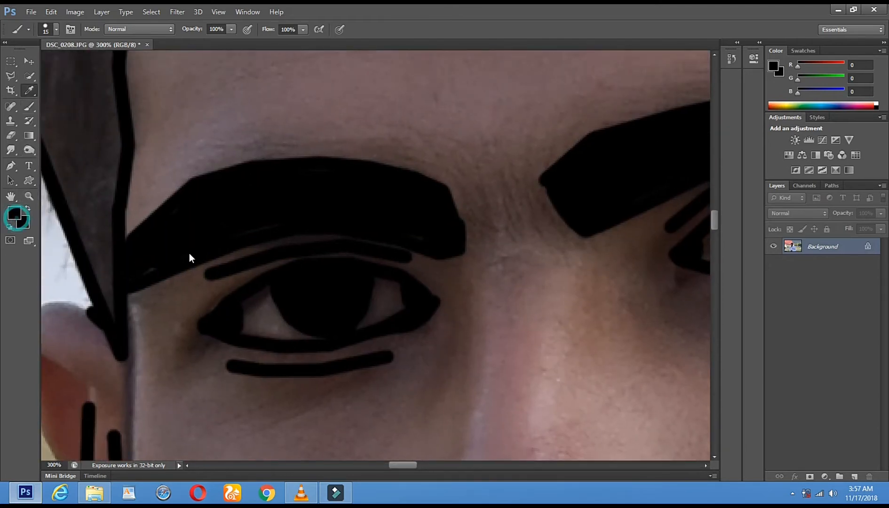
left_click_drag(299, 209, 296, 129)
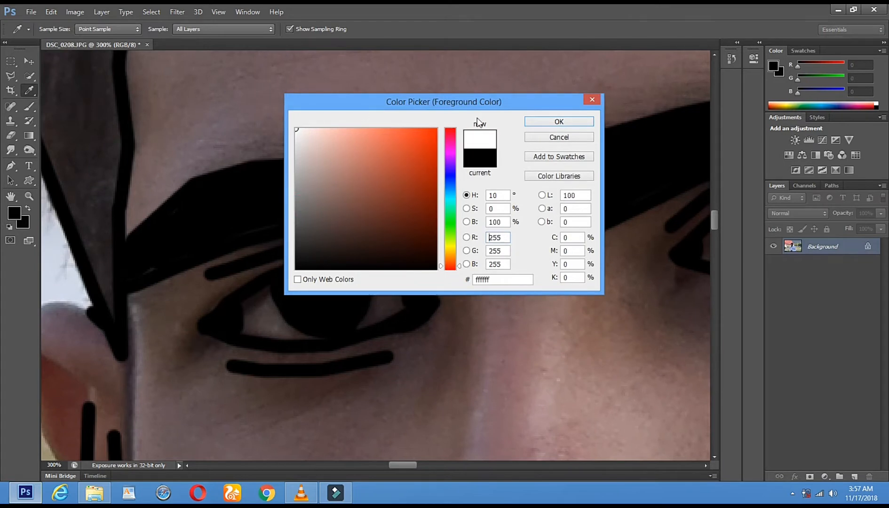
left_click(538, 122)
key("b")
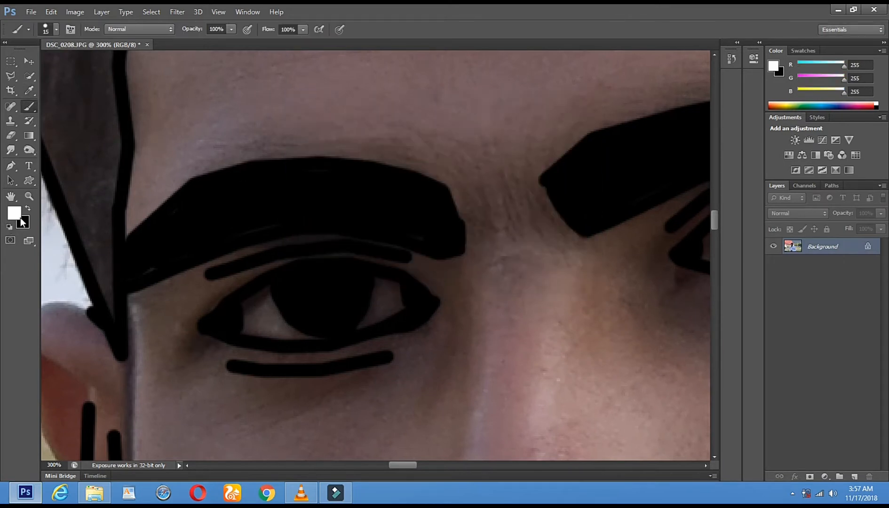
left_click(22, 218)
left_click_drag(381, 205, 243, 58)
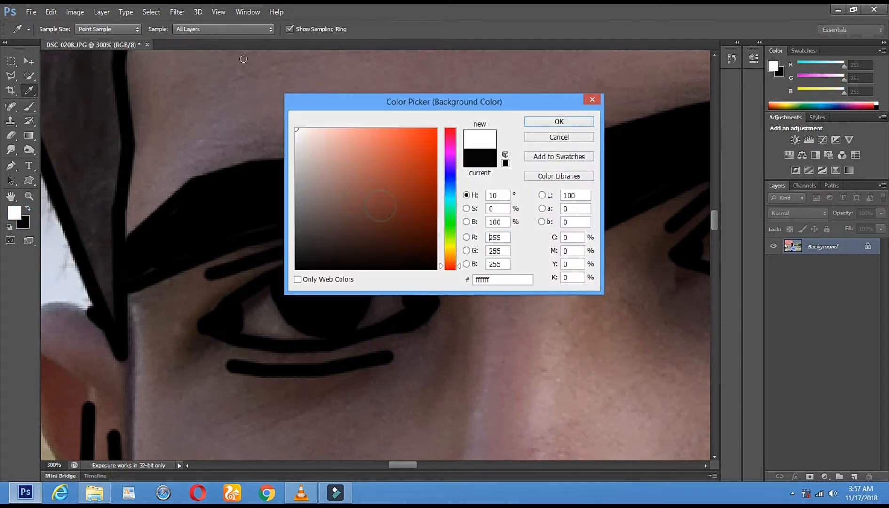
left_click(539, 120)
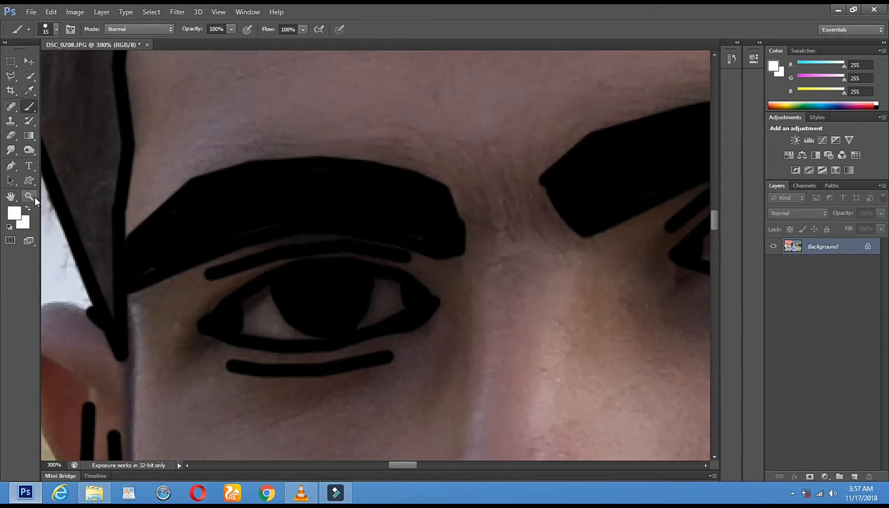
Set the brush to 10 px and paint a white dab in the outer part of the eye white beside the newly filled iris
left_click(29, 196)
left_click(225, 330)
left_click(230, 328)
left_click(231, 328)
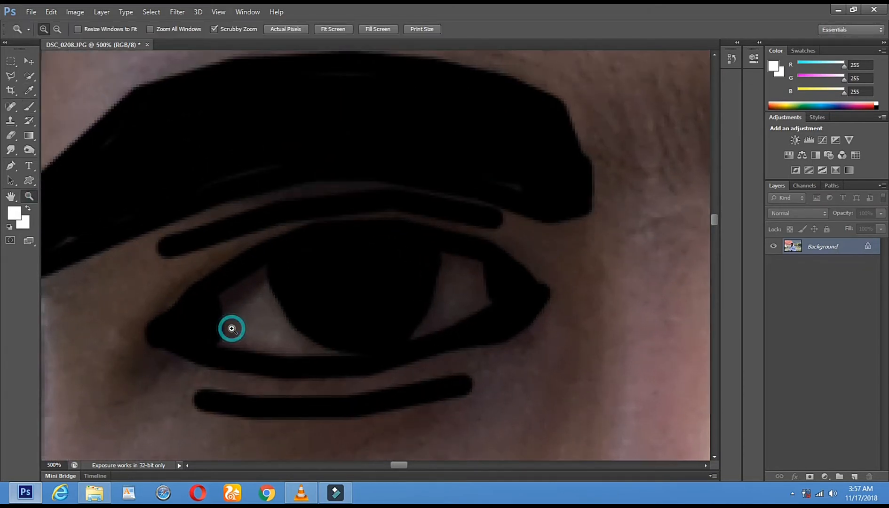
left_click(236, 328, "alt")
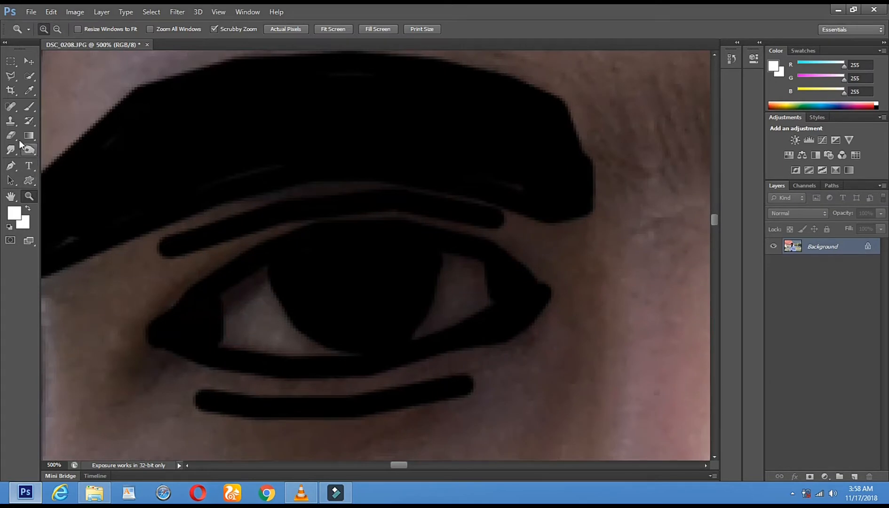
left_click(27, 107)
right_click(298, 285)
left_click(313, 311)
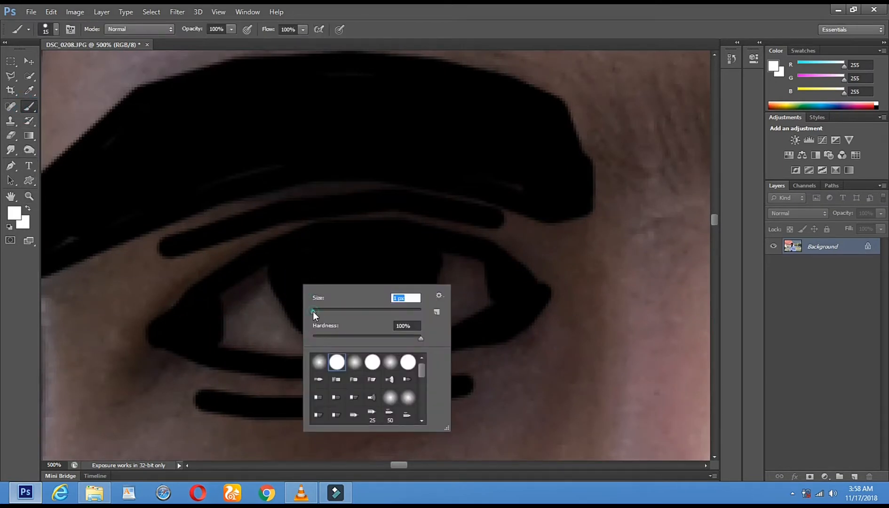
left_click_drag(314, 313, 317, 315)
left_click(235, 302)
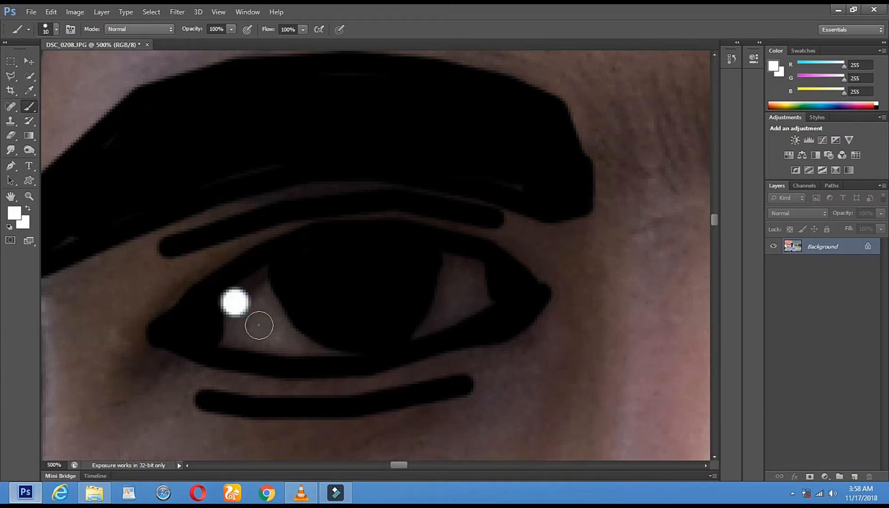
Reduce the brush to 6 px and fill the outer part of that eye white with white
right_click(257, 321)
left_click(276, 350)
left_click_drag(233, 305, 231, 335)
left_click(273, 347, "shift")
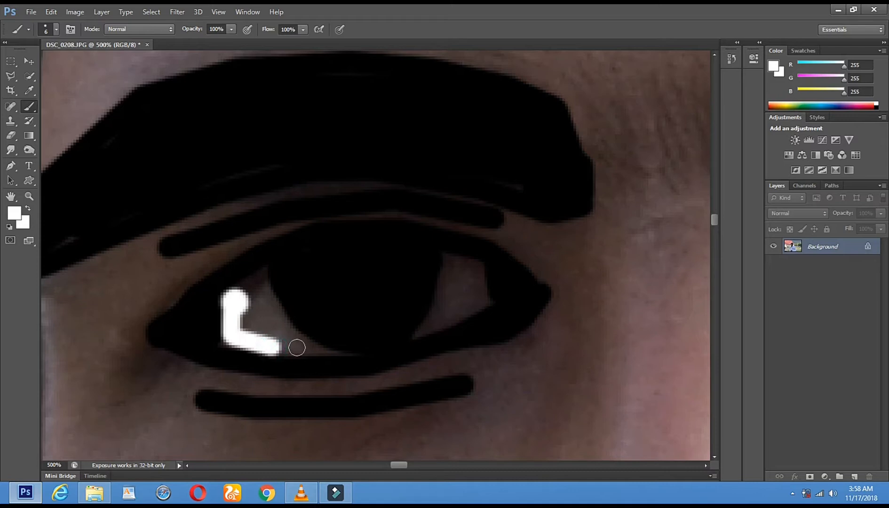
key("ctrl+z")
mouse_move(236, 335)
left_mouse_down()
mouse_move(299, 344)
mouse_move(260, 283)
mouse_move(244, 287)
mouse_move(259, 323)
left_mouse_up()
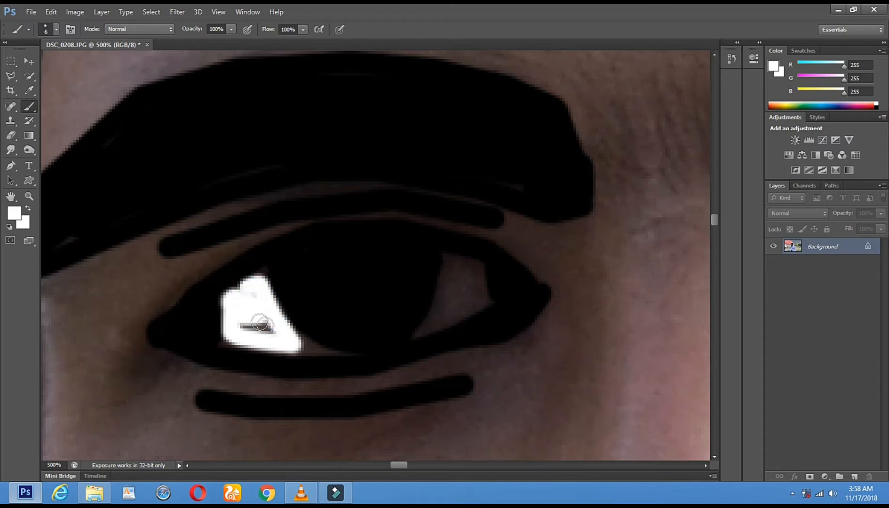
mouse_move(236, 292)
left_mouse_down()
mouse_move(242, 318)
mouse_move(258, 329)
left_mouse_up()
Reduce the brush to 3 px and paint the remaining gaps and narrow lower corner beside the iris white
right_click(258, 332)
left_click(274, 357)
left_click(260, 323)
left_click_drag(297, 350, 294, 337)
left_click(294, 337, "shift")
left_click(321, 352, "shift")
left_click(292, 346, "shift")
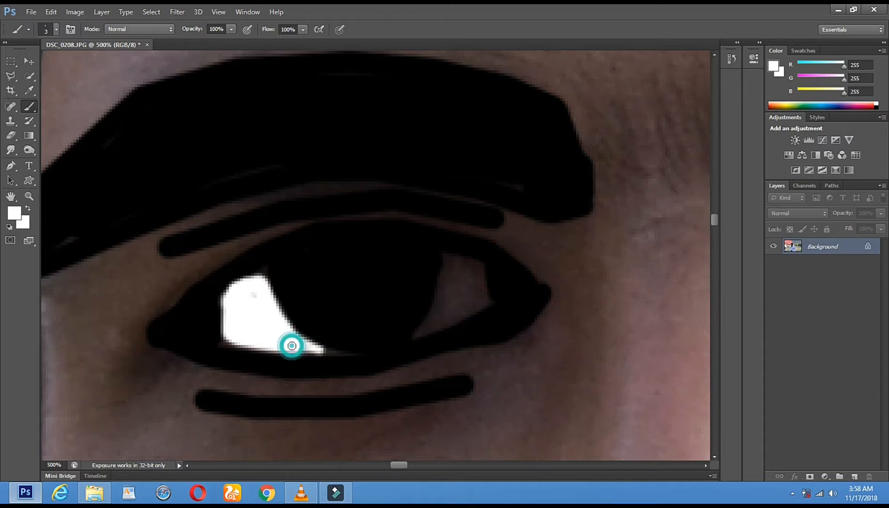
Fill the inner, nose-side part of the same eye's white with white, tracing its edges and covering the middle
mouse_move(476, 257)
left_mouse_down()
mouse_move(278, 312)
mouse_move(246, 330)
left_mouse_up()
left_click(245, 317)
left_click(234, 346, "shift")
left_click(212, 386, "shift")
left_click(258, 366, "shift")
left_click(282, 359, "shift")
left_click(281, 336, "shift")
left_click(279, 319, "shift")
left_click(250, 313, "shift")
mouse_move(254, 327)
left_mouse_down()
mouse_move(243, 353)
mouse_move(249, 320)
mouse_move(234, 361)
left_mouse_up()
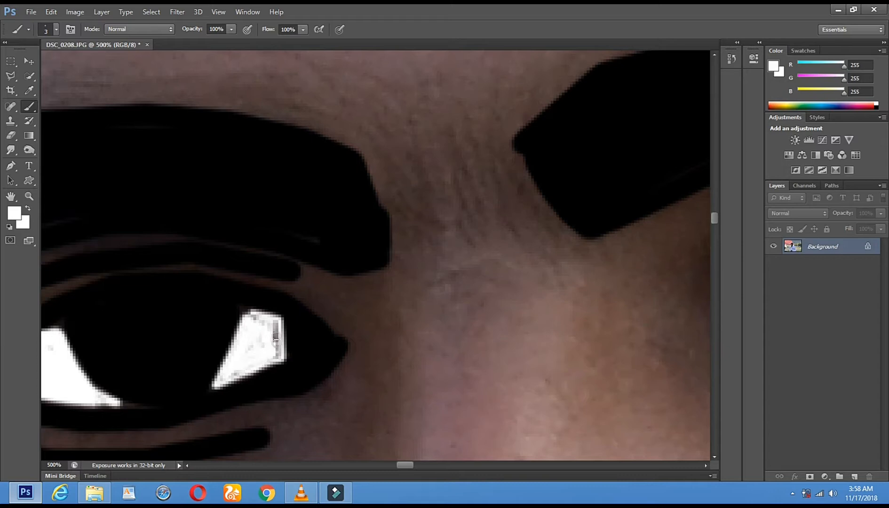
Paint a small white dab at the upper tip of the nose-side eye white in the other eye
left_click(29, 196)
left_click(384, 370, "alt")
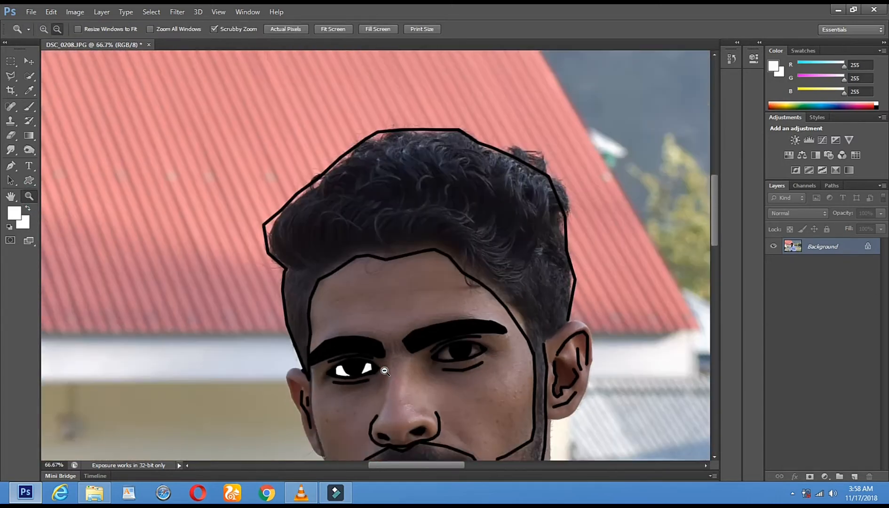
left_click(384, 371, "alt")
left_click(407, 385, "alt")
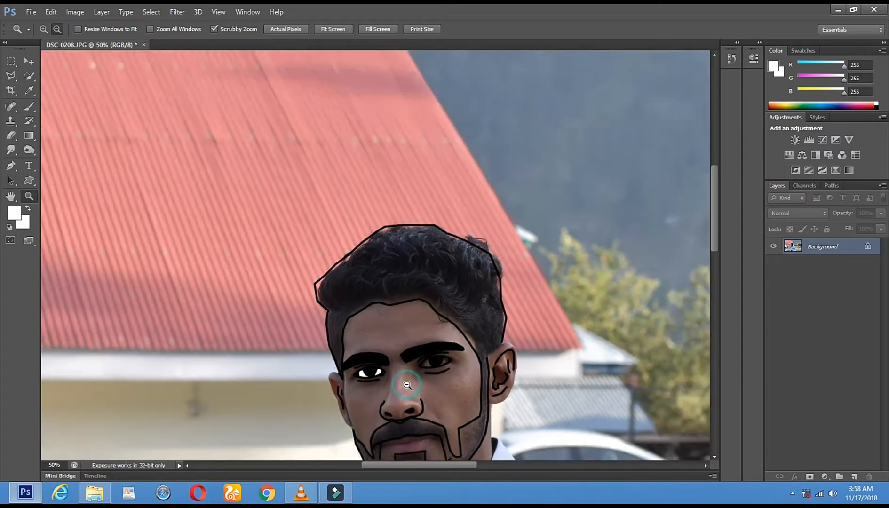
left_click(407, 385, "alt")
left_click(405, 384, "alt")
left_click(403, 384, "alt")
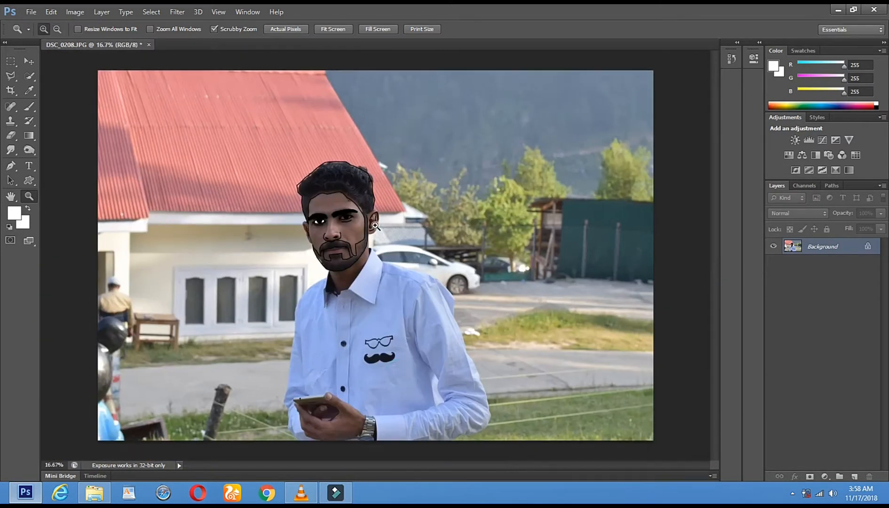
left_click(374, 226)
left_click(375, 226)
left_click(375, 226)
left_click(375, 225)
left_click(375, 225)
left_click(375, 225)
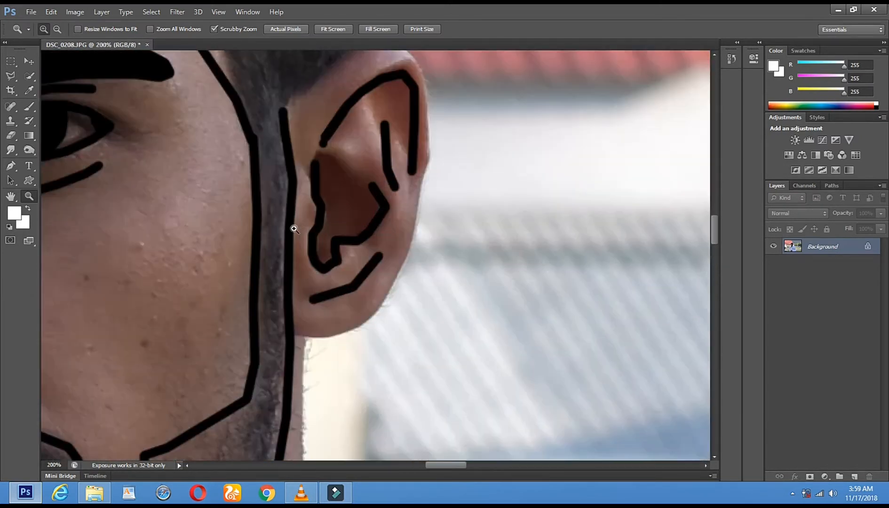
left_click_drag(403, 242, 471, 260)
left_click(286, 196)
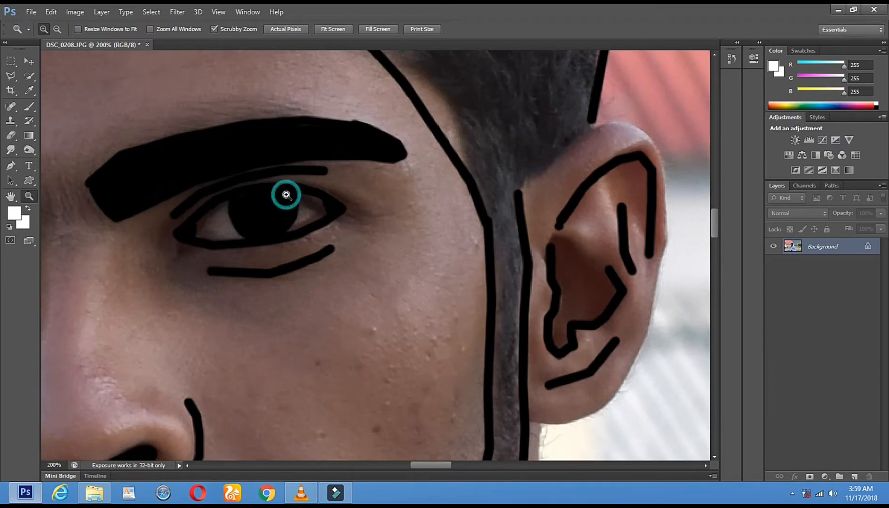
left_click(185, 228)
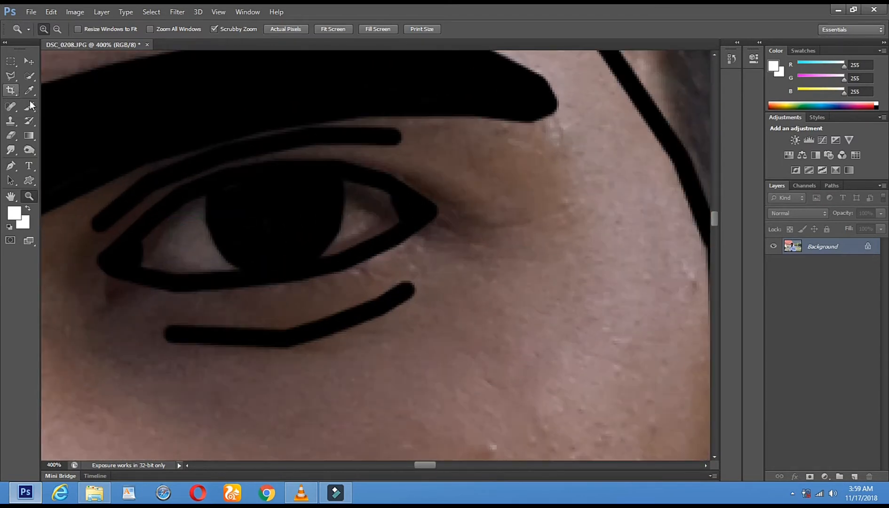
left_click(200, 204)
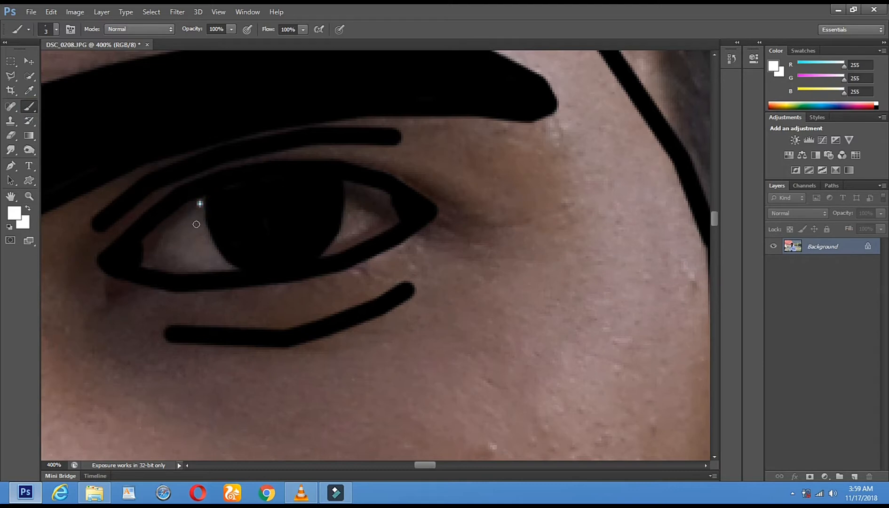
Set the brush to 10 px and fill the nose-side part of that eye white with white
right_click(196, 224)
left_click(213, 250)
mouse_move(168, 241)
left_mouse_down()
mouse_move(152, 257)
mouse_move(208, 260)
mouse_move(193, 218)
mouse_move(169, 238)
left_mouse_up()
left_click(153, 257)
left_click(193, 220)
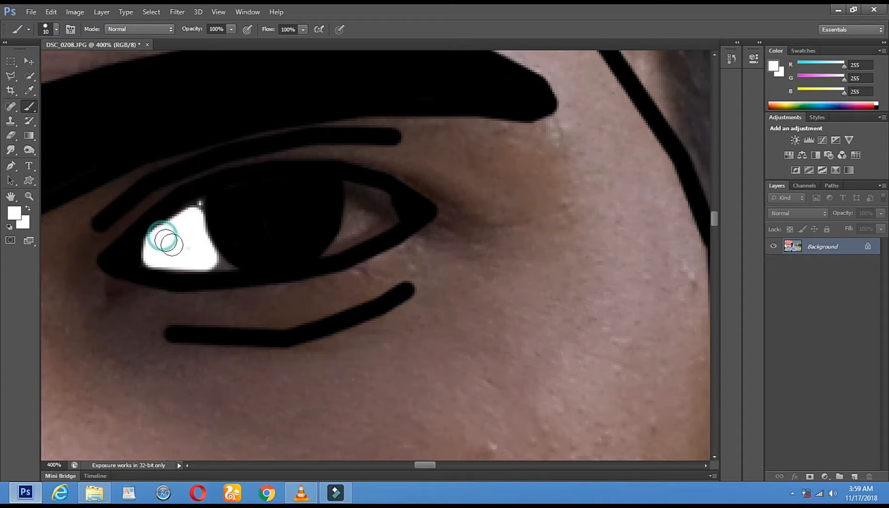
Reduce the brush to 1 px and paint the upper tip and lower corner beside the iris white
right_click(183, 250)
left_click_drag(197, 276, 195, 276)
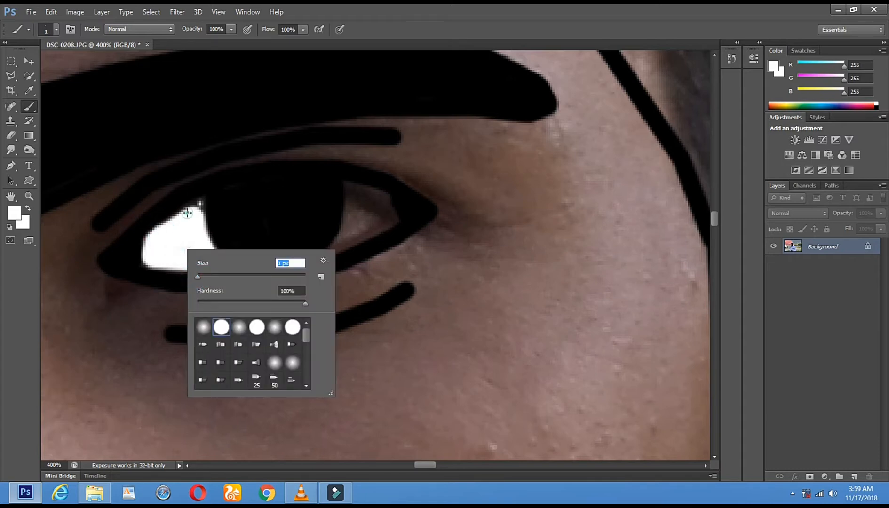
left_click(198, 203)
left_click(200, 203)
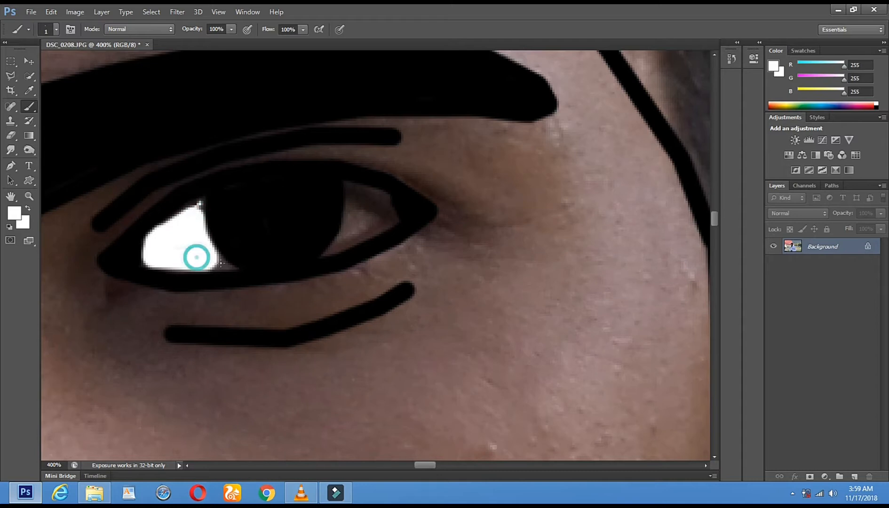
left_click_drag(232, 268, 220, 267)
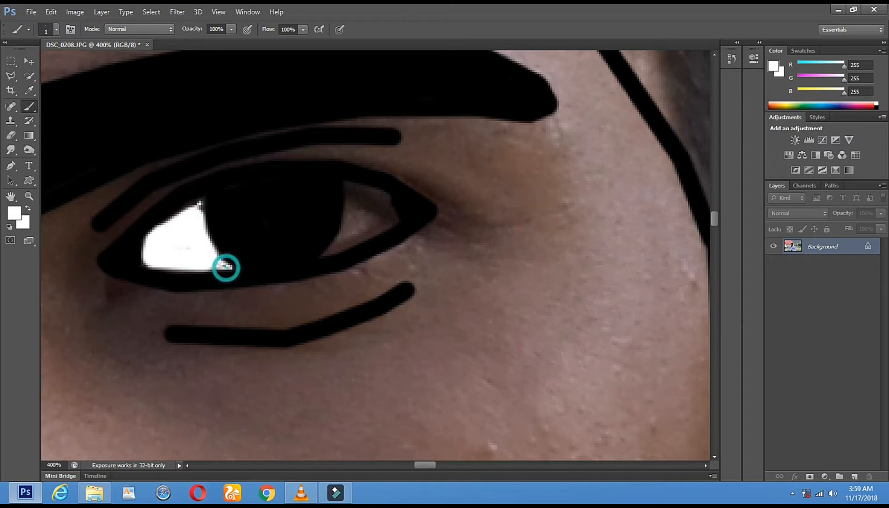
Set the brush to 5 px and fill the outer part of that eye's white with white
left_click_drag(410, 248, 367, 268)
right_click(332, 277)
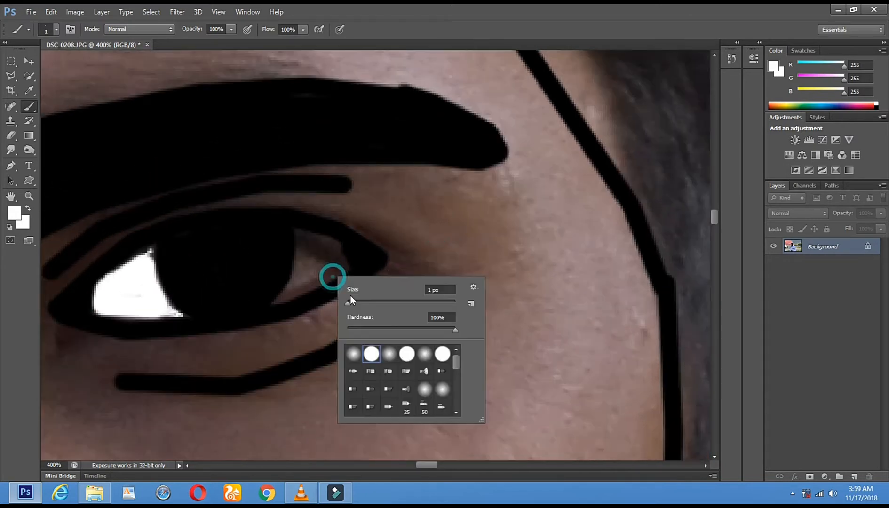
left_click_drag(350, 302, 352, 302)
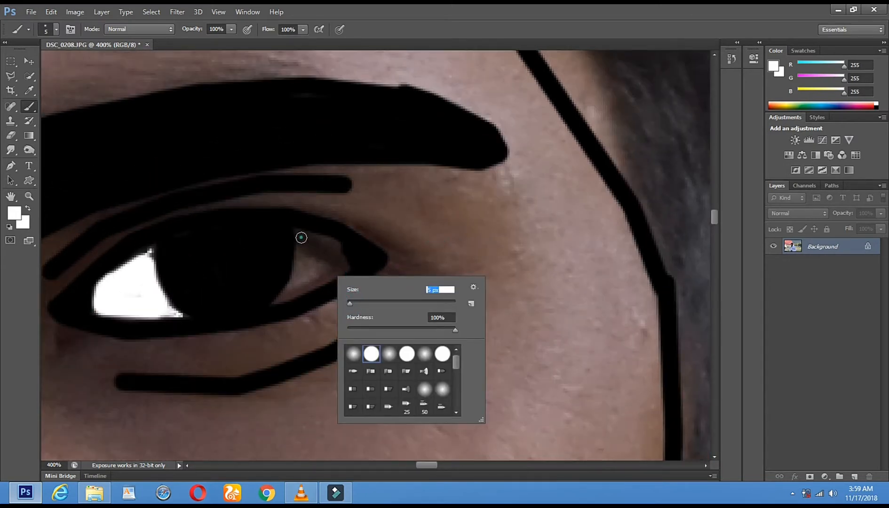
left_click(301, 237)
mouse_move(301, 237)
left_mouse_down()
mouse_move(293, 287)
mouse_move(282, 296)
left_mouse_up()
left_click(344, 267, "shift")
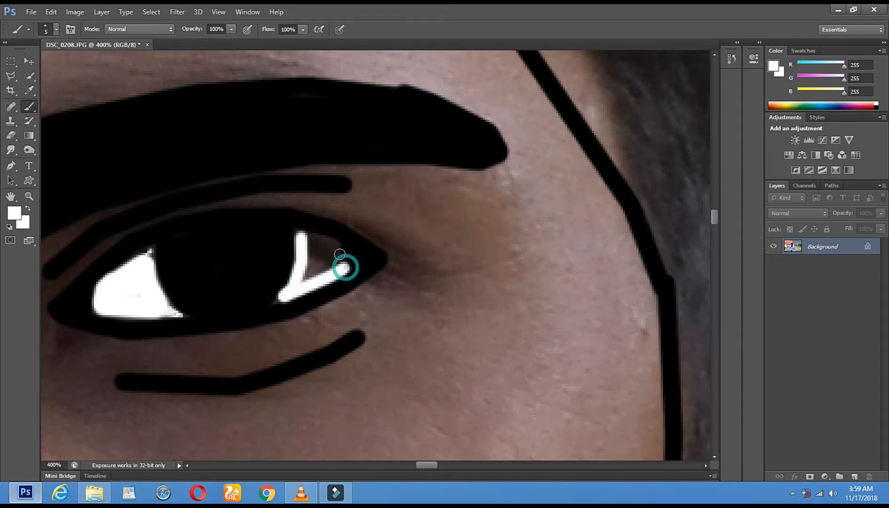
left_click(311, 234, "shift")
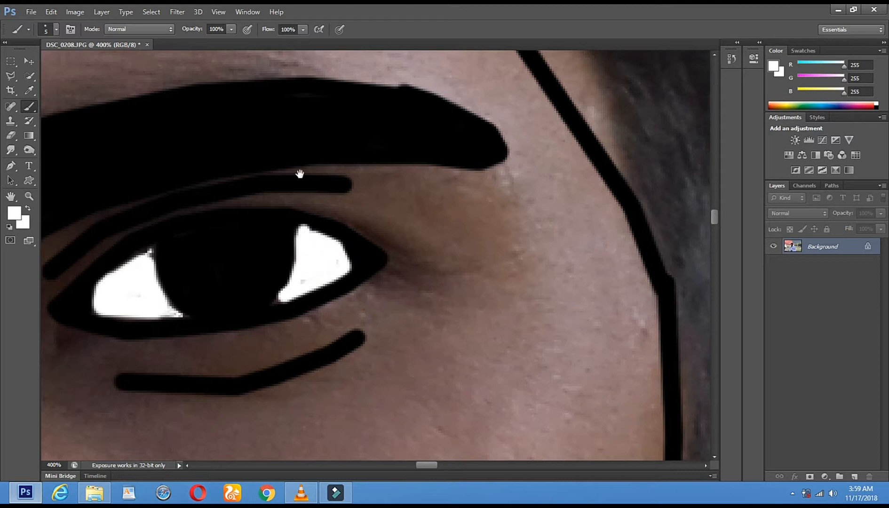
left_click(304, 233)
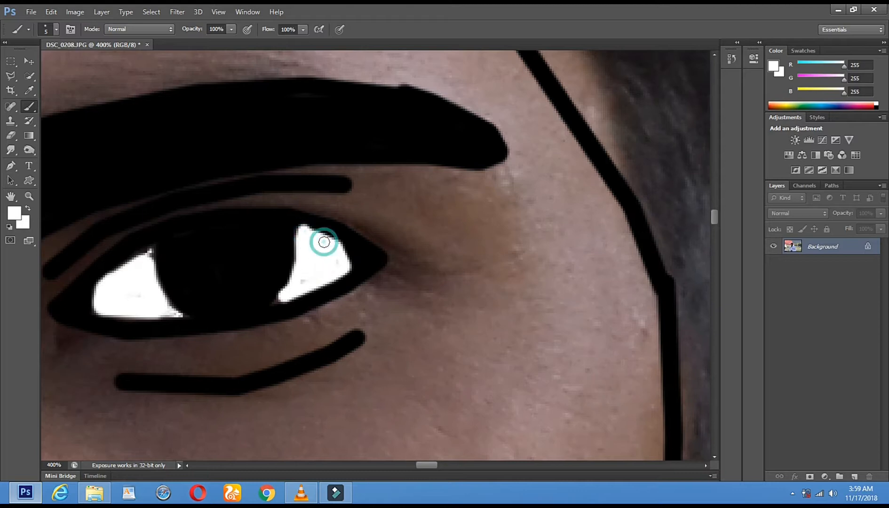
Set the foreground colour to black (000000), sampled from the outline beside the ear
left_click_drag(300, 120, 470, 385)
left_click(35, 199)
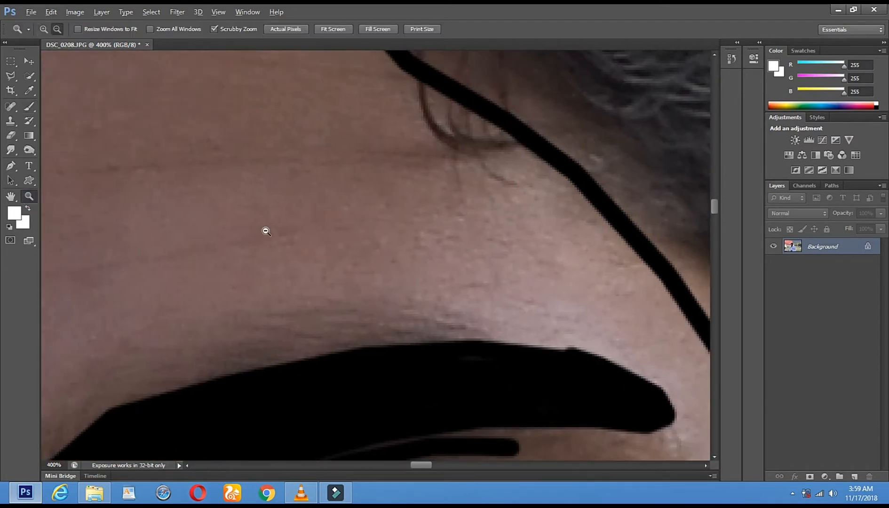
left_click(263, 232, "alt")
left_click(264, 232, "alt")
left_click(266, 231, "alt")
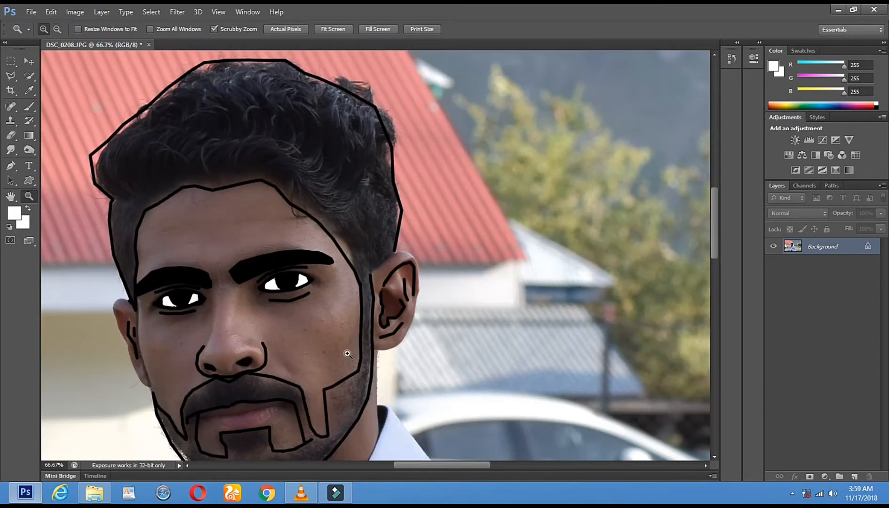
left_click(373, 338)
left_click(395, 327)
left_click(366, 296)
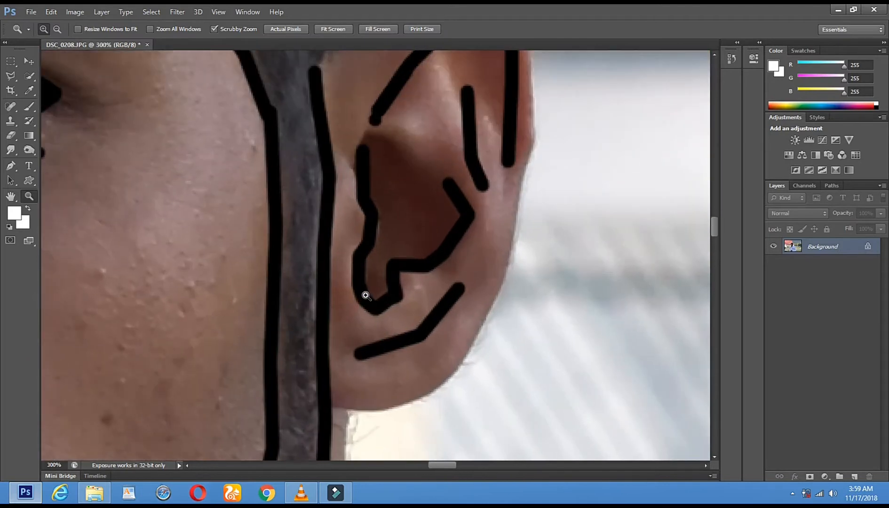
left_click_drag(343, 298, 332, 348)
left_click(14, 213)
left_click(261, 273)
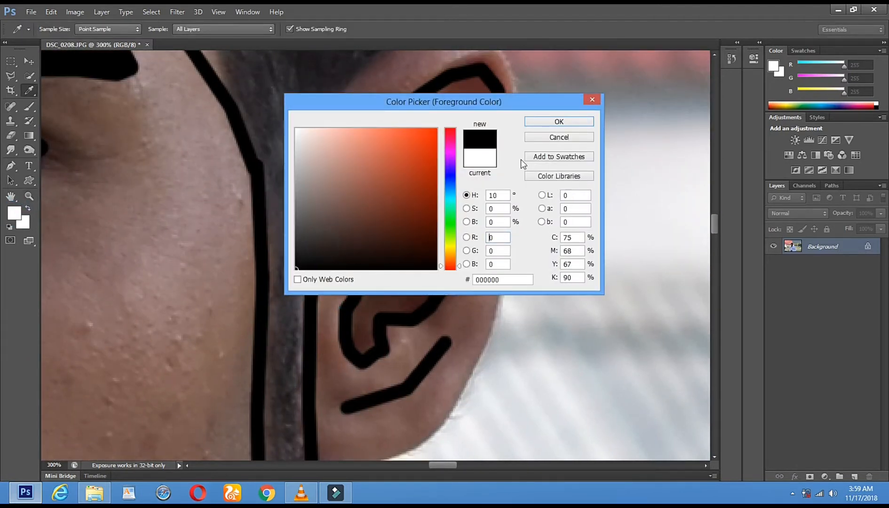
left_click(545, 121)
Set the background colour to dark grey (302c2d), sampled from the sideburn hair
key("z")
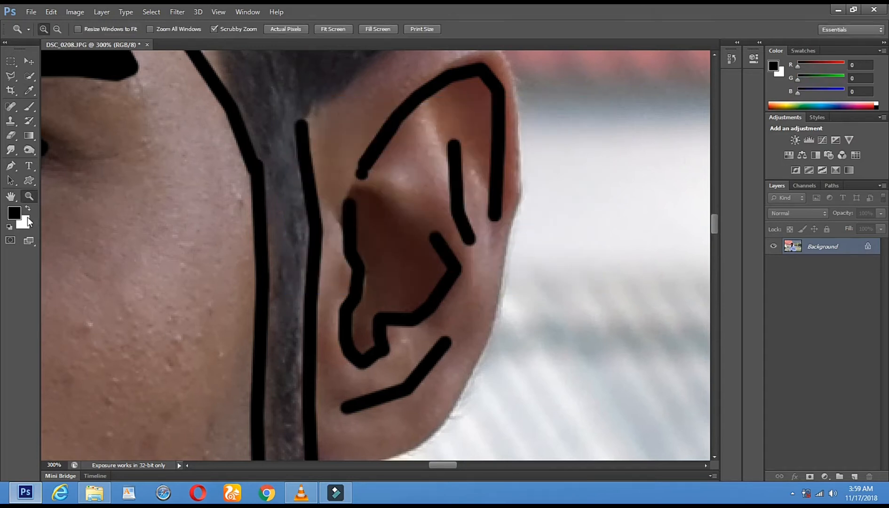
left_click(27, 217)
left_click(283, 285)
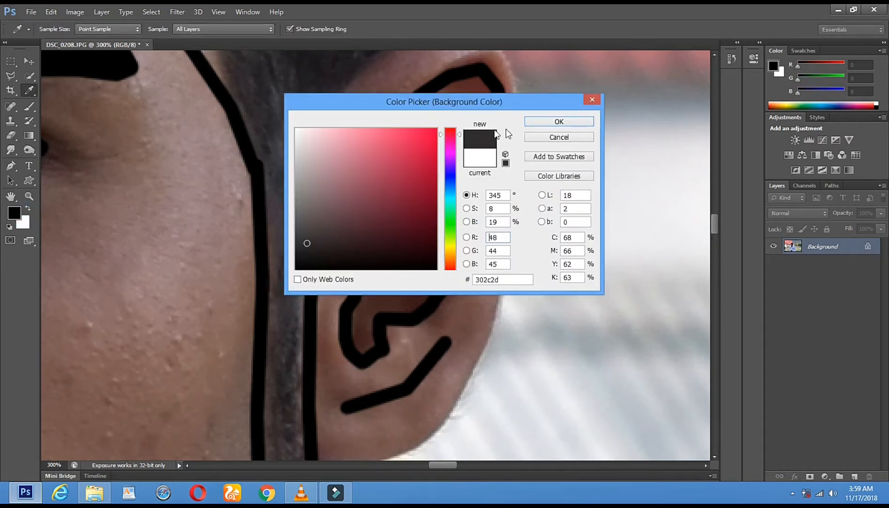
left_click(536, 122)
Set the brush to 16 px and fill the sideburn strip between the two outlines beside the ear with black
left_click(29, 107)
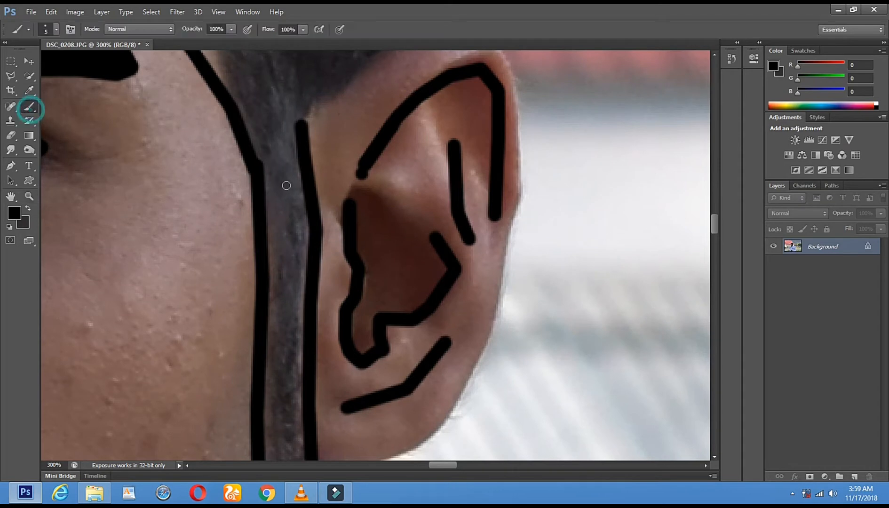
right_click(286, 185)
left_click_drag(309, 213, 313, 211)
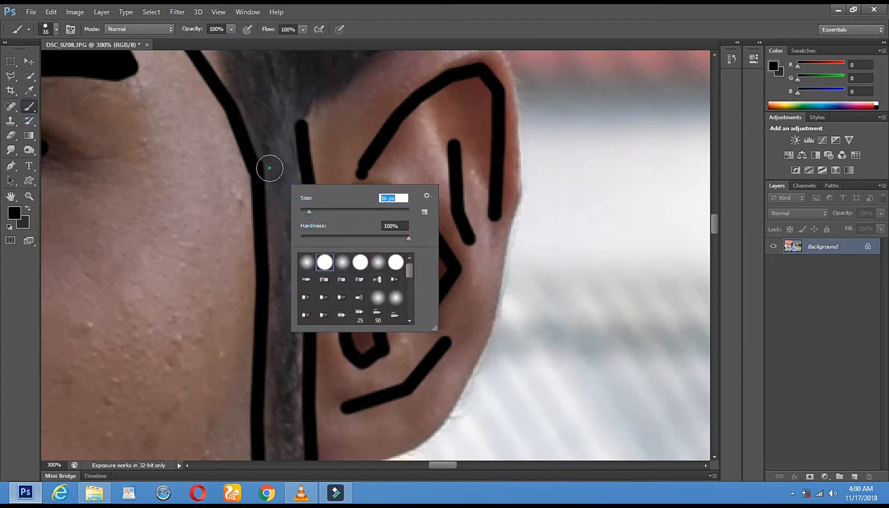
left_click_drag(270, 162, 272, 292)
mouse_move(289, 183)
left_mouse_down()
mouse_move(293, 284)
mouse_move(298, 215)
mouse_move(302, 258)
mouse_move(276, 357)
left_mouse_up()
mouse_move(292, 265)
left_mouse_down()
mouse_move(287, 378)
mouse_move(294, 228)
left_mouse_up()
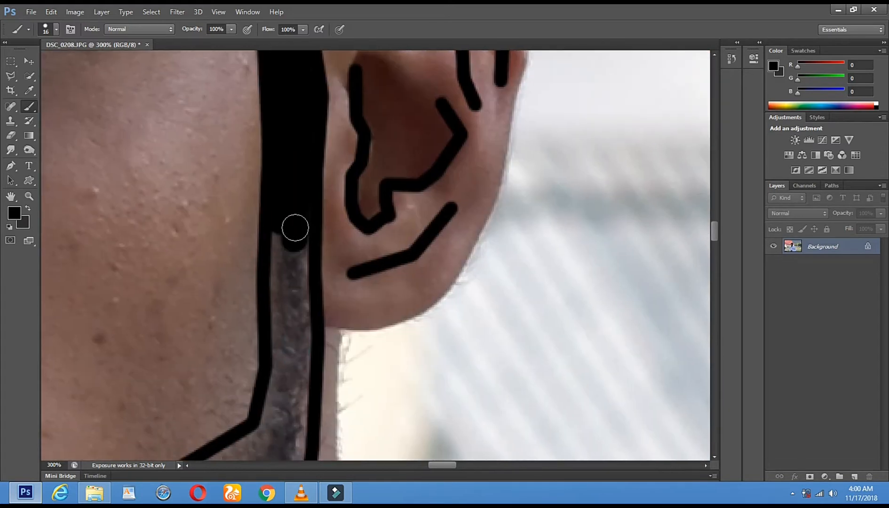
left_click_drag(278, 301, 278, 325)
left_click_drag(288, 241, 290, 224)
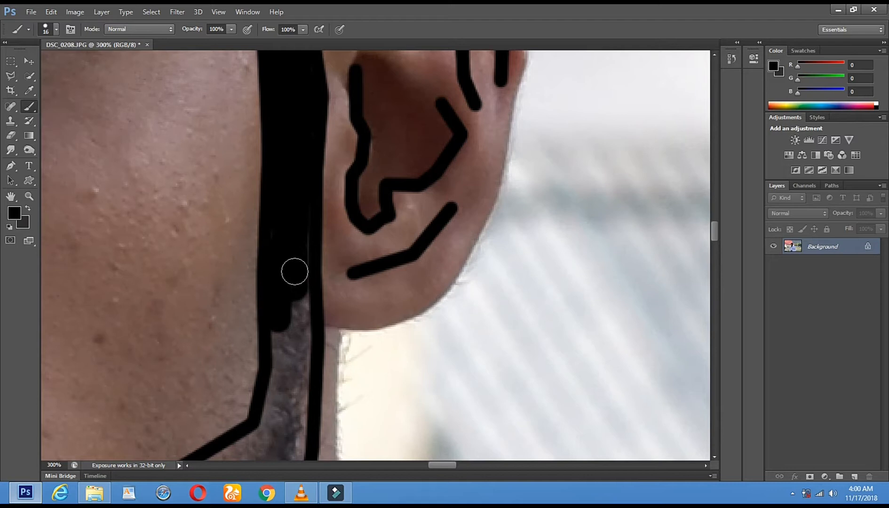
Fill the lower sideburn and the upper part of the outlined cheek beard with black
mouse_move(305, 363)
left_mouse_down()
mouse_move(287, 359)
mouse_move(285, 380)
mouse_move(287, 356)
mouse_move(278, 369)
mouse_move(314, 136)
mouse_move(301, 194)
mouse_move(302, 175)
mouse_move(293, 200)
mouse_move(292, 166)
mouse_move(260, 225)
mouse_move(132, 289)
left_mouse_up()
mouse_move(324, 139)
left_mouse_down()
mouse_move(304, 253)
mouse_move(270, 322)
mouse_move(214, 365)
left_mouse_up()
left_click_drag(243, 328, 290, 137)
mouse_move(337, 88)
left_mouse_down()
mouse_move(262, 148)
mouse_move(175, 169)
mouse_move(319, 87)
mouse_move(221, 168)
mouse_move(179, 180)
mouse_move(180, 240)
mouse_move(174, 192)
left_mouse_up()
mouse_move(269, 156)
left_mouse_down()
mouse_move(322, 113)
mouse_move(221, 194)
mouse_move(189, 200)
mouse_move(315, 155)
mouse_move(200, 235)
mouse_move(232, 196)
mouse_move(349, 110)
left_mouse_up()
left_click_drag(347, 111, 337, 191)
Paint black along the jaw edge and fill the remaining lower part of the cheek beard
left_click_drag(336, 192, 305, 267)
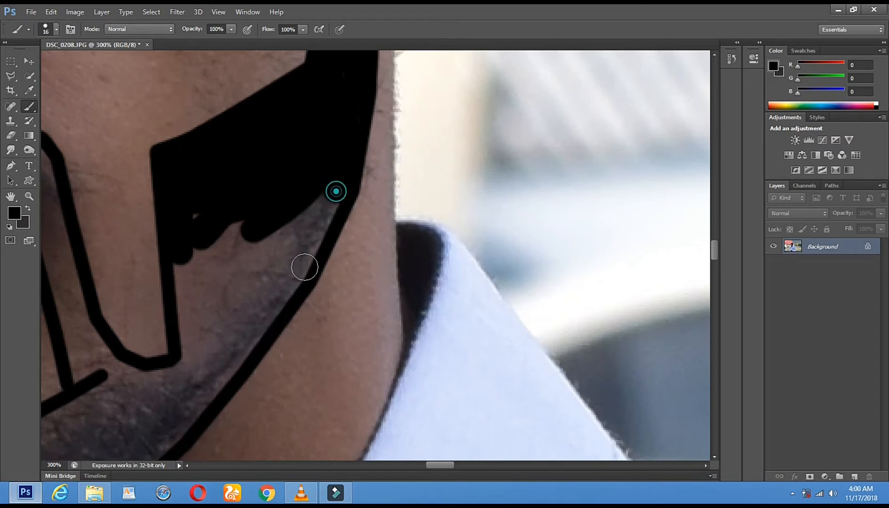
left_click(240, 345, "shift")
left_click(192, 361)
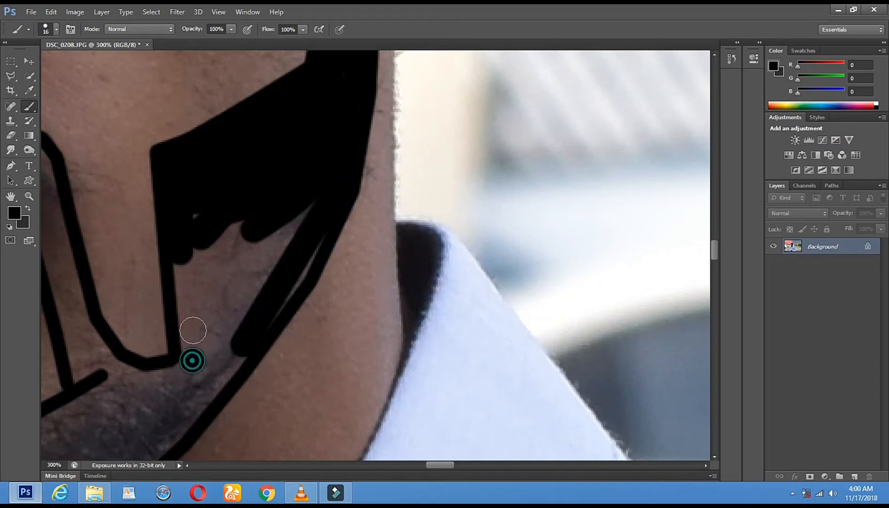
left_click(185, 253, "shift")
mouse_move(190, 220)
left_mouse_down()
mouse_move(197, 292)
mouse_move(207, 248)
mouse_move(222, 292)
mouse_move(233, 229)
mouse_move(226, 310)
mouse_move(256, 222)
mouse_move(247, 301)
mouse_move(298, 210)
mouse_move(267, 290)
left_mouse_up()
left_click(318, 232)
left_click(276, 311, "shift")
mouse_move(202, 358)
left_mouse_down()
mouse_move(249, 315)
mouse_move(214, 361)
mouse_move(226, 293)
mouse_move(210, 353)
mouse_move(205, 322)
left_mouse_up()
left_click(184, 253)
left_click(217, 304)
left_click(215, 321)
Extend the black beard fill along the jaw outline from the cheek towards the chin
left_click_drag(275, 288, 335, 155)
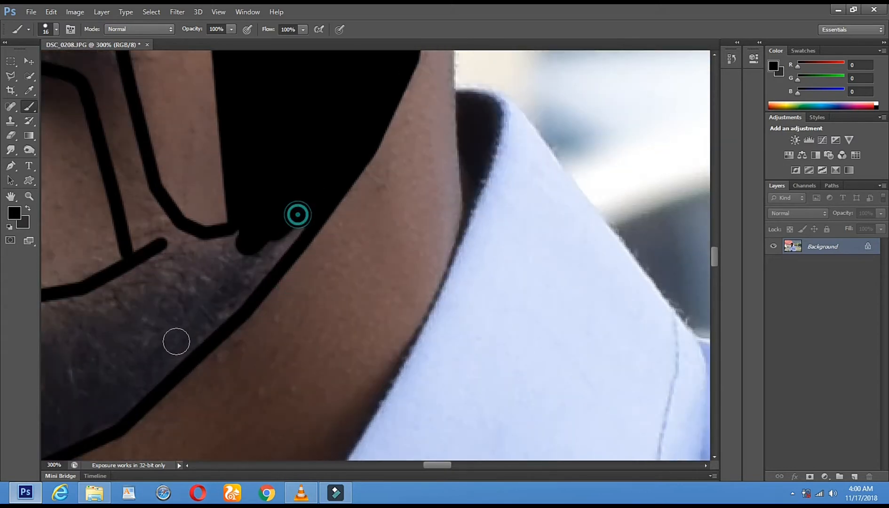
left_click(173, 357, "shift")
left_click(300, 226)
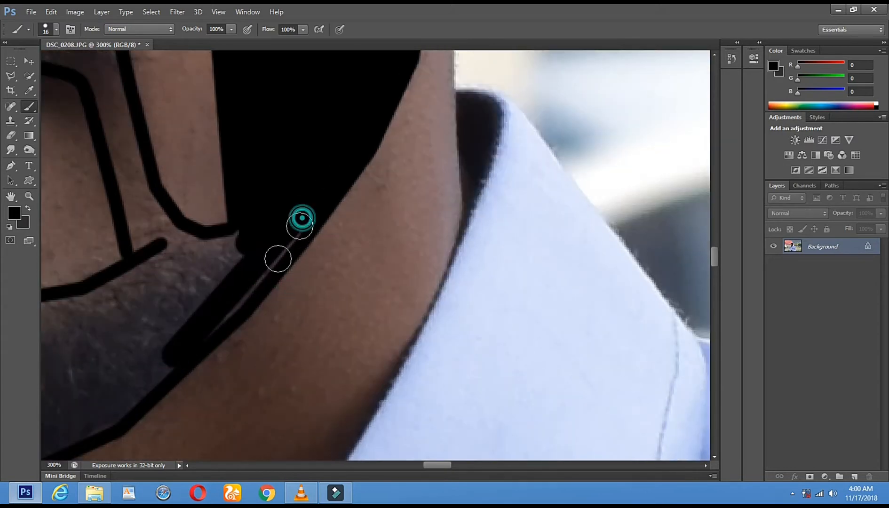
left_click(222, 311, "shift")
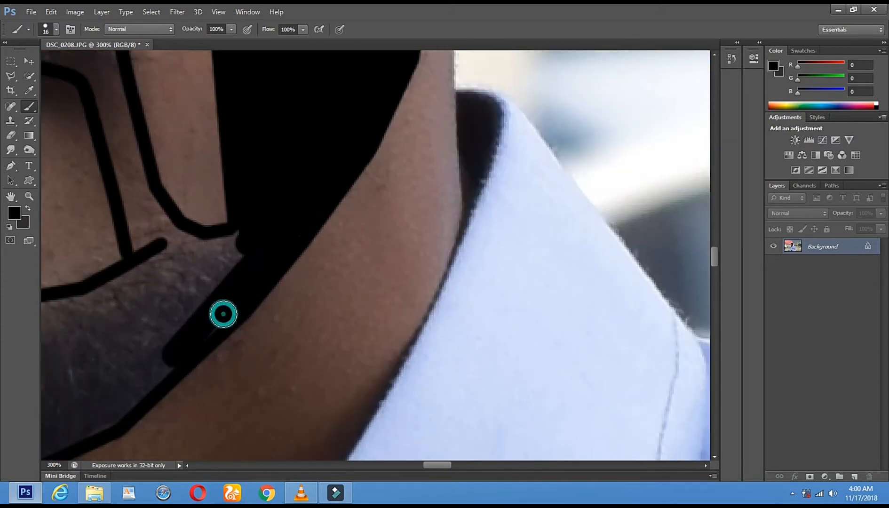
left_click(177, 351, "shift")
mouse_move(244, 247)
left_mouse_down()
mouse_move(68, 378)
mouse_move(174, 320)
left_mouse_up()
left_click_drag(87, 401, 178, 345)
Fill the beard between the lower jaw outline and the mouth-corner outline with black on that side of the chin
key("space")
left_click_drag(132, 373, 288, 240)
mouse_move(207, 278)
left_mouse_down()
mouse_move(252, 286)
mouse_move(209, 301)
left_mouse_up()
left_click(204, 307)
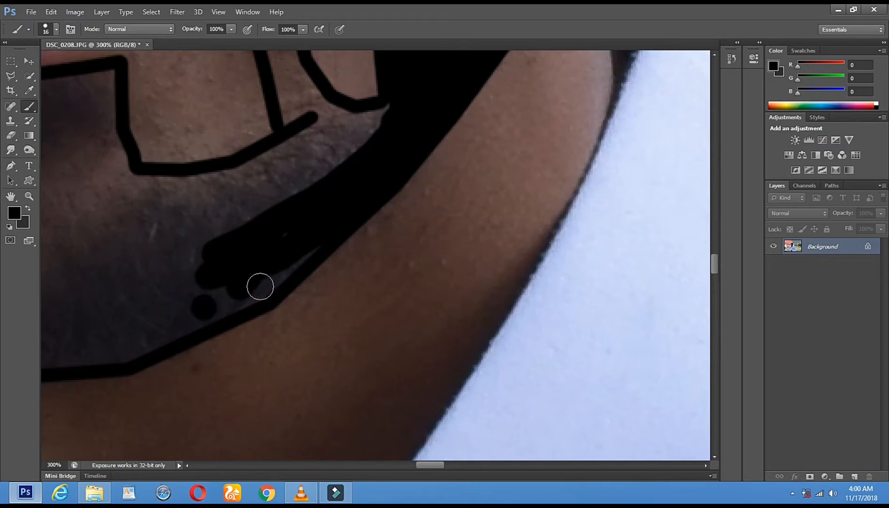
left_click(260, 285, "shift")
left_click(309, 245, "shift")
mouse_move(194, 305)
left_mouse_down()
mouse_move(227, 303)
mouse_move(145, 333)
mouse_move(302, 244)
mouse_move(189, 292)
mouse_move(289, 199)
mouse_move(193, 254)
mouse_move(331, 181)
mouse_move(180, 269)
mouse_move(266, 207)
mouse_move(167, 243)
left_mouse_up()
mouse_move(174, 185)
left_mouse_down()
mouse_move(275, 171)
mouse_move(230, 196)
mouse_move(281, 188)
mouse_move(169, 207)
mouse_move(146, 224)
mouse_move(318, 161)
left_mouse_up()
mouse_move(257, 173)
left_mouse_down()
mouse_move(332, 135)
mouse_move(296, 158)
mouse_move(309, 146)
mouse_move(280, 154)
left_mouse_up()
left_click_drag(352, 136, 391, 119)
Paint black along the top edge and down both sides of the outlined beard patch below the lower lip
key("space")
mouse_move(245, 214)
left_mouse_down()
mouse_move(399, 176)
mouse_move(447, 259)
left_mouse_up()
left_click_drag(123, 146, 137, 258)
left_click_drag(113, 151, 118, 280)
left_click_drag(141, 143, 277, 136)
left_click_drag(169, 154, 158, 281)
mouse_move(244, 151)
left_mouse_down()
mouse_move(305, 130)
mouse_move(317, 248)
mouse_move(299, 132)
left_mouse_up()
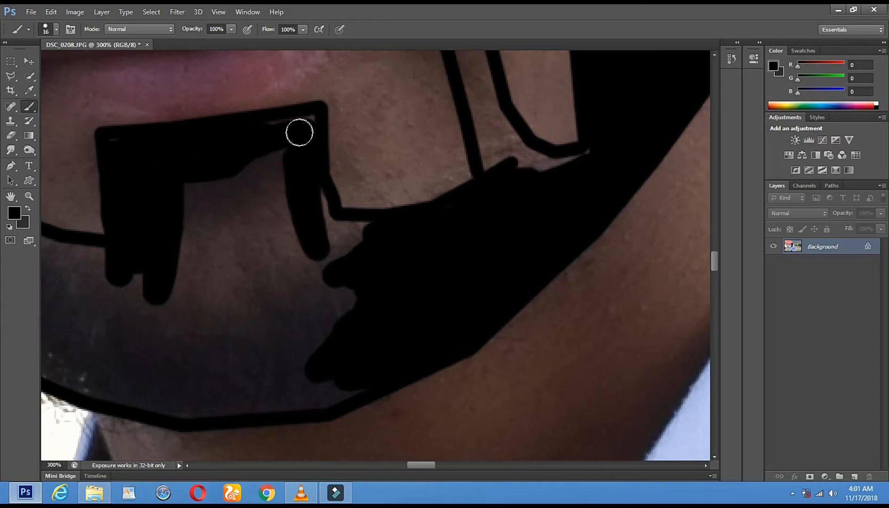
Fill the middle of the chin beard below the lower lip with black down to the jaw outline
left_click_drag(238, 162, 221, 322)
left_click_drag(181, 177, 193, 320)
mouse_move(224, 269)
left_mouse_down()
mouse_move(248, 176)
mouse_move(327, 272)
mouse_move(304, 189)
mouse_move(384, 273)
mouse_move(268, 265)
mouse_move(282, 264)
mouse_move(240, 235)
mouse_move(257, 280)
mouse_move(169, 337)
mouse_move(194, 387)
mouse_move(369, 363)
mouse_move(255, 407)
mouse_move(163, 405)
mouse_move(339, 353)
mouse_move(207, 288)
mouse_move(145, 301)
mouse_move(456, 296)
left_mouse_up()
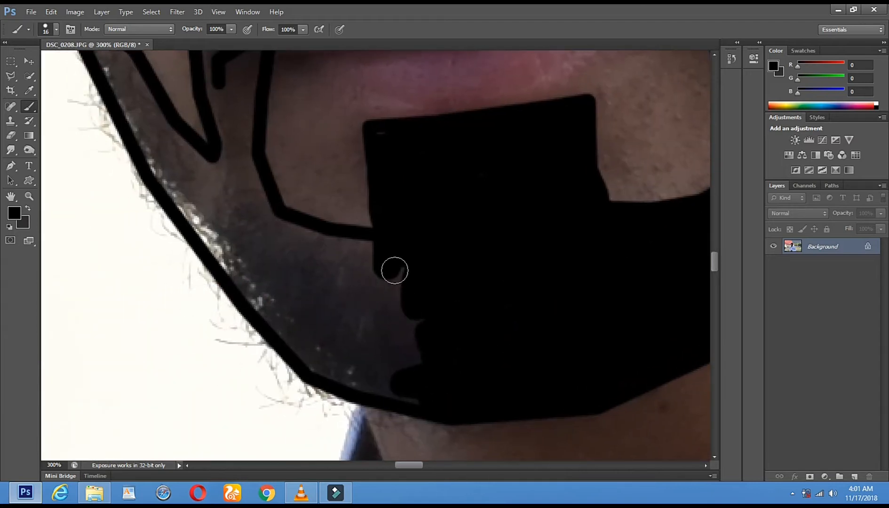
Fill the remaining unpainted beard beside the chin patch with black down to the lower jaw outline
mouse_move(391, 265)
left_mouse_down()
mouse_move(306, 250)
mouse_move(269, 237)
mouse_move(391, 261)
mouse_move(281, 240)
mouse_move(274, 230)
mouse_move(400, 257)
mouse_move(270, 258)
mouse_move(433, 303)
mouse_move(361, 291)
mouse_move(344, 310)
mouse_move(418, 305)
mouse_move(326, 300)
left_mouse_up()
left_click_drag(275, 317, 256, 307)
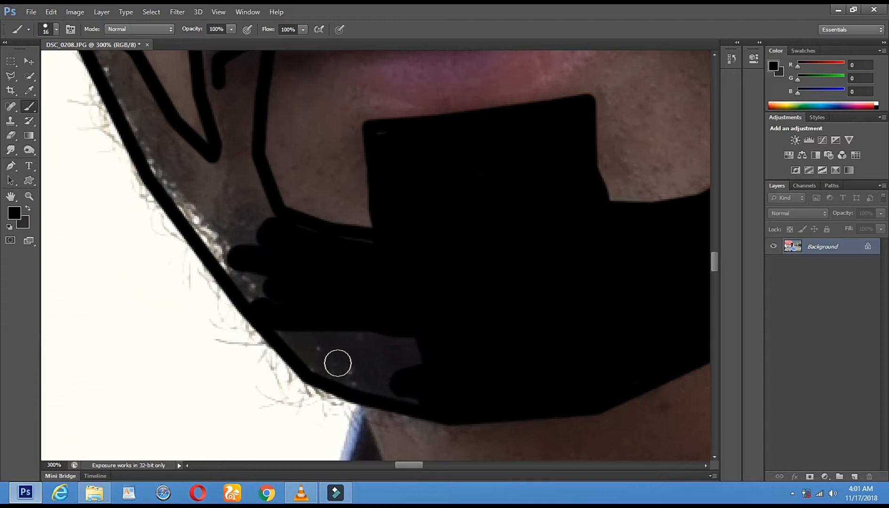
left_click(338, 363, "shift")
left_click(306, 355)
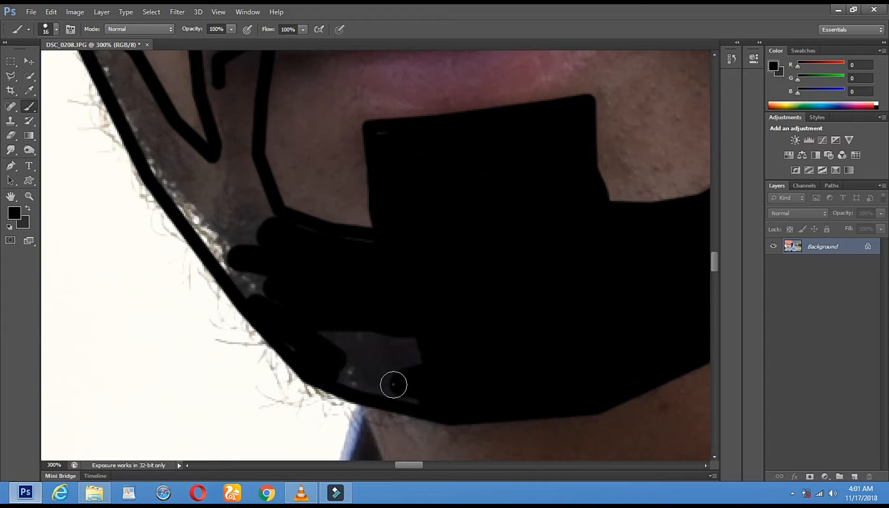
left_click(393, 385, "shift")
left_click(450, 399, "shift")
mouse_move(454, 399)
left_mouse_down()
mouse_move(441, 354)
mouse_move(407, 339)
mouse_move(364, 363)
left_mouse_up()
Paint black along the inside of the jaw outline from the chin up to where it meets the cheek outline
mouse_move(294, 309)
left_mouse_down()
mouse_move(405, 340)
mouse_move(425, 360)
left_mouse_up()
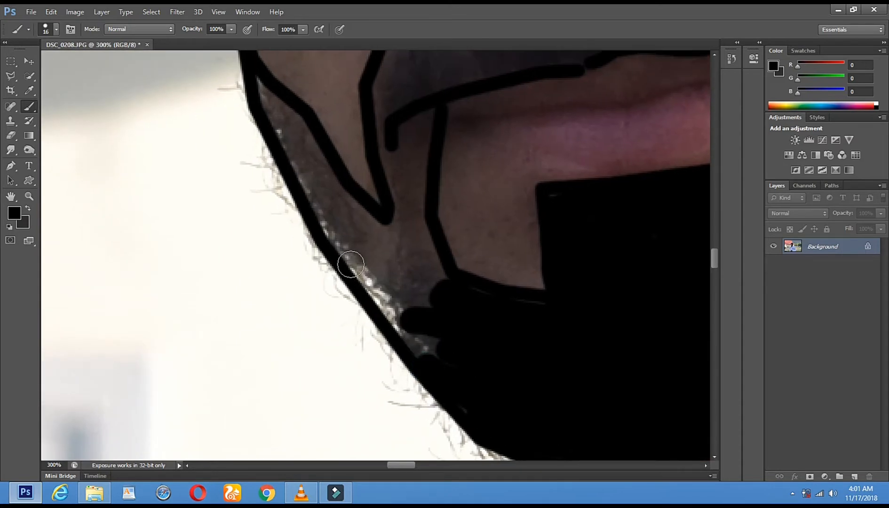
left_click(349, 260, "shift")
left_click(302, 180, "shift")
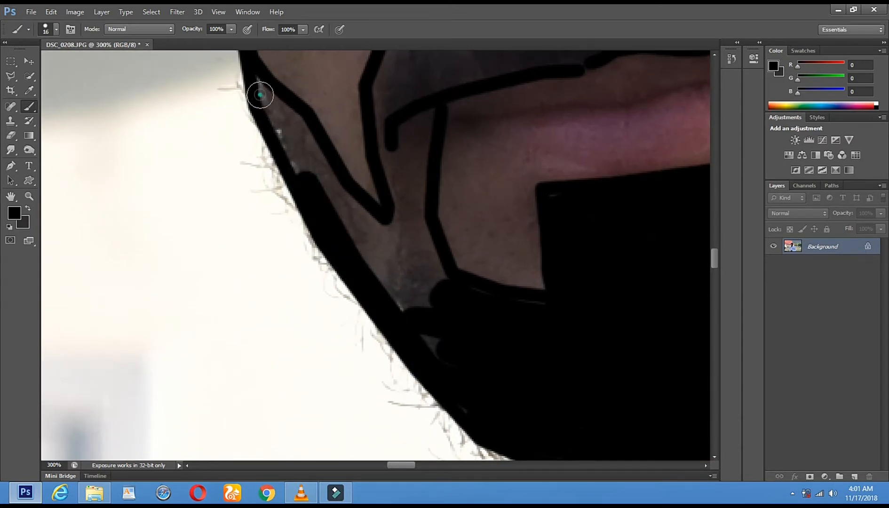
left_click(260, 95, "shift")
left_click(288, 114, "shift")
left_click(256, 79, "shift")
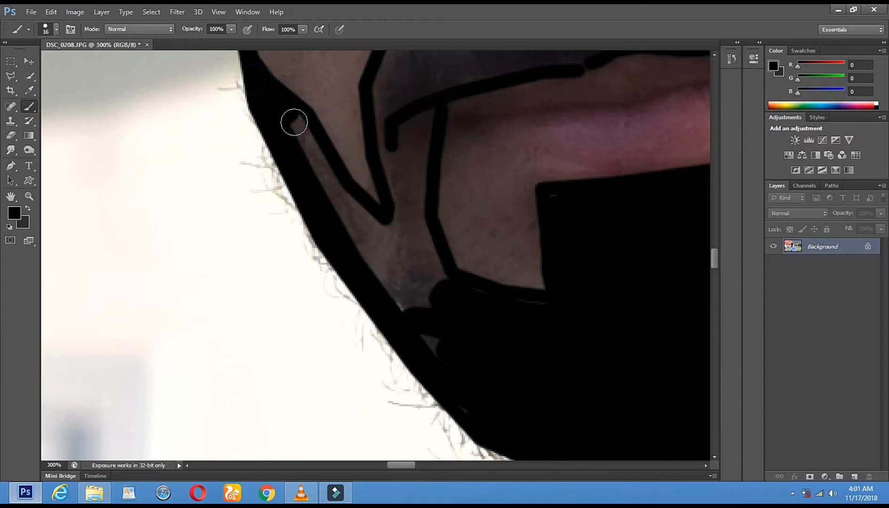
Fill the rest of the beard between the jaw outline and the cheek outline with black down to the mouth-corner line
left_click(293, 122)
left_click(341, 198, "shift")
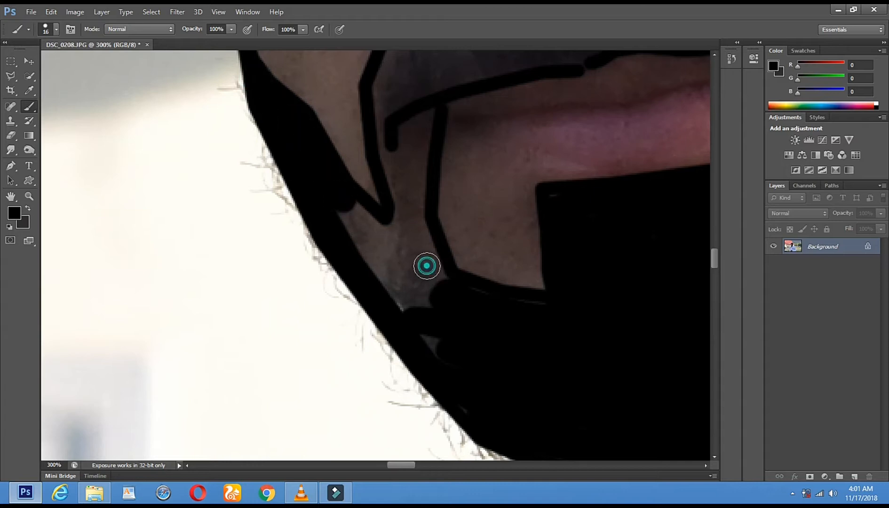
left_click(426, 266, "shift")
mouse_move(353, 218)
left_mouse_down()
mouse_move(443, 352)
mouse_move(463, 305)
mouse_move(411, 261)
left_mouse_up()
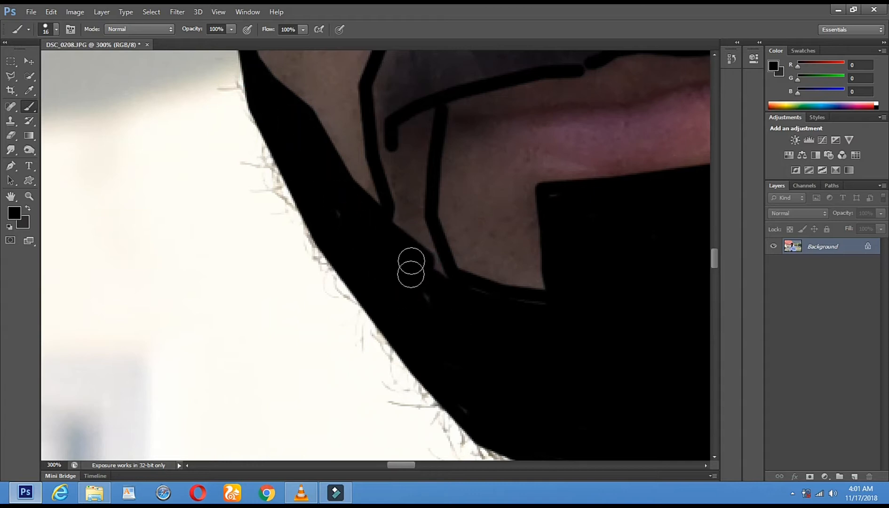
Fill the narrow beard strip beside the mouth corner with black from the jaw beard up into the moustache
left_click(412, 195, "shift")
left_click_drag(398, 198, 404, 228)
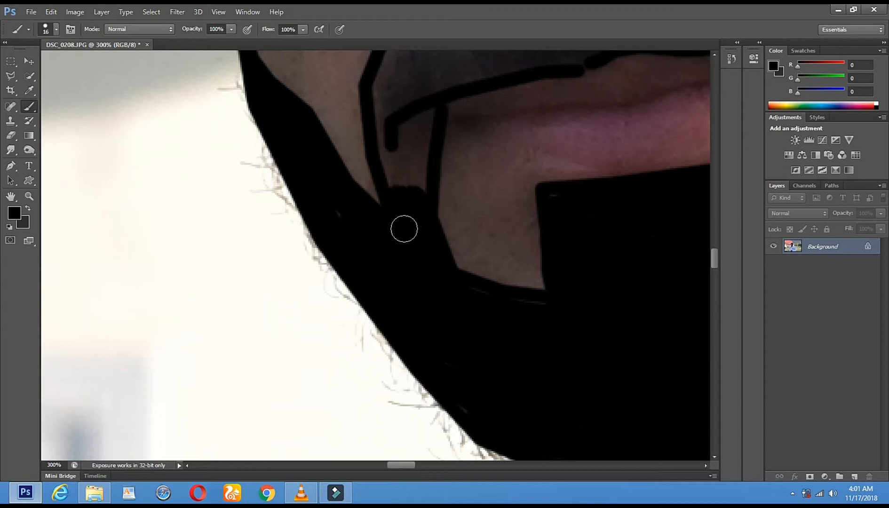
left_click_drag(420, 171, 423, 262)
left_click_drag(410, 296, 421, 198)
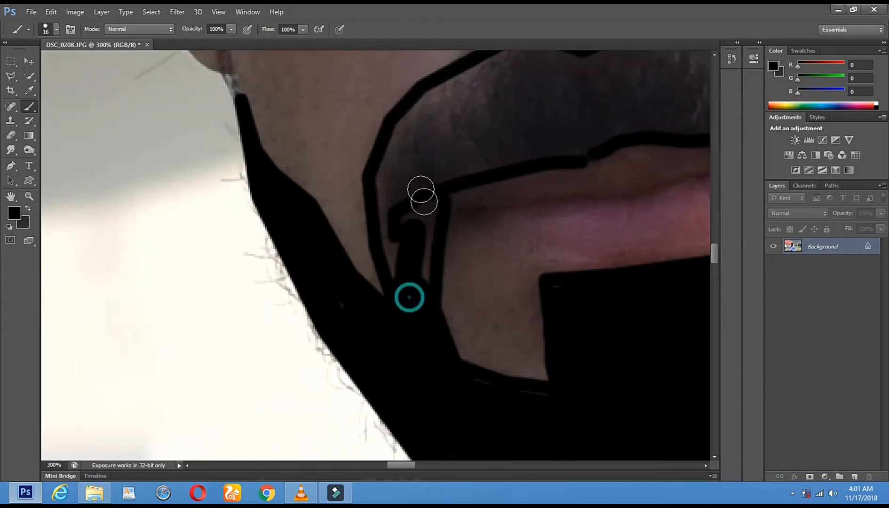
left_click_drag(423, 163, 406, 272)
Fill this half of the moustache with black from its upper outline under the nose down towards the lip outline
mouse_move(392, 190)
left_mouse_down()
mouse_move(396, 259)
mouse_move(392, 193)
mouse_move(411, 131)
mouse_move(385, 182)
mouse_move(432, 156)
left_mouse_up()
left_click_drag(466, 123, 381, 188)
left_click_drag(562, 103, 512, 214)
mouse_move(358, 250)
left_mouse_down()
mouse_move(379, 218)
mouse_move(464, 178)
mouse_move(518, 184)
mouse_move(391, 246)
mouse_move(367, 270)
left_mouse_up()
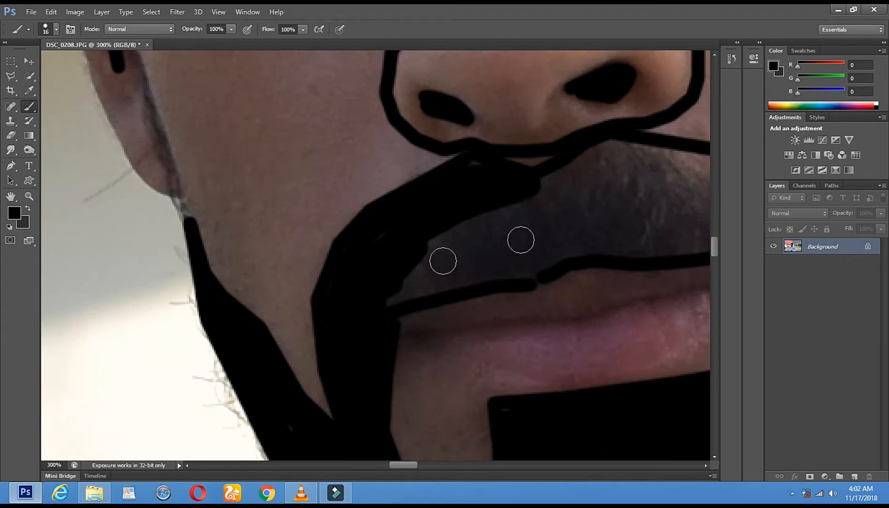
left_click_drag(520, 240, 386, 261)
mouse_move(542, 242)
left_mouse_down()
mouse_move(498, 212)
mouse_move(460, 232)
left_mouse_up()
left_click_drag(475, 171, 402, 262)
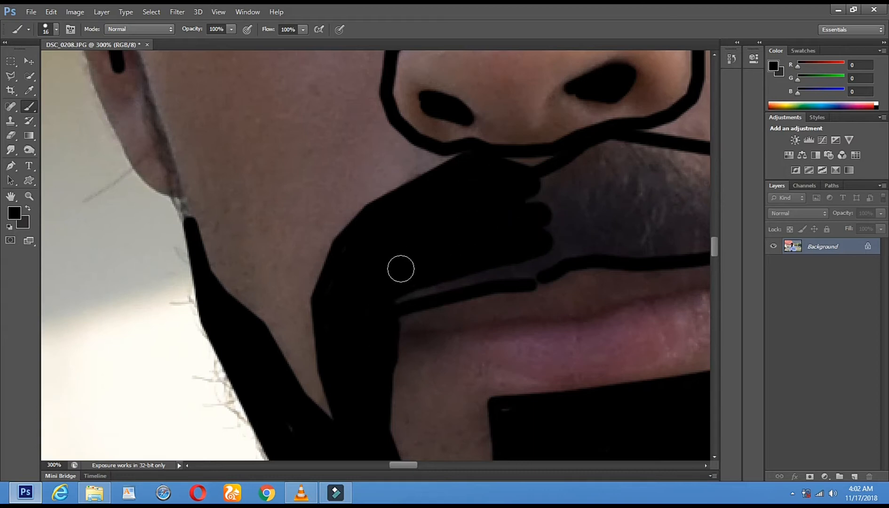
left_click_drag(392, 292, 497, 263)
Continue the black moustache fill across the centre and along the other half between its upper and lower outlines
mouse_move(562, 233)
left_mouse_down()
mouse_move(365, 345)
mouse_move(373, 348)
left_mouse_up()
mouse_move(345, 301)
left_mouse_down()
mouse_move(404, 271)
mouse_move(478, 269)
mouse_move(642, 313)
mouse_move(423, 309)
mouse_move(462, 294)
mouse_move(444, 287)
mouse_move(283, 360)
mouse_move(329, 379)
mouse_move(413, 349)
mouse_move(389, 356)
left_mouse_up()
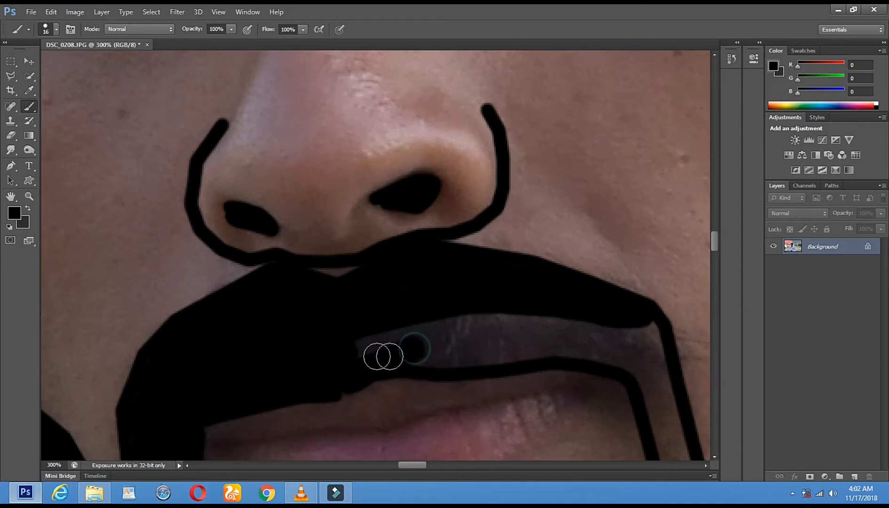
mouse_move(461, 327)
left_mouse_down()
mouse_move(397, 361)
mouse_move(530, 338)
mouse_move(336, 363)
mouse_move(457, 335)
left_mouse_up()
left_click_drag(575, 331, 471, 330)
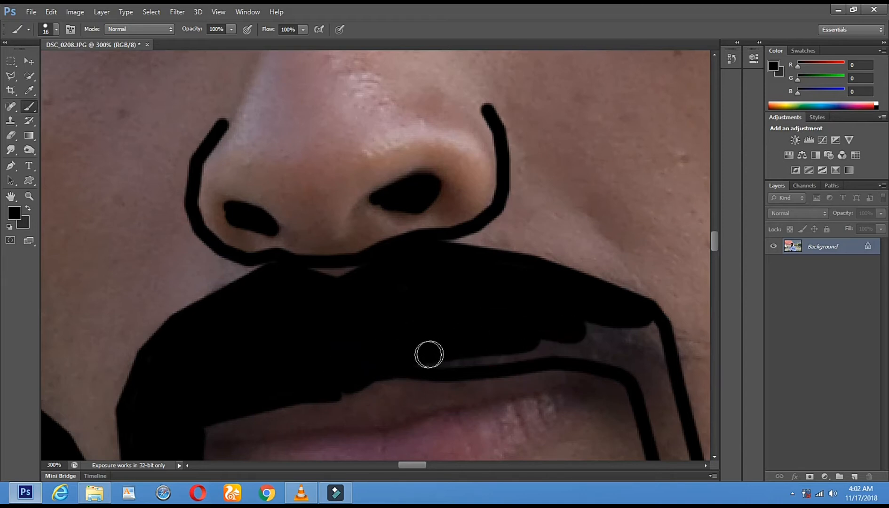
mouse_move(498, 357)
left_mouse_down()
mouse_move(586, 344)
mouse_move(358, 246)
left_mouse_up()
Fill the end of the moustache and the strip beside that mouth corner with black down to the chin beard
key("space")
mouse_move(355, 244)
left_mouse_down()
mouse_move(396, 267)
mouse_move(454, 440)
mouse_move(417, 266)
mouse_move(409, 251)
mouse_move(349, 231)
mouse_move(409, 226)
mouse_move(476, 435)
mouse_move(458, 427)
mouse_move(517, 455)
left_mouse_up()
mouse_move(334, 264)
left_mouse_down()
mouse_move(357, 260)
mouse_move(296, 222)
left_mouse_up()
left_click_drag(523, 381, 376, 213)
mouse_move(318, 277)
left_mouse_down()
mouse_move(343, 266)
mouse_move(299, 302)
mouse_move(318, 242)
left_mouse_up()
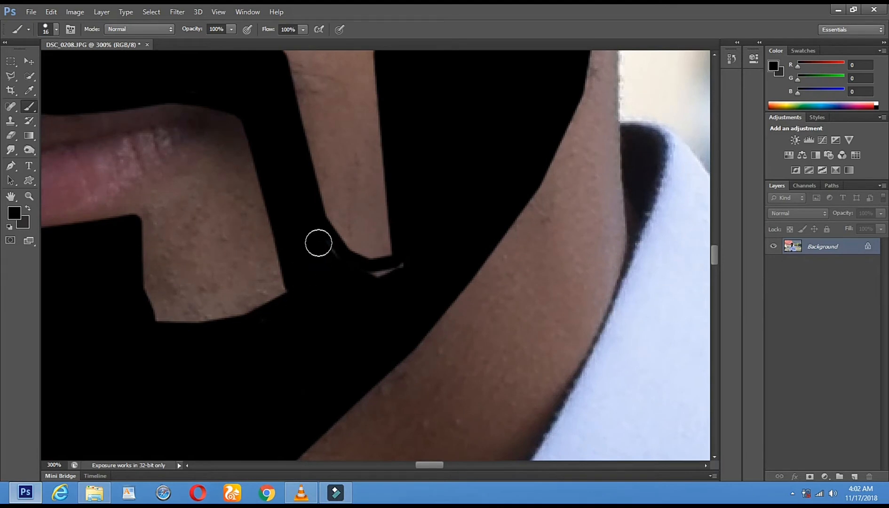
Set up the Eraser with a 110 px brush for the outlined hair
left_click(28, 196)
left_click(340, 272, "alt")
left_click(340, 272, "alt")
left_click(340, 271, "alt")
left_click(341, 271, "alt")
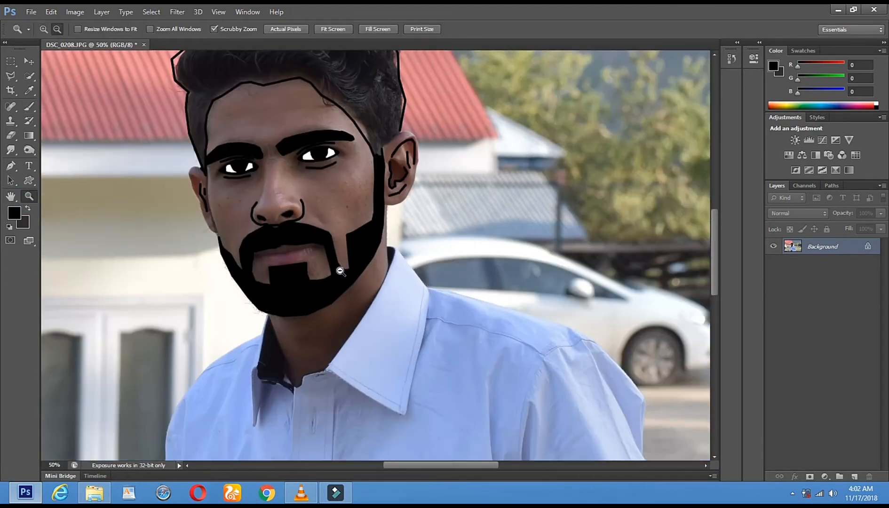
left_click(281, 130, "alt")
left_click(281, 130, "alt")
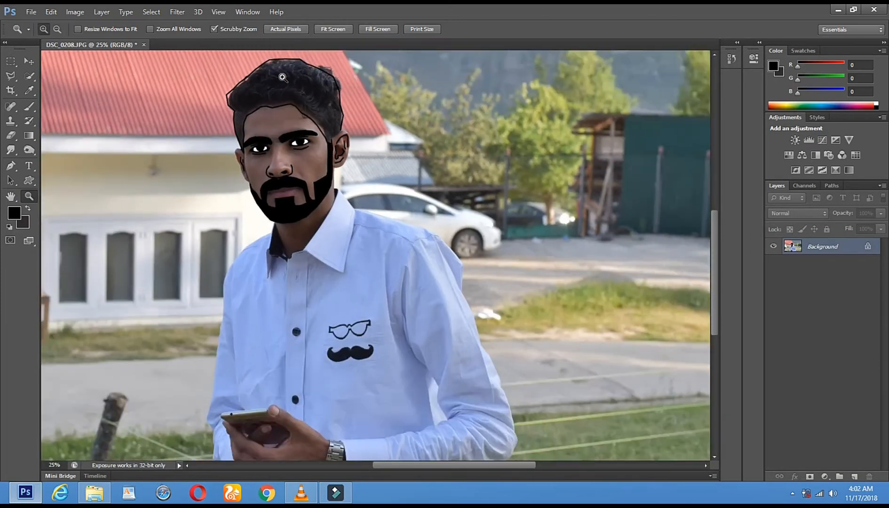
left_click(282, 77)
left_click(282, 77)
left_click(282, 77)
left_click(282, 77)
left_click(383, 175)
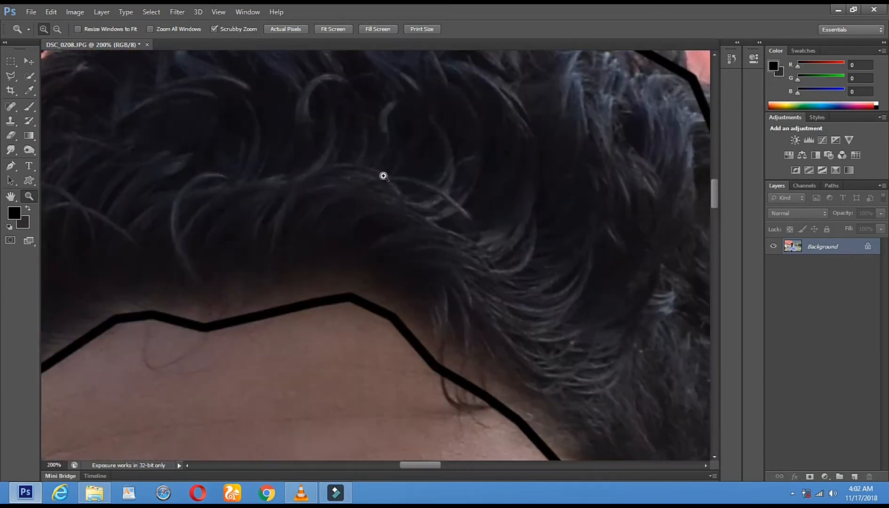
left_click(373, 192, "alt")
left_click(338, 170)
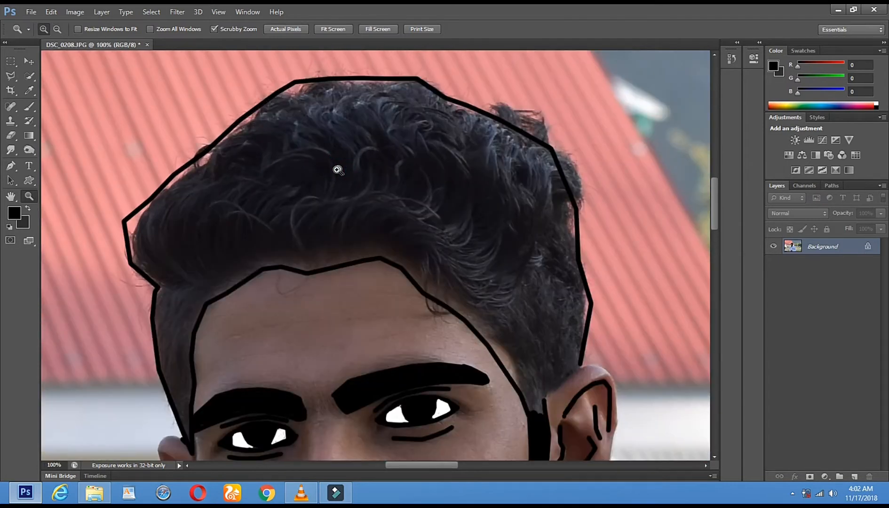
left_click(10, 136)
right_click(275, 211)
left_click(346, 237)
mouse_move(196, 199)
left_mouse_down()
mouse_move(280, 135)
mouse_move(311, 125)
left_mouse_up()
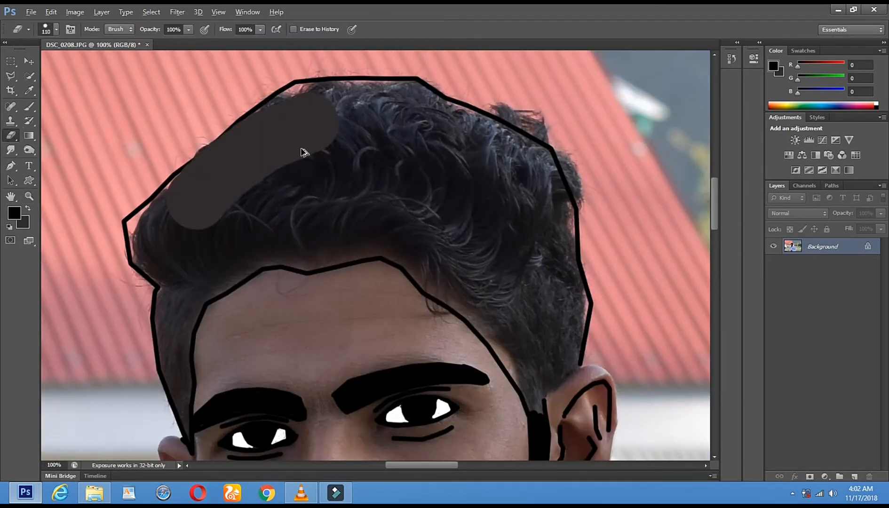
key("ctrl+z")
left_click(14, 214)
left_click_drag(327, 246, 279, 281)
left_click(559, 121)
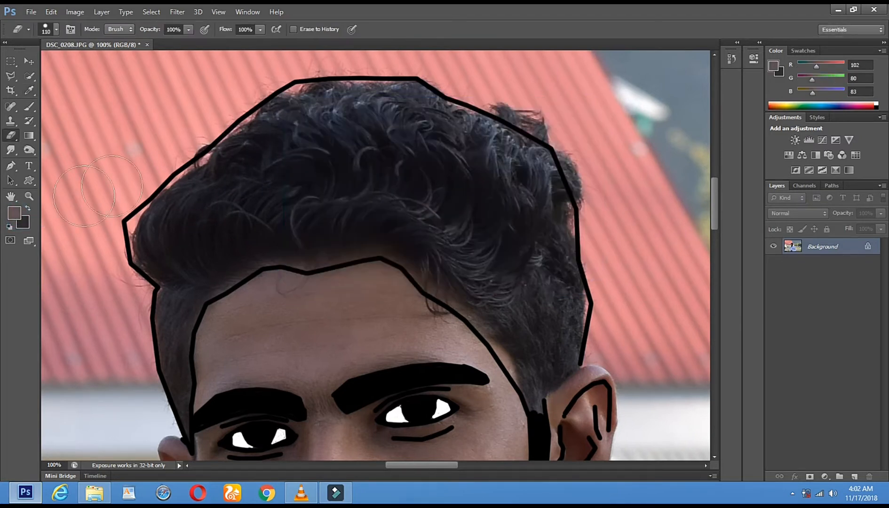
Set both the background and the foreground colour to black (000000)
left_click(23, 222)
left_click_drag(335, 213, 286, 289)
left_click(557, 123)
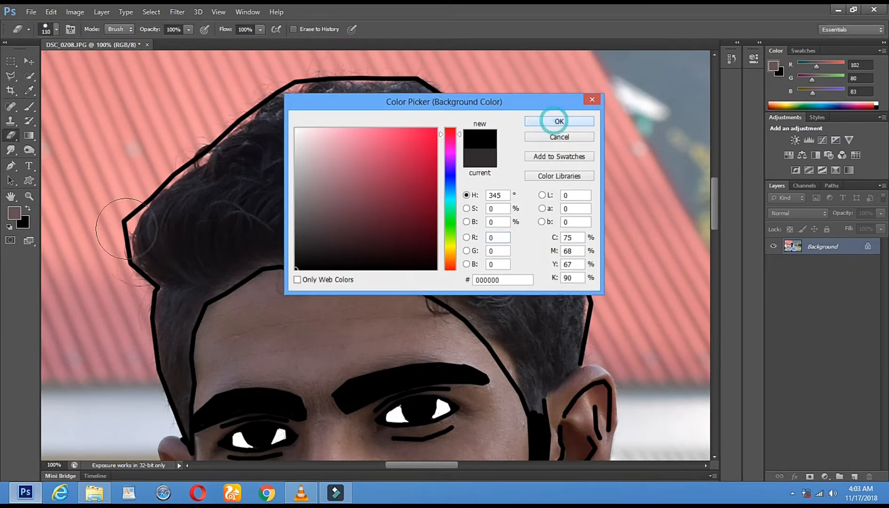
left_click(15, 212)
left_click_drag(330, 223, 292, 288)
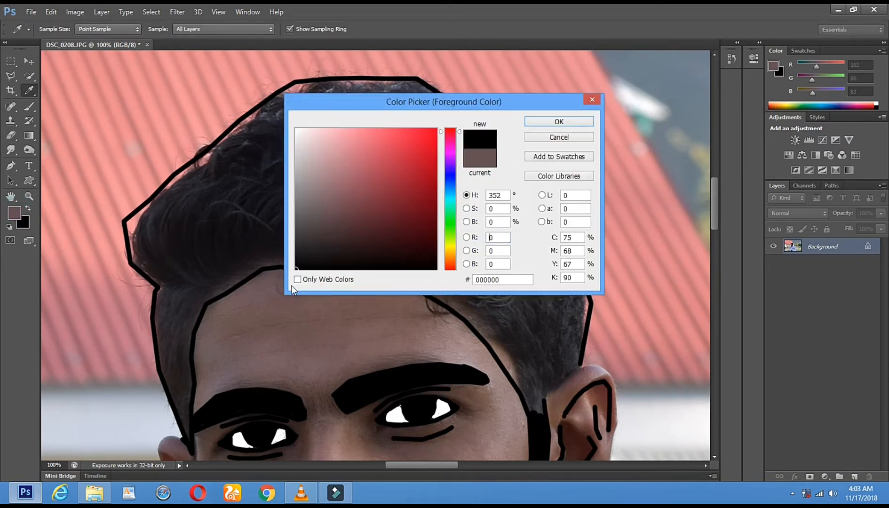
left_click(558, 123)
Fill the middle of the hair with black, reducing the Eraser to 77 px for the edge along the forehead hairline
mouse_move(411, 157)
left_mouse_down()
mouse_move(293, 142)
mouse_move(373, 109)
mouse_move(327, 107)
mouse_move(393, 103)
mouse_move(476, 143)
mouse_move(464, 191)
mouse_move(357, 194)
mouse_move(326, 217)
mouse_move(284, 146)
mouse_move(189, 210)
mouse_move(236, 192)
mouse_move(214, 236)
mouse_move(337, 224)
mouse_move(268, 232)
mouse_move(230, 254)
mouse_move(257, 239)
left_mouse_up()
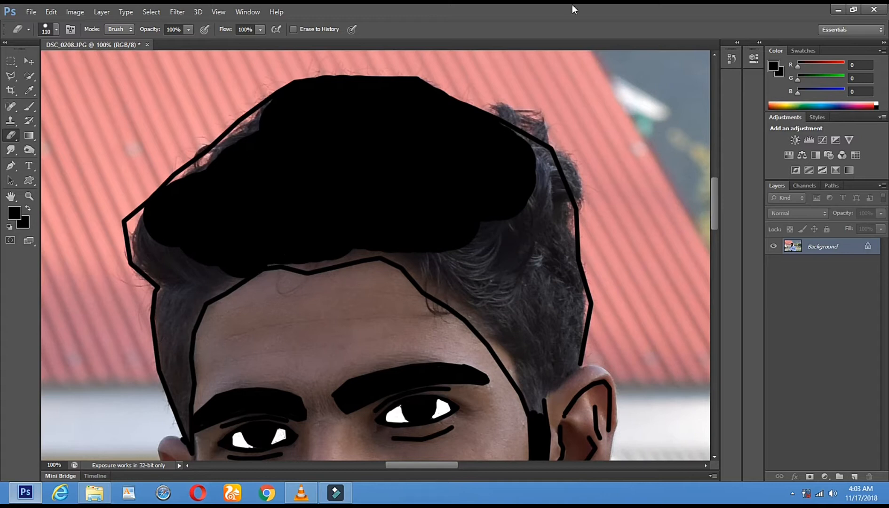
right_click(391, 200)
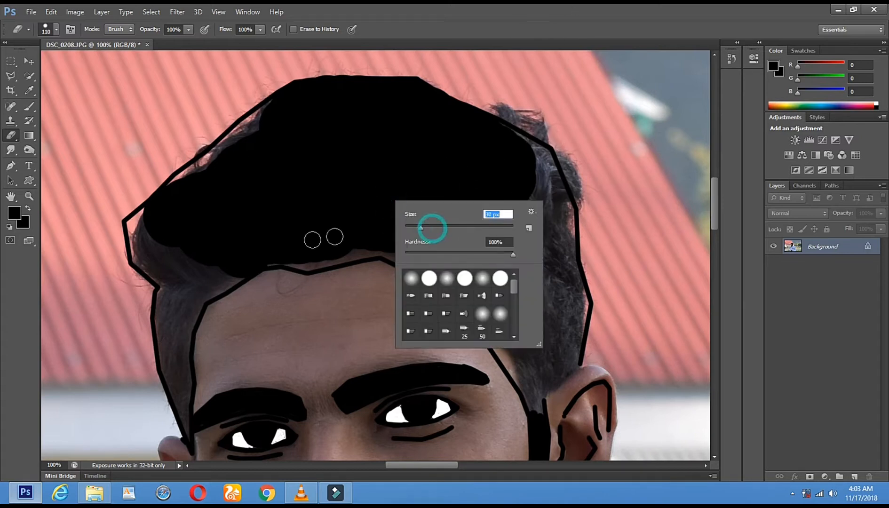
left_click(447, 229)
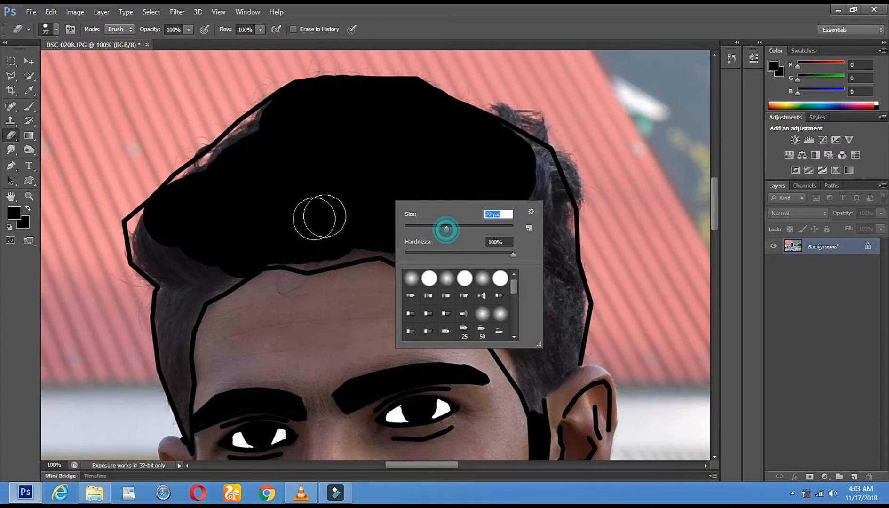
left_click(269, 246)
left_click_drag(304, 250, 391, 236)
left_click_drag(311, 250, 401, 242)
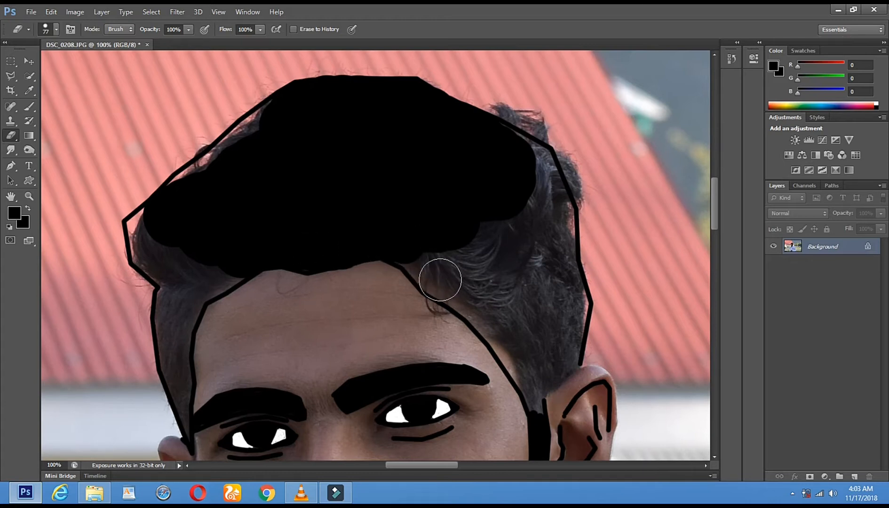
Fill the hair above the temple, along the crown outline and at the front quiff with black
left_click_drag(440, 279, 490, 314)
mouse_move(527, 365)
left_mouse_down()
mouse_move(532, 351)
mouse_move(444, 244)
mouse_move(516, 312)
mouse_move(525, 192)
mouse_move(554, 238)
mouse_move(558, 274)
mouse_move(556, 205)
mouse_move(532, 159)
mouse_move(484, 127)
mouse_move(395, 93)
mouse_move(314, 95)
mouse_move(226, 152)
mouse_move(207, 185)
mouse_move(212, 160)
mouse_move(155, 218)
mouse_move(147, 245)
mouse_move(145, 222)
mouse_move(192, 160)
mouse_move(303, 106)
left_mouse_up()
left_click(426, 114)
mouse_move(159, 233)
left_mouse_down()
mouse_move(173, 272)
mouse_move(212, 272)
mouse_move(188, 292)
mouse_move(222, 265)
mouse_move(139, 254)
mouse_move(139, 264)
left_mouse_up()
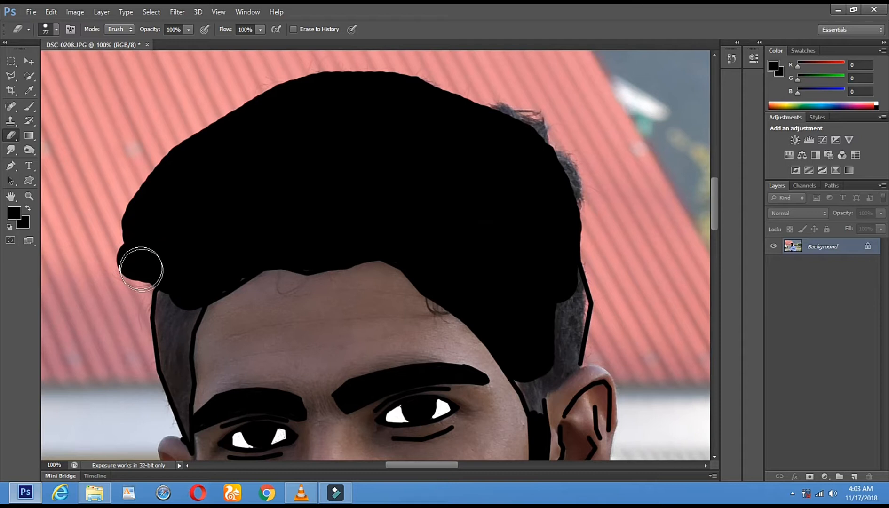
Fill the narrow side hair down to the ear with black using a 22 px Eraser, and straighten the quiff's outer edge
left_click_drag(189, 302, 222, 205)
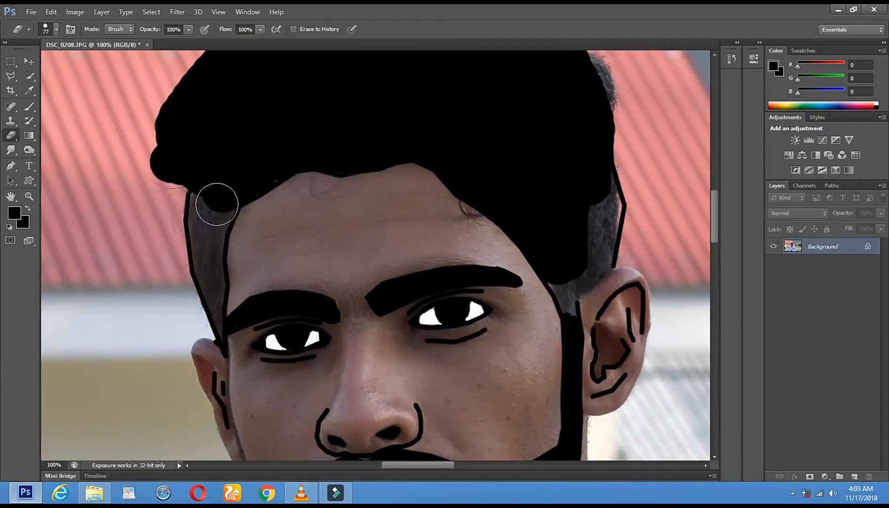
right_click(234, 203)
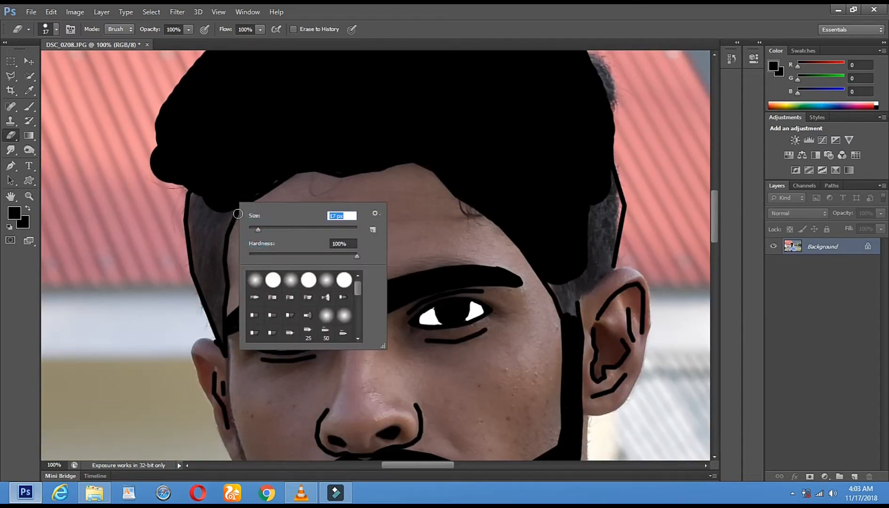
left_click(204, 185)
left_click(194, 186)
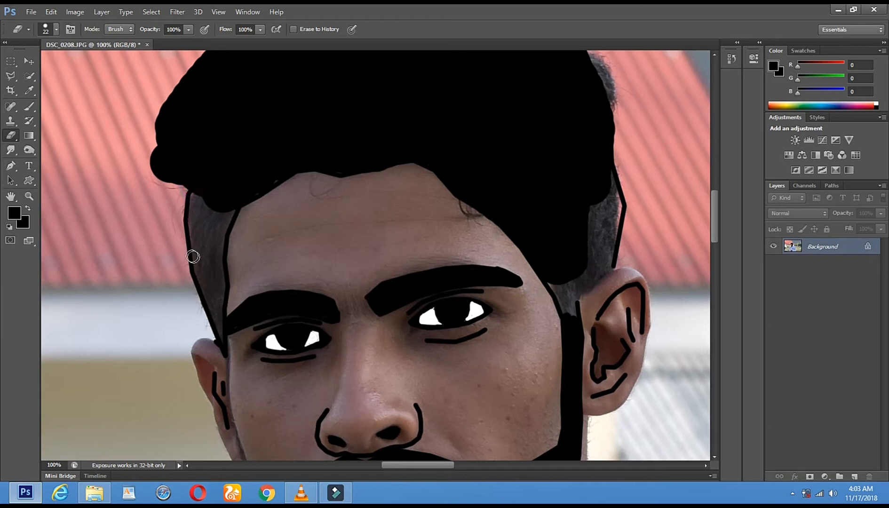
left_click(193, 257, "shift")
left_click(219, 334, "shift")
left_click_drag(220, 336, 221, 300)
left_click(224, 227, "shift")
left_click(233, 198, "shift")
mouse_move(218, 194)
left_mouse_down()
mouse_move(214, 275)
mouse_move(207, 190)
left_mouse_up()
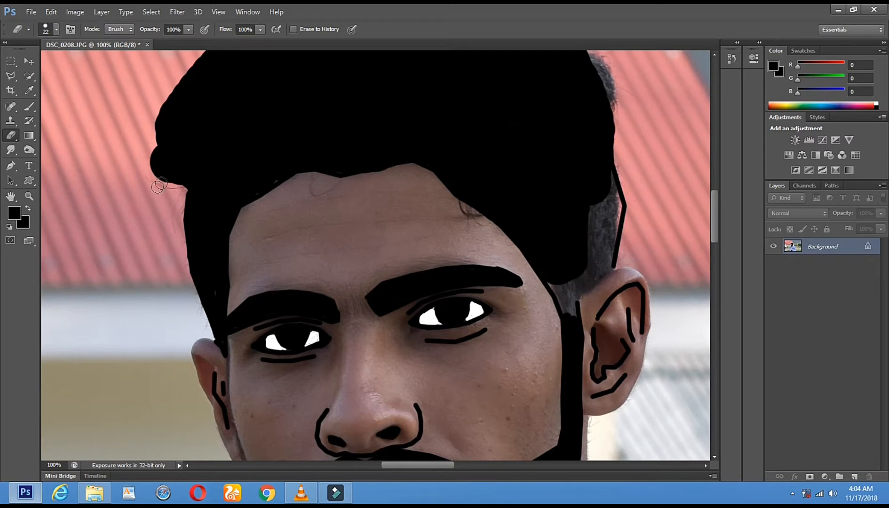
left_click(159, 126, "shift")
Paint the lower border of the side hair black along the upper edge of the ear, joining it to the sideburn with the 22 px Eraser
left_click(28, 196)
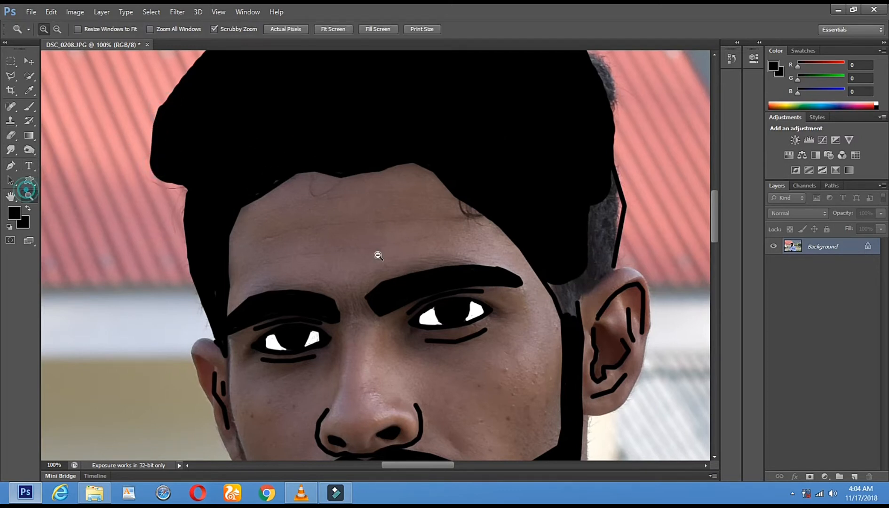
left_click(377, 254, "alt")
left_click(567, 221)
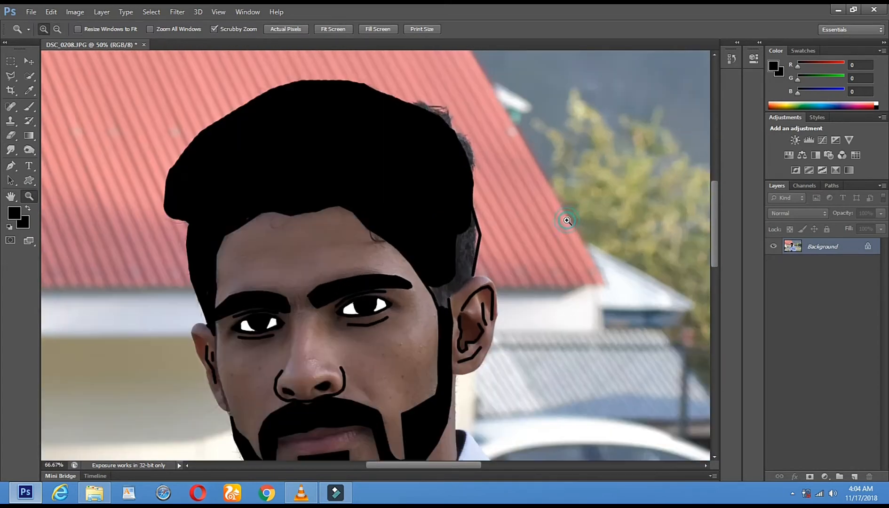
left_click(452, 234)
left_click(453, 237)
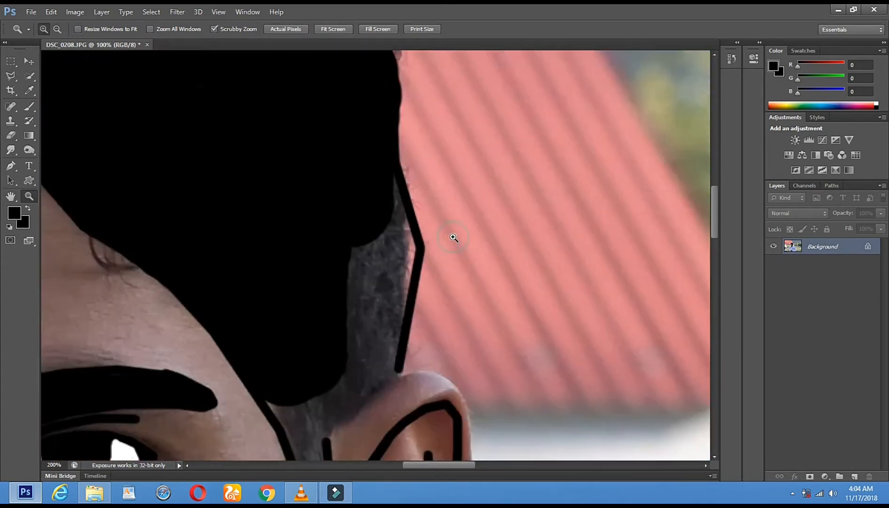
left_click(18, 137)
scroll(315, 385, "down", 3)
left_click(276, 286)
left_click(314, 363, "shift")
left_click(323, 332, "shift")
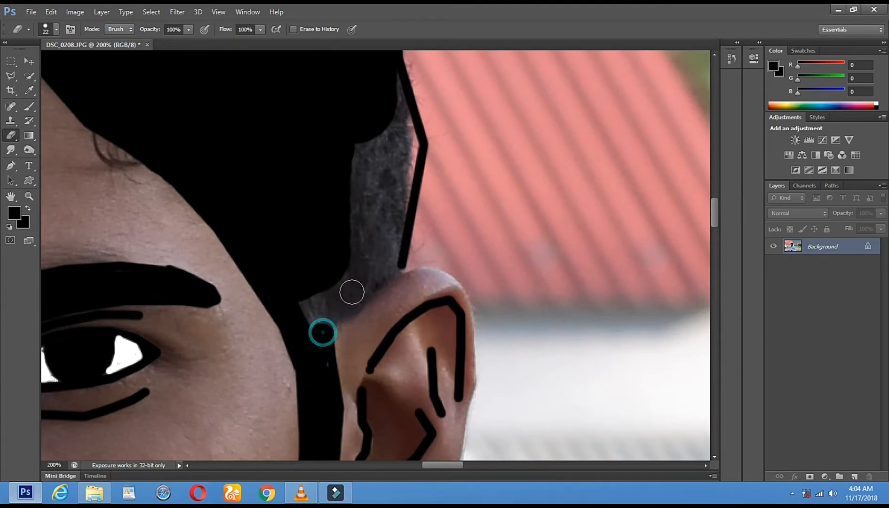
left_click(398, 267, "shift")
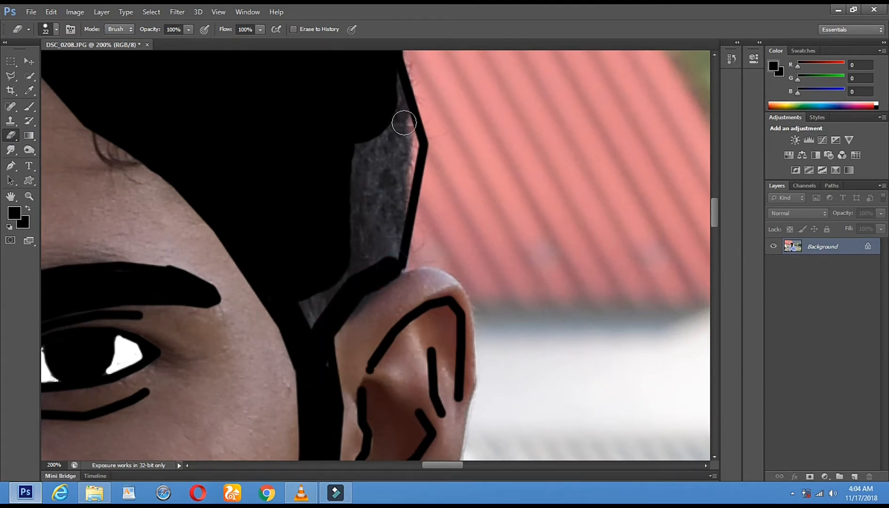
Fill the remaining grey side hair between the crown, the outer outline and the ear with black
left_click(404, 122, "shift")
left_click(393, 75, "shift")
mouse_move(381, 120)
left_mouse_down()
mouse_move(379, 225)
mouse_move(363, 151)
mouse_move(362, 251)
mouse_move(347, 172)
mouse_move(361, 249)
mouse_move(380, 236)
mouse_move(376, 256)
mouse_move(295, 321)
mouse_move(312, 286)
mouse_move(315, 344)
left_mouse_up()
left_click(328, 305)
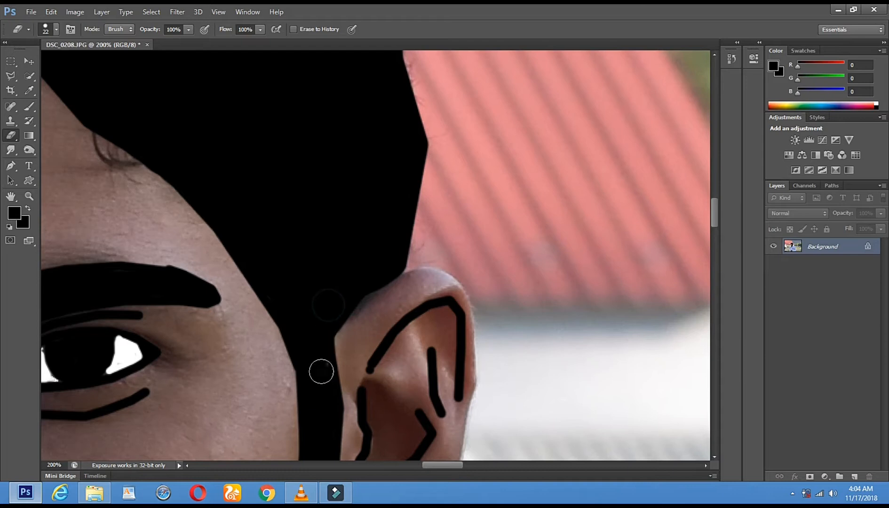
Examine the black hair and beard against the whole photo
left_click(29, 196)
left_click(339, 264, "alt")
left_click(271, 319, "alt")
left_click(271, 320, "alt")
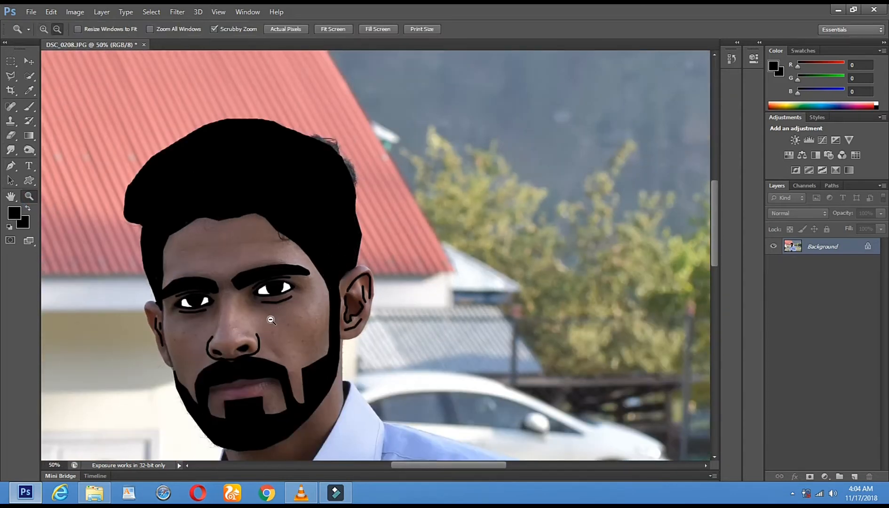
left_click(271, 320, "alt")
left_click(271, 320, "alt")
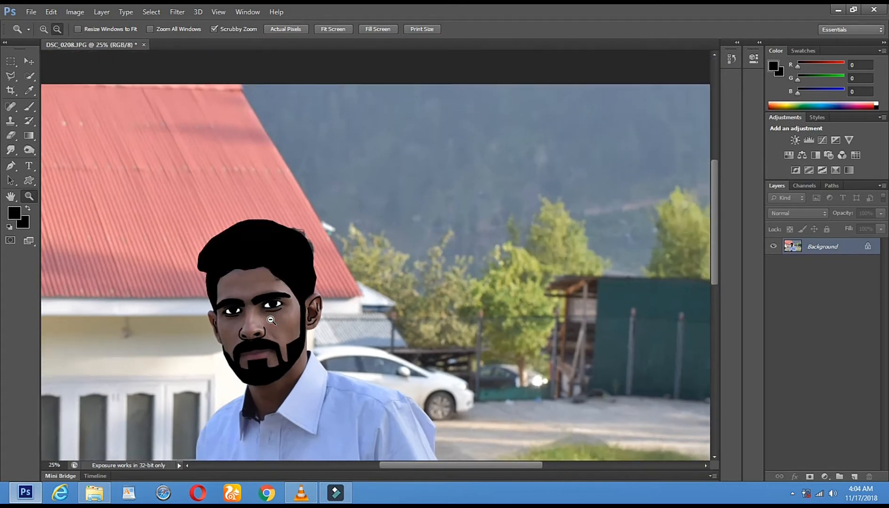
left_click(243, 365, "alt")
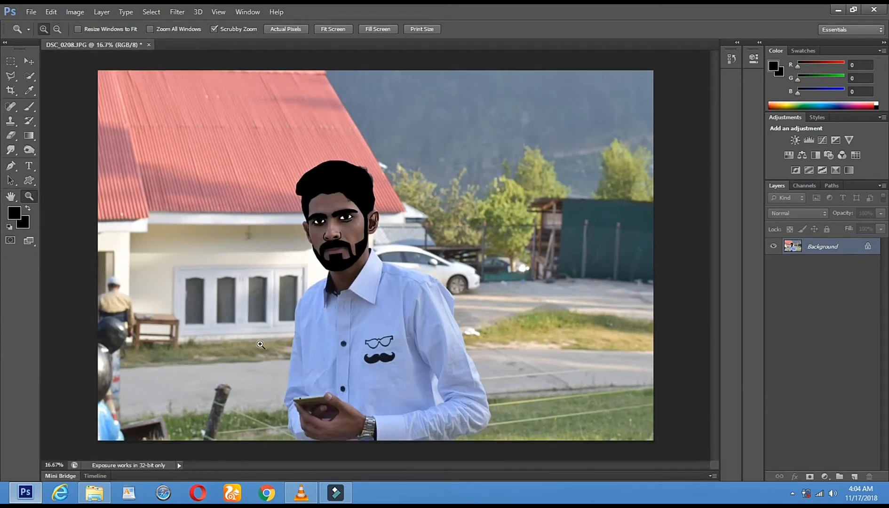
Sample a skin tone from the face as the painting colour (R 134, G 102, B 105)
left_click(382, 231)
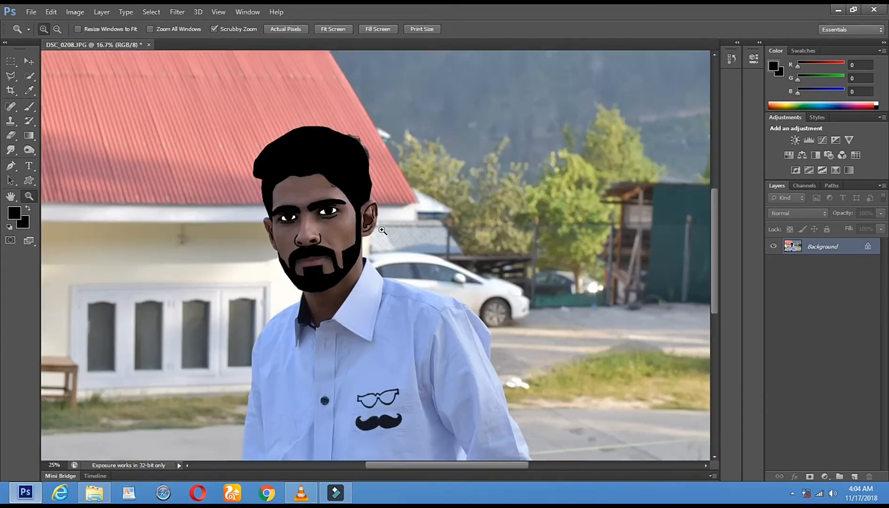
left_click(382, 231)
left_click(382, 230)
left_click(382, 231)
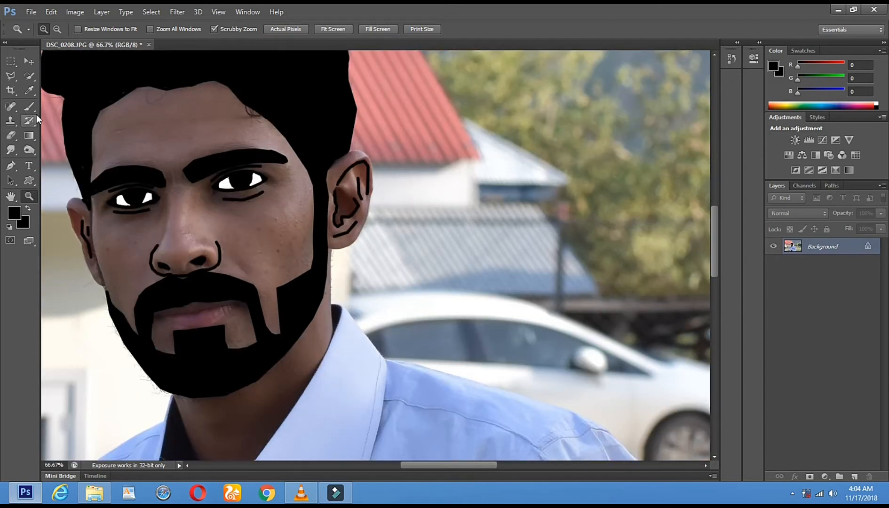
left_click(30, 91)
left_click(267, 230)
left_click(266, 225)
left_click(229, 208)
left_click_drag(175, 233, 174, 232)
left_click(174, 232)
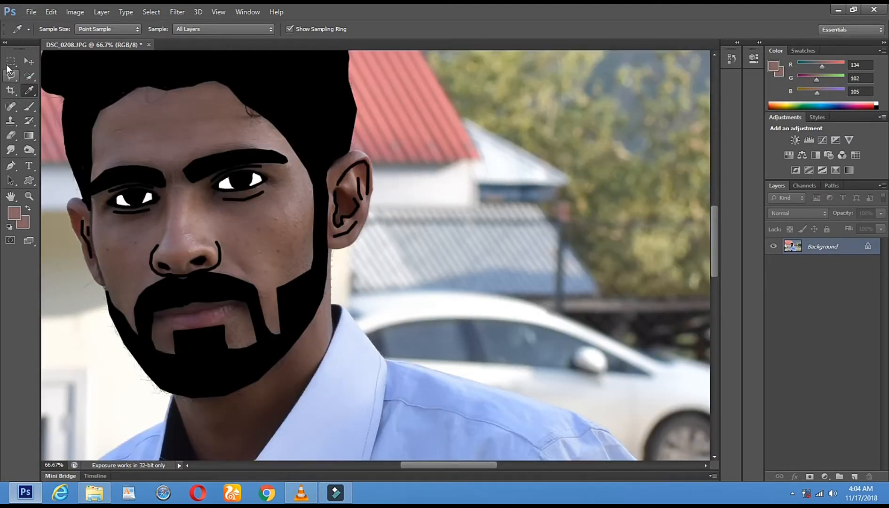
Select the forehead with Quick Selection and paint it in the sampled skin tone using a 168 px Brush
left_click(32, 75)
left_click_drag(194, 134, 210, 135)
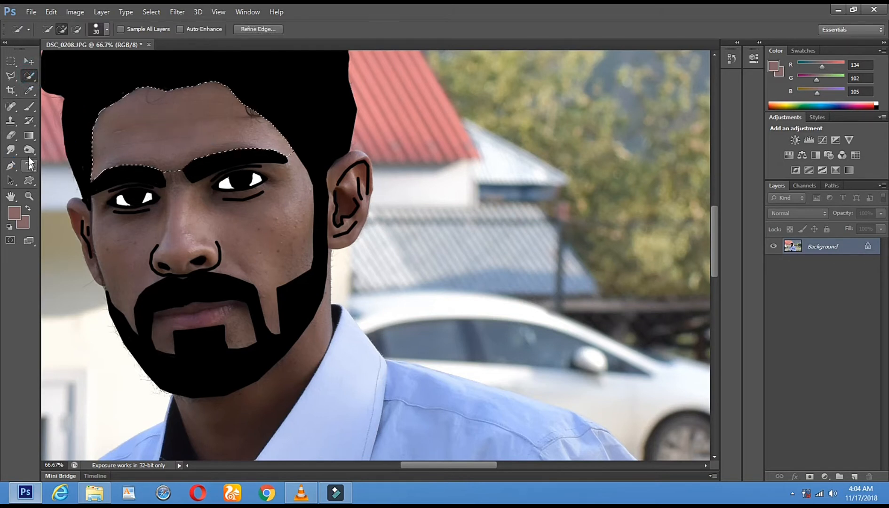
left_click(29, 106)
right_click(154, 135)
left_click_drag(221, 164, 241, 165)
mouse_move(198, 112)
left_mouse_down()
mouse_move(131, 151)
mouse_move(329, 154)
left_mouse_up()
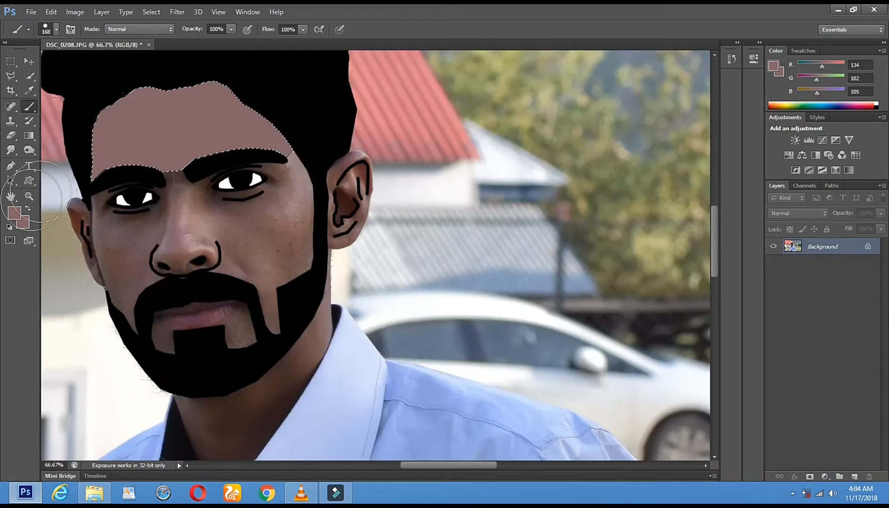
Set the foreground colour to a lighter pink (R 191, G 127, B 133) and repaint the forehead with it
left_click(19, 208)
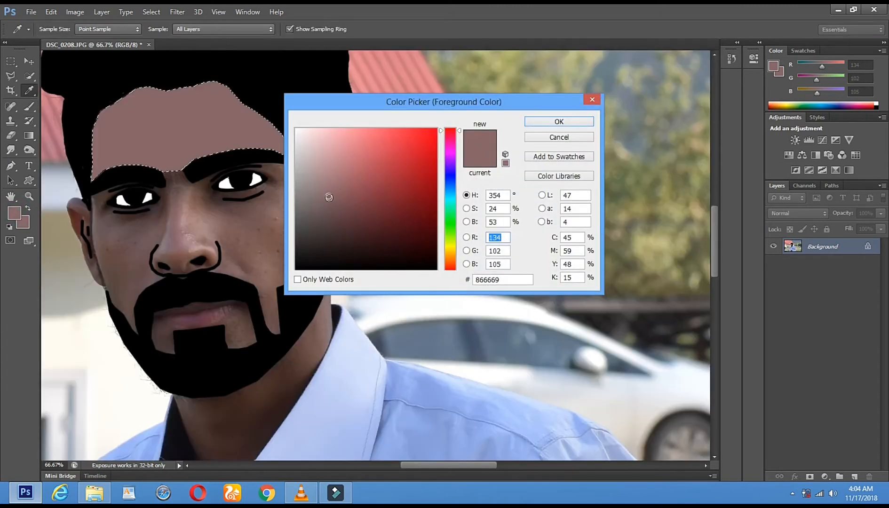
mouse_move(339, 186)
left_mouse_down()
mouse_move(331, 170)
mouse_move(343, 164)
left_mouse_up()
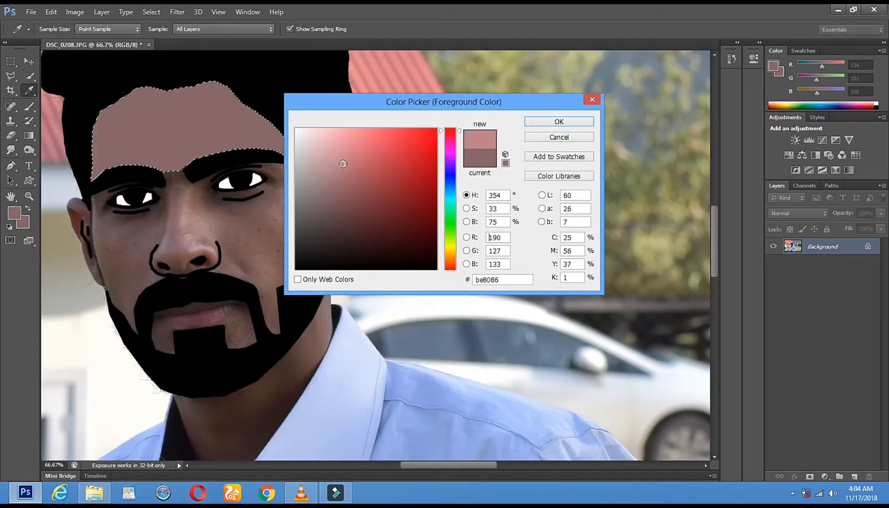
left_click(539, 123)
key("b")
left_click_drag(102, 119, 171, 133)
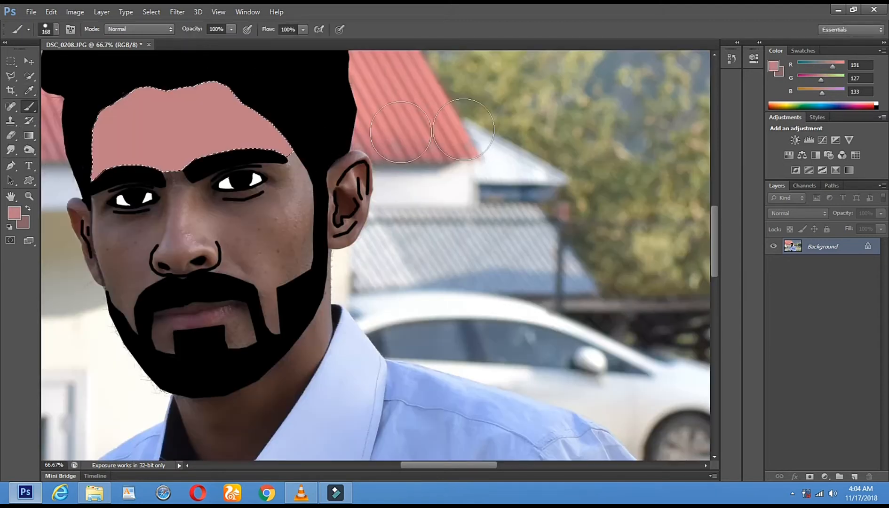
Clear the forehead selection and select the nose together with the cheek beside the fully visible ear using Quick Selection
left_click(10, 75)
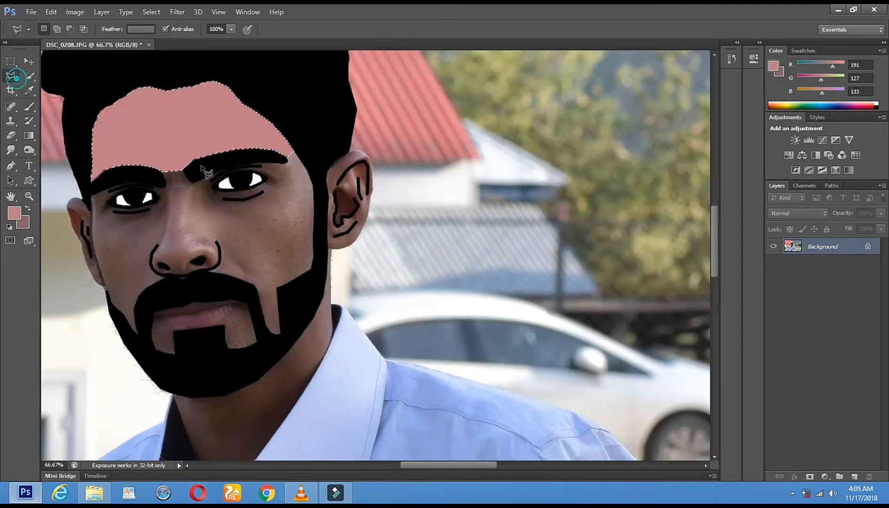
left_click(228, 170)
double_click(247, 202)
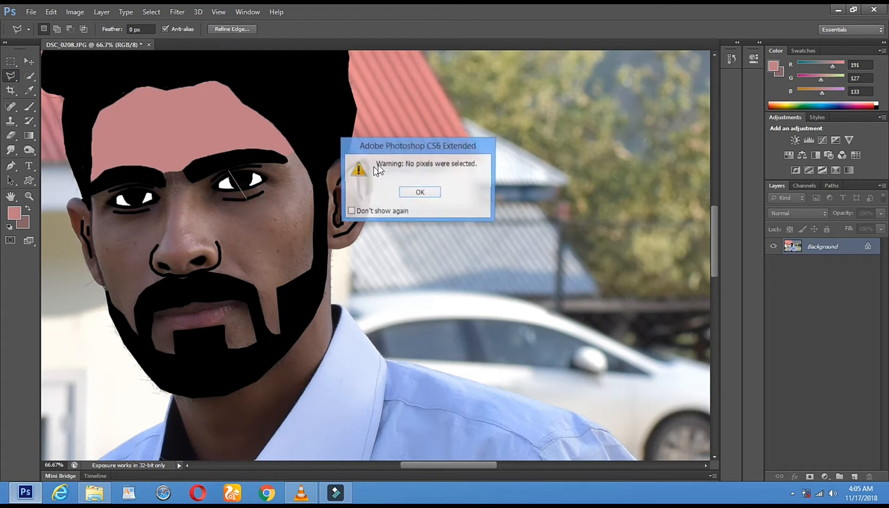
left_click(407, 192)
left_click(30, 77)
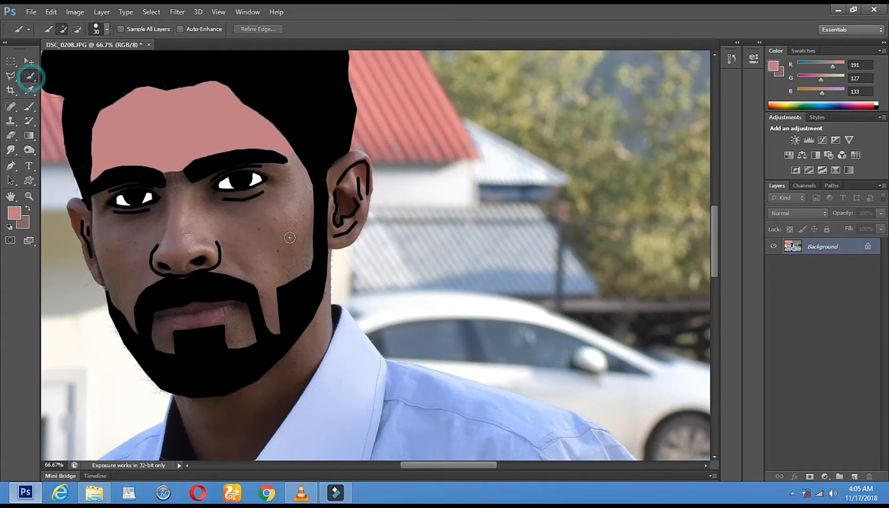
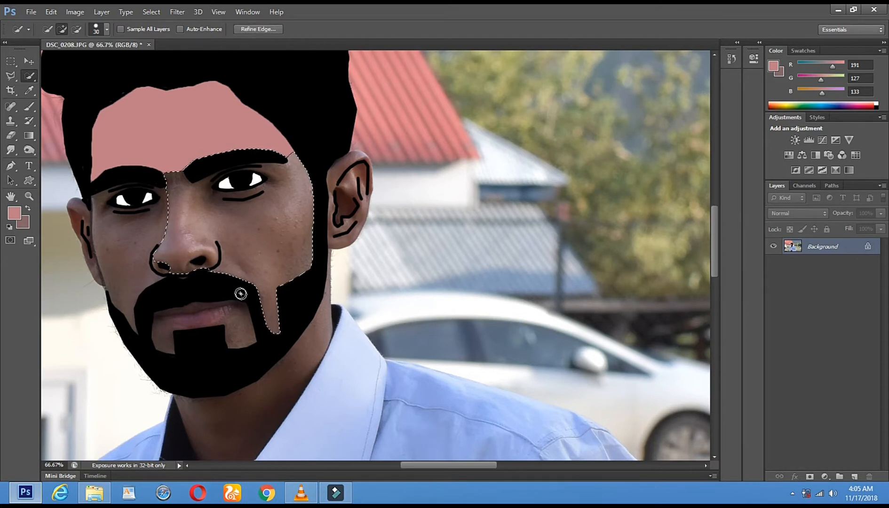
Set the Eraser to 56 px and try it on the lower cheek and the skin strip in the beard, undoing the strokes
left_click(11, 136)
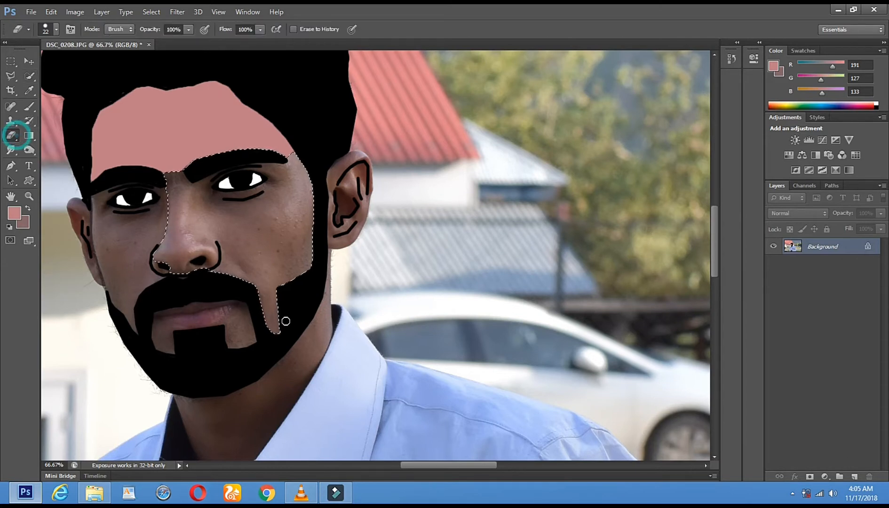
right_click(273, 314)
left_click(312, 340)
mouse_move(271, 295)
left_mouse_down()
mouse_move(277, 349)
mouse_move(270, 299)
left_mouse_up()
key("ctrl+alt+z")
key("ctrl+alt+z")
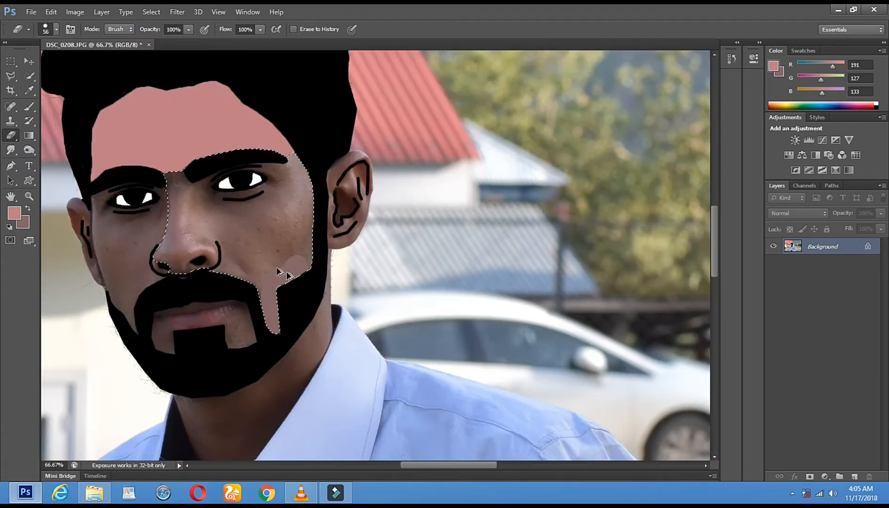
Sample the forehead pink and paint the outer cheek and the skin strip in the beard with the 168 px Brush
left_click(30, 90)
left_click(232, 126)
left_click(30, 107)
mouse_move(266, 280)
left_mouse_down()
mouse_move(276, 322)
mouse_move(298, 252)
left_mouse_up()
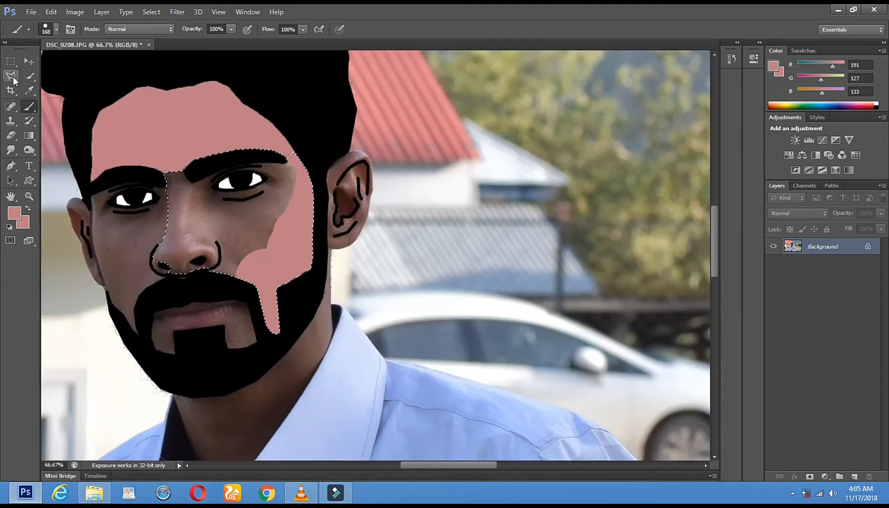
Select the opposite cheek with Quick Selection and paint it pink below the eye with the 56 px Eraser, clearing the selection at the end
left_click(15, 74)
left_click(261, 175)
left_click(30, 76)
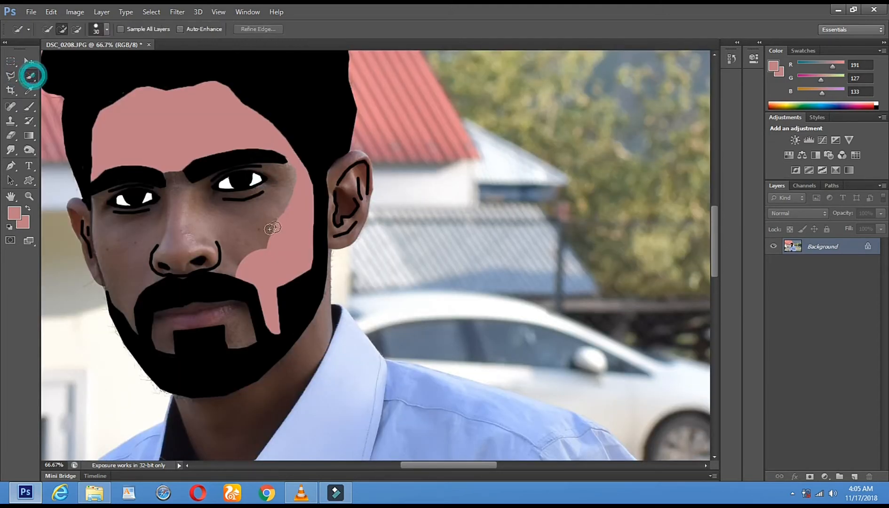
mouse_move(126, 258)
left_mouse_down()
mouse_move(126, 277)
mouse_move(115, 278)
left_mouse_up()
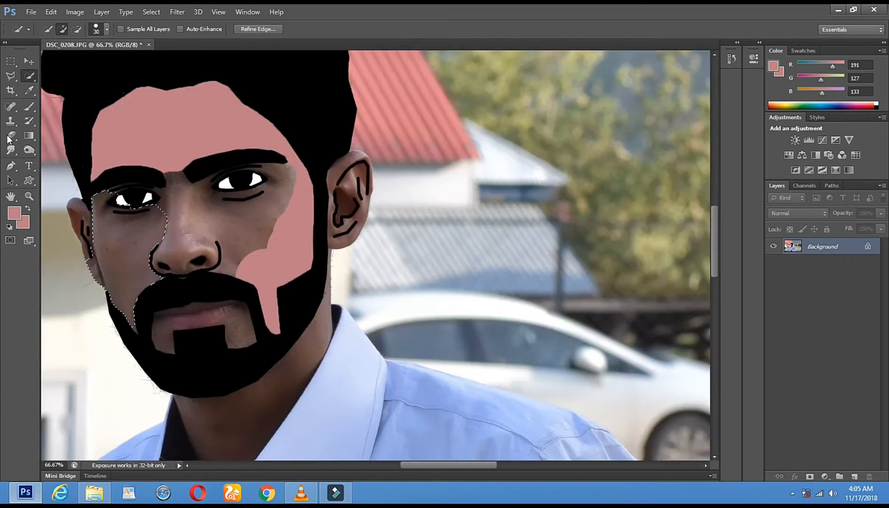
left_click(8, 137)
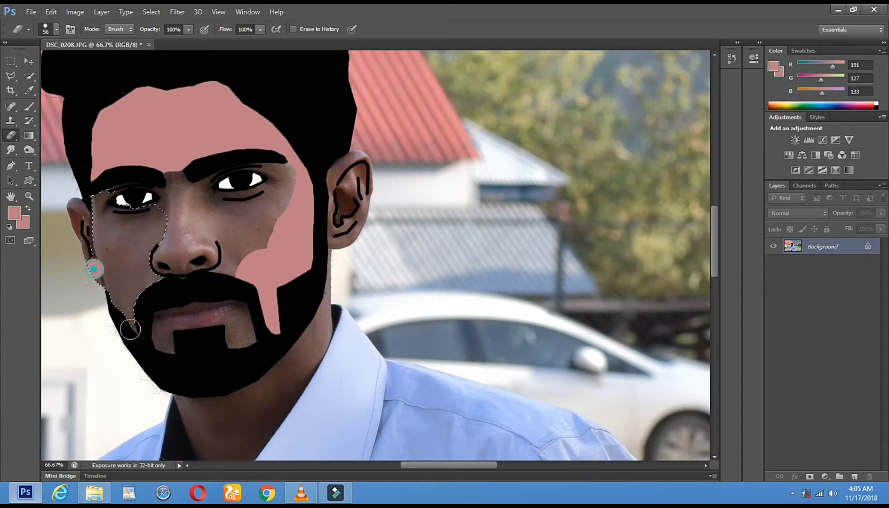
left_click_drag(140, 346, 127, 292)
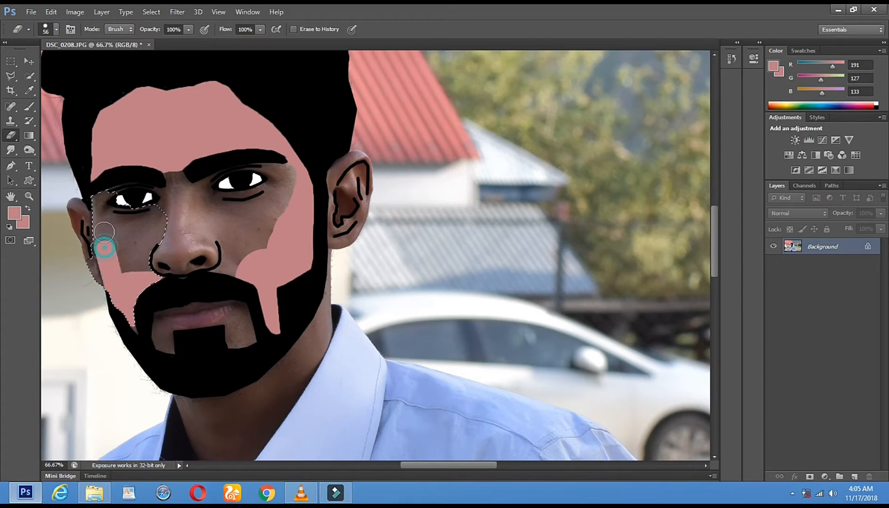
mouse_move(130, 229)
left_mouse_down()
mouse_move(157, 228)
mouse_move(127, 232)
left_mouse_up()
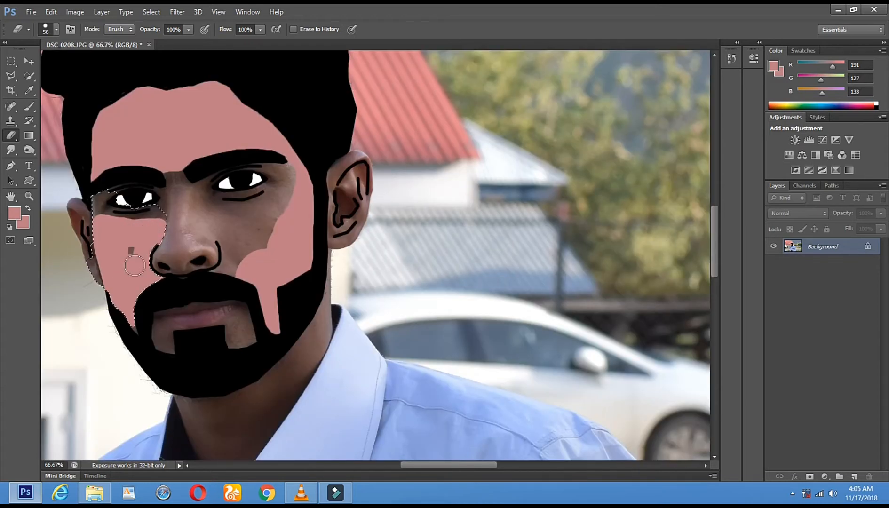
key("ctrl+d")
Select the nose and the partly painted cheek with Quick Selection
left_click(10, 76)
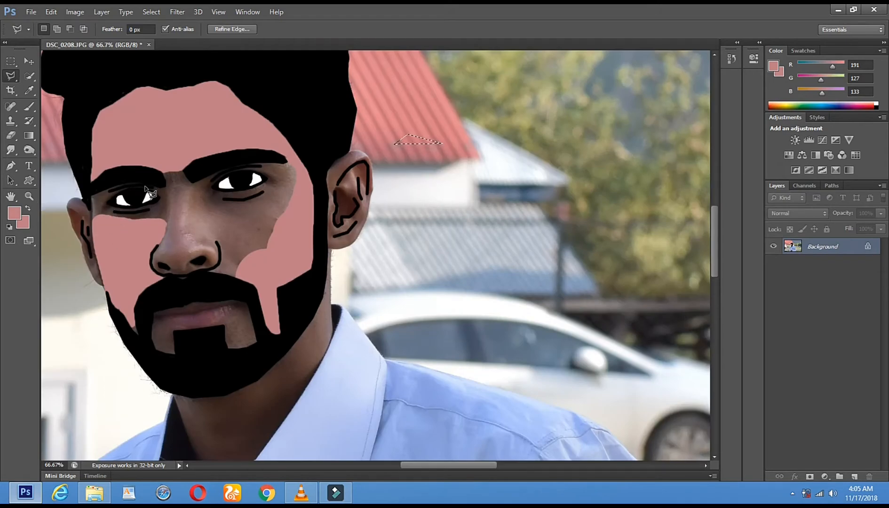
left_click(30, 74)
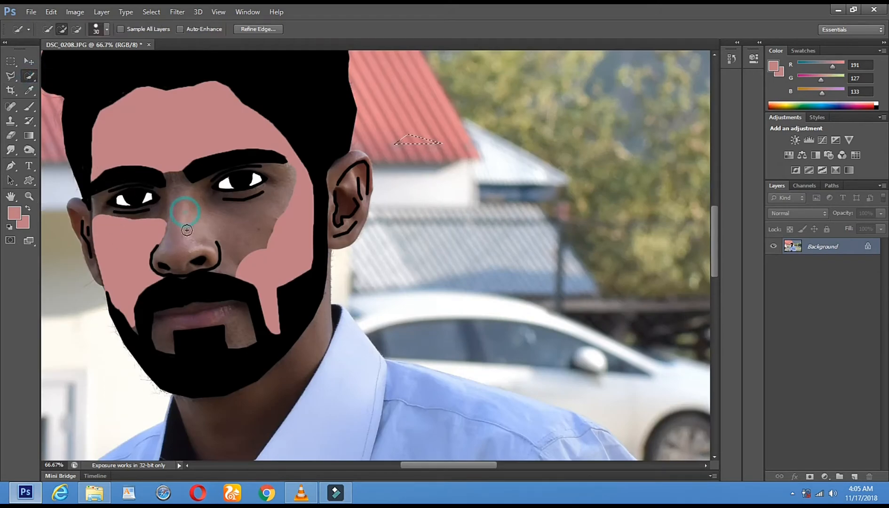
left_click_drag(187, 241, 186, 246)
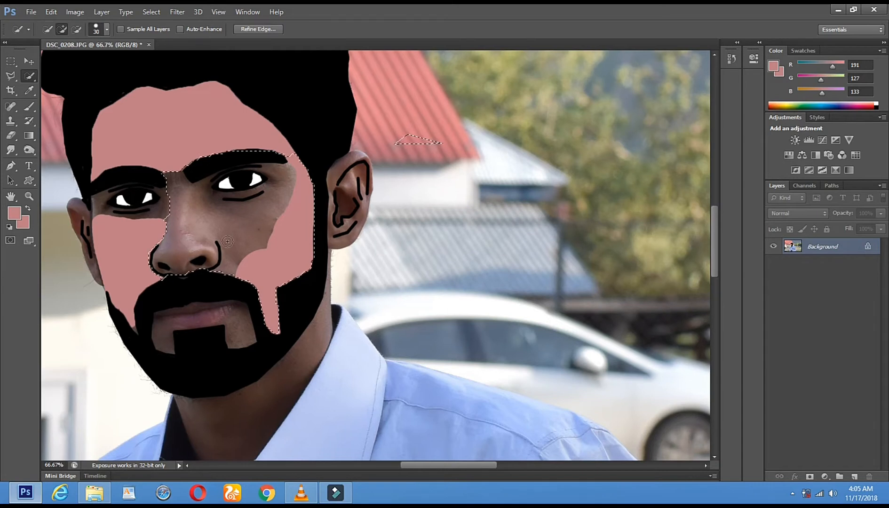
Paint the nose bridge, the cheek below the right-hand eye and its outer corner pink with the 56 px Eraser inside the selection
left_click(29, 196)
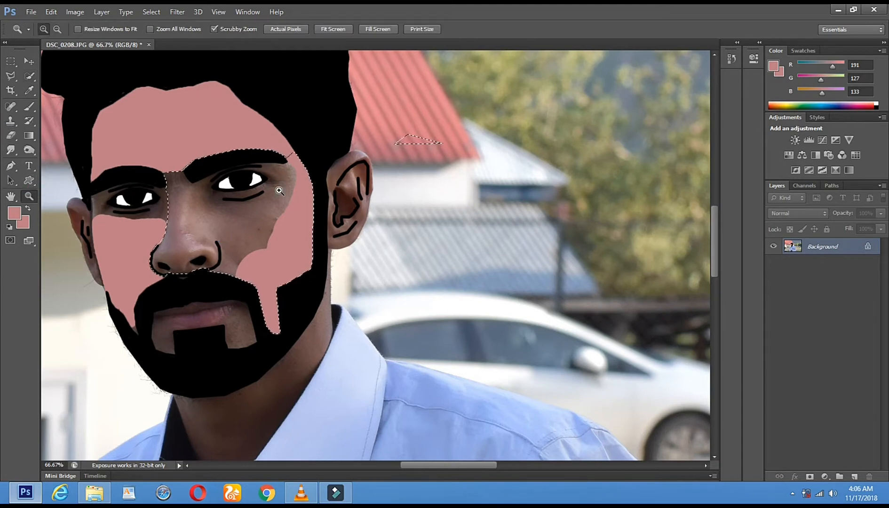
left_click(280, 188)
left_click(282, 186)
left_click_drag(211, 208, 298, 201)
left_click(10, 136)
mouse_move(372, 268)
left_mouse_down()
mouse_move(286, 325)
mouse_move(315, 326)
mouse_move(306, 358)
mouse_move(332, 311)
mouse_move(133, 274)
mouse_move(344, 273)
mouse_move(93, 266)
left_mouse_up()
left_click_drag(175, 259, 441, 248)
mouse_move(311, 271)
left_mouse_down()
mouse_move(323, 255)
mouse_move(325, 234)
mouse_move(309, 136)
left_mouse_up()
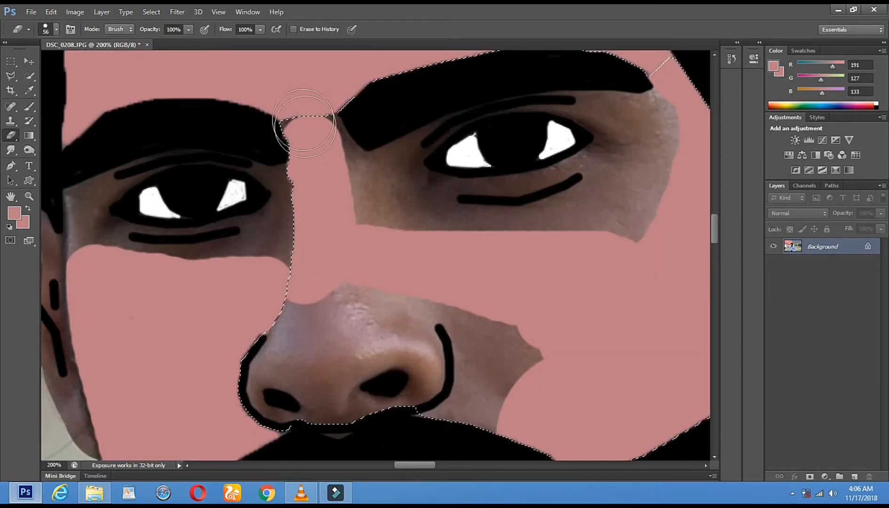
left_click(341, 173)
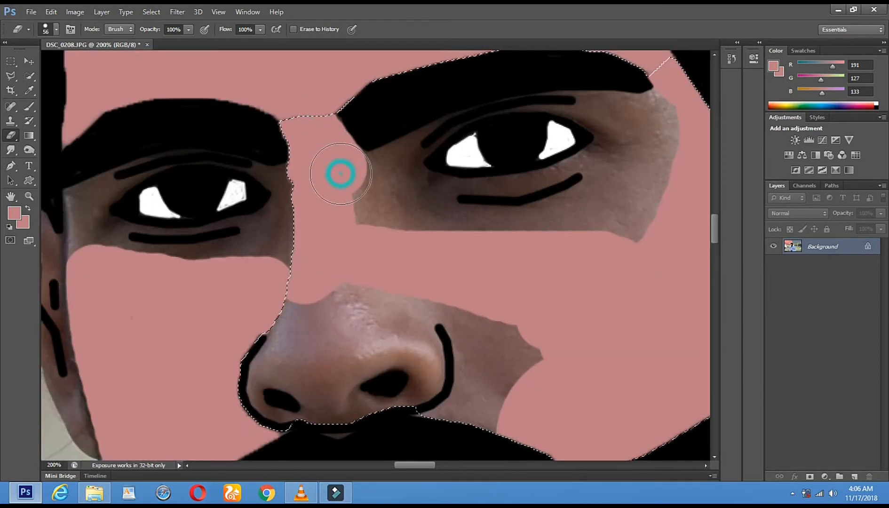
mouse_move(341, 173)
left_mouse_down()
mouse_move(375, 260)
mouse_move(372, 216)
mouse_move(485, 243)
mouse_move(614, 241)
mouse_move(657, 179)
mouse_move(666, 147)
mouse_move(626, 205)
mouse_move(671, 114)
left_mouse_up()
Set the Eraser to 17 px and paint pink closely along the under-eye line and outer corner of the right-hand eye
right_click(636, 150)
left_click(653, 176)
left_click(661, 178)
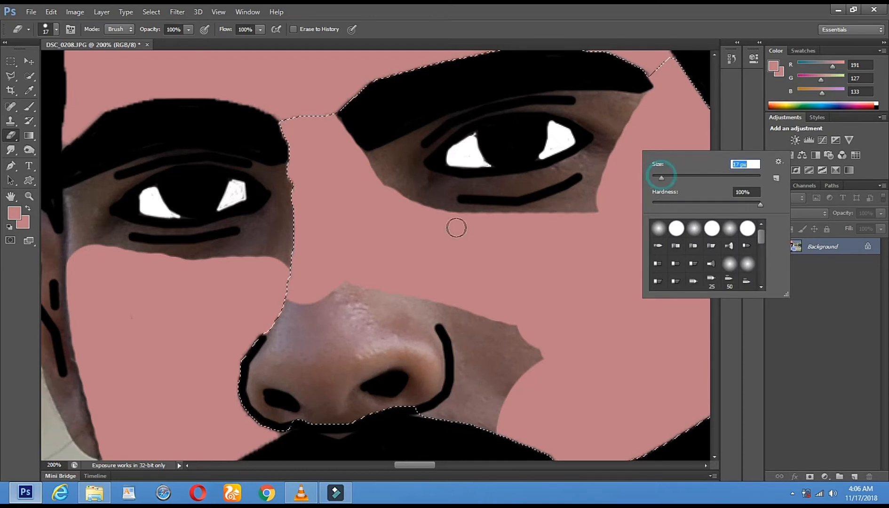
left_click(463, 210)
left_click(517, 217, "shift")
left_click(534, 213, "shift")
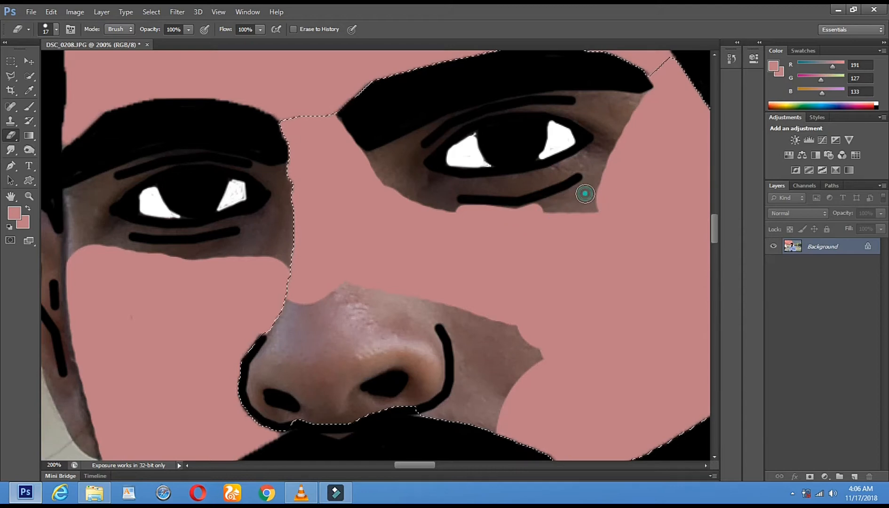
left_click(586, 193, "shift")
left_click(604, 169, "shift")
left_click_drag(590, 206, 569, 216)
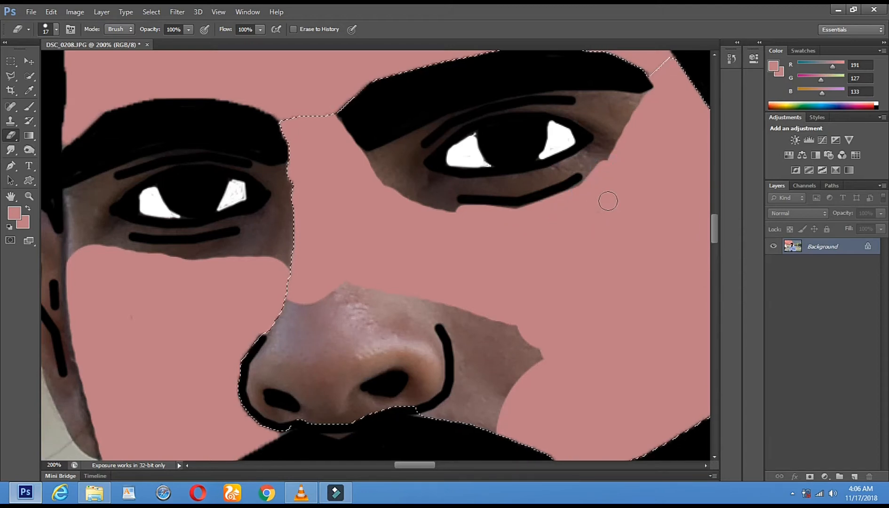
left_click_drag(625, 119, 626, 154)
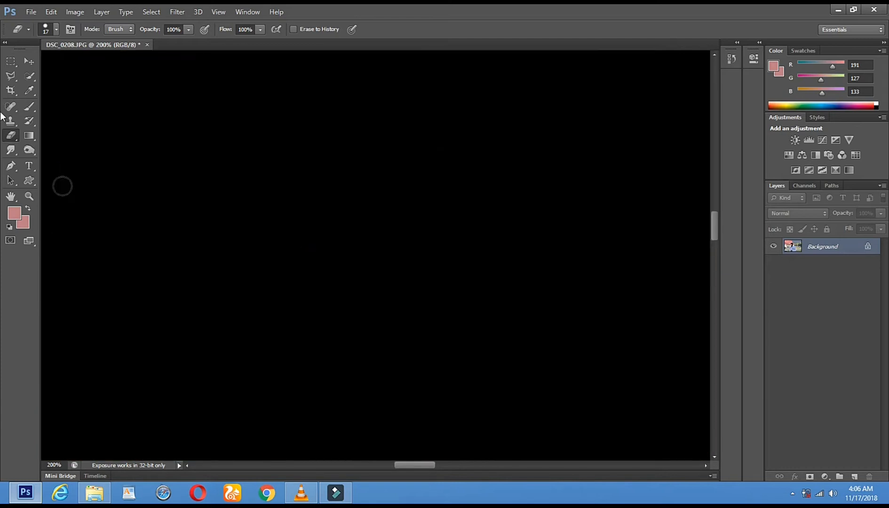
Clear the selection around the nose and cheek with the Polygonal Lasso
key("l")
left_click(238, 76)
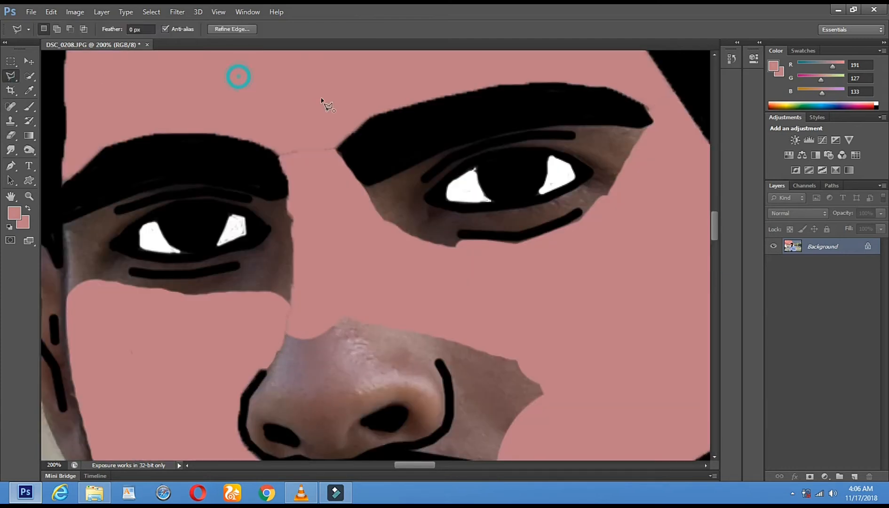
double_click(322, 98)
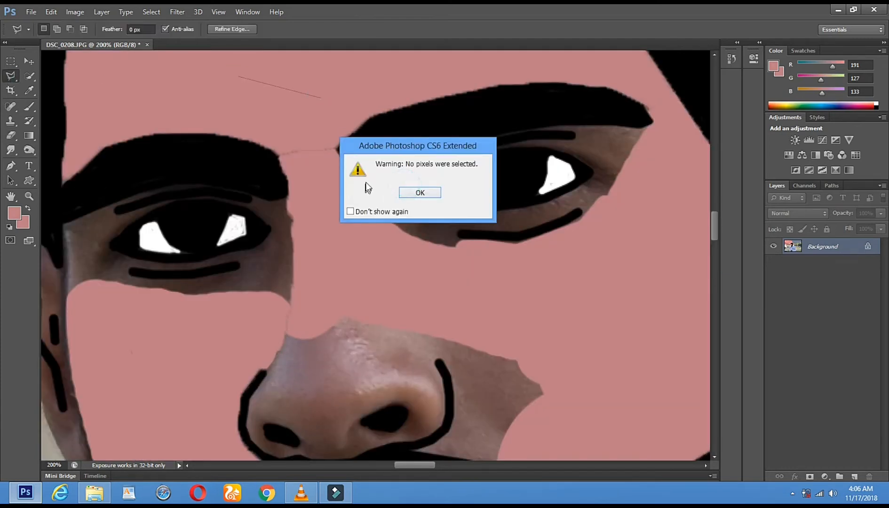
left_click(419, 193)
left_click(425, 196)
double_click(230, 177)
left_click(420, 192)
Paint over the brown strip between the left-hand eye's inner corner and the nose bridge with the 17 px Eraser
left_click(29, 196)
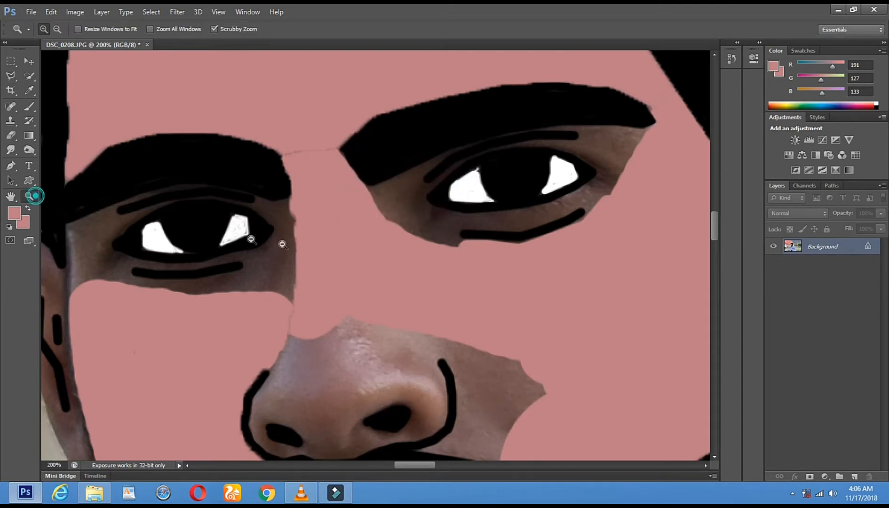
left_click(282, 244, "alt")
left_click(282, 244, "alt")
left_click(282, 244, "alt")
left_click(268, 257, "alt")
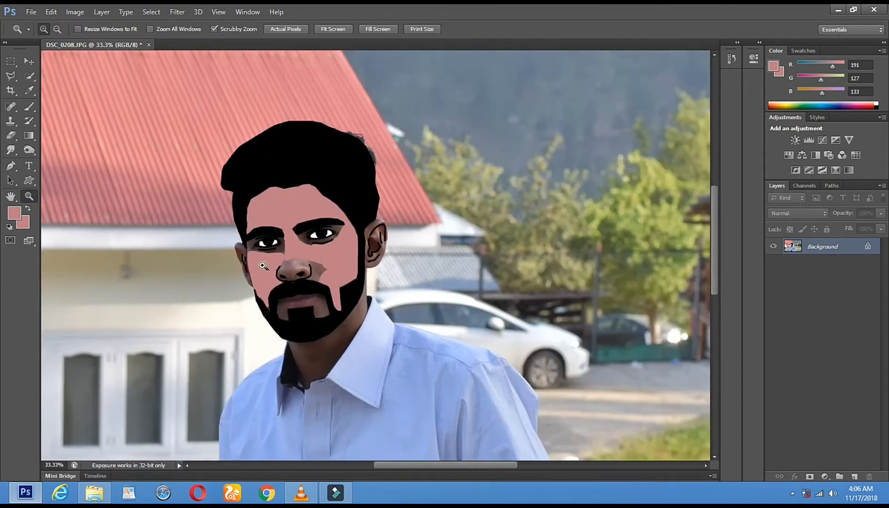
left_click_drag(262, 265, 291, 166)
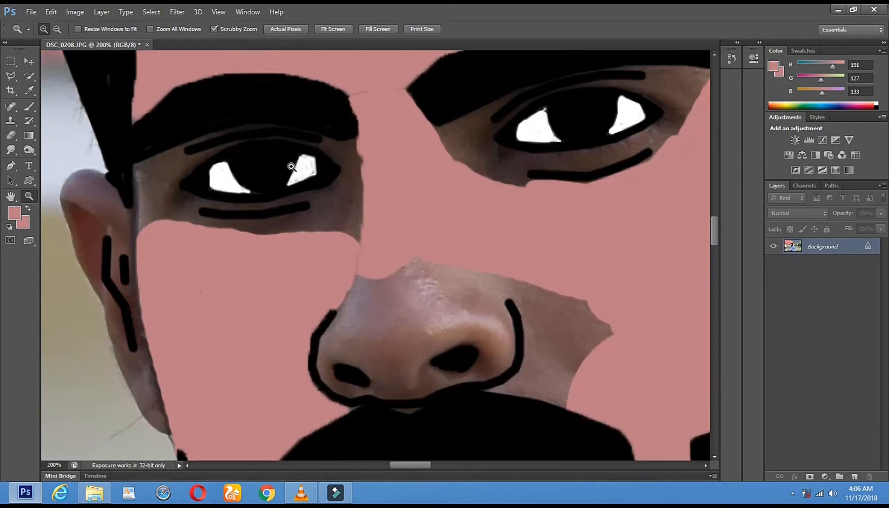
left_click(291, 167)
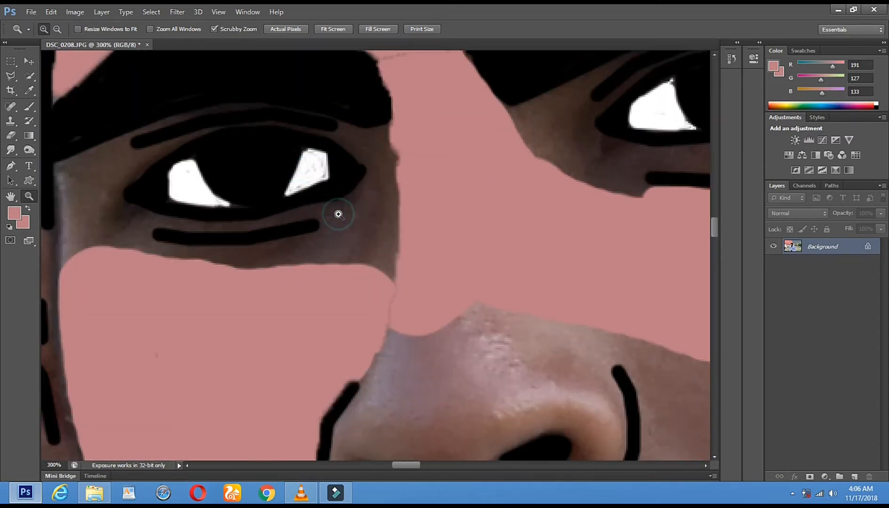
left_click(11, 135)
mouse_move(378, 280)
left_mouse_down()
mouse_move(383, 286)
mouse_move(402, 232)
left_mouse_up()
Fill the nose pink from its bridge down to the nostrils with the 17 px Eraser, including the highlight patches
scroll(414, 236, "down", 5)
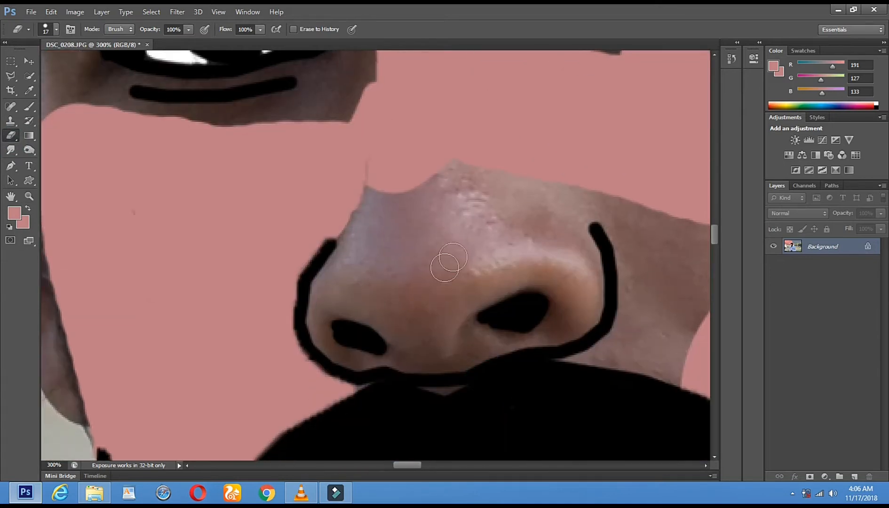
left_click_drag(375, 194, 353, 220)
left_click(347, 228)
mouse_move(351, 251)
left_mouse_down()
mouse_move(324, 302)
mouse_move(354, 300)
mouse_move(373, 317)
mouse_move(390, 318)
mouse_move(398, 343)
mouse_move(434, 363)
mouse_move(437, 251)
left_mouse_up()
mouse_move(381, 282)
left_mouse_down()
mouse_move(395, 261)
mouse_move(368, 280)
mouse_move(421, 185)
mouse_move(376, 229)
mouse_move(366, 218)
mouse_move(376, 164)
left_mouse_up()
mouse_move(404, 311)
left_mouse_down()
mouse_move(425, 333)
mouse_move(413, 261)
mouse_move(462, 176)
mouse_move(423, 250)
mouse_move(464, 140)
mouse_move(429, 250)
mouse_move(455, 196)
mouse_move(489, 204)
mouse_move(447, 259)
mouse_move(483, 244)
mouse_move(459, 300)
mouse_move(525, 274)
mouse_move(567, 285)
mouse_move(565, 299)
mouse_move(575, 305)
mouse_move(591, 298)
mouse_move(587, 261)
left_mouse_up()
mouse_move(574, 230)
left_mouse_down()
mouse_move(563, 199)
mouse_move(563, 234)
left_mouse_up()
mouse_move(451, 290)
left_mouse_down()
mouse_move(433, 355)
mouse_move(477, 346)
mouse_move(475, 324)
mouse_move(464, 319)
mouse_move(453, 343)
mouse_move(444, 341)
mouse_move(461, 319)
left_mouse_up()
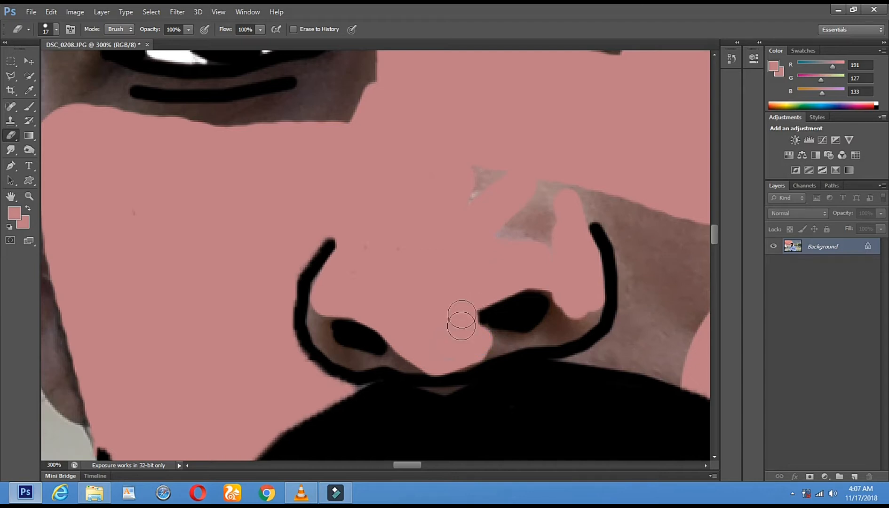
left_click_drag(554, 185, 570, 261)
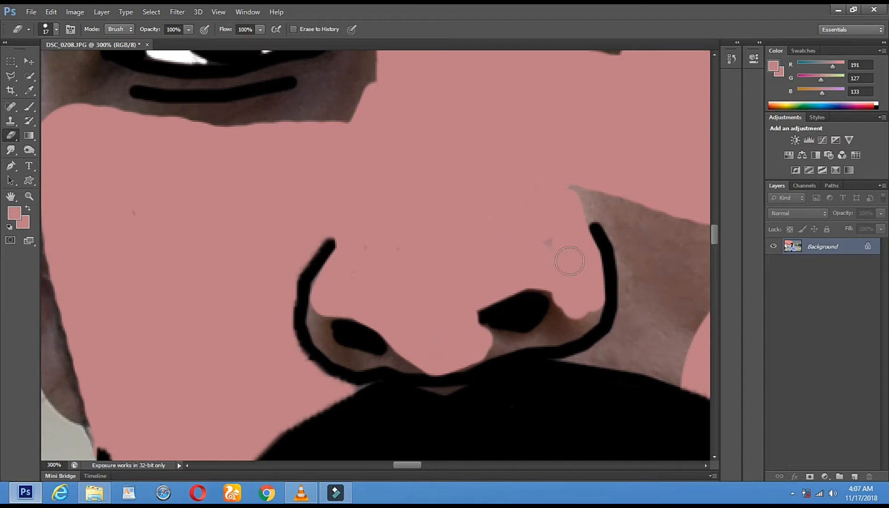
Paint pink along the outside of the right-hand nose outline, setting the Eraser to 7 px for the moustache's upper edge
mouse_move(585, 198)
left_mouse_down()
mouse_move(431, 156)
mouse_move(480, 164)
mouse_move(466, 168)
left_mouse_up()
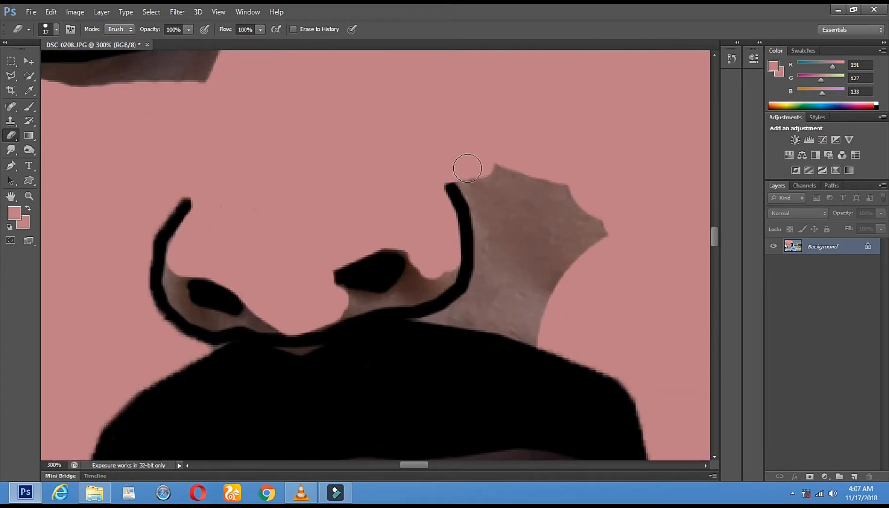
mouse_move(482, 204)
left_mouse_down()
mouse_move(494, 246)
mouse_move(486, 292)
mouse_move(479, 289)
left_mouse_up()
right_click(530, 303)
type("7")
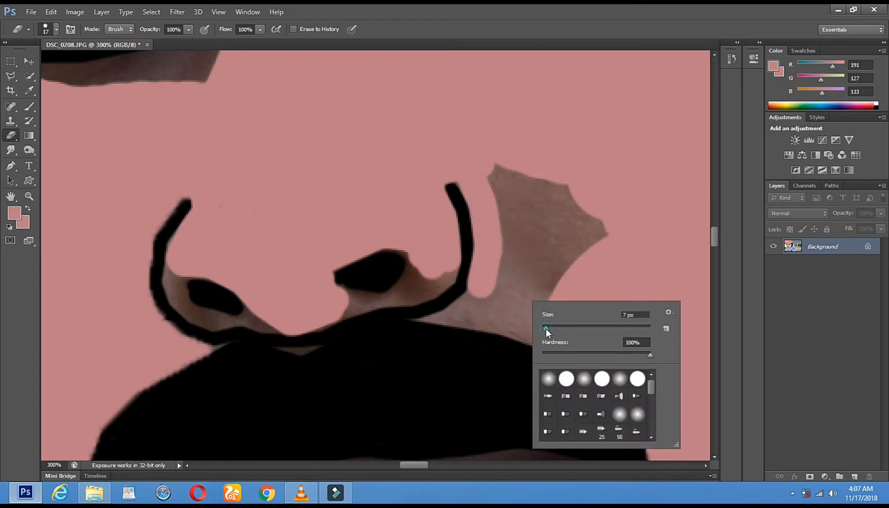
left_click(471, 290)
left_click(440, 316, "shift")
left_click(425, 319, "shift")
left_click(527, 337, "shift")
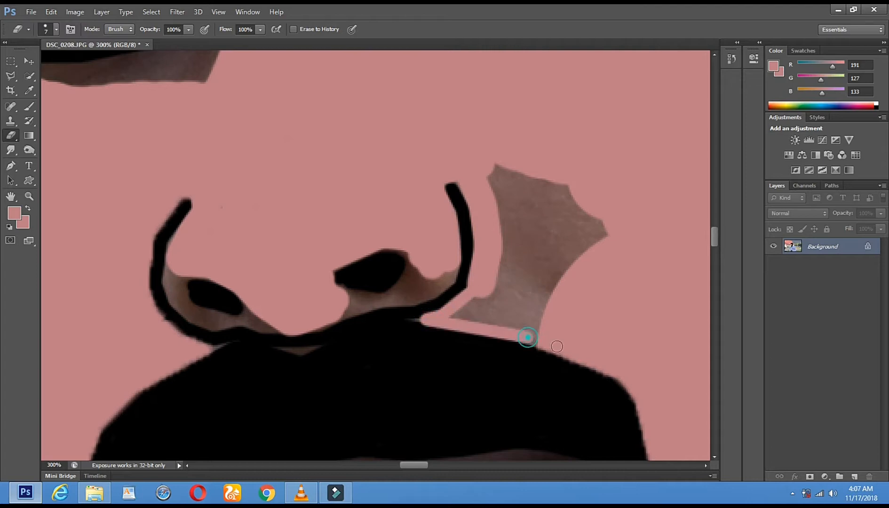
Fill the remaining brown cheek patch beside the nose pink, finishing with the Eraser at 23 px
right_click(566, 191)
mouse_move(508, 169)
left_mouse_down()
mouse_move(578, 223)
mouse_move(510, 246)
mouse_move(571, 262)
left_mouse_up()
right_click(558, 300)
left_click_drag(586, 325, 579, 326)
left_click(478, 309)
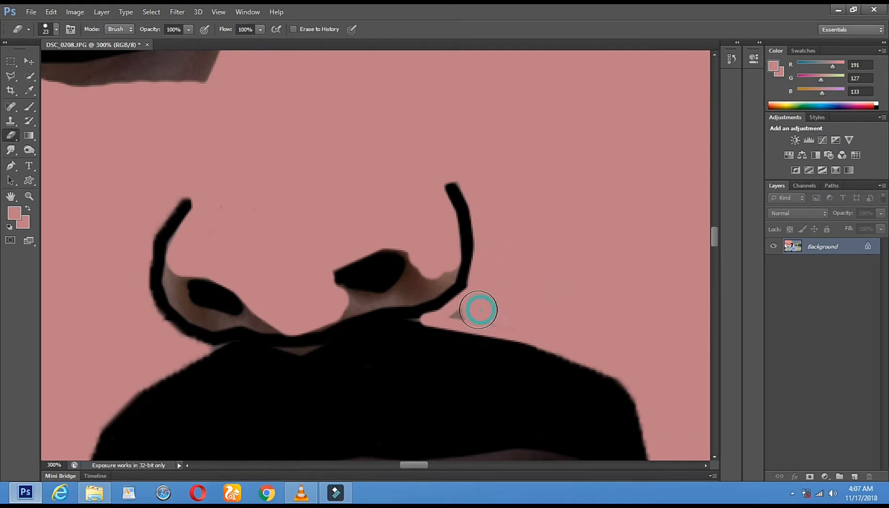
left_click(465, 315)
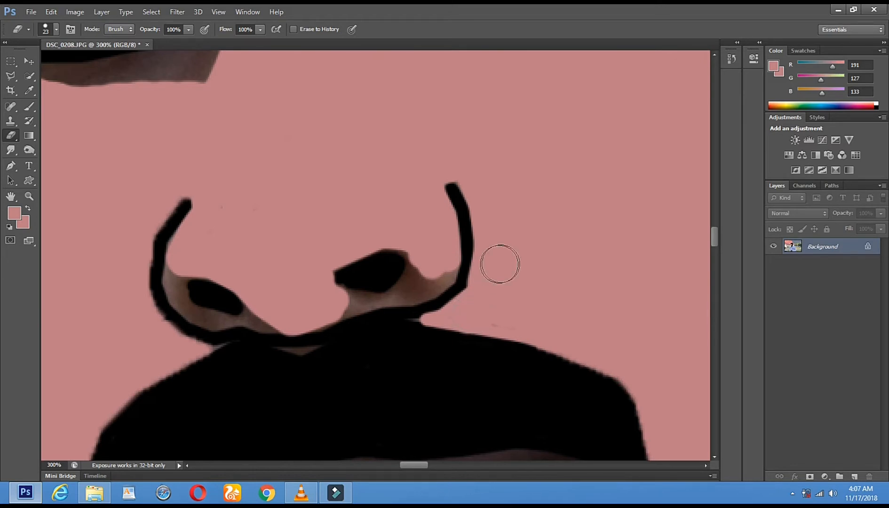
Set the Eraser to 12 px and paint the skin between the left-hand nostril and the nose outline pink
right_click(220, 238)
left_click_drag(242, 263, 239, 264)
left_click(175, 277)
left_click(175, 281)
left_click(182, 304)
left_click(192, 315)
left_click(198, 318)
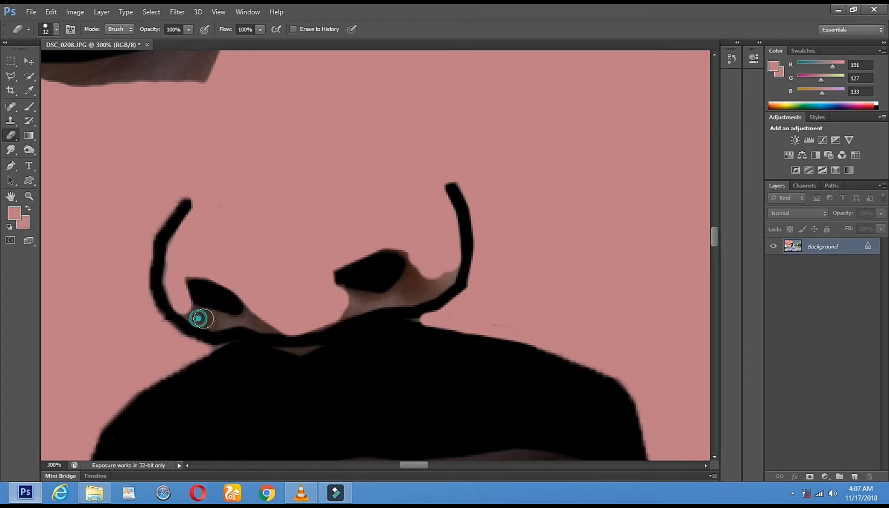
Set the Eraser to 9 px and paint the skin strip beneath the left-hand nostril pink
right_click(262, 303)
left_click(281, 328)
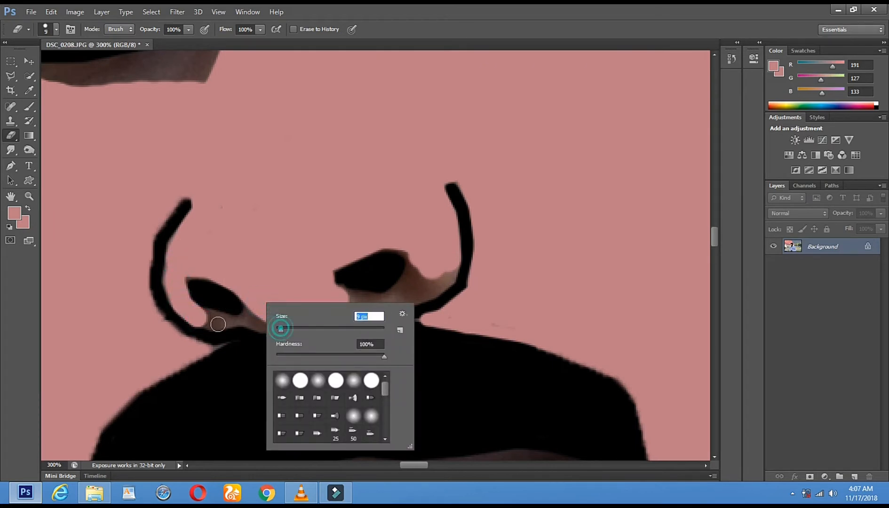
left_click(199, 315)
left_click(219, 320)
left_click(235, 320)
left_click(253, 318)
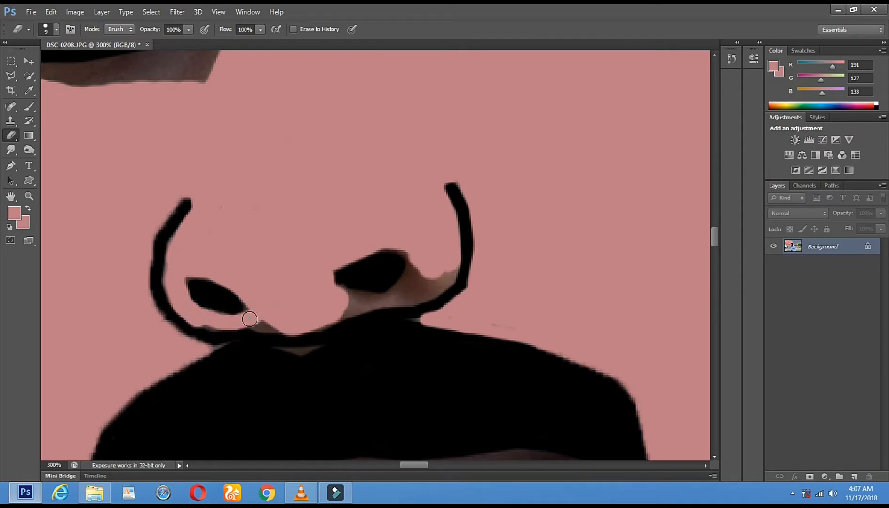
left_click(275, 325)
Paint the skin below and beside the right-hand nostril pink with the 9 px Eraser
left_click(363, 302)
left_click(387, 297)
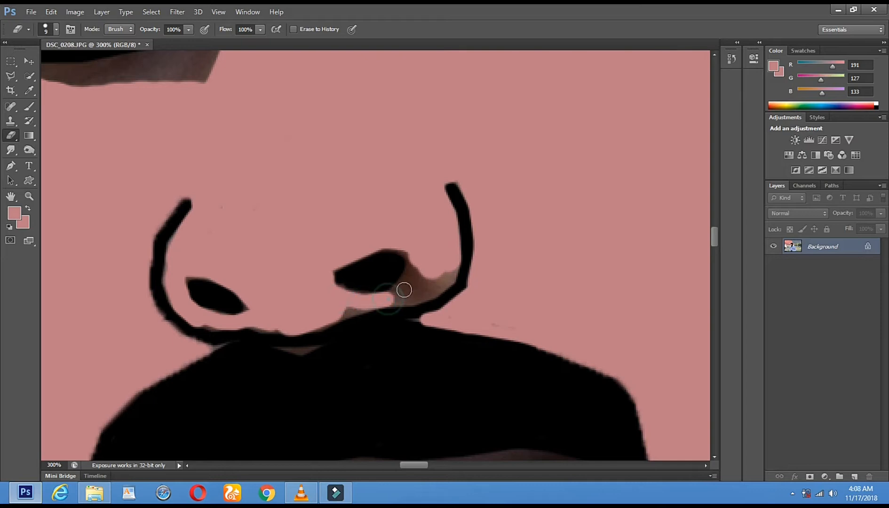
left_click(414, 267)
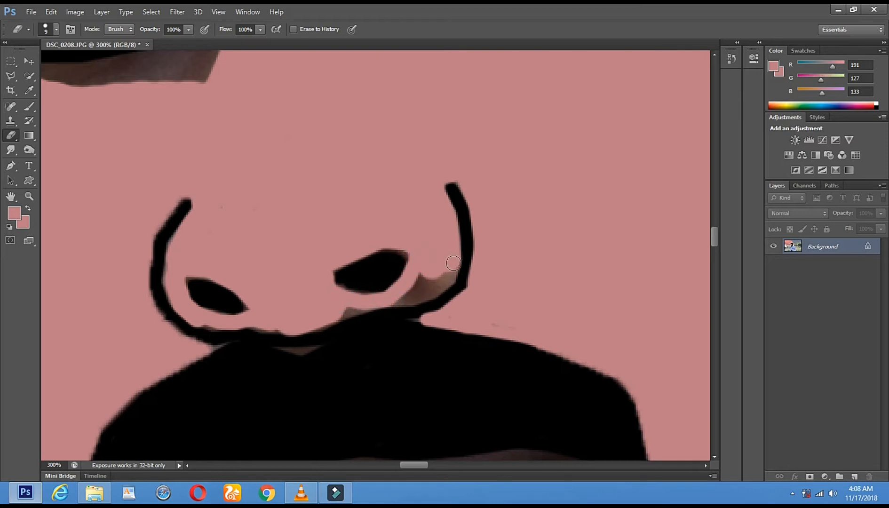
mouse_move(444, 282)
left_mouse_down()
mouse_move(393, 299)
mouse_move(423, 278)
left_mouse_up()
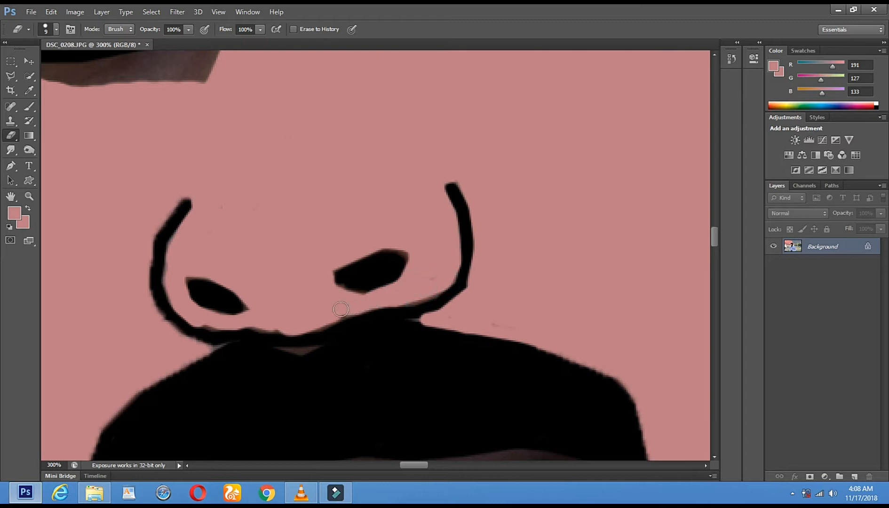
Set the Eraser to 1 px and paint the small gap between the nose outline and the moustache pink
right_click(318, 343)
left_click_drag(348, 361, 343, 362)
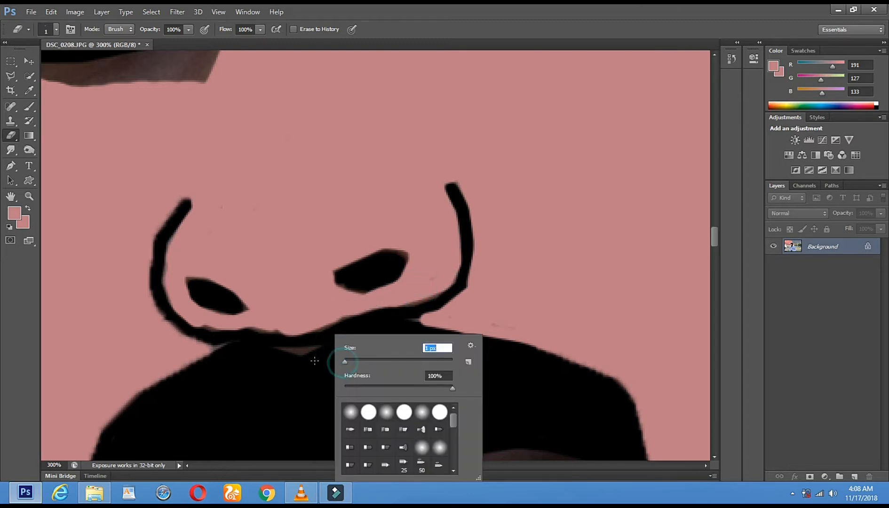
left_click(281, 349)
mouse_move(280, 348)
left_mouse_down()
mouse_move(316, 348)
mouse_move(284, 350)
mouse_move(305, 350)
left_mouse_up()
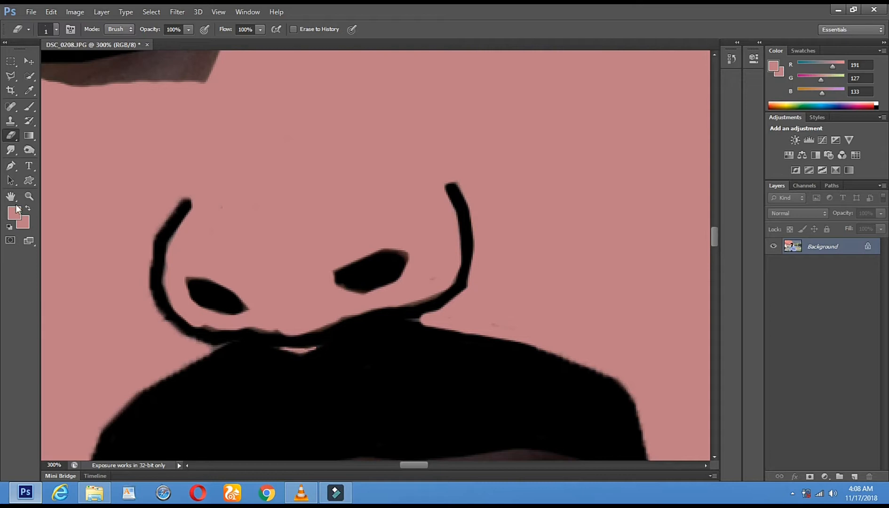
Focus on the mouth and set the Brush size to 1 px
left_click(29, 196)
scroll(323, 295, "down", 6)
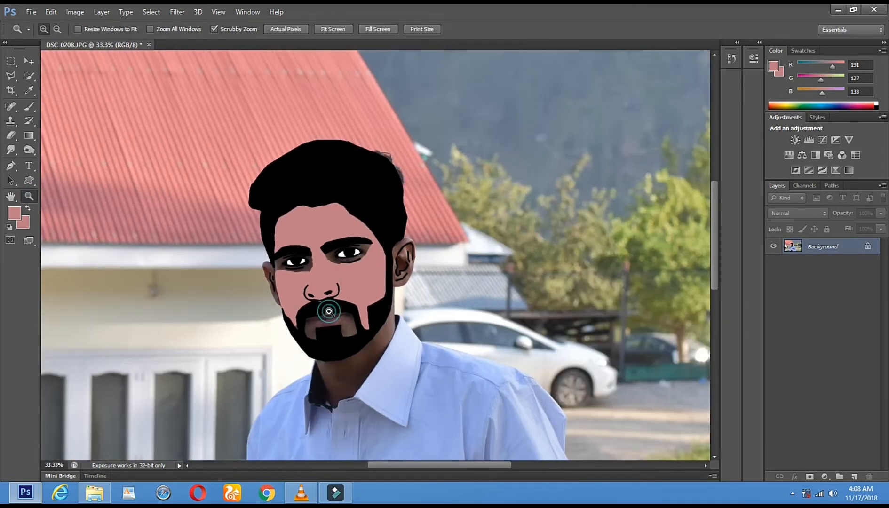
left_click(329, 311)
left_click(316, 216)
left_click(347, 399)
left_click(523, 128)
left_click_drag(260, 348, 505, 55)
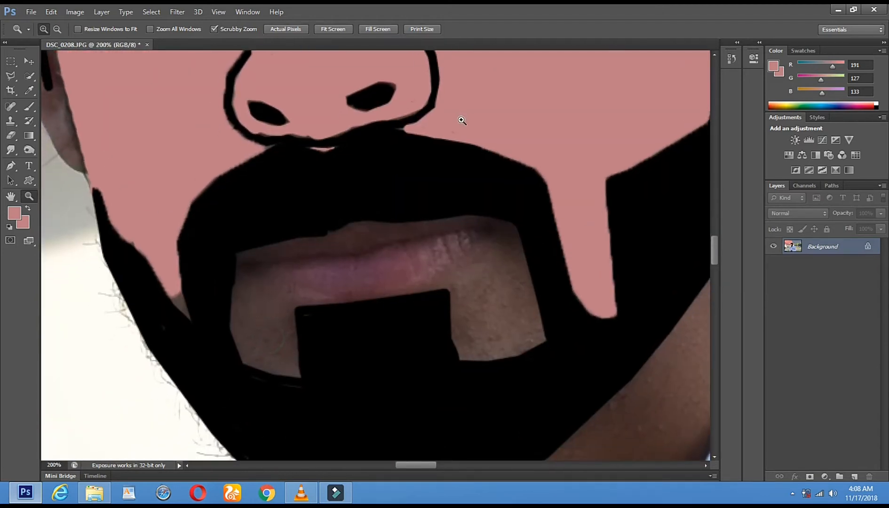
left_click(30, 108)
right_click(408, 267)
left_click_drag(429, 292, 423, 296)
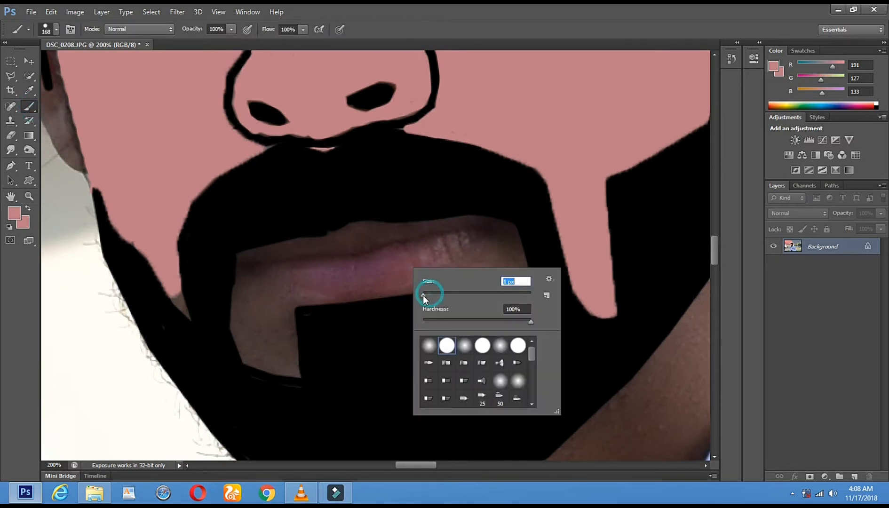
Set both the foreground and background colours to black (000000)
left_click(14, 212)
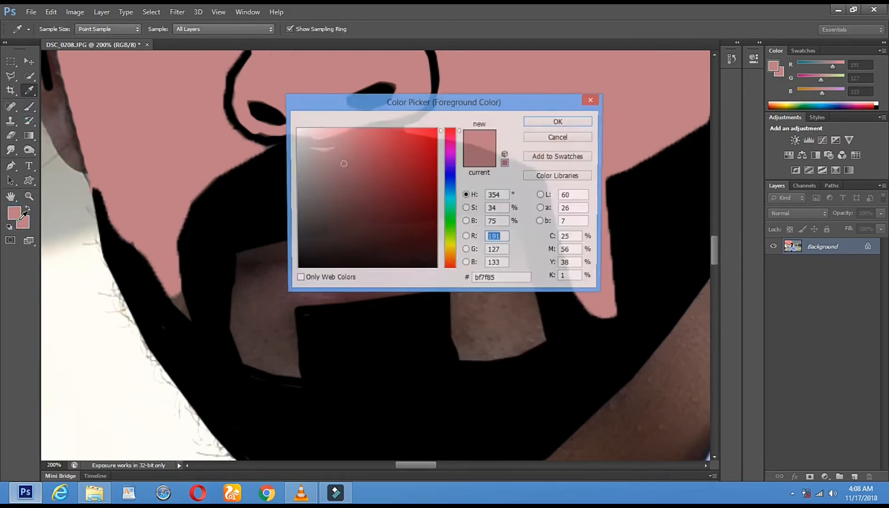
left_click_drag(310, 259, 290, 281)
left_click(559, 122)
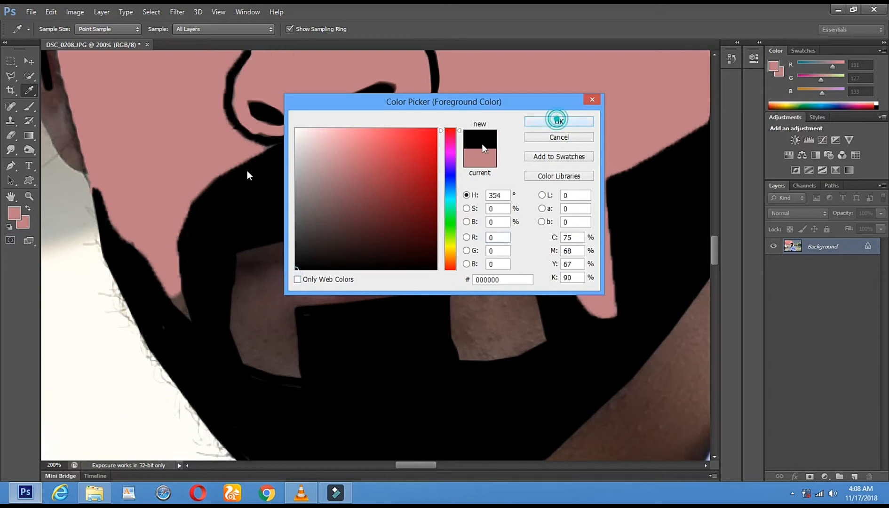
left_click(22, 223)
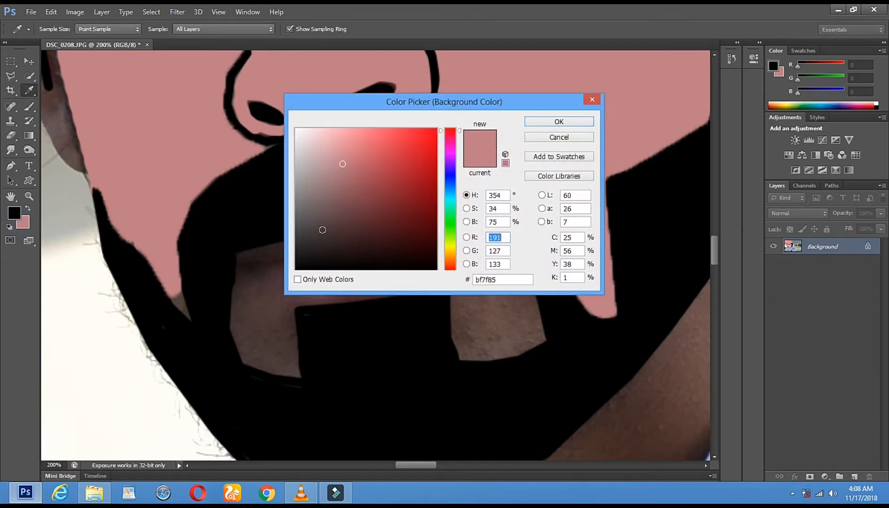
left_click_drag(322, 228, 296, 269)
left_click(535, 122)
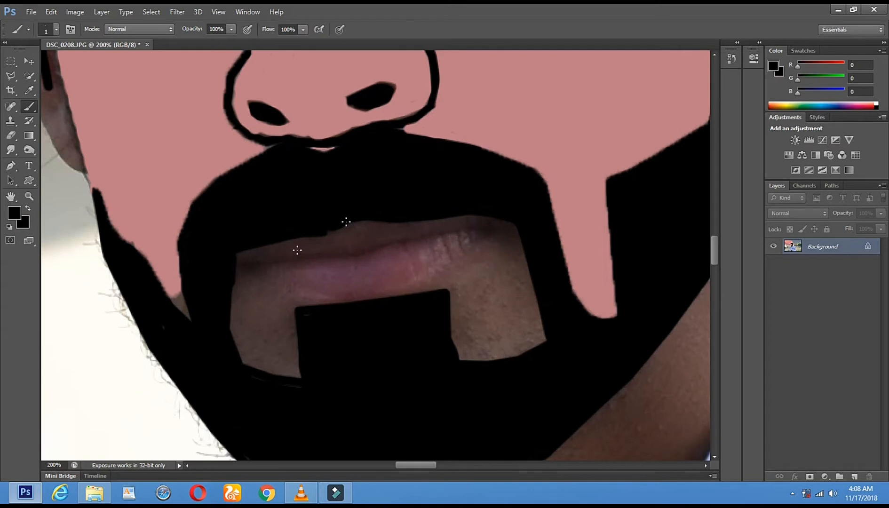
Set the Brush to 4 px and trace the upper edge of the upper lip in black toward the right-hand mouth corner
right_click(394, 231)
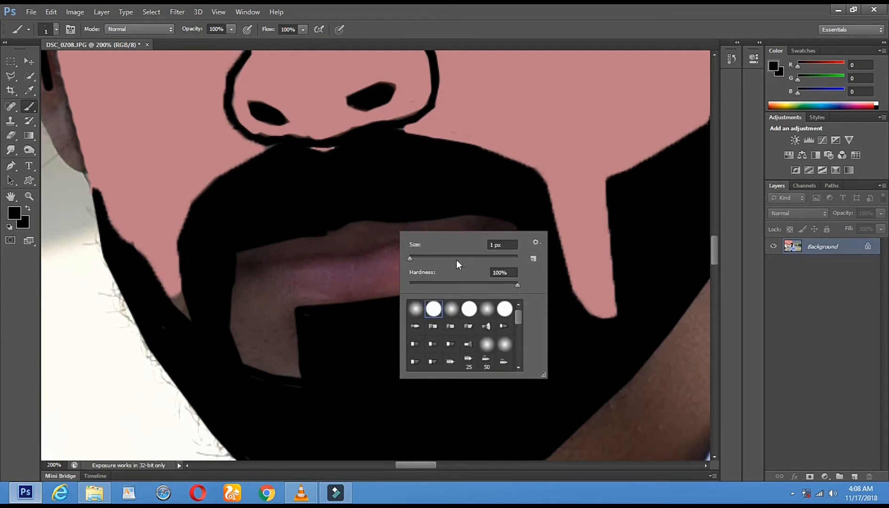
left_click(413, 261)
left_click(362, 223)
left_click(386, 223, "shift")
left_click(412, 223, "shift")
left_click(463, 218, "shift")
left_click(494, 218, "shift")
Draw the black parting line between the lips from the right-hand mouth corner to the left-hand one
left_click(477, 225, "shift")
left_click(441, 233, "shift")
left_click(410, 239, "shift")
left_click(382, 244, "shift")
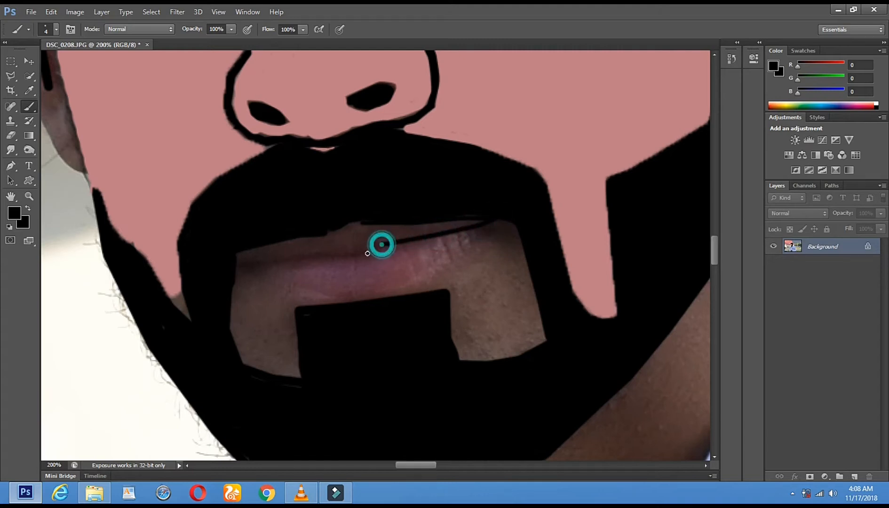
left_click(357, 254, "shift")
left_click(334, 256, "shift")
left_click(303, 258, "shift")
left_click(263, 264, "shift")
left_click(243, 265, "shift")
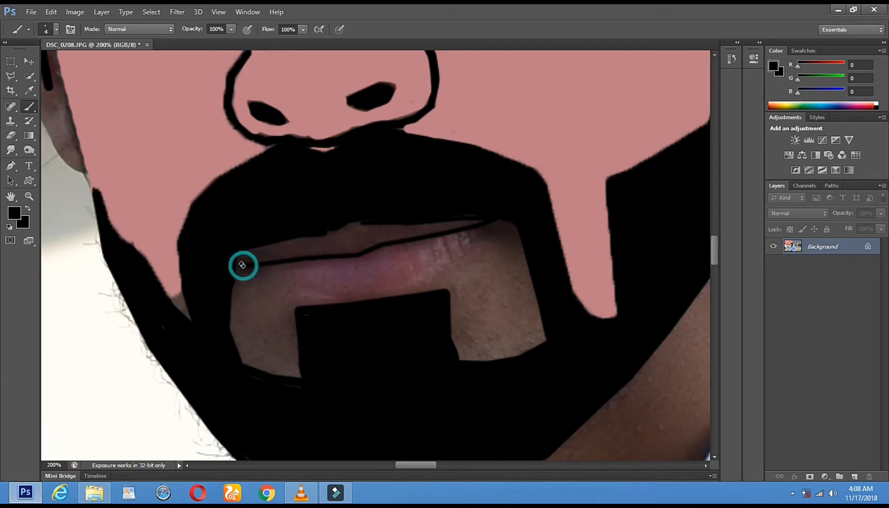
left_click(236, 257, "shift")
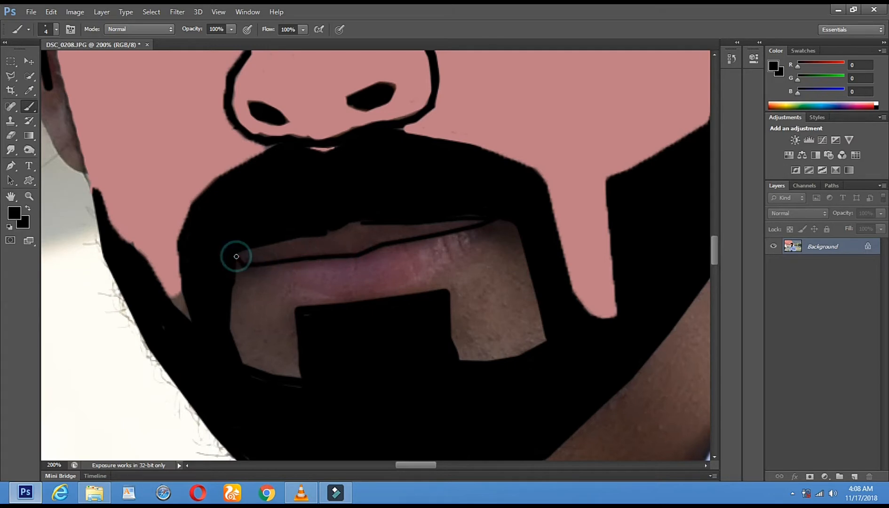
Outline the lower edge of the lower lip in black from the right-hand mouth corner to the left-hand one
left_click(498, 226)
left_click(470, 248, "shift")
left_click(445, 267, "shift")
left_click(430, 278, "shift")
left_click(387, 294, "shift")
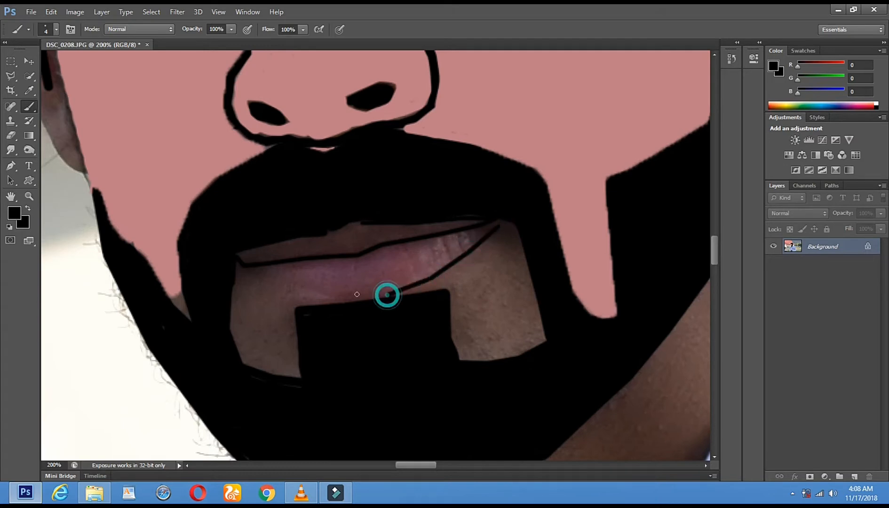
left_click(318, 295, "shift")
left_click(264, 282, "shift")
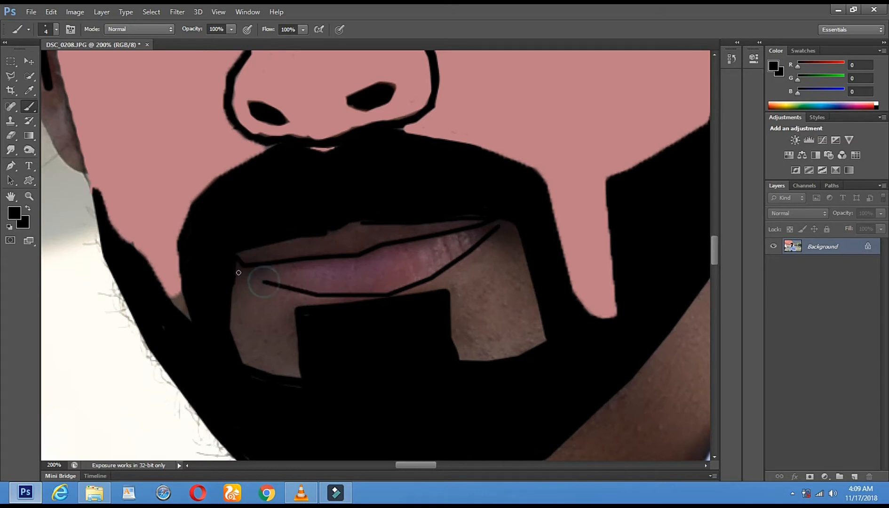
left_click(239, 267, "shift")
Touch up the middle of the upper lip's edge and the right-hand mouth corner with black
left_click(364, 224, "shift")
left_click(351, 222, "shift")
left_click(337, 225, "shift")
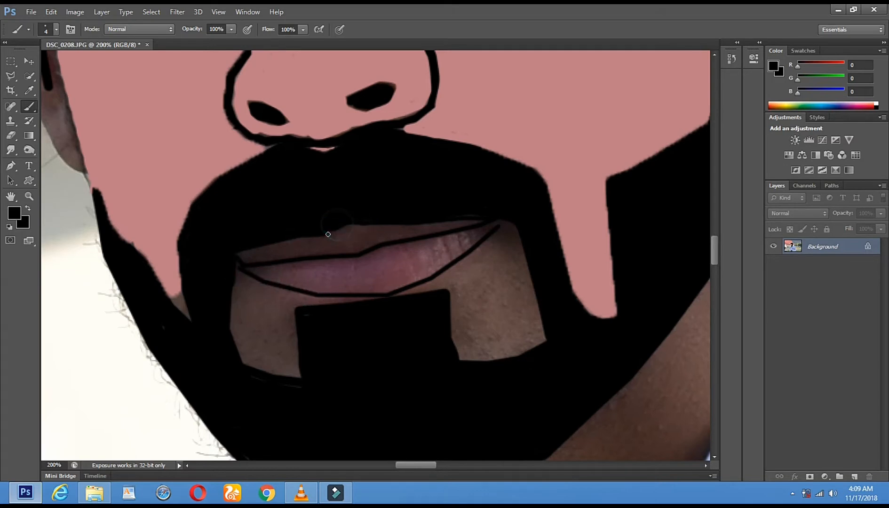
left_click(504, 223)
left_click(503, 226)
Quick-select the skin patch below the right-hand mouth corner and paint it with a 73 px Brush in pink sampled from the cheek
left_click(29, 76)
mouse_move(494, 288)
left_mouse_down()
mouse_move(500, 308)
mouse_move(490, 314)
left_mouse_up()
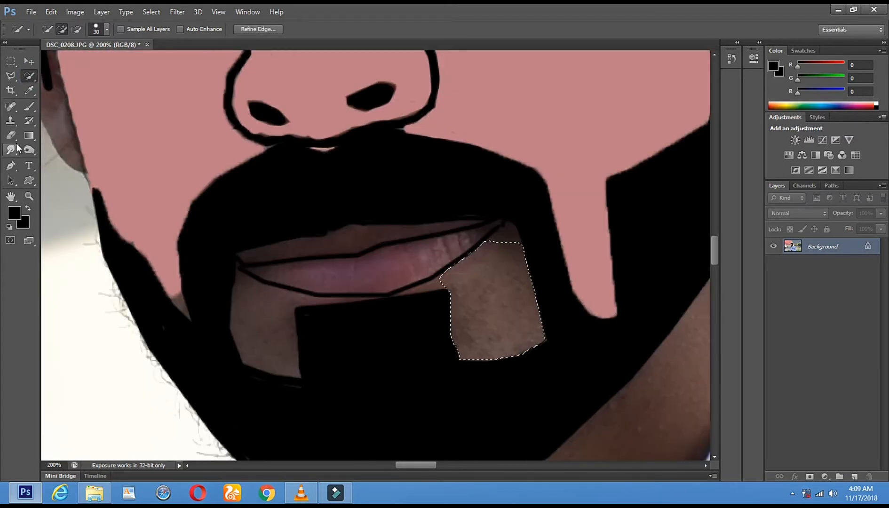
left_click(14, 136)
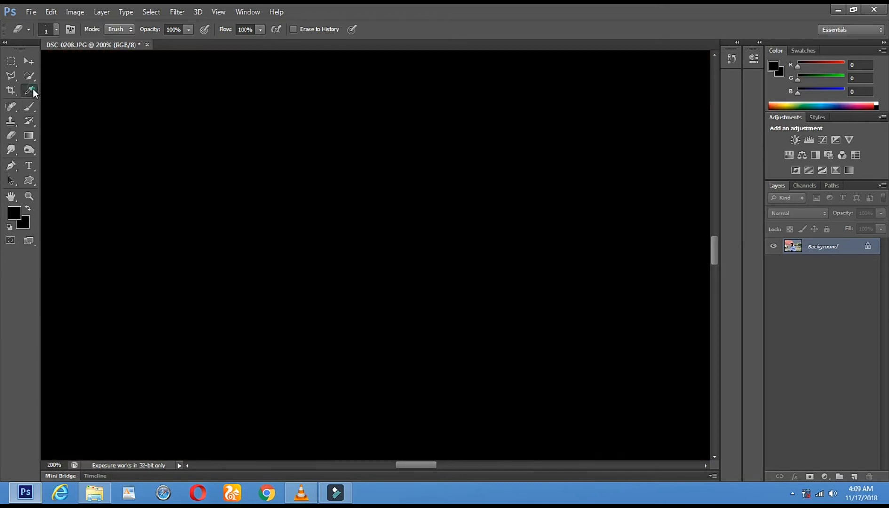
left_click(29, 90)
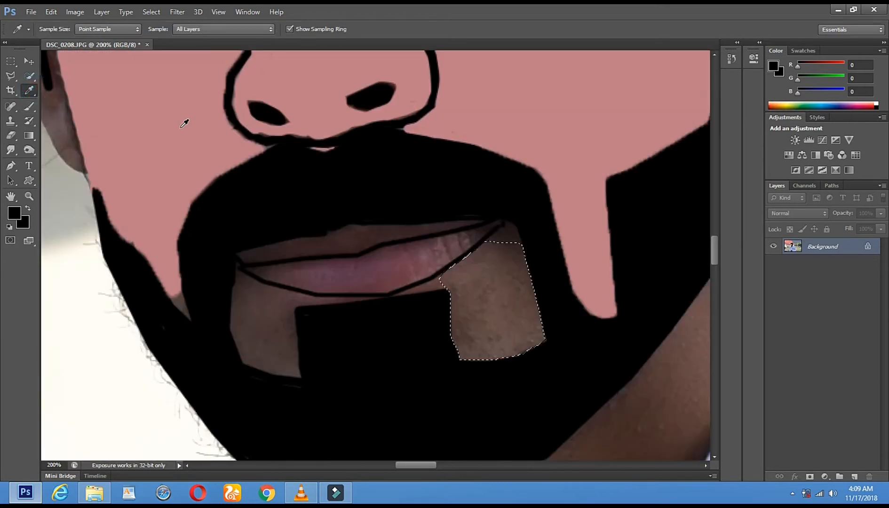
left_click(184, 123)
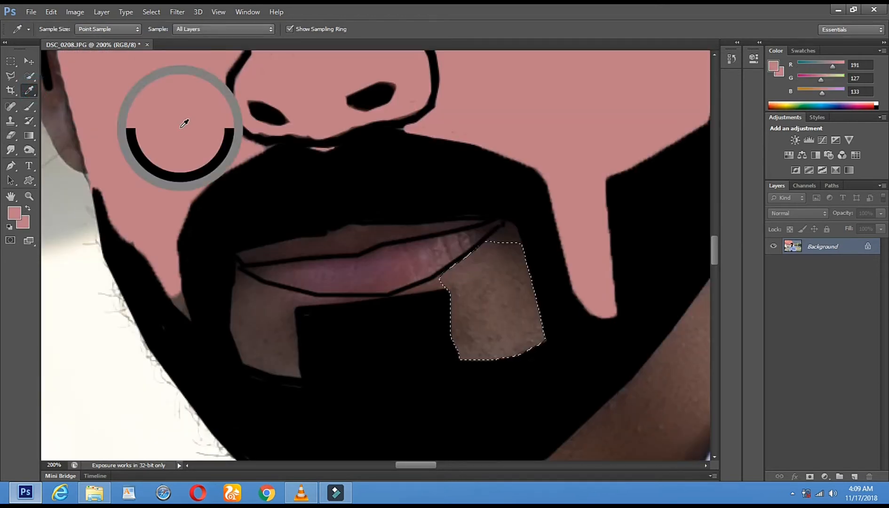
left_click(29, 106)
right_click(476, 275)
left_click(514, 301)
mouse_move(466, 281)
left_mouse_down()
mouse_move(491, 332)
mouse_move(494, 262)
mouse_move(547, 383)
left_mouse_up()
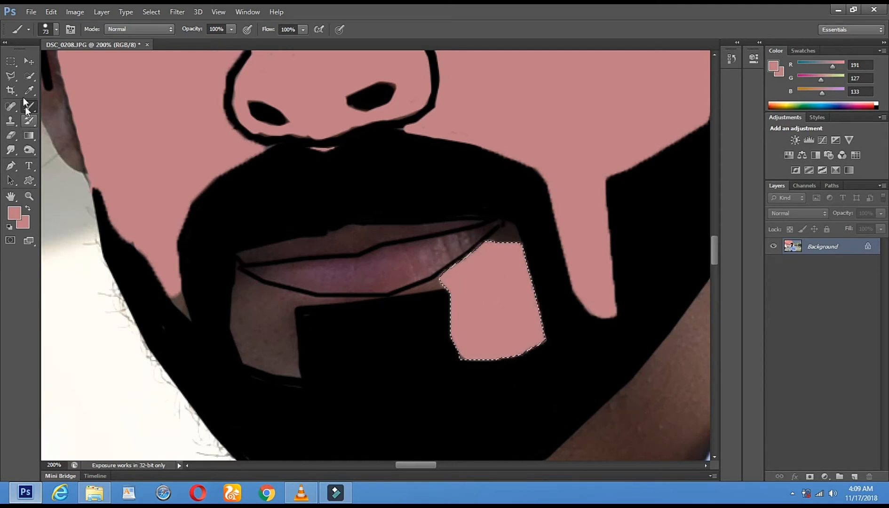
Clear the selection around the pink skin patch with the Polygonal Lasso
left_click(11, 75)
left_click(376, 242)
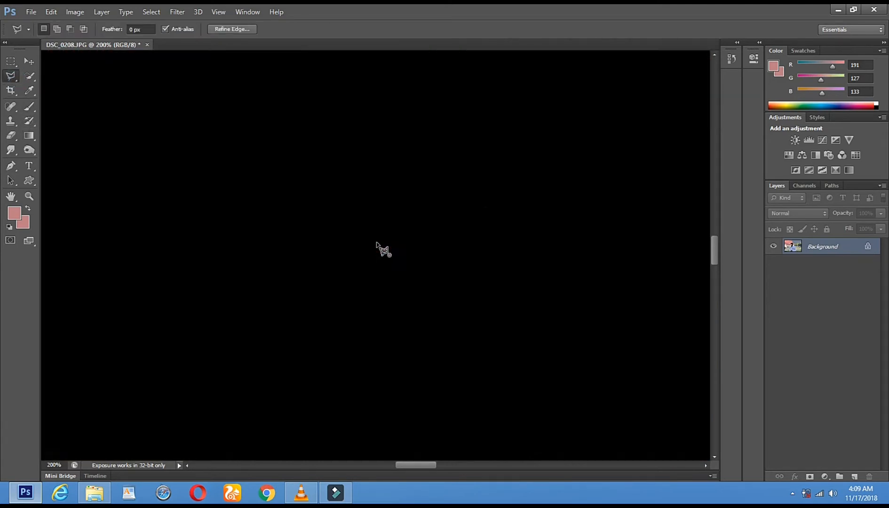
double_click(385, 210)
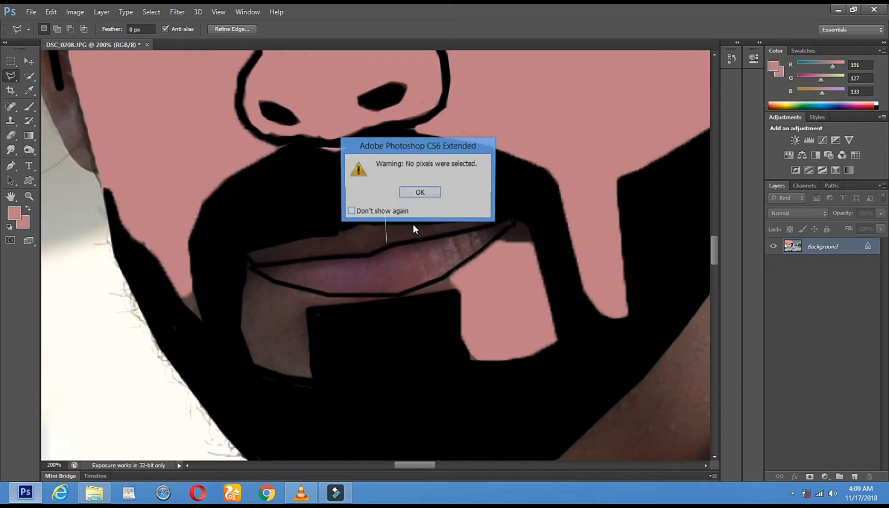
left_click(413, 194)
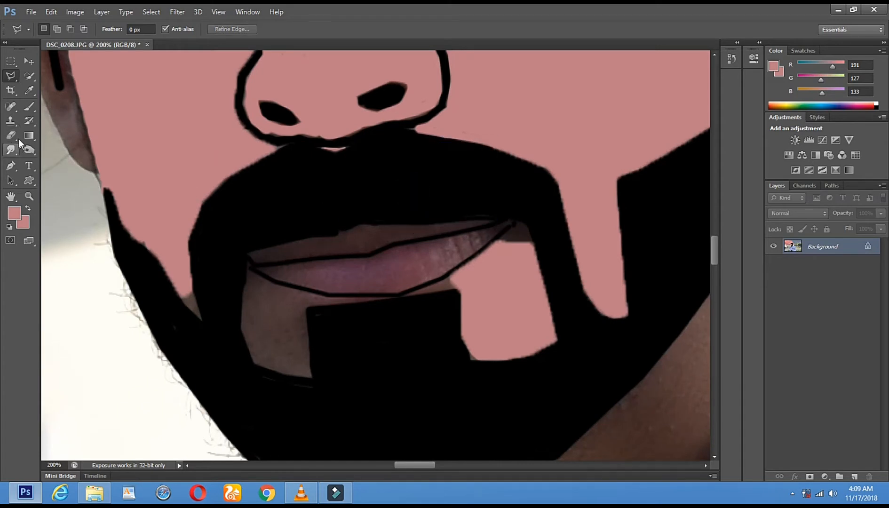
Set the Eraser to 6 px and paint the remaining skin beside the right-hand mouth corner pink
left_click(11, 136)
right_click(439, 226)
left_click_drag(473, 252, 457, 252)
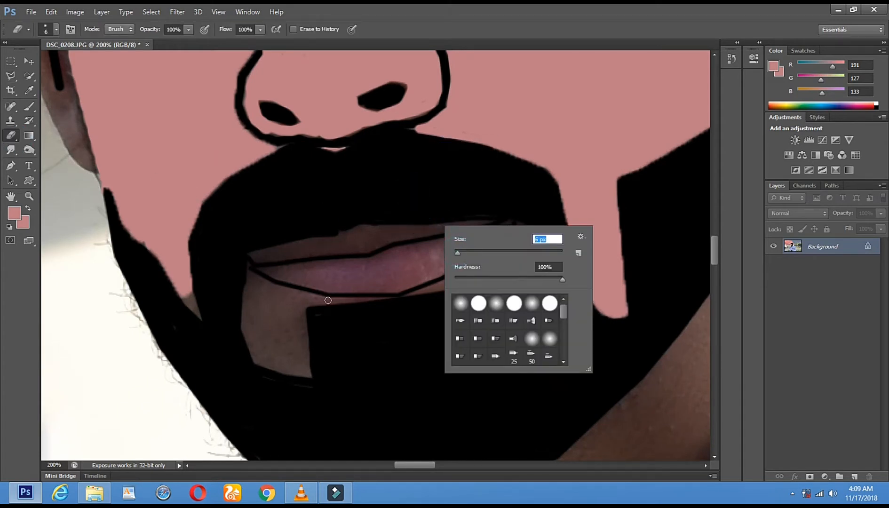
left_click(276, 322)
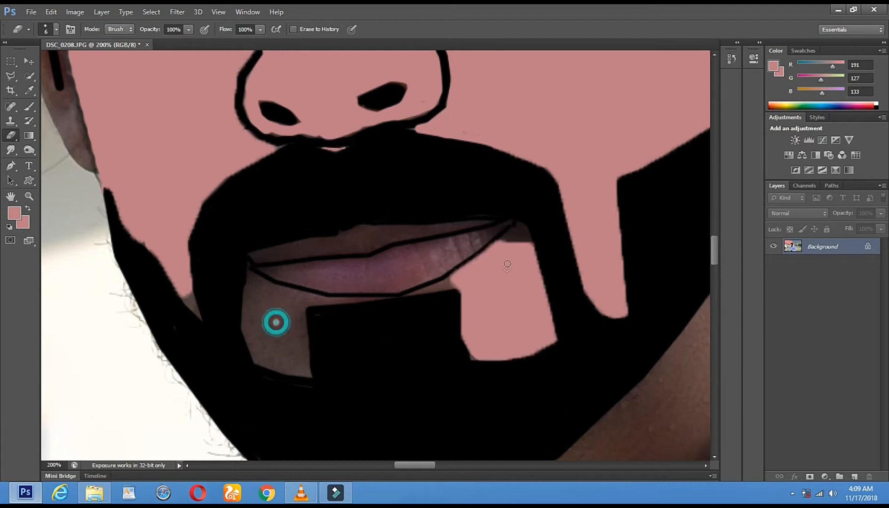
left_click(500, 242)
left_click(521, 228, "shift")
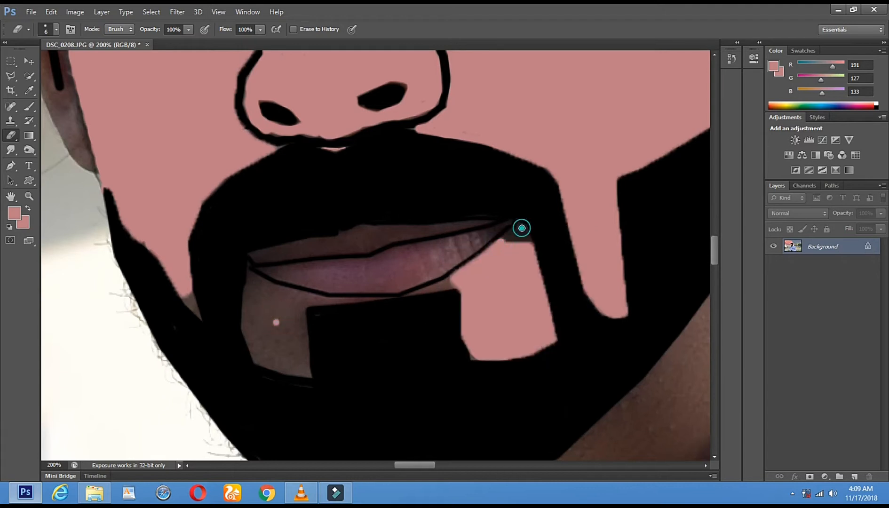
left_click(532, 250, "shift")
left_click(521, 236)
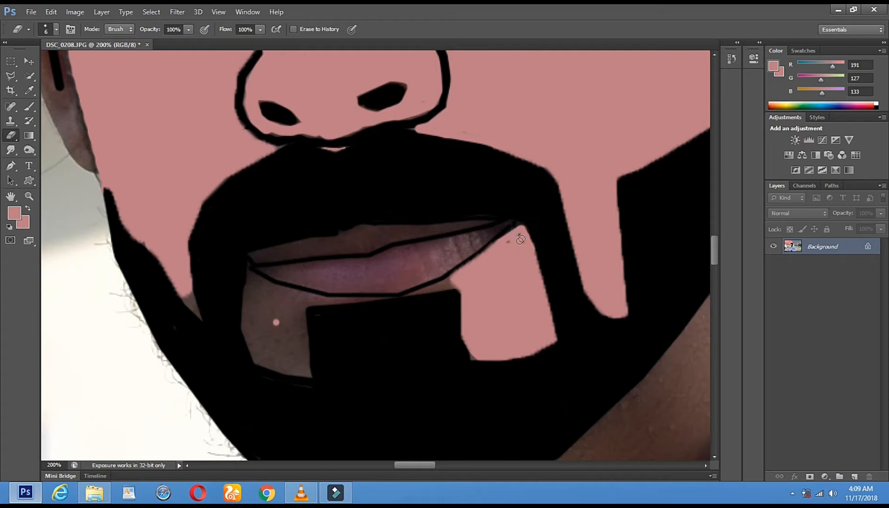
Paint a pink strip beneath the lower lip outline from the left-hand mouth corner to the lip's middle
left_click(249, 276)
left_click(289, 292, "shift")
left_click(341, 300, "shift")
left_click(379, 297, "shift")
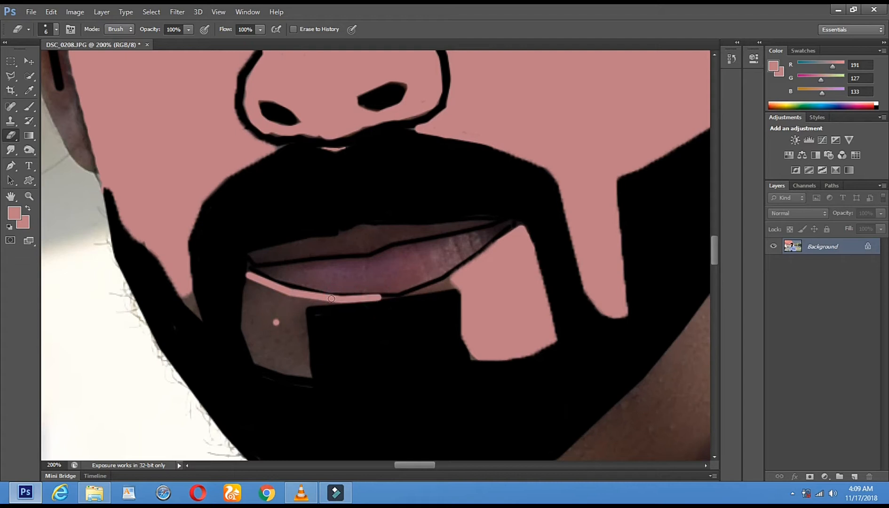
Set the Eraser to 13 px and fill the skin patch below the left-hand mouth corner with pink
right_click(266, 305)
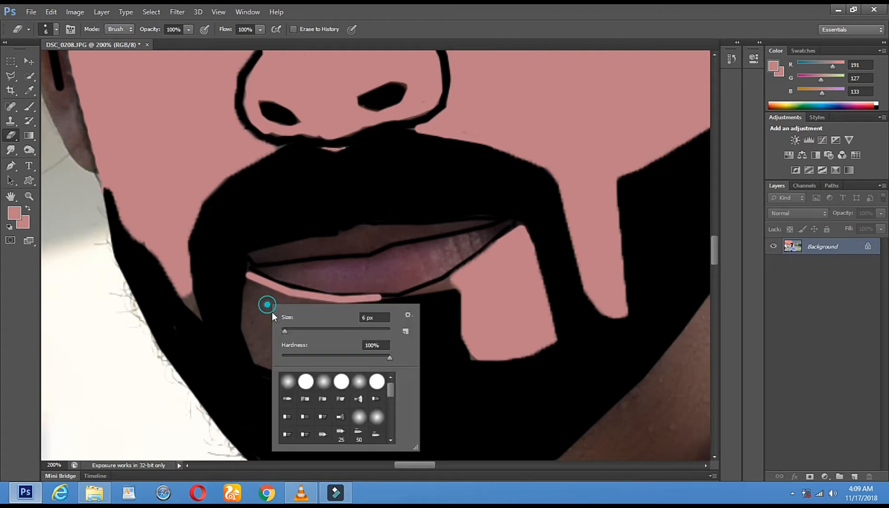
mouse_move(284, 332)
left_mouse_down()
mouse_move(248, 316)
mouse_move(260, 355)
mouse_move(308, 371)
left_mouse_up()
left_click(253, 284)
left_click(248, 315)
mouse_move(300, 302)
left_mouse_down()
mouse_move(291, 334)
mouse_move(281, 318)
mouse_move(300, 362)
mouse_move(279, 349)
left_mouse_up()
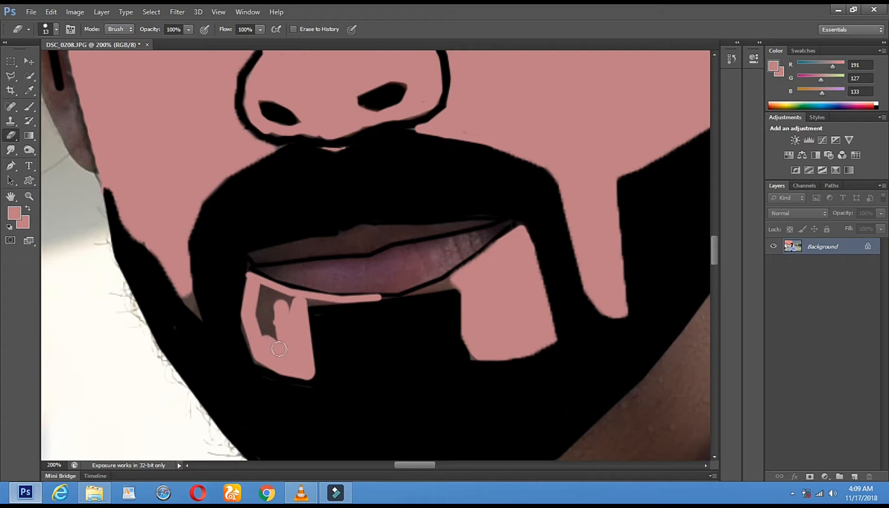
left_click_drag(265, 308, 268, 343)
left_click_drag(263, 294, 293, 300)
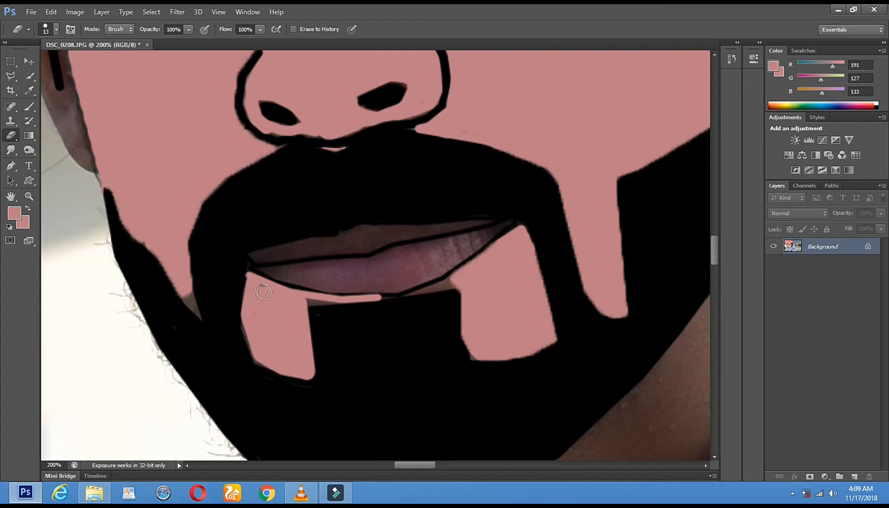
Set the Eraser to 1 px and paint the narrow gap between the lower lip and the right-hand part of the chin beard pink
right_click(503, 296)
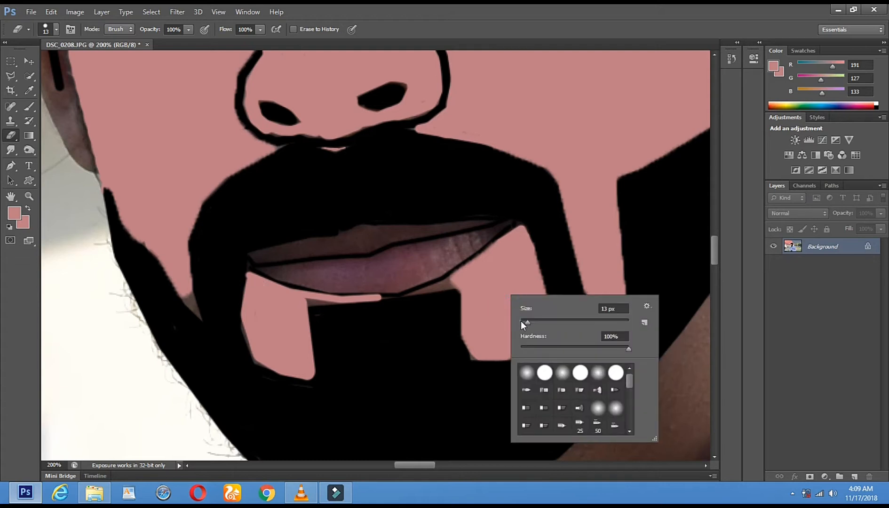
left_click(520, 321)
key("Return")
left_click_drag(413, 292, 450, 281)
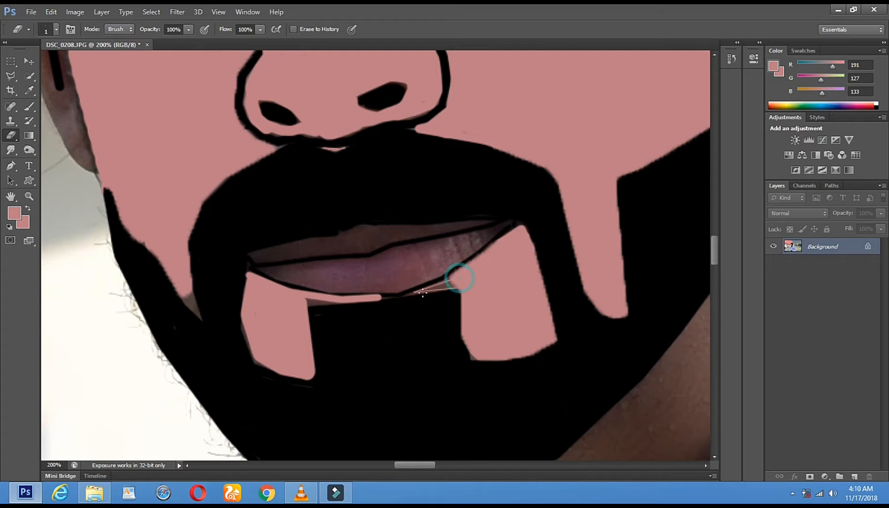
left_click(406, 294)
left_click(455, 282, "shift")
left_click(411, 291)
left_click(453, 278, "shift")
left_click(452, 284)
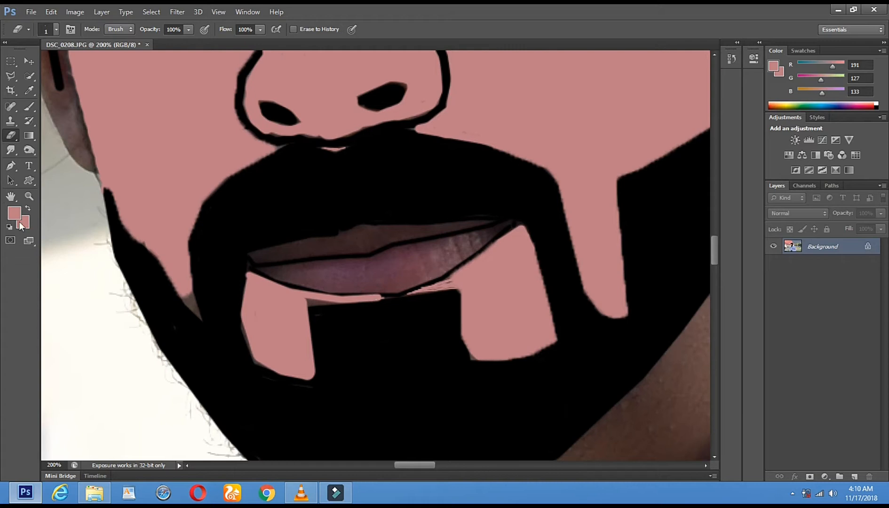
Set the Eraser to 6 px and paint a pink strip along the underside of the left-hand eye's outline
left_click(28, 202)
left_click(446, 277, "alt")
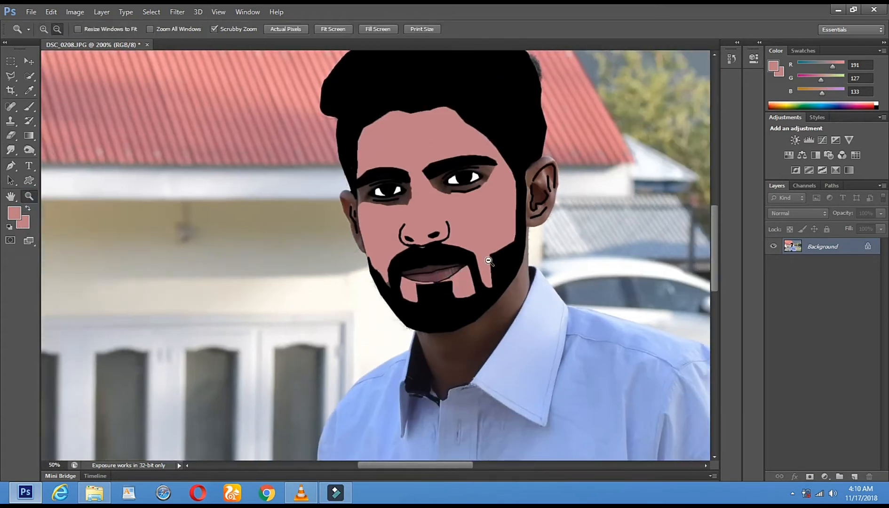
left_click(442, 162)
left_click(408, 225)
left_click(407, 226)
left_click(406, 229)
left_click(420, 287)
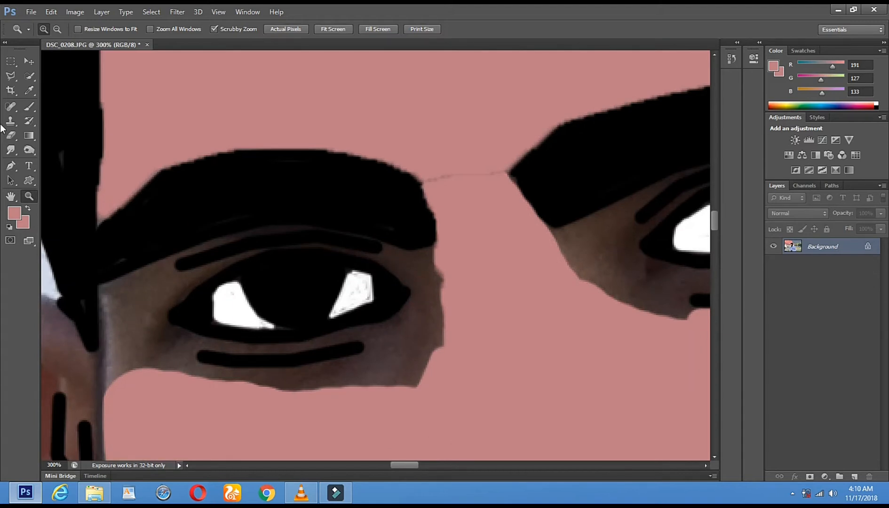
left_click(29, 76)
left_click(11, 136)
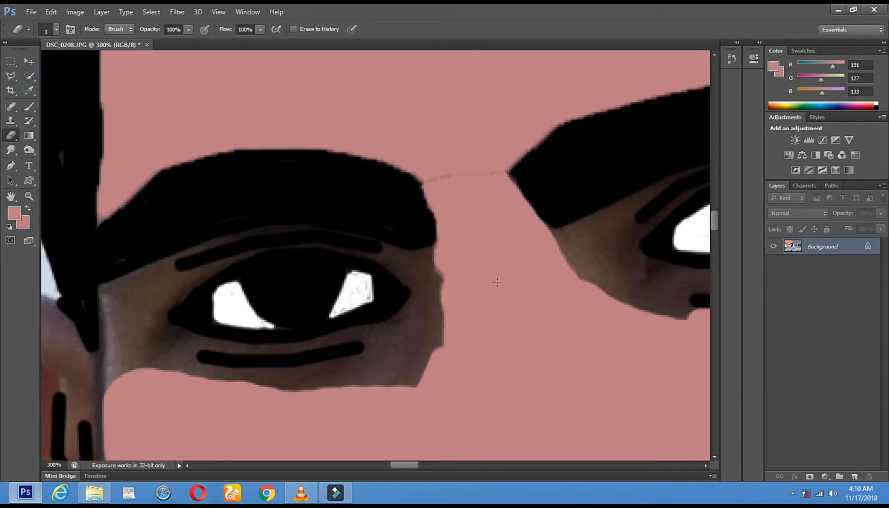
right_click(491, 320)
left_click(508, 309)
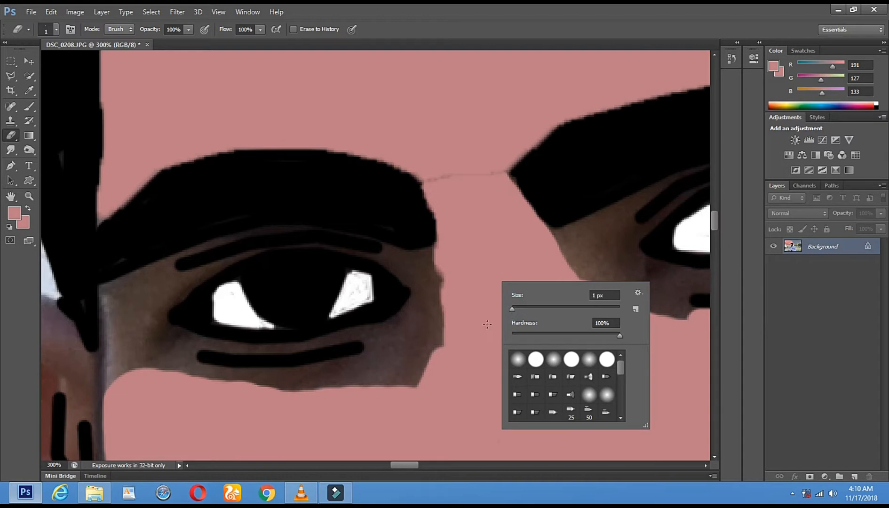
left_click(515, 309)
left_click_drag(398, 331, 406, 367)
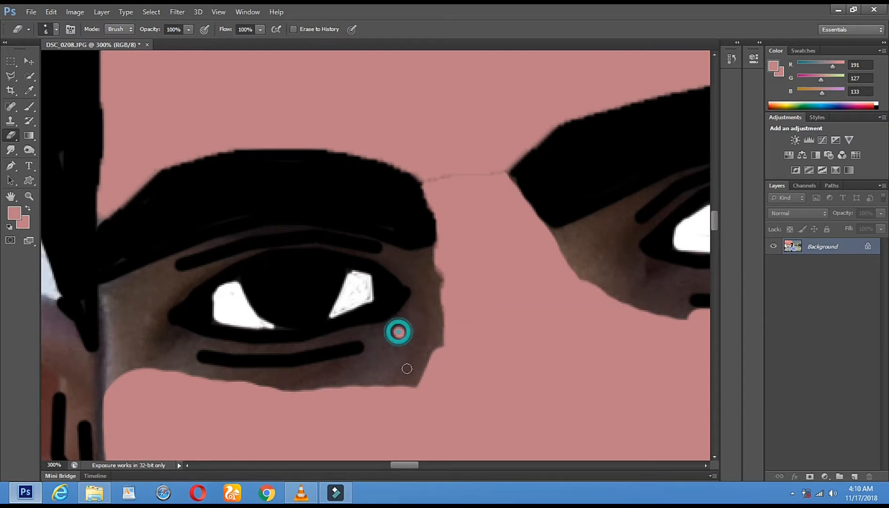
mouse_move(390, 324)
left_mouse_down()
mouse_move(305, 346)
mouse_move(202, 341)
left_mouse_up()
left_click(170, 330, "shift")
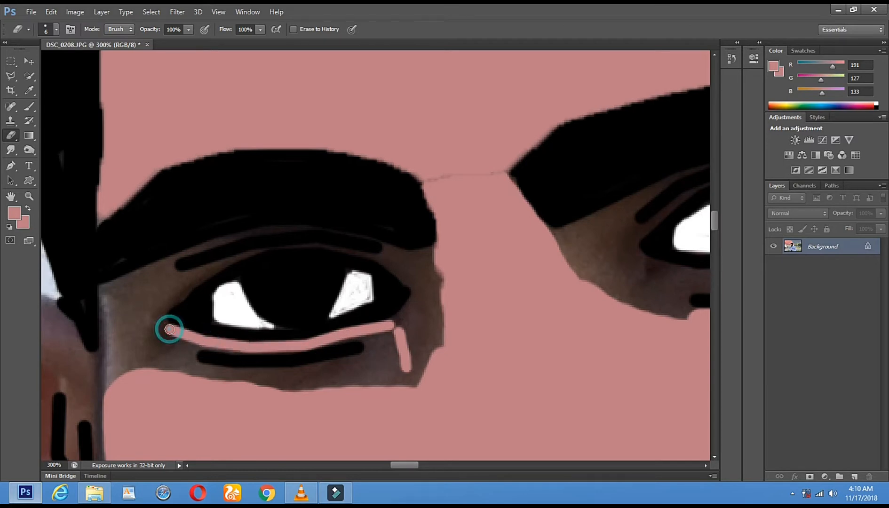
Trace the outer end and lower edge of the crease line beneath the left-hand eye in pink
left_click_drag(192, 351, 193, 367)
left_click(229, 371, "shift")
left_click(302, 371, "shift")
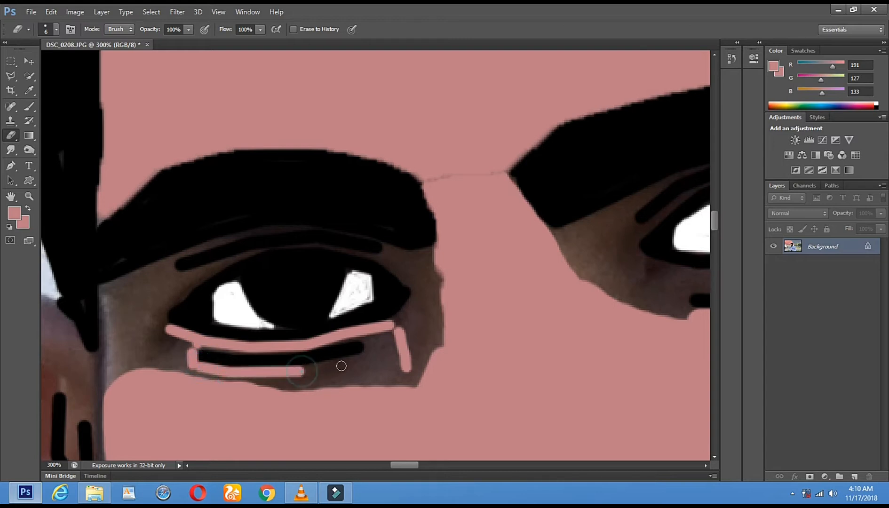
left_click(367, 354, "shift")
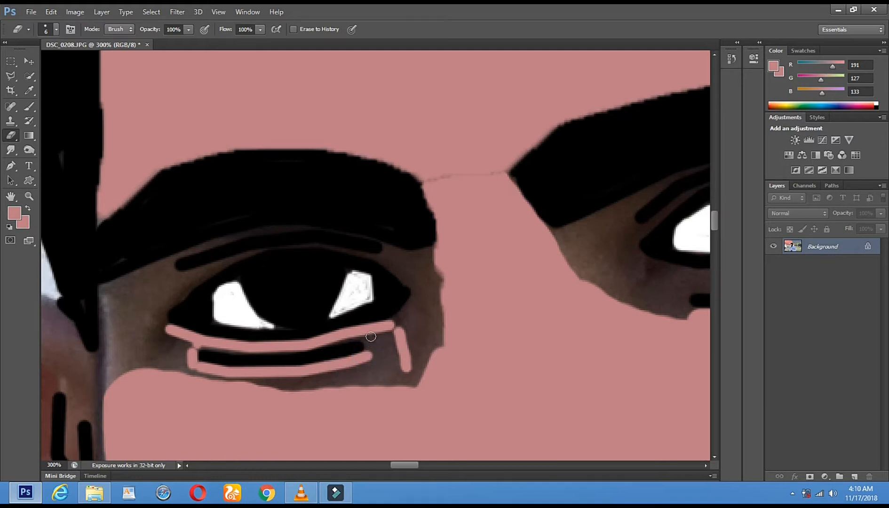
Set the Eraser to 43 px and fill the remaining skin below and beside the left-hand eye with pink
right_click(407, 341)
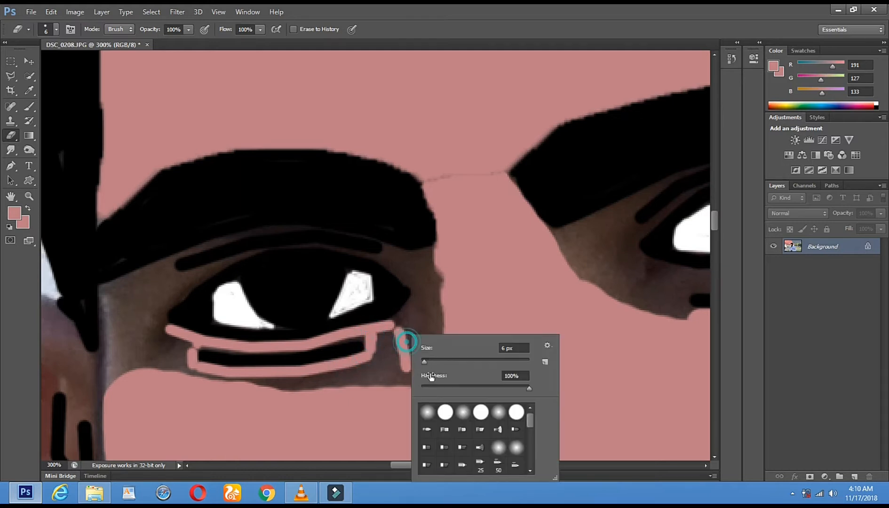
left_click(444, 362)
left_click(461, 291)
left_click(464, 365, "shift")
left_click(402, 382, "shift")
mouse_move(402, 382)
left_mouse_down()
mouse_move(307, 407)
mouse_move(371, 397)
mouse_move(441, 309)
mouse_move(337, 421)
mouse_move(357, 389)
mouse_move(318, 407)
mouse_move(152, 403)
mouse_move(157, 371)
mouse_move(143, 353)
mouse_move(158, 361)
left_mouse_up()
key("c")
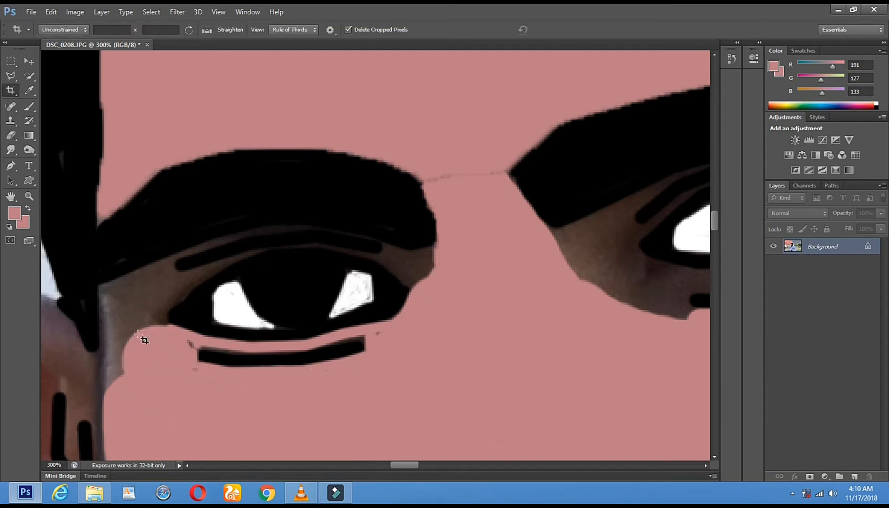
Set the Eraser to 16 px and paint the left-hand ear's outer rim pink from the top down to the lobe
left_click(29, 76)
scroll(212, 300, "left", 5)
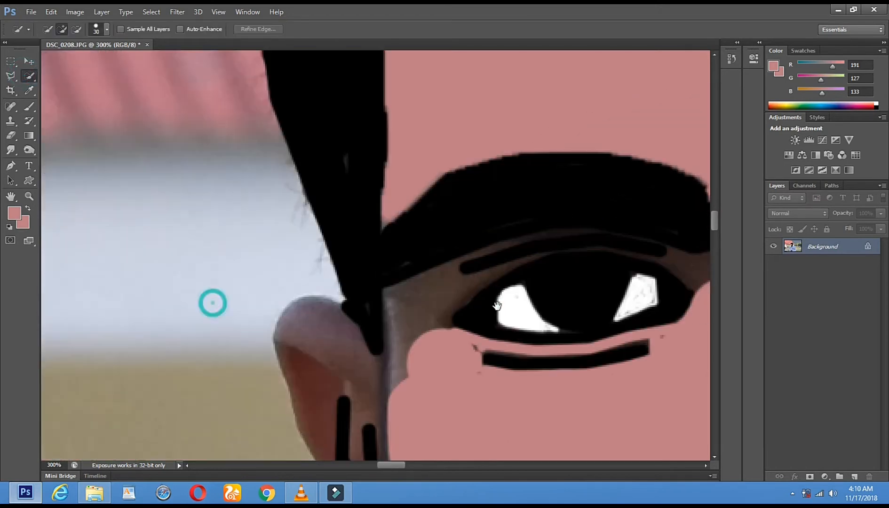
scroll(368, 198, "down", 3)
scroll(367, 198, "right", 2)
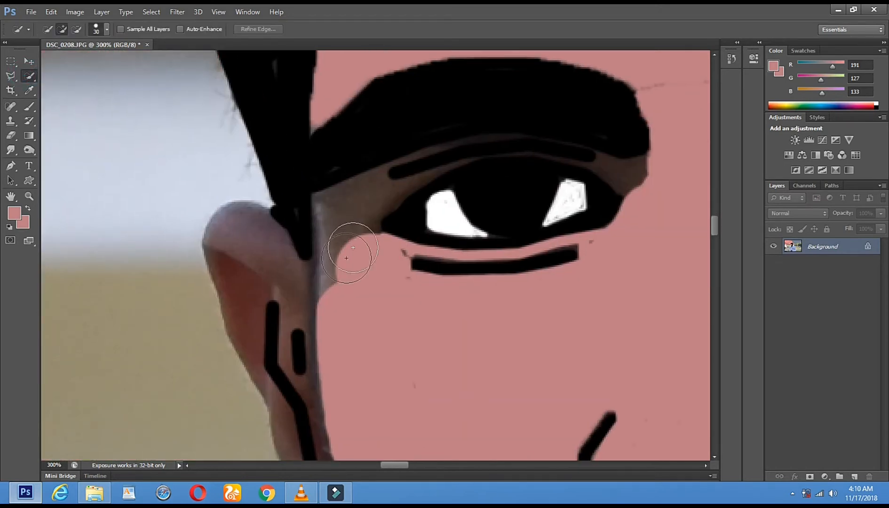
left_click(11, 135)
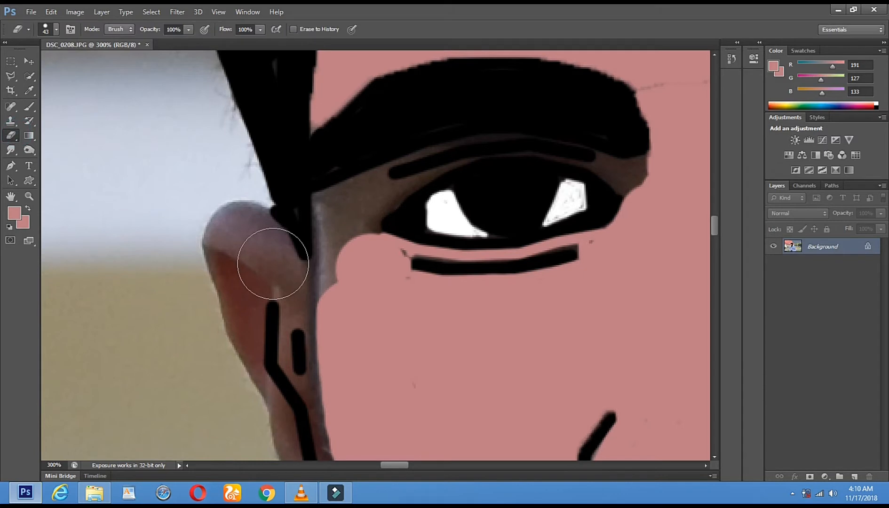
right_click(348, 263)
left_click_drag(376, 289, 371, 289)
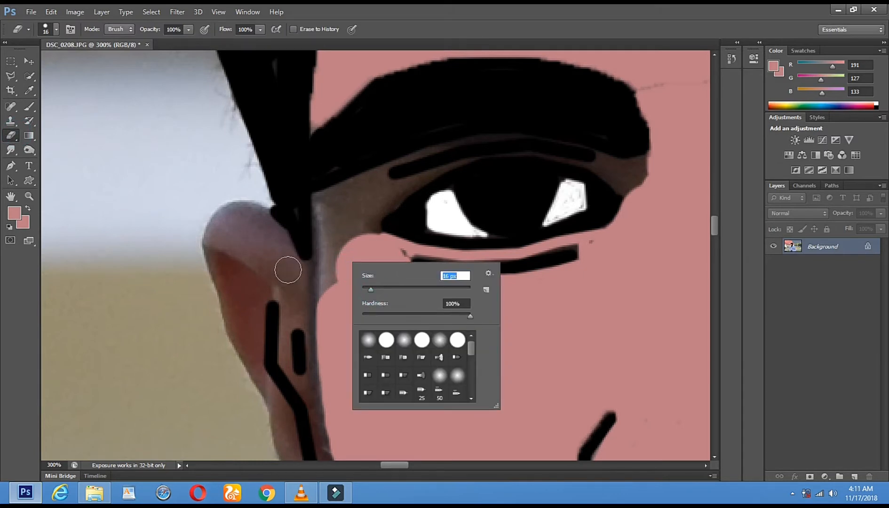
mouse_move(289, 263)
left_mouse_down()
mouse_move(254, 220)
mouse_move(224, 220)
mouse_move(212, 240)
mouse_move(238, 333)
left_mouse_up()
left_click_drag(266, 395, 272, 419)
left_click(282, 433, "shift")
left_click_drag(311, 380, 300, 229)
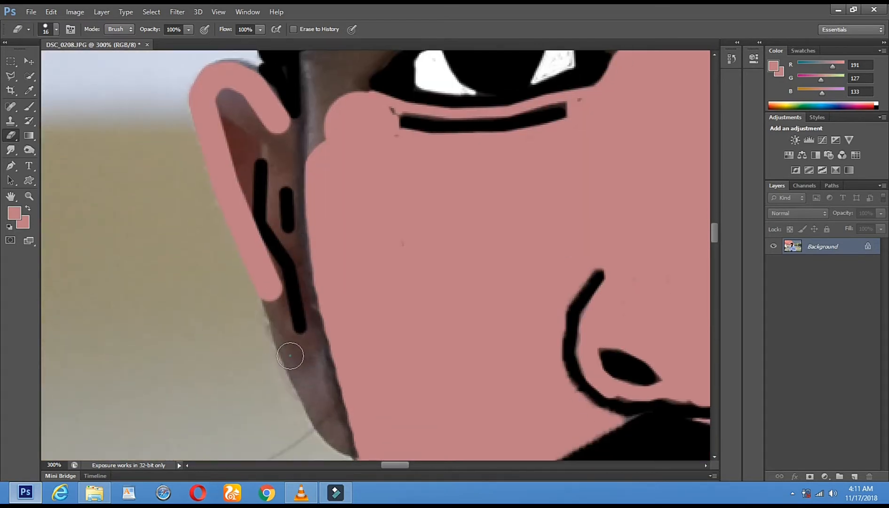
left_click(290, 356, "shift")
left_click(339, 430, "shift")
left_click(366, 444, "shift")
Fill the left-hand ear's upper interior and the skin between the hair and the eye's outer corner with pink
left_click_drag(395, 414, 353, 306)
mouse_move(257, 264)
left_mouse_down()
mouse_move(285, 330)
mouse_move(328, 345)
left_mouse_up()
left_click_drag(339, 205, 379, 323)
mouse_move(234, 202)
left_mouse_down()
mouse_move(239, 170)
mouse_move(236, 194)
mouse_move(239, 172)
mouse_move(221, 127)
mouse_move(265, 137)
mouse_move(243, 116)
mouse_move(290, 145)
left_mouse_up()
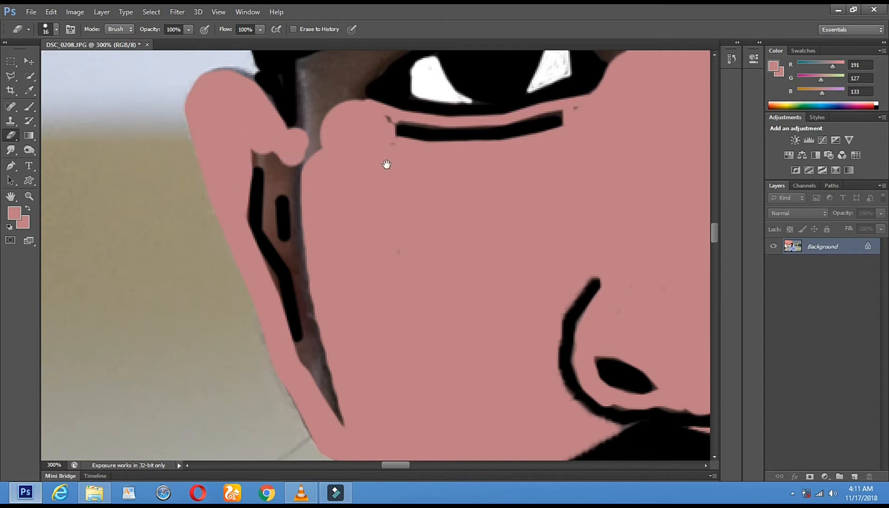
left_click_drag(386, 164, 431, 270)
mouse_move(358, 185)
left_mouse_down()
mouse_move(403, 154)
mouse_move(414, 165)
mouse_move(393, 184)
mouse_move(385, 208)
mouse_move(393, 215)
mouse_move(373, 182)
mouse_move(382, 219)
mouse_move(422, 224)
mouse_move(389, 200)
left_mouse_up()
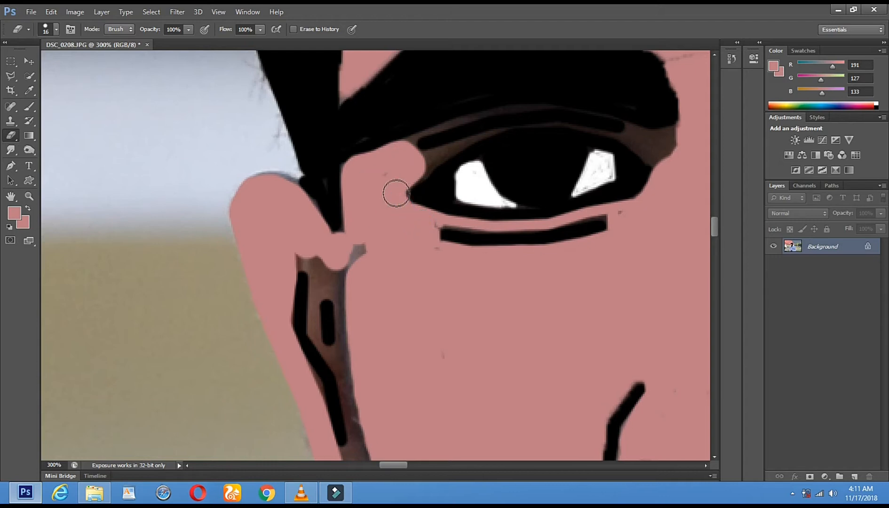
Set the Eraser to 2 px and paint a thin pink line between the left-hand eyebrow and the upper eyelid crease
right_click(479, 197)
left_click_drag(496, 228, 497, 233)
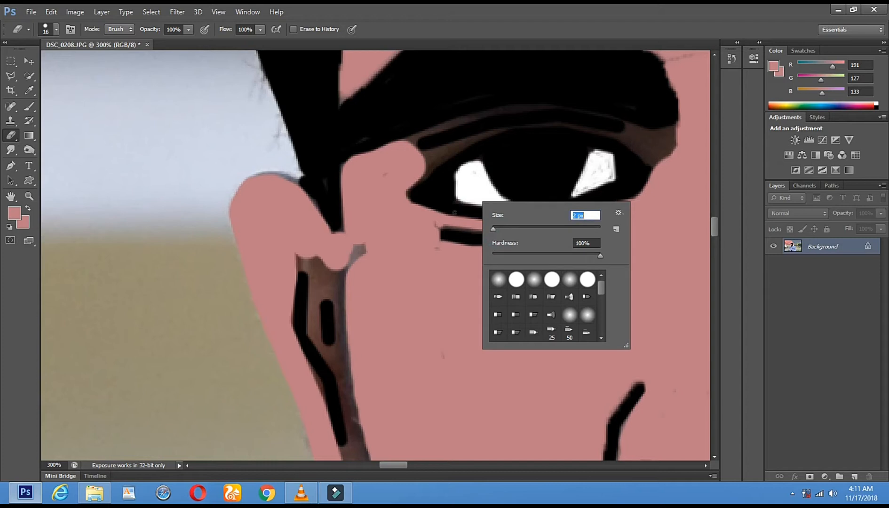
key("Return")
left_click(446, 197)
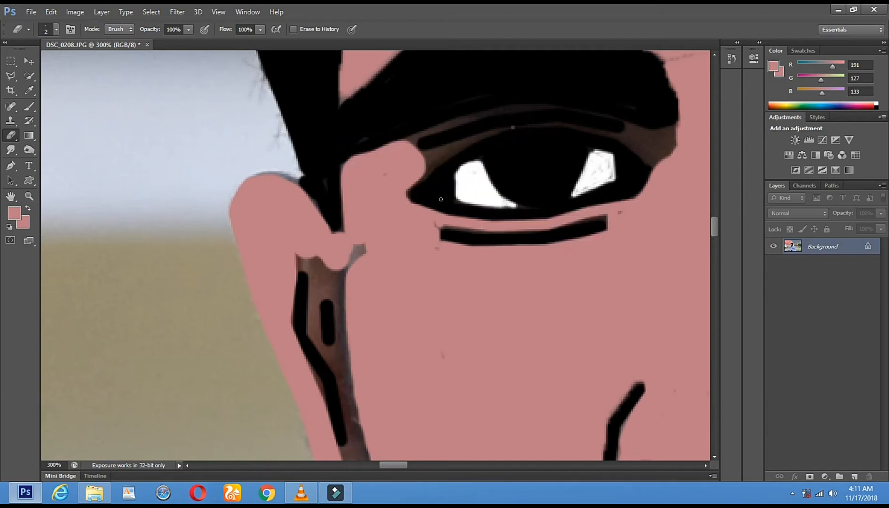
left_click_drag(472, 246, 454, 276)
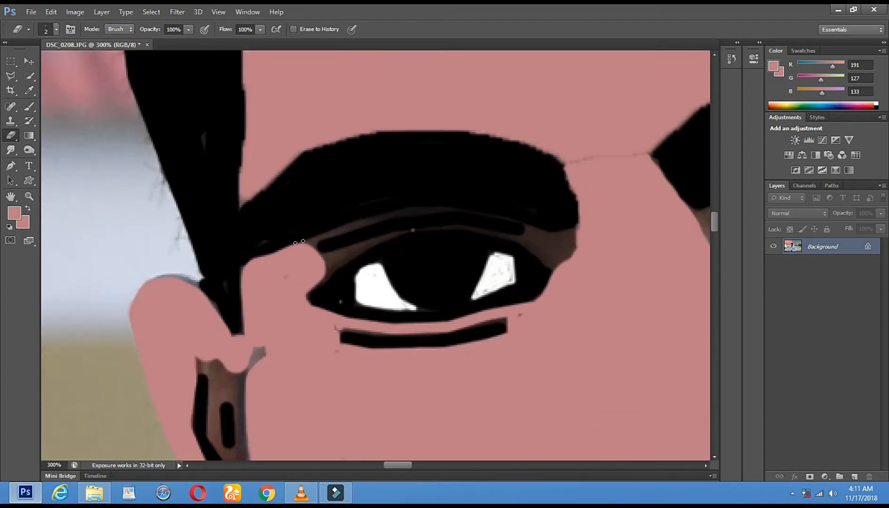
mouse_move(297, 249)
left_mouse_down()
mouse_move(329, 233)
mouse_move(427, 212)
left_mouse_up()
left_click(447, 212, "shift")
left_click(469, 211, "shift")
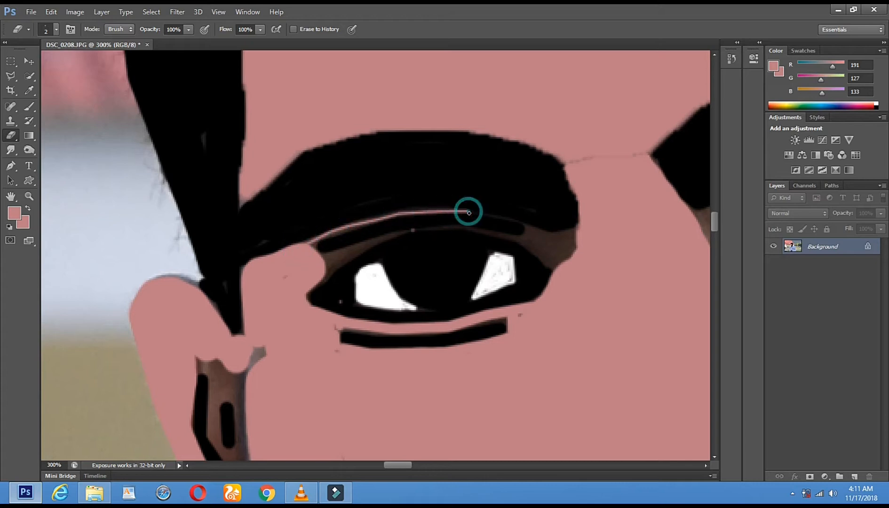
left_click(505, 217, "shift")
left_click(529, 228, "shift")
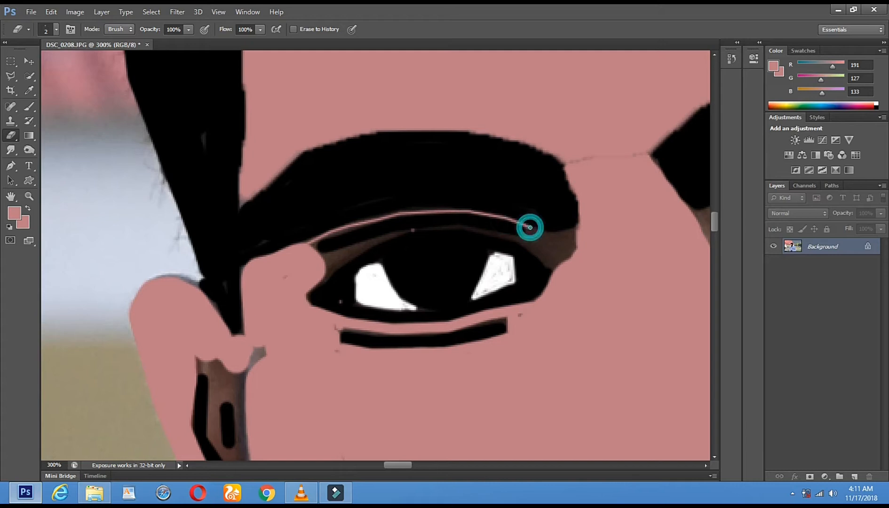
Paint a thin pink line beneath the left-hand eyelid crease and cover the skin above the eye's outer corner
left_click_drag(323, 257, 421, 228)
left_click(473, 229, "shift")
left_click(527, 238, "shift")
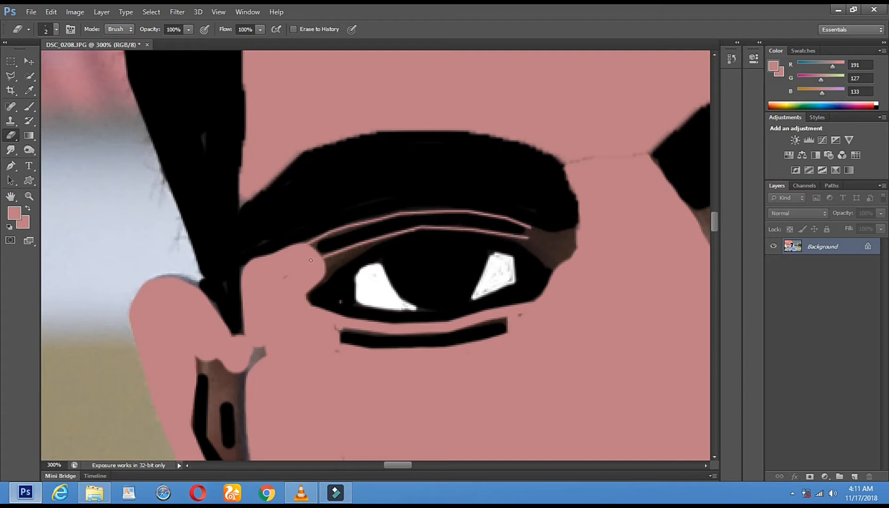
mouse_move(372, 244)
left_mouse_down()
mouse_move(318, 275)
mouse_move(342, 253)
mouse_move(318, 264)
mouse_move(383, 240)
mouse_move(317, 267)
left_mouse_up()
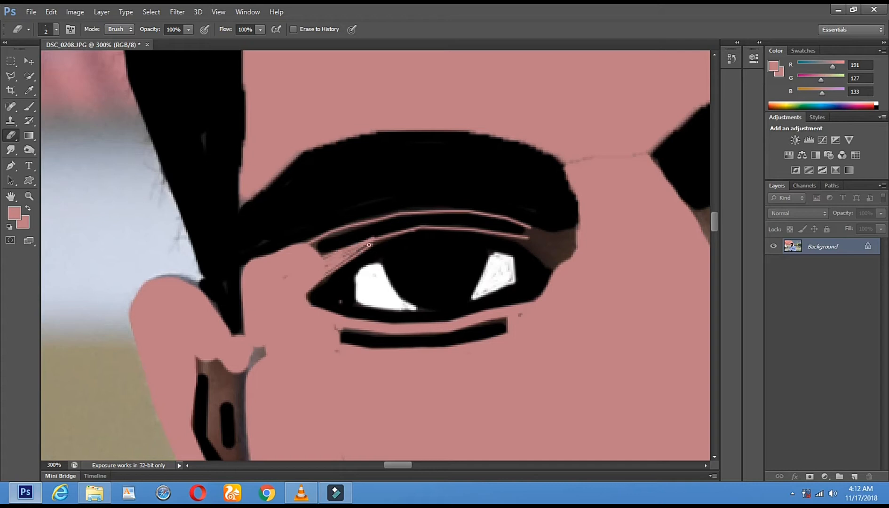
left_click_drag(370, 245, 320, 268)
Set the Eraser to 13 px and fill the skin between the left-hand eye's inner corner and the eyebrow with pink
right_click(267, 347)
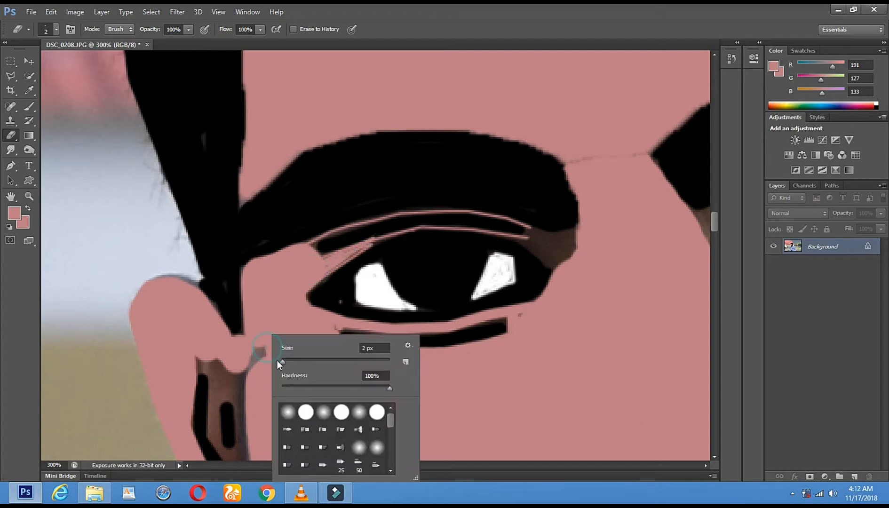
left_click(288, 363)
left_click_drag(541, 243, 587, 268)
left_click_drag(537, 241, 567, 271)
left_click_drag(548, 238, 606, 239)
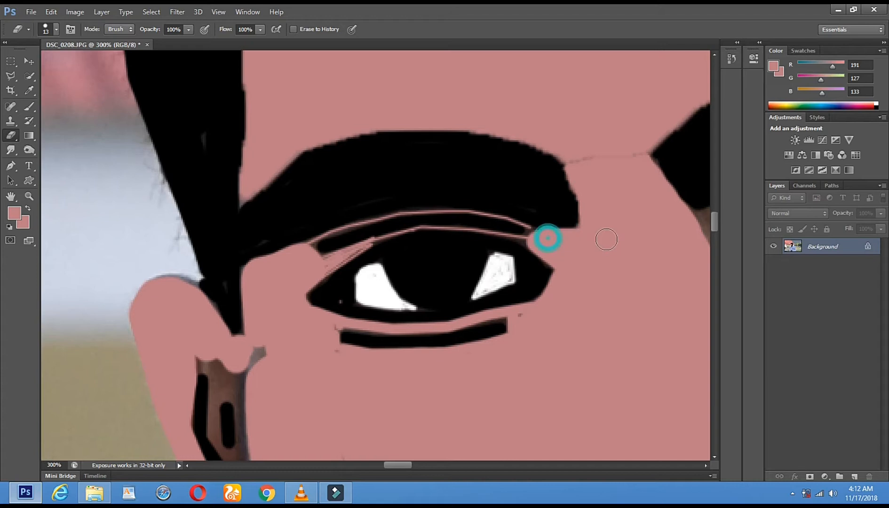
Paint a pink strip under the inner corner of the right-hand eye with the 13 px Eraser
left_click(29, 196)
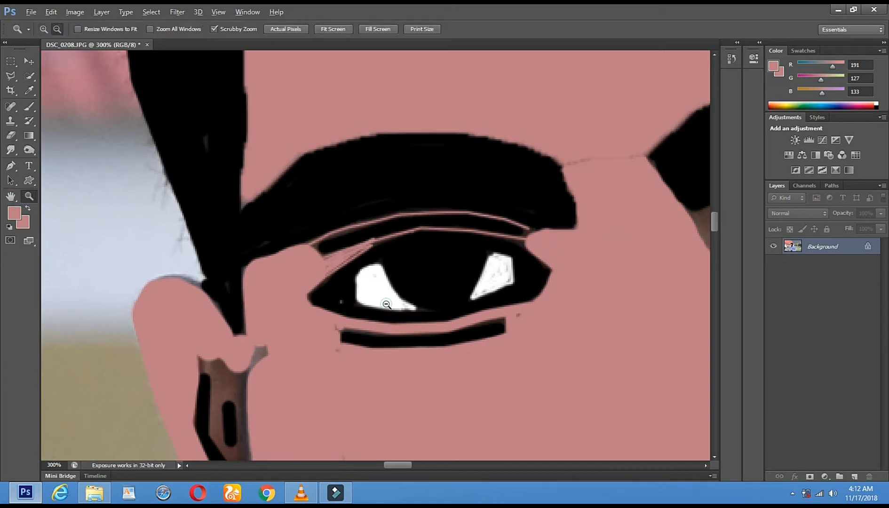
scroll(386, 304, "down", 5)
left_click(386, 304, "alt")
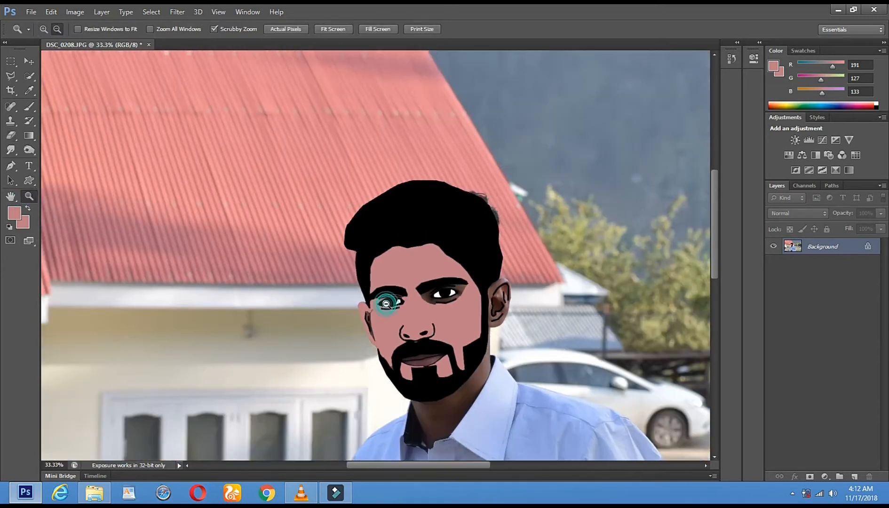
left_click(385, 303, "alt")
left_click(564, 341, "alt")
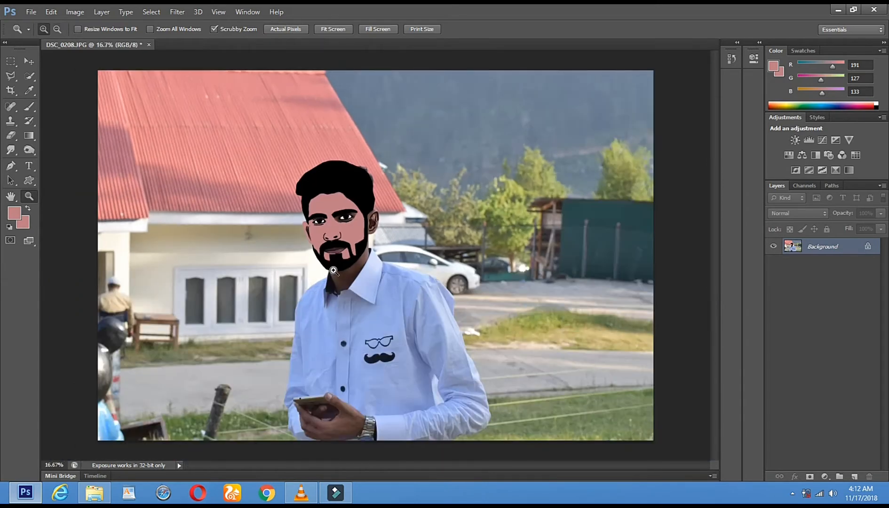
left_click(333, 270)
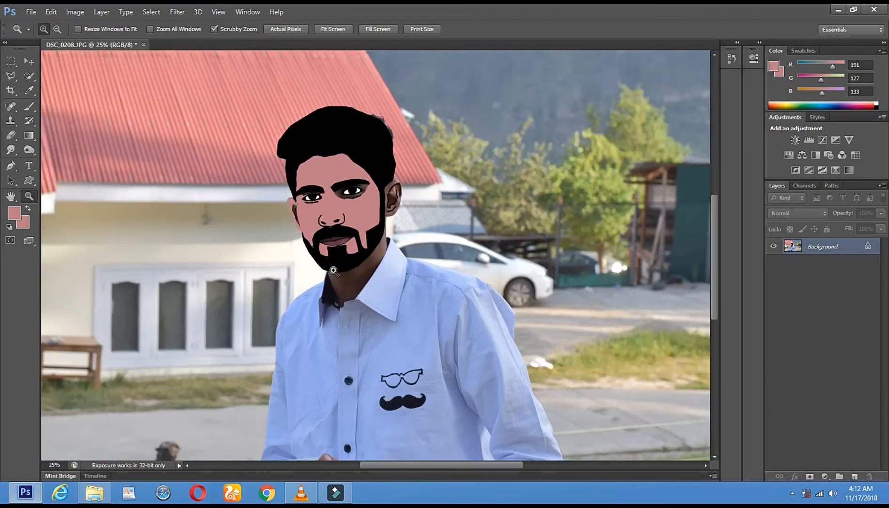
left_click(383, 168)
left_click(383, 167)
left_click(278, 248)
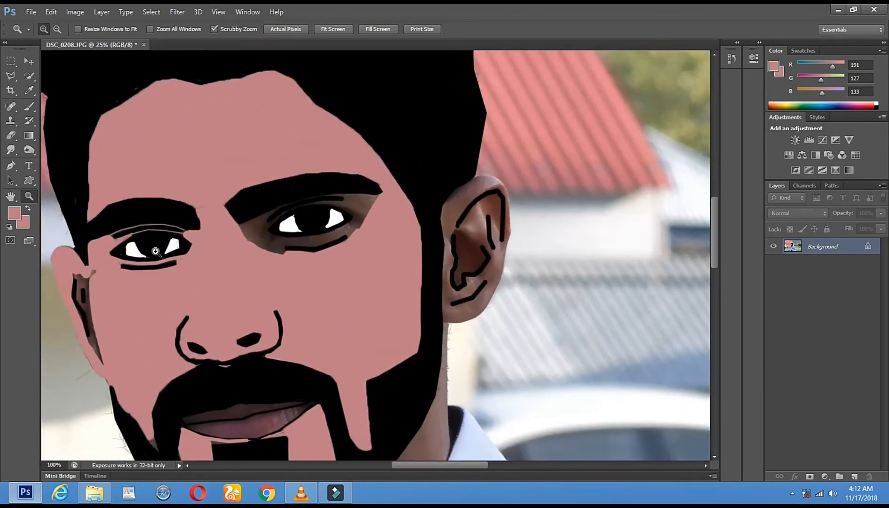
left_click(196, 229)
left_click(203, 219)
left_click(604, 178)
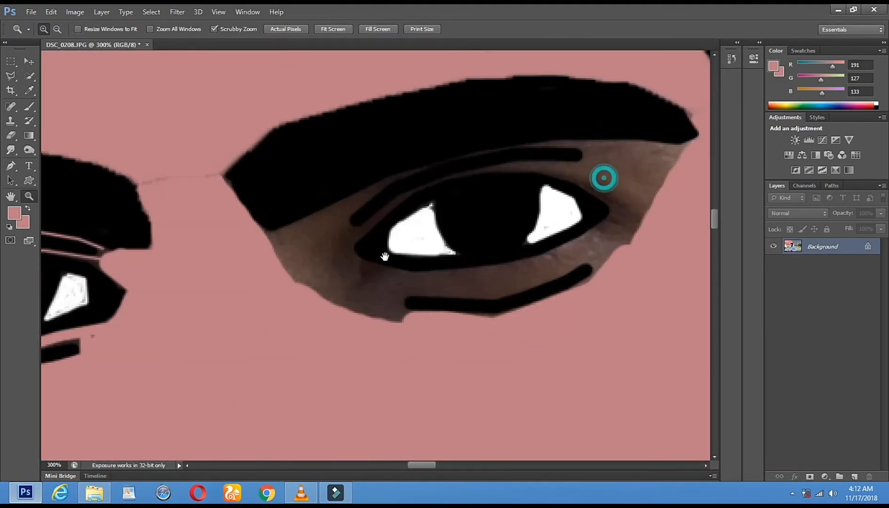
left_click(10, 135)
right_click(397, 231)
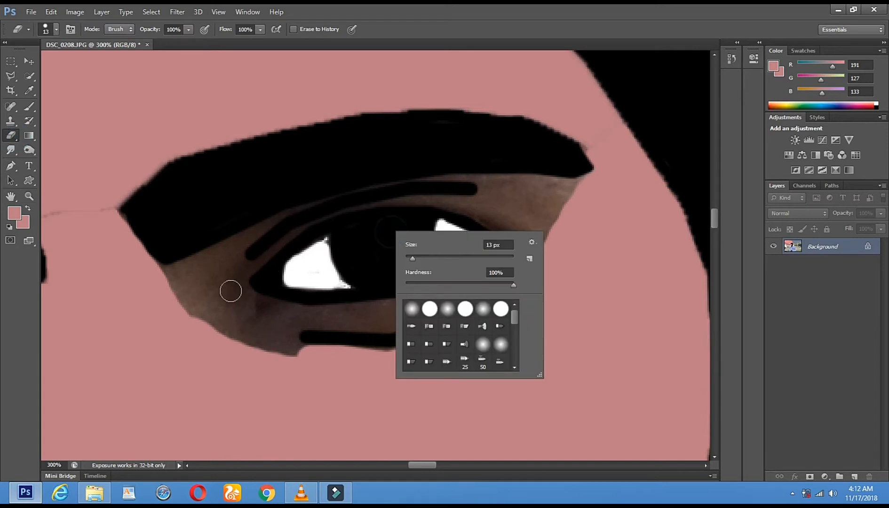
left_click(249, 308)
left_click(280, 311, "shift")
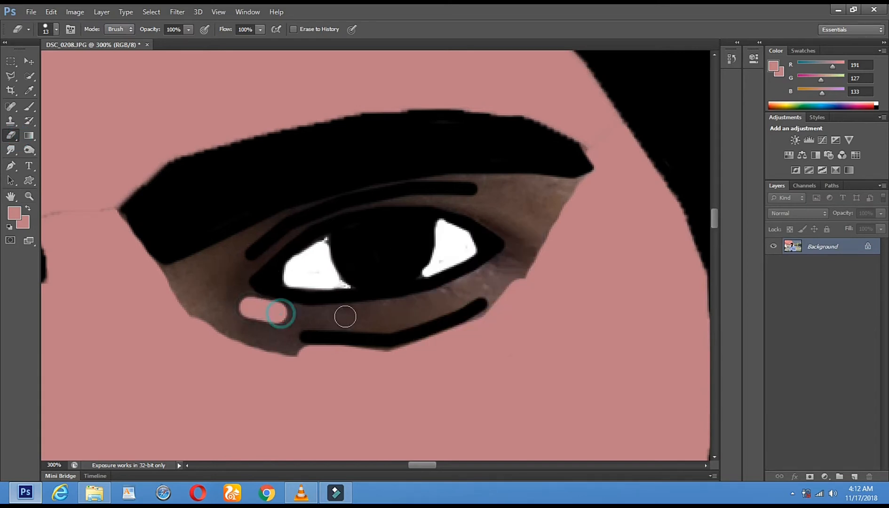
Erase the skin between the lower lid and the under-eye crease to flat pink, including the patch below the inner corner
left_click(357, 314, "shift")
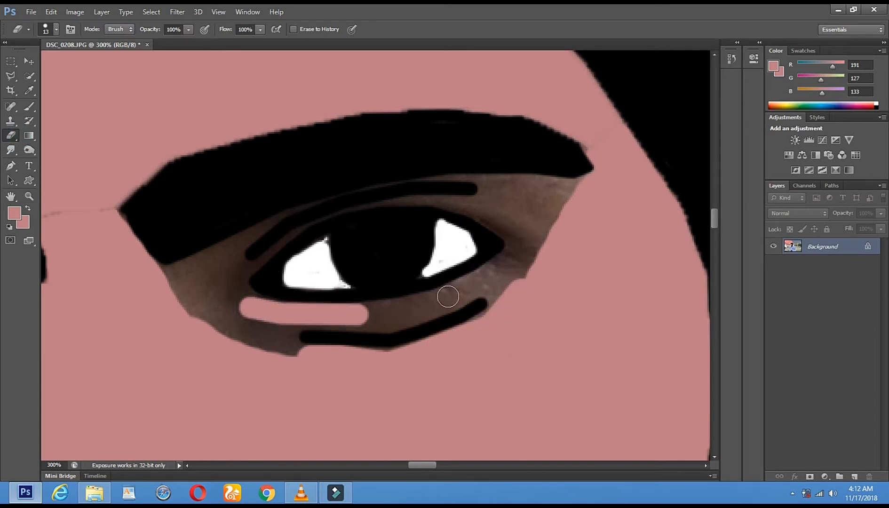
left_click(448, 297, "shift")
left_click(500, 271)
left_click_drag(512, 262, 518, 253)
mouse_move(425, 314)
left_mouse_down()
mouse_move(353, 321)
mouse_move(252, 314)
left_mouse_up()
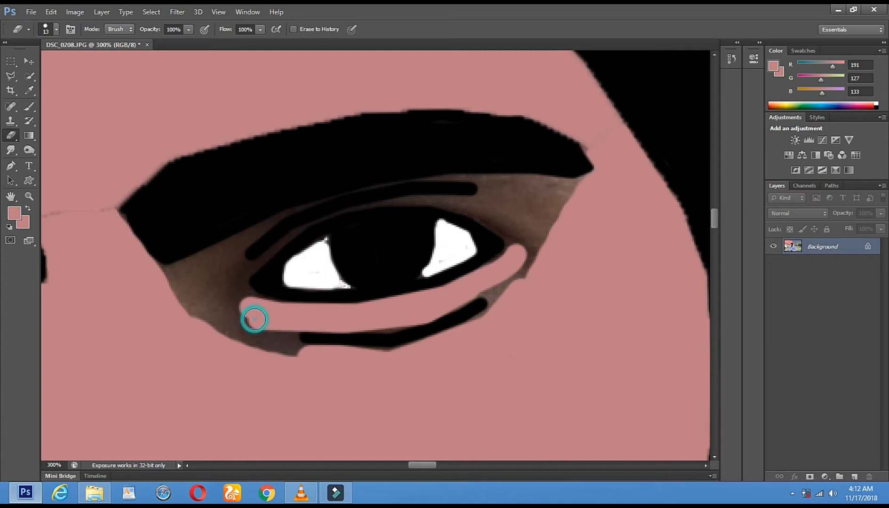
left_click(364, 321)
left_click(401, 320, "shift")
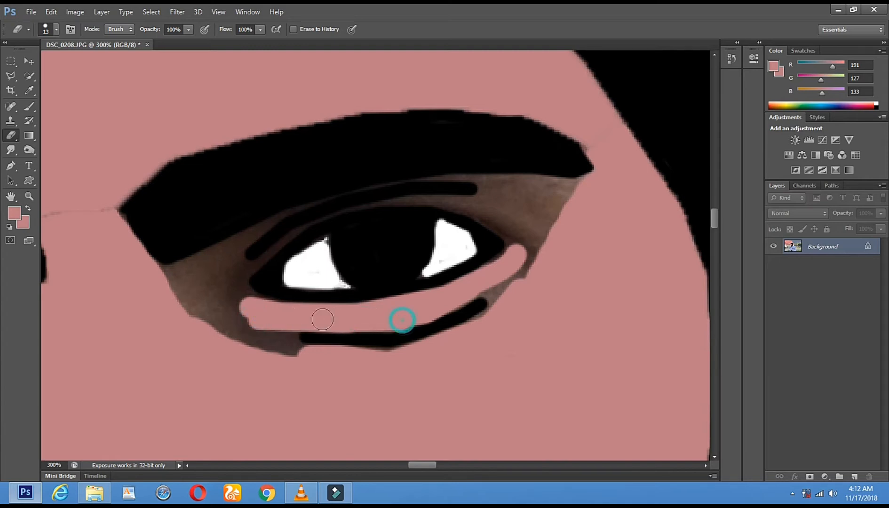
left_click(282, 332)
left_click_drag(304, 359, 206, 314)
Erase the brown skin between the eyebrow's tail and the outer eye corner to flat pink with the 13 px eraser
left_click(497, 184)
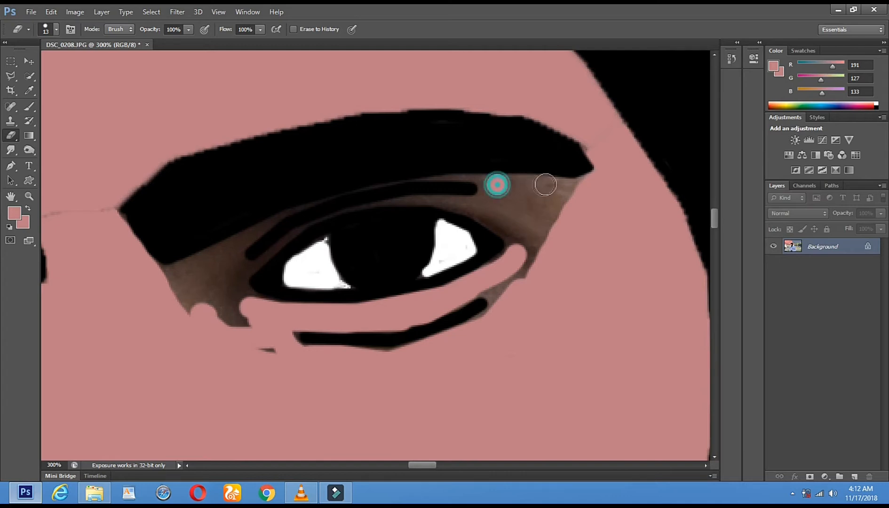
left_click(568, 187, "shift")
left_click(503, 198)
left_click(574, 226, "shift")
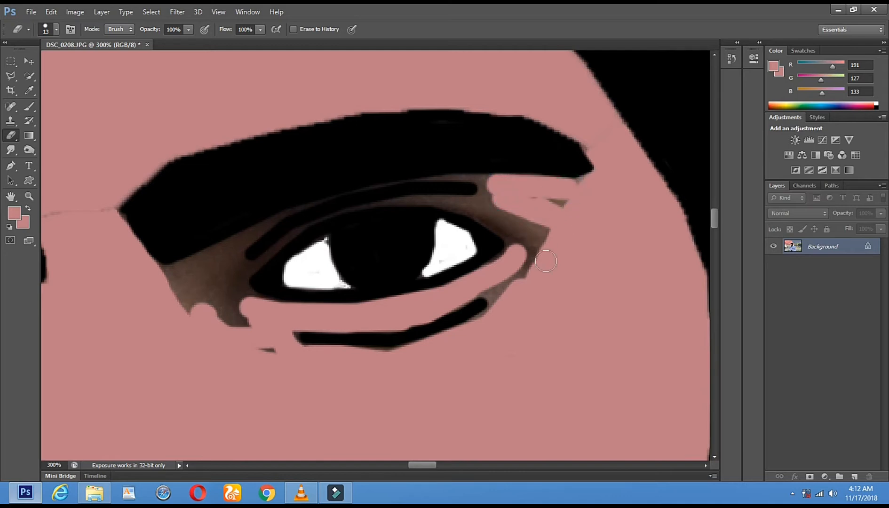
left_click(540, 253, "shift")
left_click(530, 228, "shift")
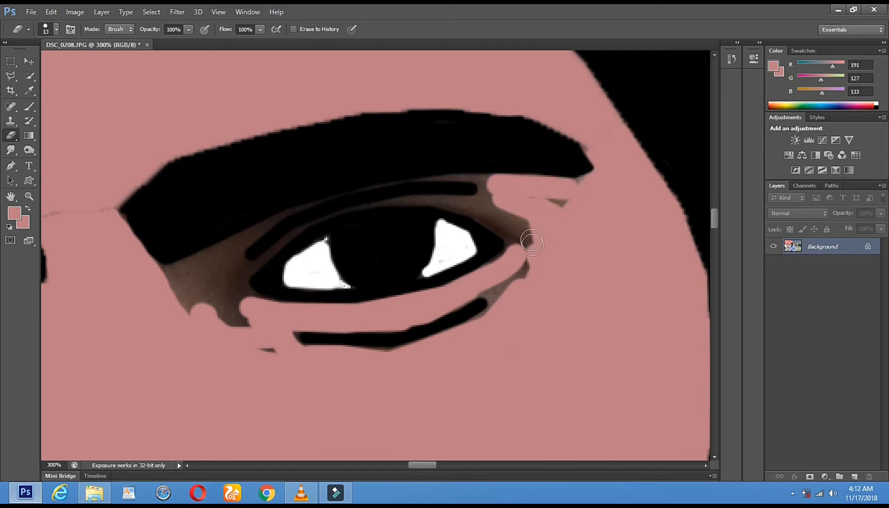
Set the eraser to 1 px and trace thin pink lines along the upper lid's edge from inner to outer corner
right_click(454, 216)
left_click_drag(473, 243, 469, 243)
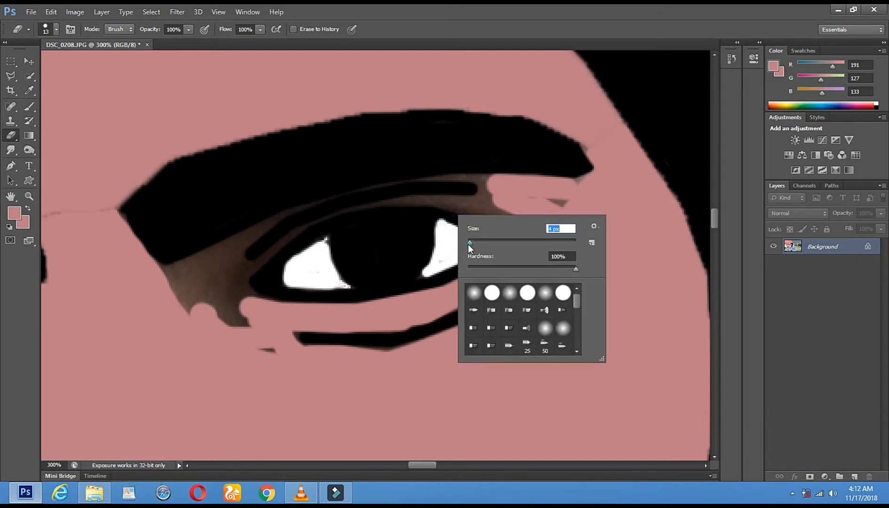
left_click(260, 259)
left_click(291, 234)
left_click(265, 254, "shift")
left_click(303, 227, "shift")
left_click(339, 213, "shift")
left_click(377, 206, "shift")
left_click(417, 204, "shift")
left_click(478, 215, "shift")
left_click(503, 236, "shift")
left_click(490, 205, "shift")
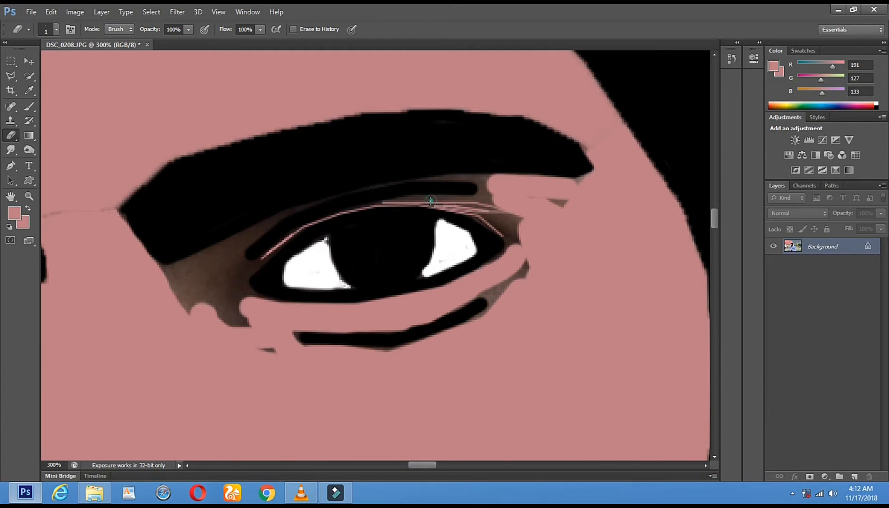
left_click(374, 203)
left_click(403, 199, "shift")
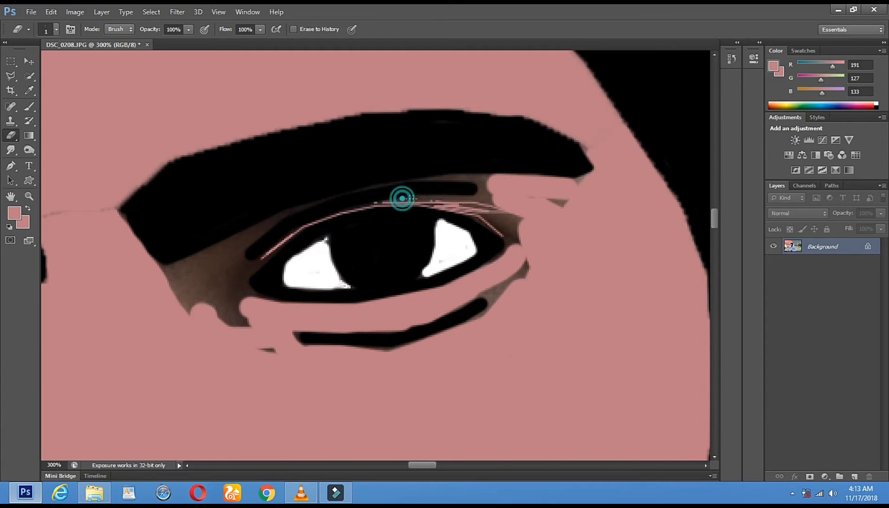
left_click(426, 199, "shift")
left_click(483, 199, "shift")
Set the eraser to 6 px and erase the skin above the outer half of the upper lid, around the outer corner
right_click(498, 201)
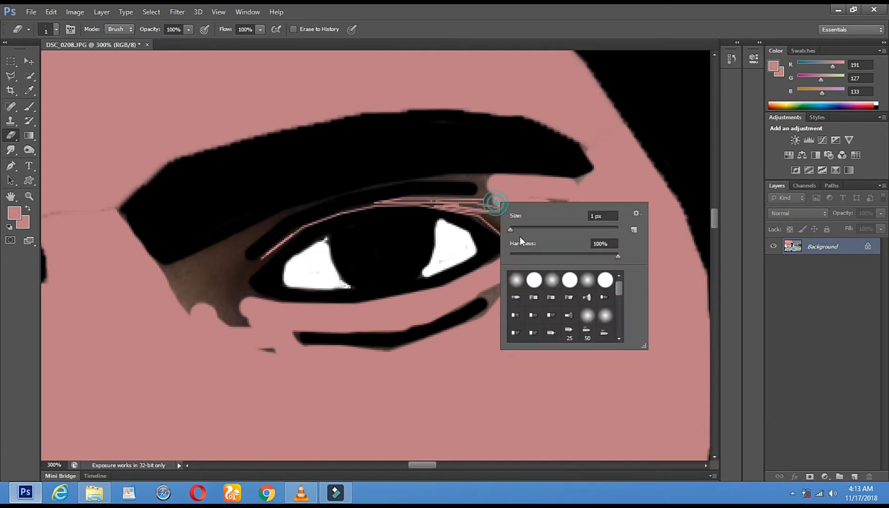
left_click(513, 230)
left_click(436, 201)
left_click(393, 201)
left_click(440, 200, "shift")
left_click(477, 209, "shift")
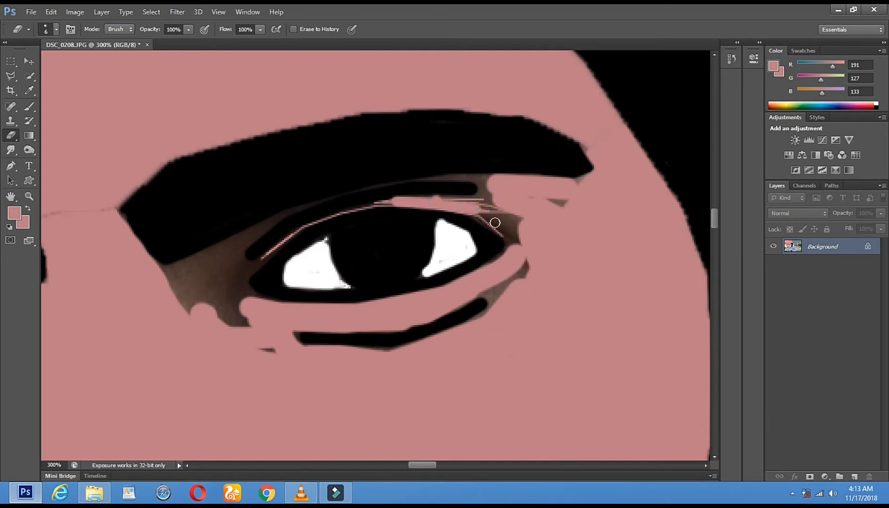
left_click(515, 240, "shift")
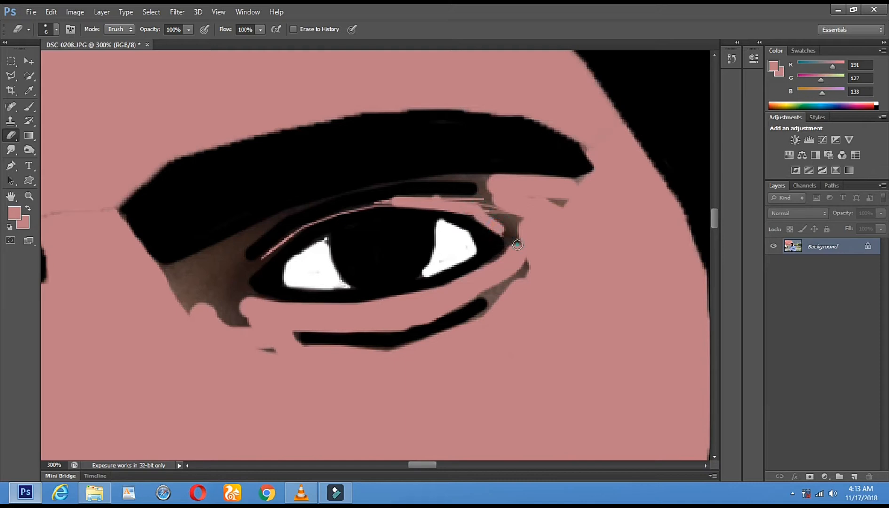
left_click(515, 225, "shift")
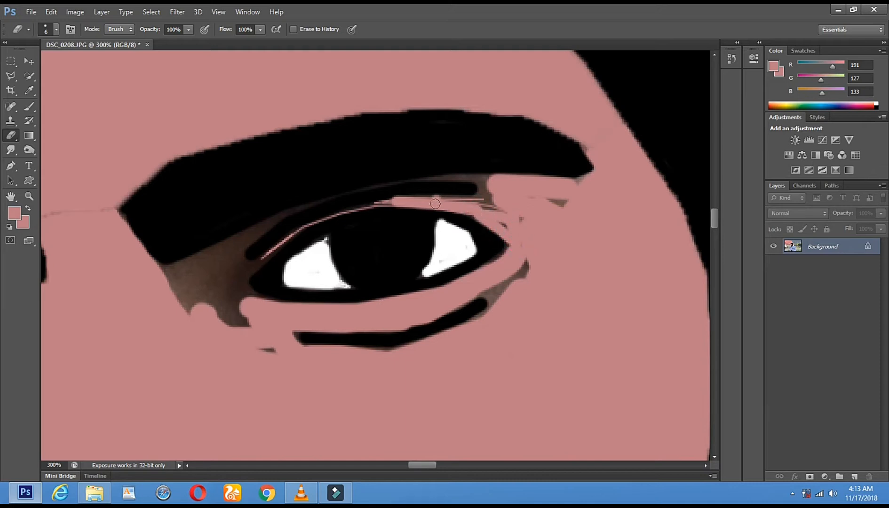
Extend the pink band between the upper lid and its crease line to the inner eye corner
left_click(396, 200)
left_click(346, 210, "shift")
left_click(308, 223, "shift")
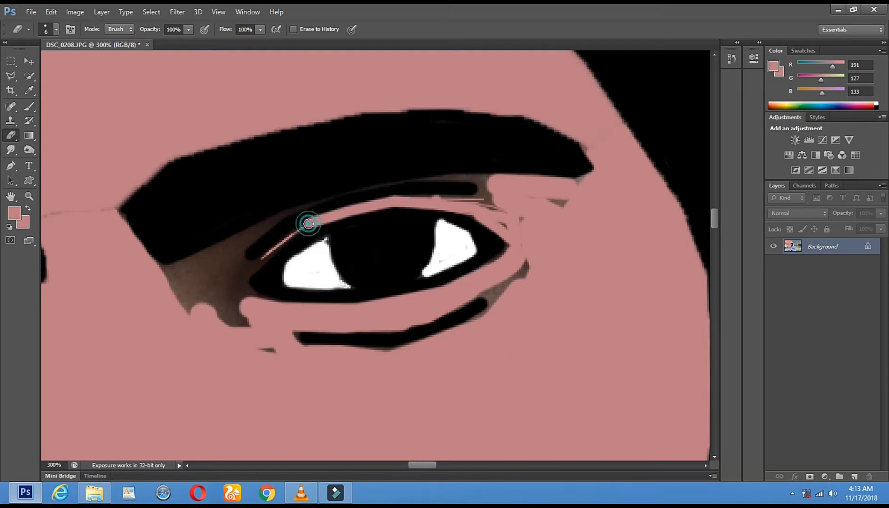
left_click(267, 255, "shift")
left_click(246, 270, "shift")
Erase the strip of skin between the upper crease line and the eyebrow's lower edge to flat pink
left_click(246, 240)
left_click(284, 212, "shift")
left_click(339, 190, "shift")
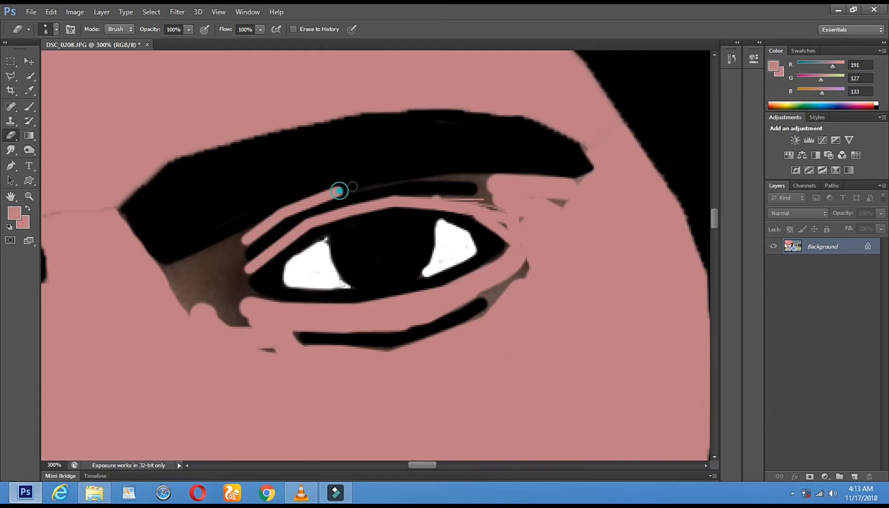
left_click(441, 175, "shift")
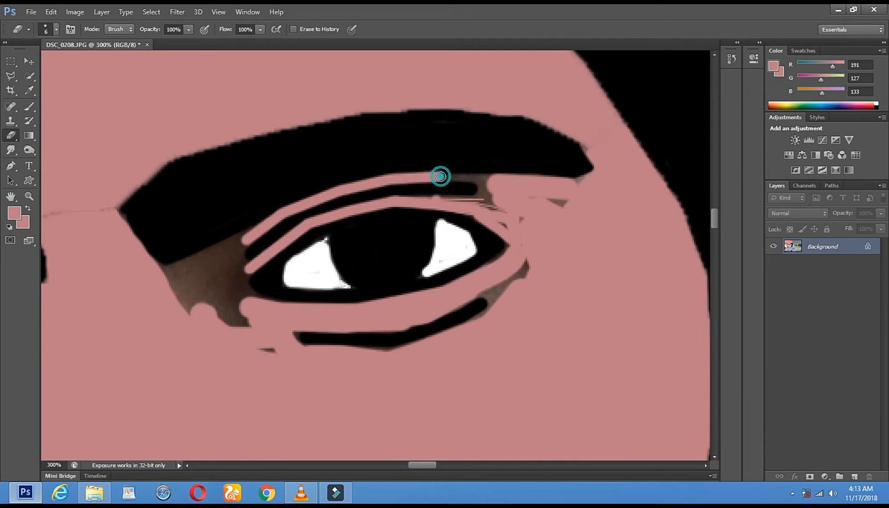
left_click(494, 183, "shift")
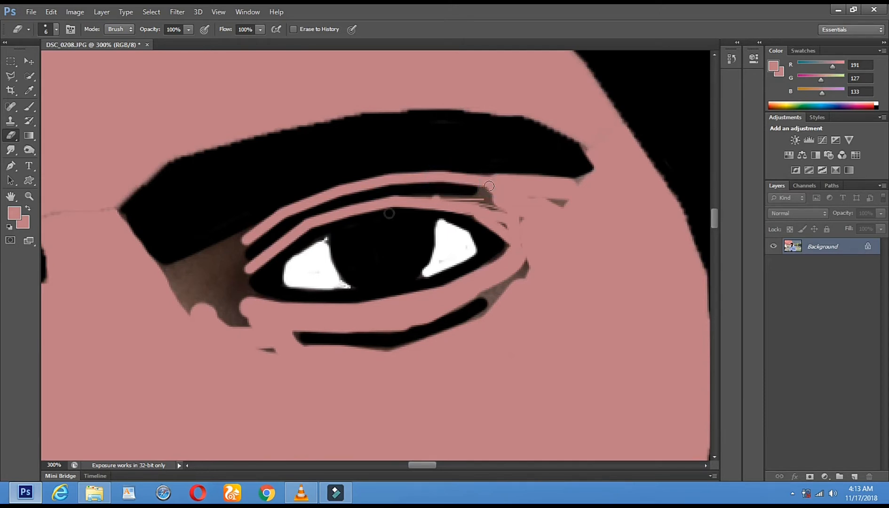
Set the eraser to 38 px and erase the large brown skin patch beside the inner eye corner
right_click(178, 303)
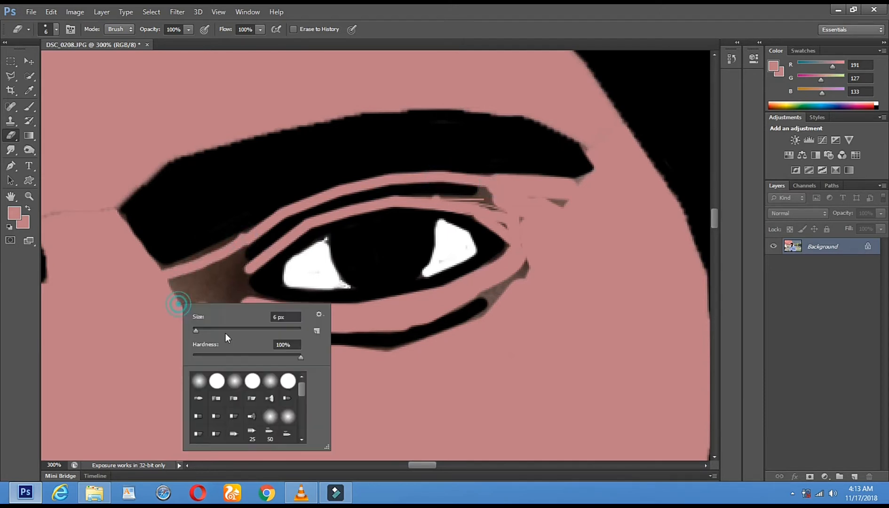
left_click_drag(206, 331, 210, 331)
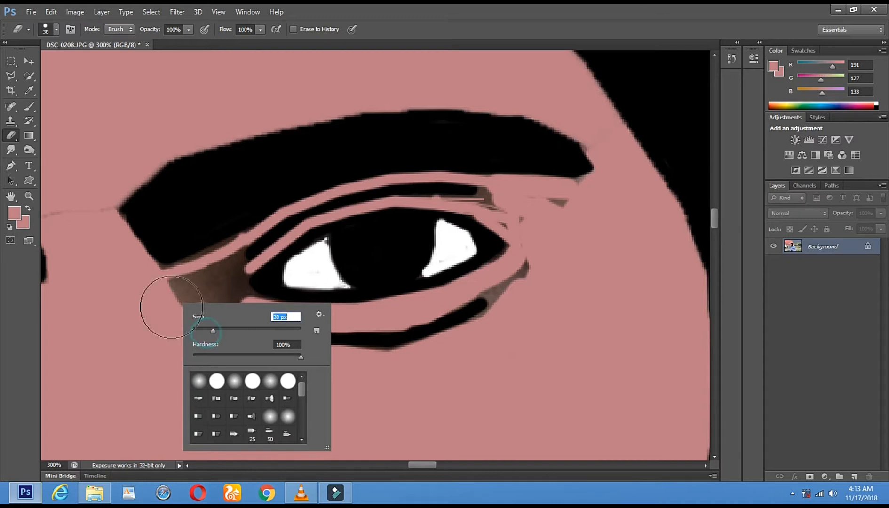
left_click(171, 304)
left_click(218, 288)
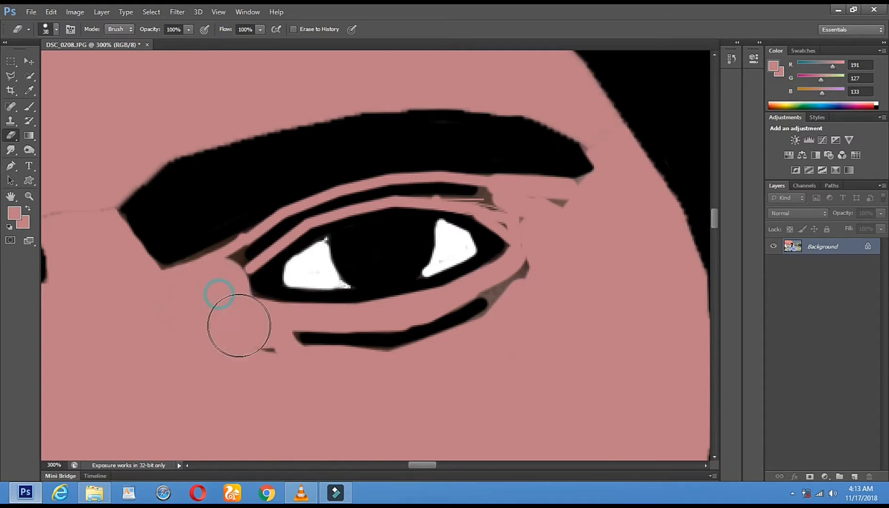
left_click(220, 304)
Set the eraser to 2 px and trace a thin pink line along the lower edge of the eyebrow's inner end
right_click(219, 304)
left_click_drag(245, 328, 233, 329)
right_click(206, 283)
left_click(221, 308)
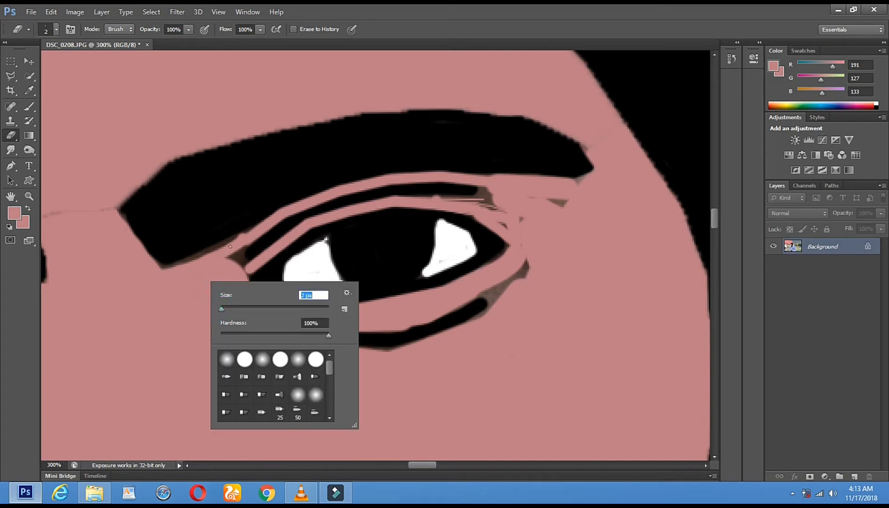
left_click(245, 230)
left_click(175, 266)
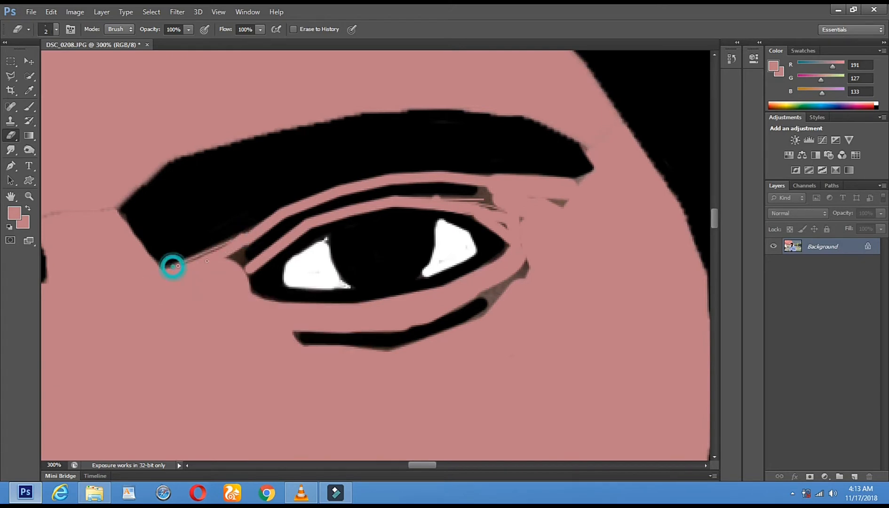
Set the eraser to 8 px and clean the leftover skin between the eyebrow's inner end and the upper crease line
right_click(220, 272)
left_click(238, 294)
left_click(183, 266)
left_click_drag(229, 247, 237, 256)
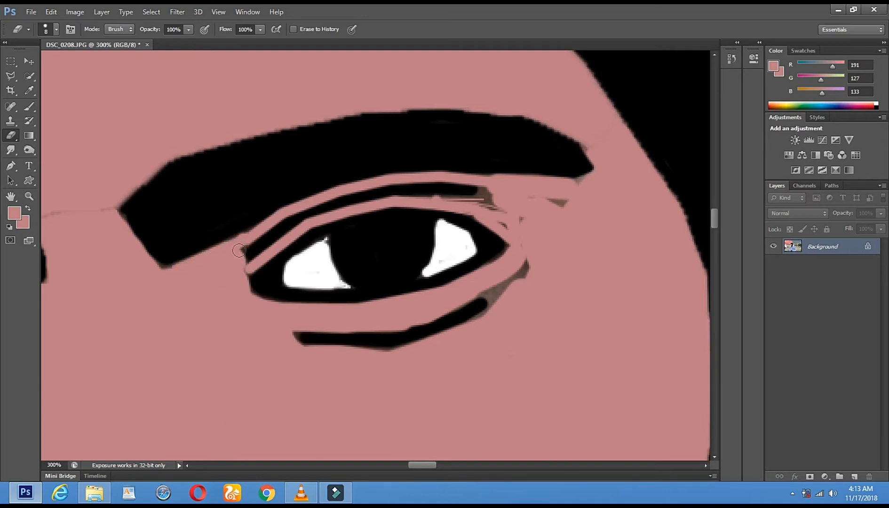
Erase the leftover brown patches around the outer eye corner, the end of the under-eye crease and the eyebrow's ends
mouse_move(527, 259)
left_mouse_down()
mouse_move(476, 292)
mouse_move(488, 292)
mouse_move(480, 316)
left_mouse_up()
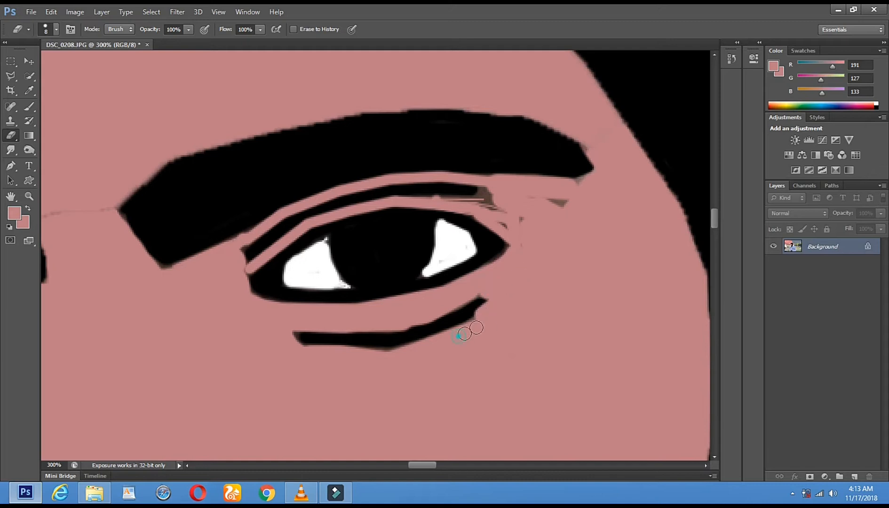
left_click_drag(479, 317, 472, 324)
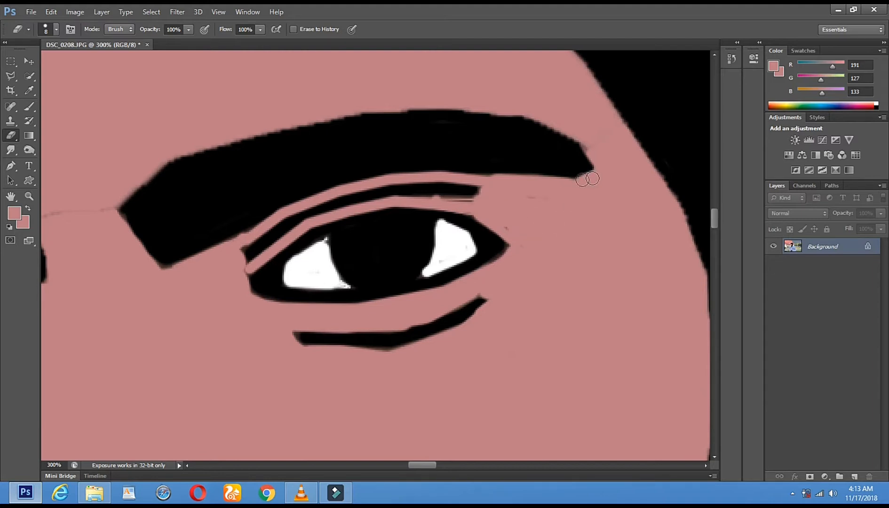
left_click(76, 202)
Examine the whole portrait to check the flat-coloured face against the areas still showing the photo
left_click(29, 196)
left_click(297, 307, "alt")
left_click(298, 306, "alt")
left_click(298, 306, "alt")
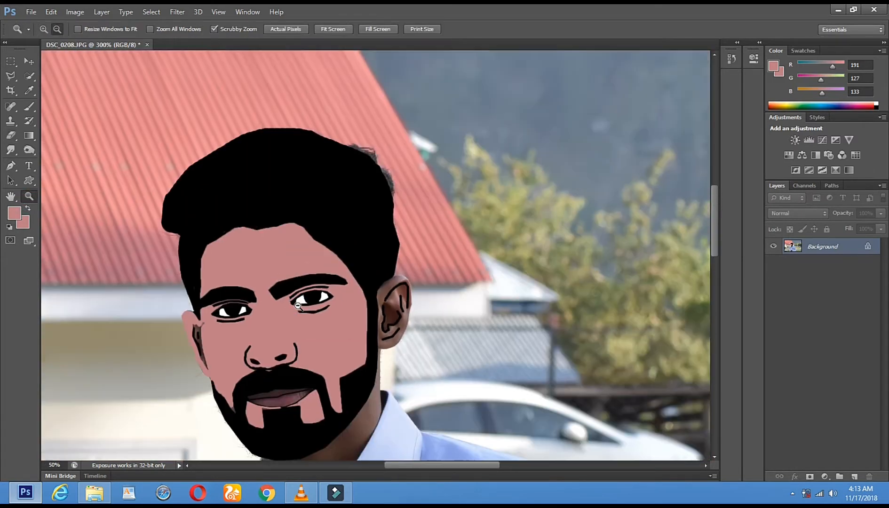
left_click(298, 306, "alt")
left_click(246, 393, "alt")
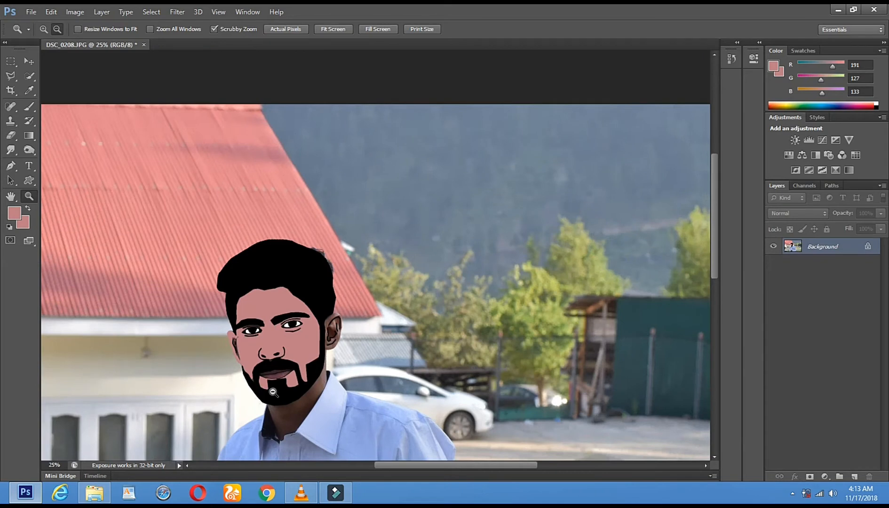
left_click(273, 389, "alt")
left_click(358, 270, "alt")
left_click(358, 270)
left_click(358, 269)
left_click(359, 270)
left_click(358, 270)
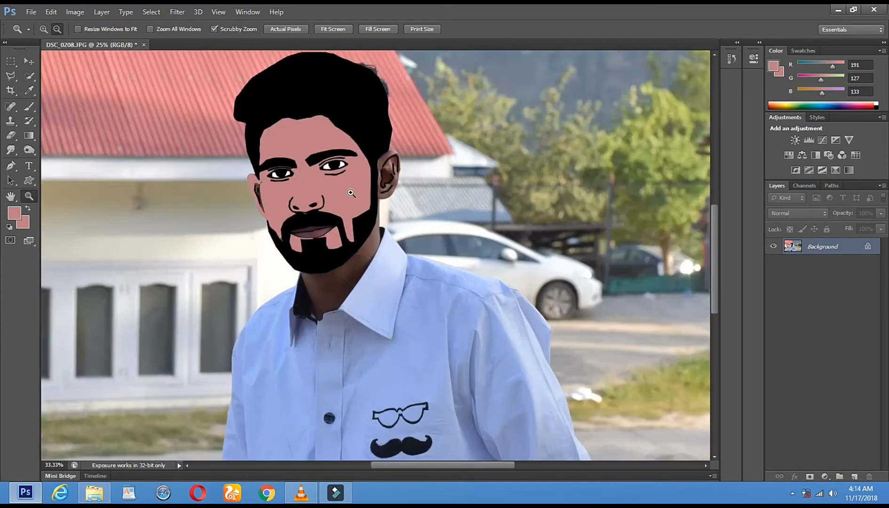
Set the eraser to 20 px and cover the skin on the larger ear's upper rim, outside the fold outline, with flat pink
left_click(248, 148)
left_click(233, 131)
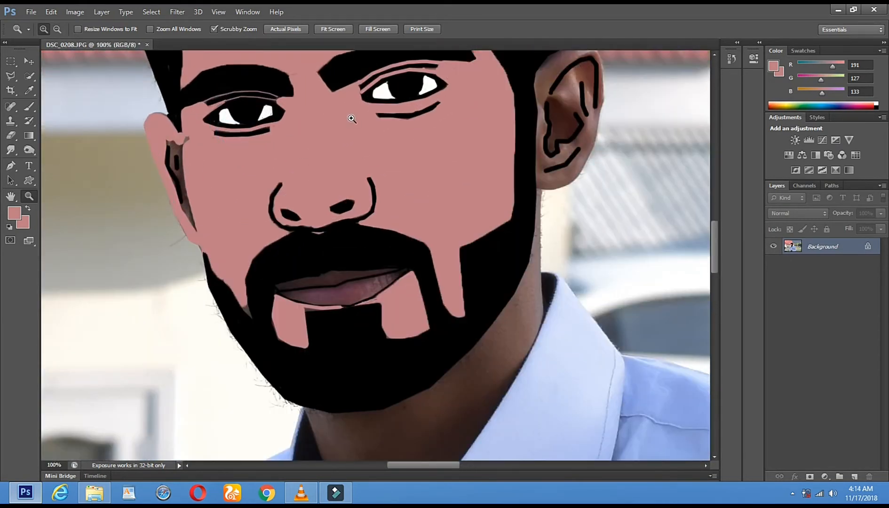
left_click_drag(488, 113, 280, 248)
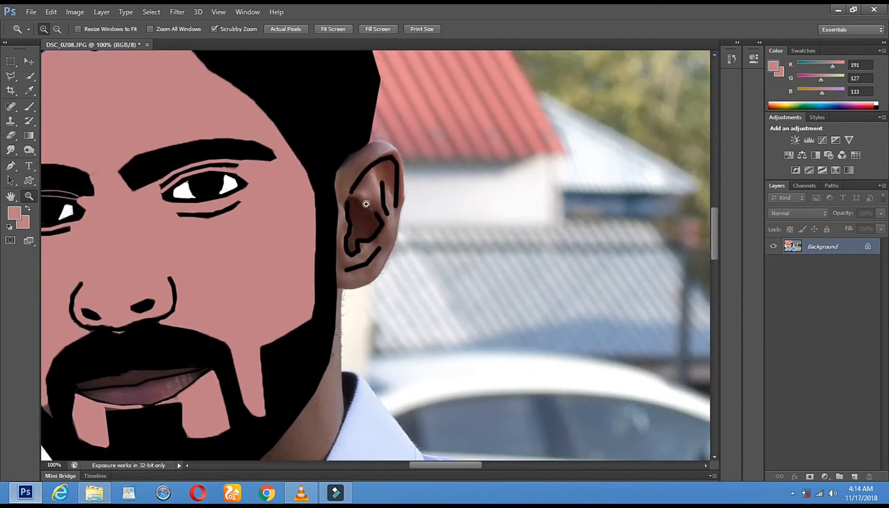
left_click(386, 177)
left_click_drag(172, 198, 143, 212)
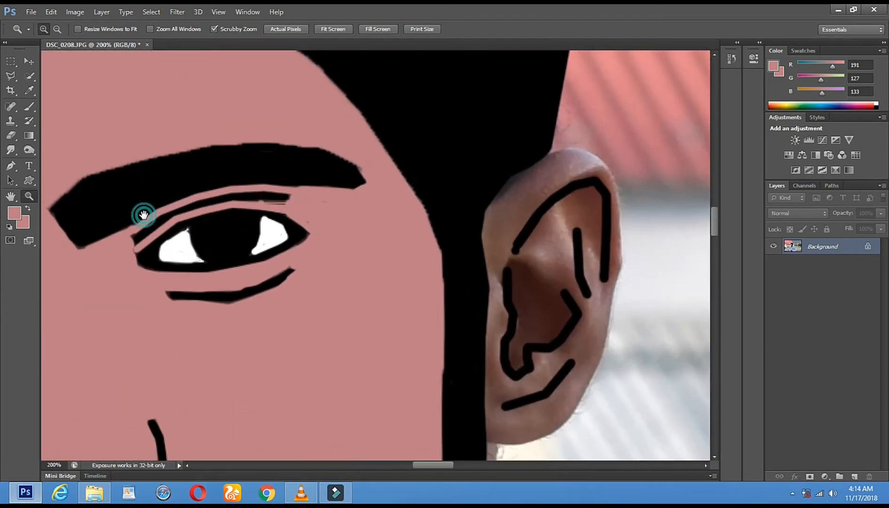
left_click_drag(661, 294, 516, 280)
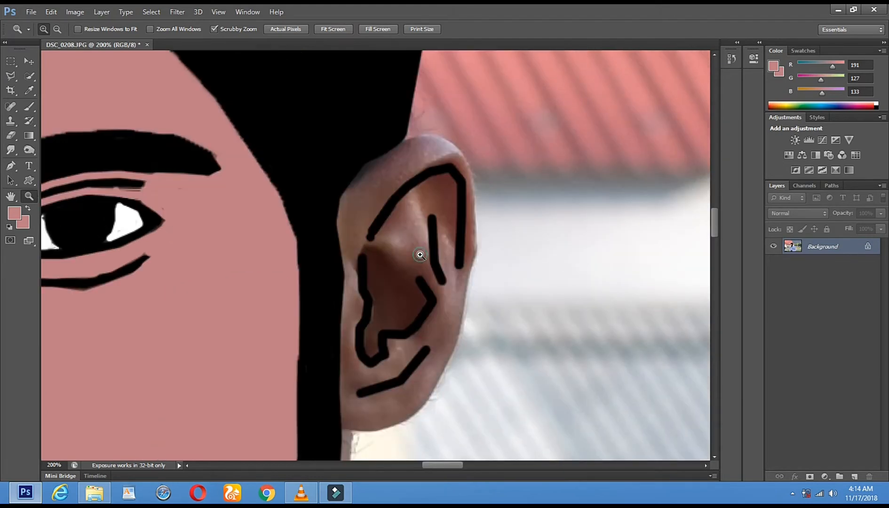
left_click(421, 254)
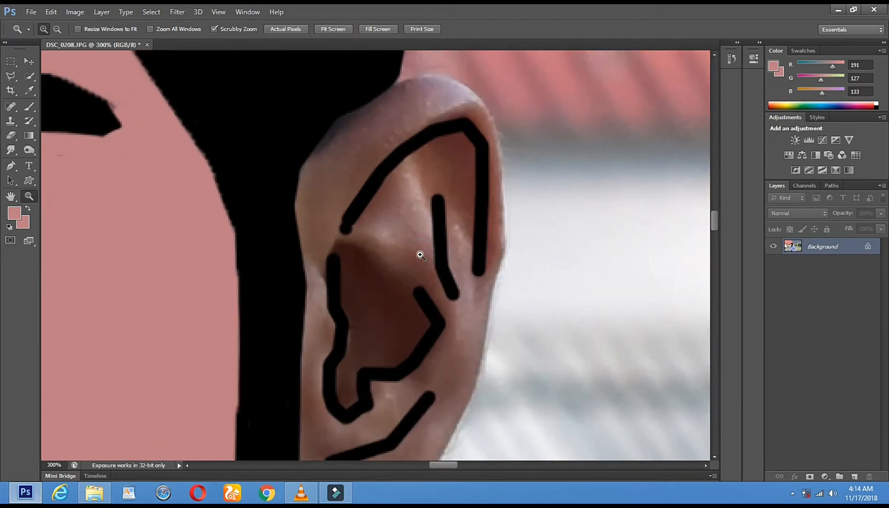
left_click(10, 135)
right_click(330, 215)
left_click(355, 242)
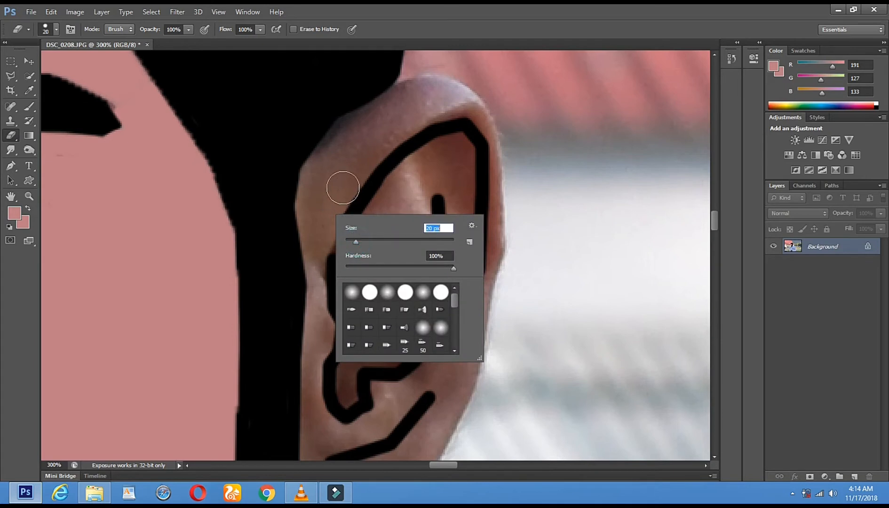
left_click(338, 189)
left_click(361, 160, "shift")
left_click(397, 124, "shift")
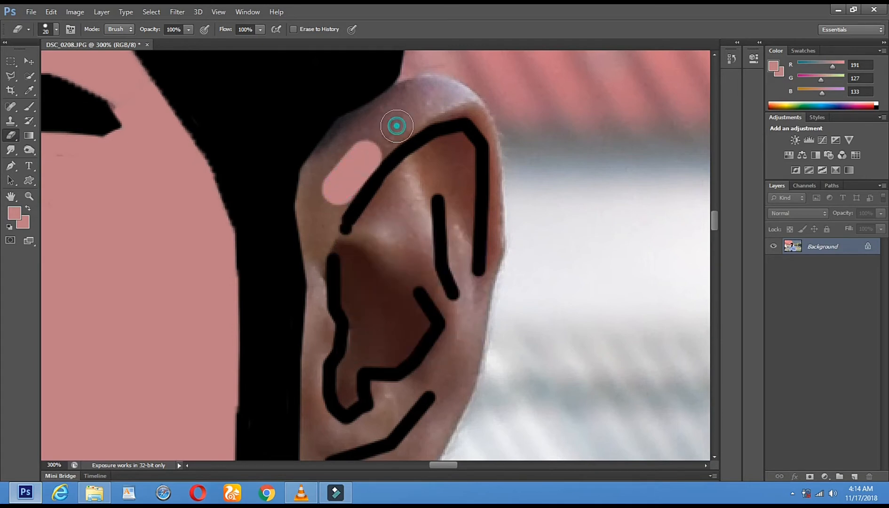
left_click(436, 100, "shift")
mouse_move(463, 101)
left_mouse_down()
mouse_move(421, 84)
mouse_move(407, 89)
left_mouse_up()
left_click_drag(346, 131, 311, 193)
left_click_drag(310, 238, 341, 182)
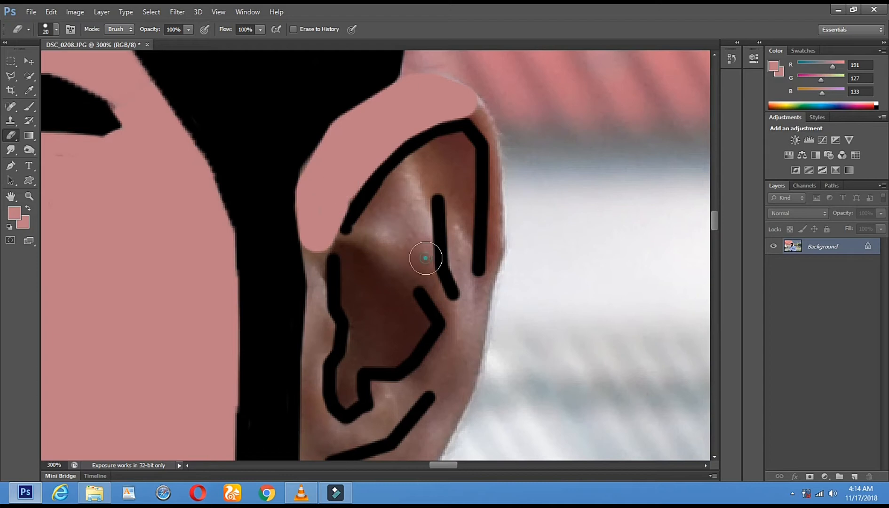
Set the eraser to 10 px and trace a pink band along the inner side of the ear's upper fold outline
right_click(426, 257)
left_click(445, 285)
mouse_move(361, 225)
left_mouse_down()
mouse_move(416, 149)
mouse_move(460, 142)
mouse_move(468, 257)
left_mouse_up()
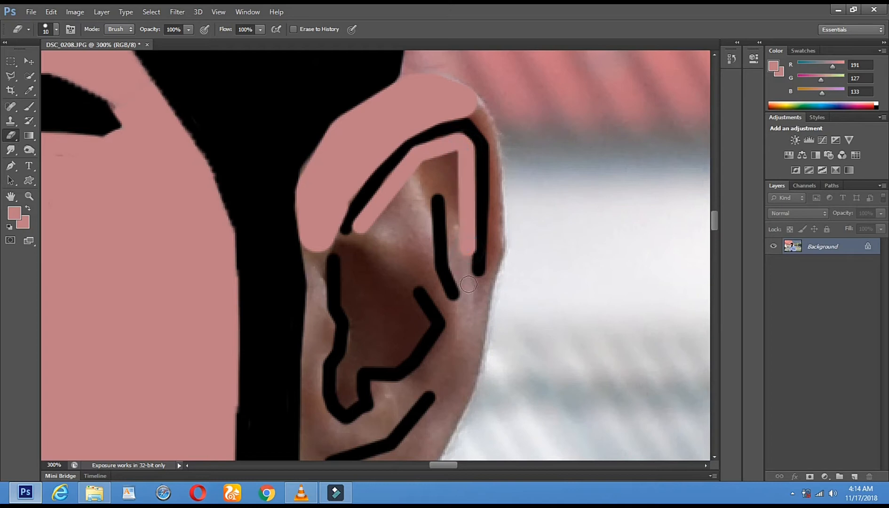
Erase the skin between the upper fold outline and the short inner fold line, working around the short line's upper end
left_click(466, 282, "shift")
left_click(457, 271, "shift")
left_click(456, 211, "shift")
left_click(455, 169, "shift")
left_click(455, 158, "shift")
left_click(450, 200, "shift")
left_click(431, 179, "shift")
left_click(435, 162, "shift")
left_click(436, 186, "shift")
left_click(428, 171, "shift")
left_click(389, 218, "shift")
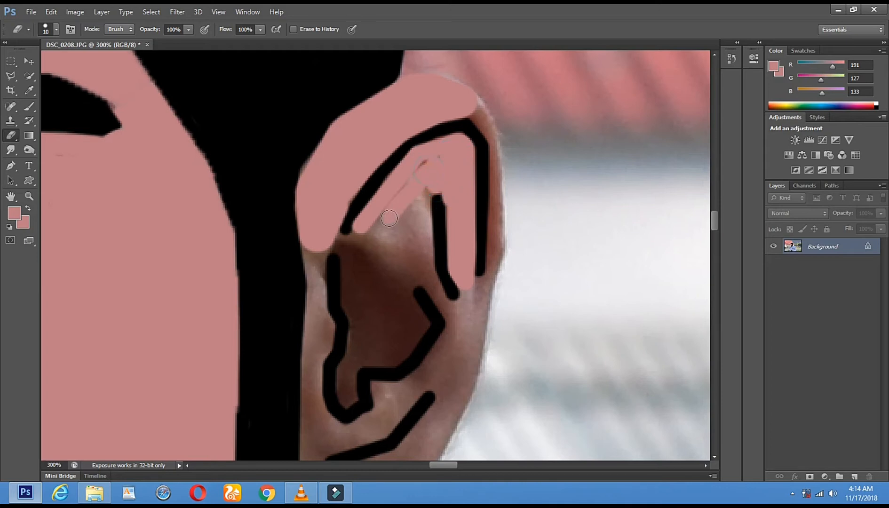
Trace a pink band along the inside of the ear hollow's black outline and across the gaps at its upper ends
left_click(324, 236)
left_click(350, 241, "shift")
left_click(349, 261)
left_click(350, 303, "shift")
left_click(353, 313, "shift")
left_click(357, 334, "shift")
left_click(350, 359, "shift")
left_click(341, 386, "shift")
left_click(351, 404, "shift")
left_click(348, 381, "shift")
left_click(408, 345, "shift")
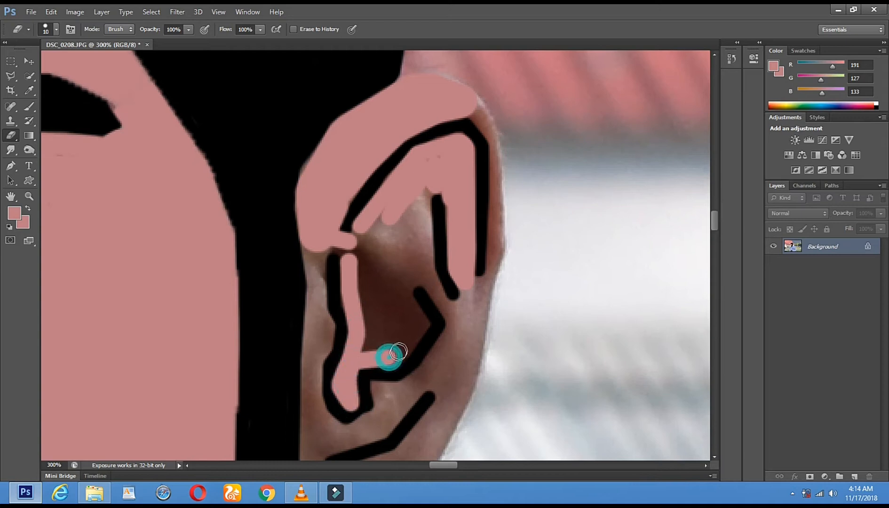
left_click(422, 324, "shift")
left_click(401, 296, "shift")
left_click(416, 269, "shift")
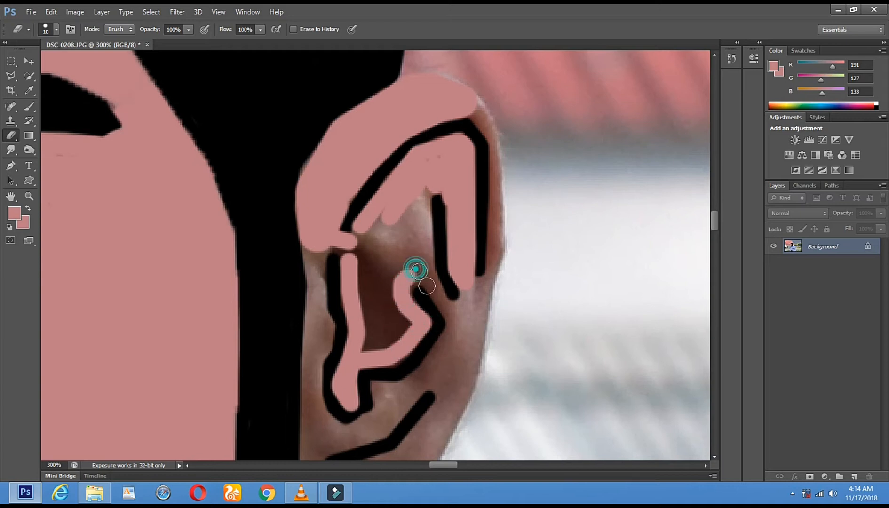
left_click(442, 299, "shift")
Fill the rest of the ear hollow and the skin beside the short inner fold line with flat pink
mouse_move(397, 313)
left_mouse_down()
mouse_move(360, 352)
mouse_move(405, 323)
mouse_move(374, 342)
mouse_move(354, 253)
mouse_move(325, 243)
mouse_move(357, 252)
mouse_move(379, 206)
mouse_move(353, 239)
left_mouse_up()
mouse_move(377, 321)
left_mouse_down()
mouse_move(388, 210)
mouse_move(385, 271)
mouse_move(372, 272)
mouse_move(367, 248)
mouse_move(377, 318)
left_mouse_up()
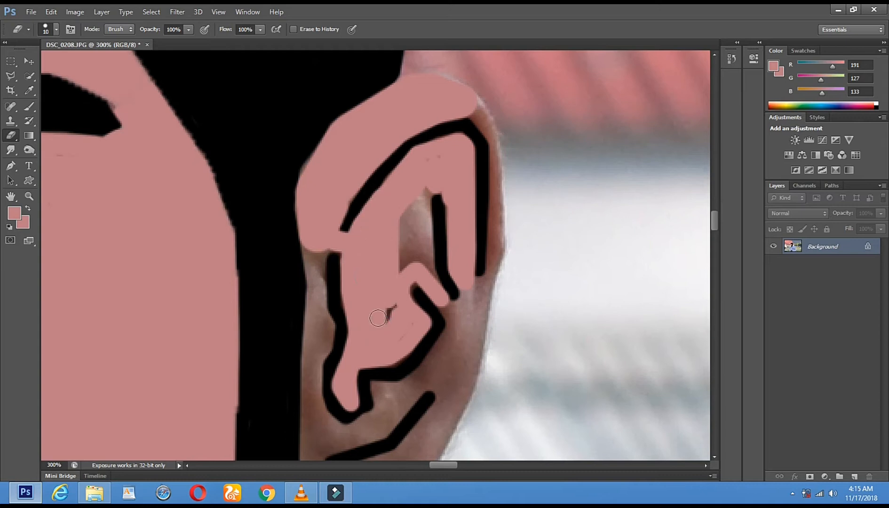
left_click_drag(413, 209, 420, 220)
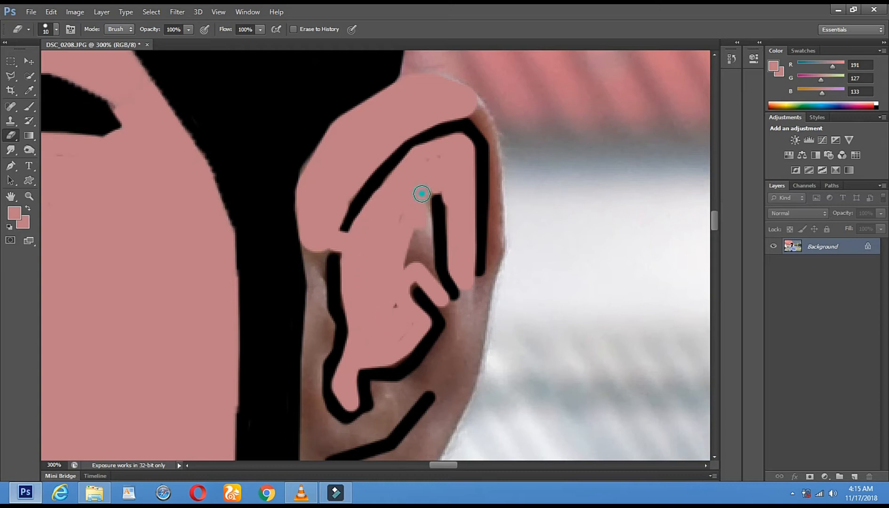
left_click(423, 234)
mouse_move(429, 283)
left_mouse_down()
mouse_move(407, 252)
mouse_move(404, 224)
mouse_move(405, 251)
left_mouse_up()
left_click(397, 306)
Erase the skin along the sideburn, around the bottom of the earlobe and up the ear's lower outer edge
left_click_drag(557, 208, 559, 126)
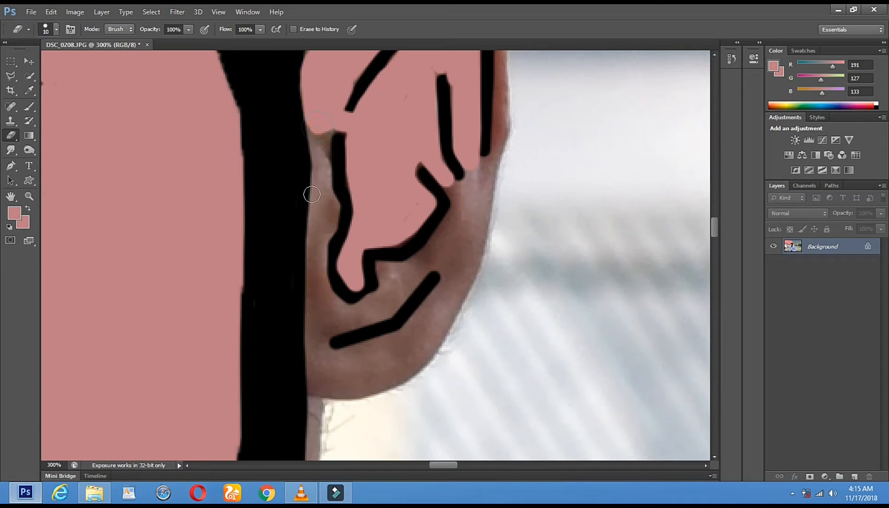
mouse_move(316, 229)
left_mouse_down()
mouse_move(327, 146)
mouse_move(333, 207)
mouse_move(330, 228)
mouse_move(314, 238)
mouse_move(312, 311)
left_mouse_up()
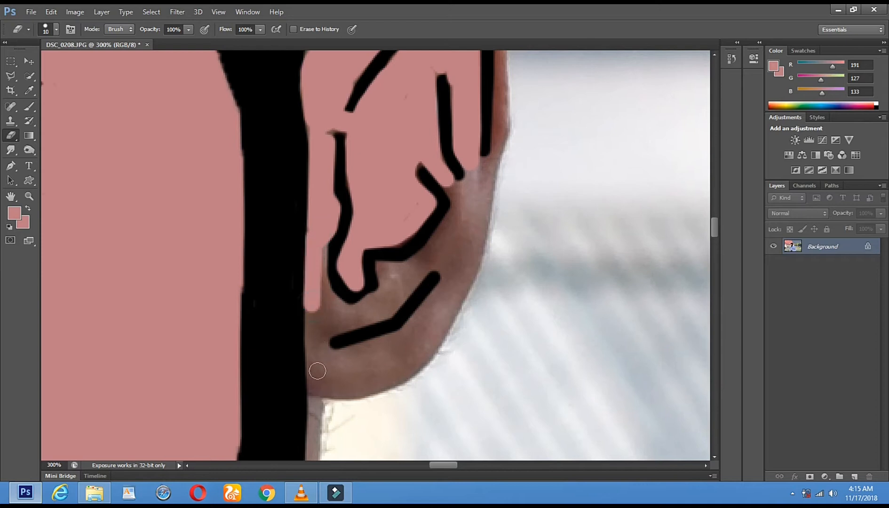
mouse_move(313, 382)
left_mouse_down()
mouse_move(314, 390)
mouse_move(401, 373)
left_mouse_up()
left_click_drag(331, 395, 371, 391)
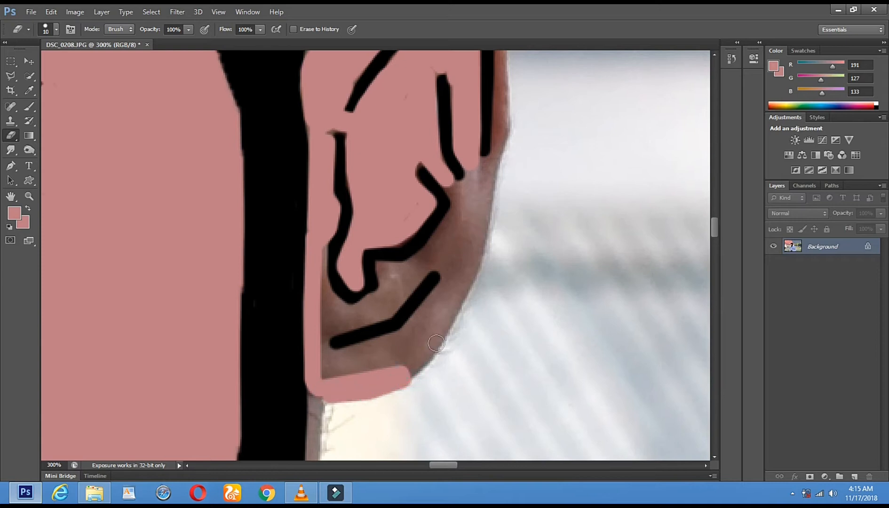
left_click_drag(436, 343, 412, 371)
left_click(492, 168, "shift")
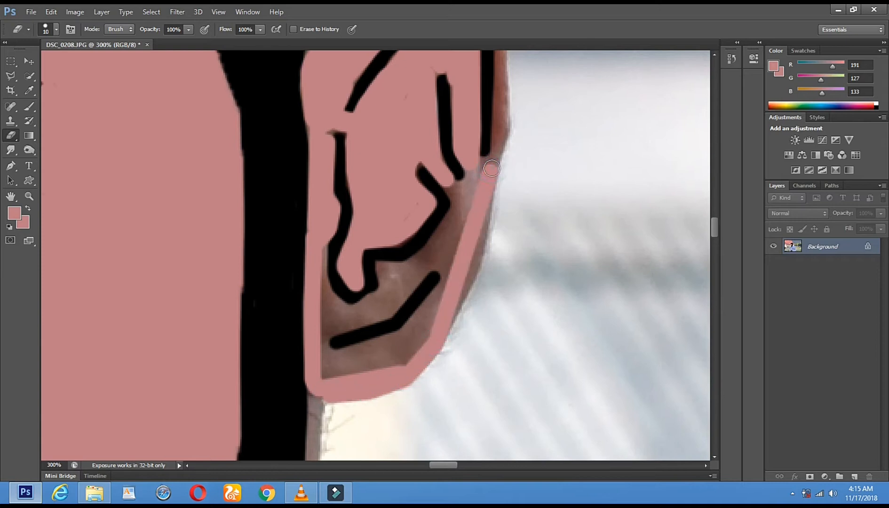
left_click(482, 226)
left_click_drag(449, 326, 475, 269)
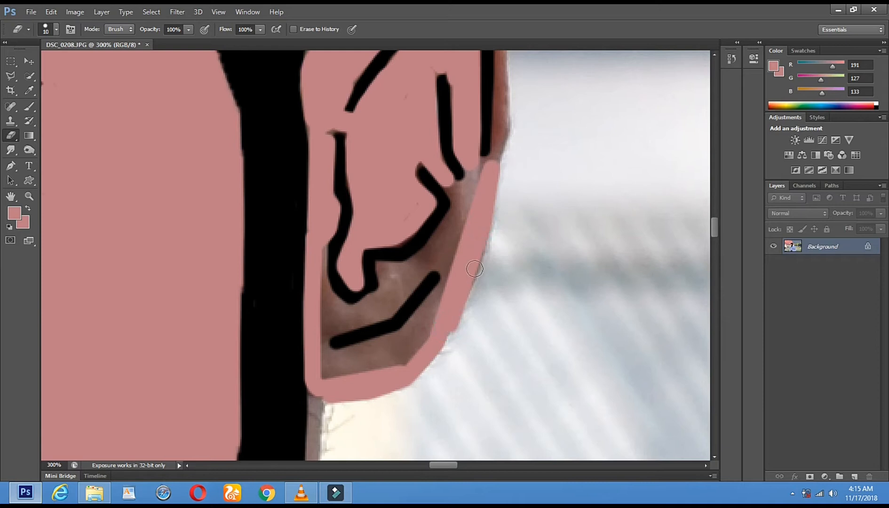
Cover the skin between the earlobe's crease line and its lower edge with flat pink
left_click_drag(339, 360, 413, 330)
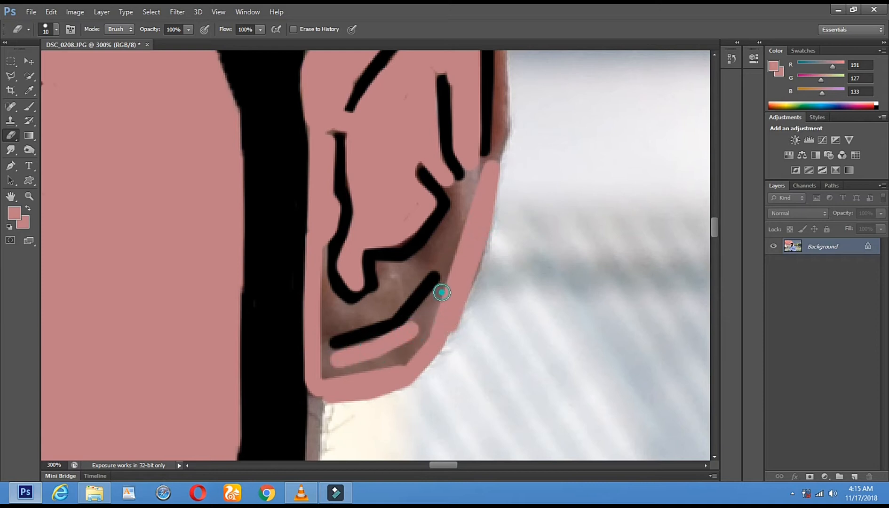
left_click(441, 293, "shift")
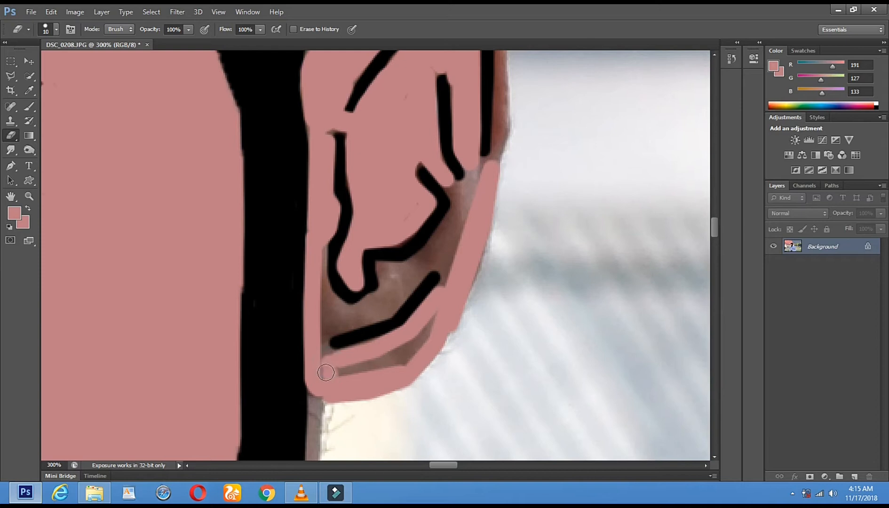
left_click(357, 366)
left_click_drag(420, 343, 438, 309)
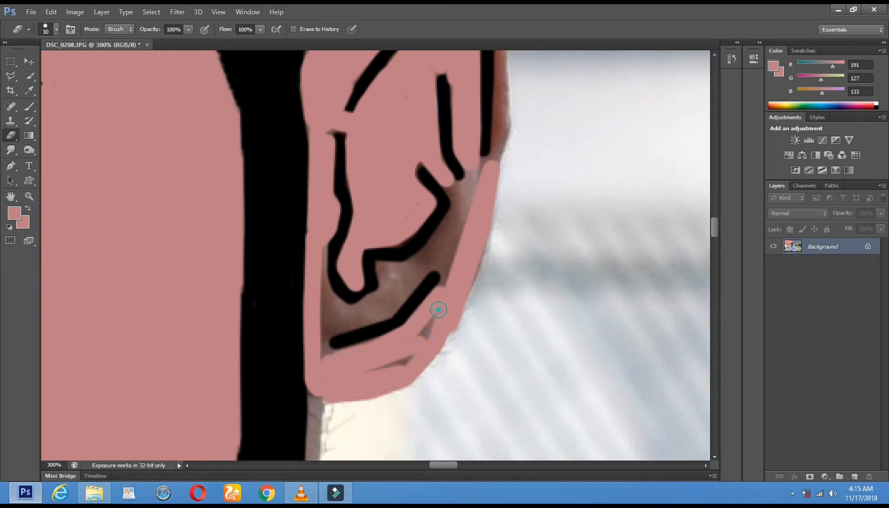
left_click_drag(421, 341, 369, 381)
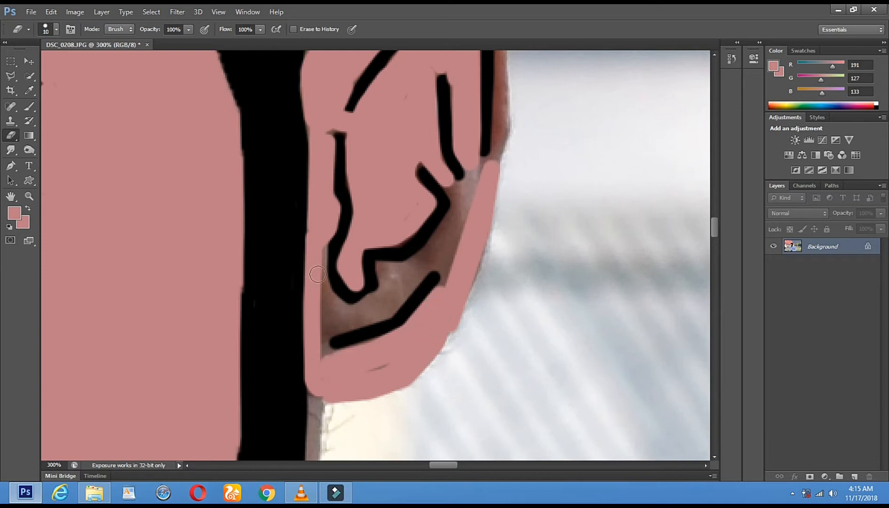
Trace a pink band around the outside of the ear hollow's lower outline up to the end of the short fold line
left_click(319, 246)
left_click(323, 285, "shift")
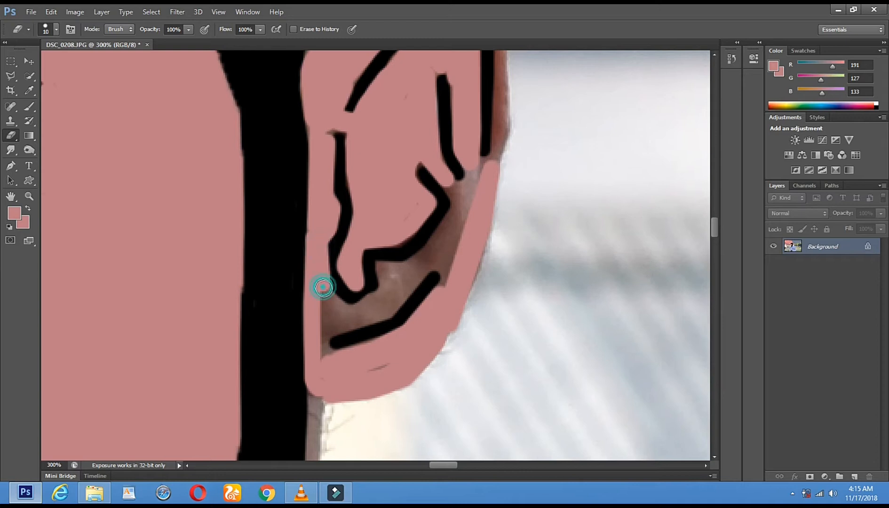
left_click(333, 305, "shift")
mouse_move(350, 309)
left_mouse_down()
mouse_move(363, 308)
mouse_move(385, 275)
left_mouse_up()
left_click(385, 267, "shift")
left_click(408, 264, "shift")
left_click(450, 234, "shift")
left_click(464, 193, "shift")
mouse_move(450, 182)
left_mouse_down()
mouse_move(462, 202)
mouse_move(475, 166)
left_mouse_up()
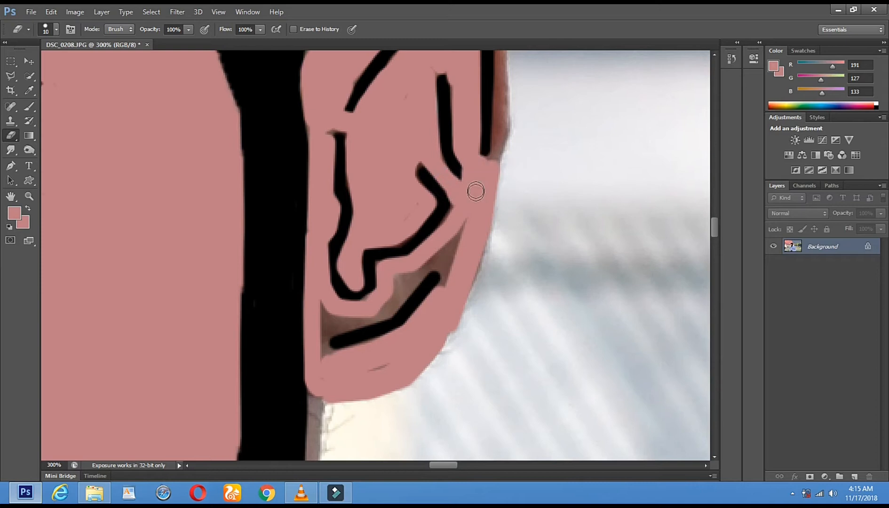
Erase the remaining skin between the ear hollow's outline and the earlobe's crease line
left_click_drag(461, 228, 449, 283)
left_click_drag(448, 251, 438, 265)
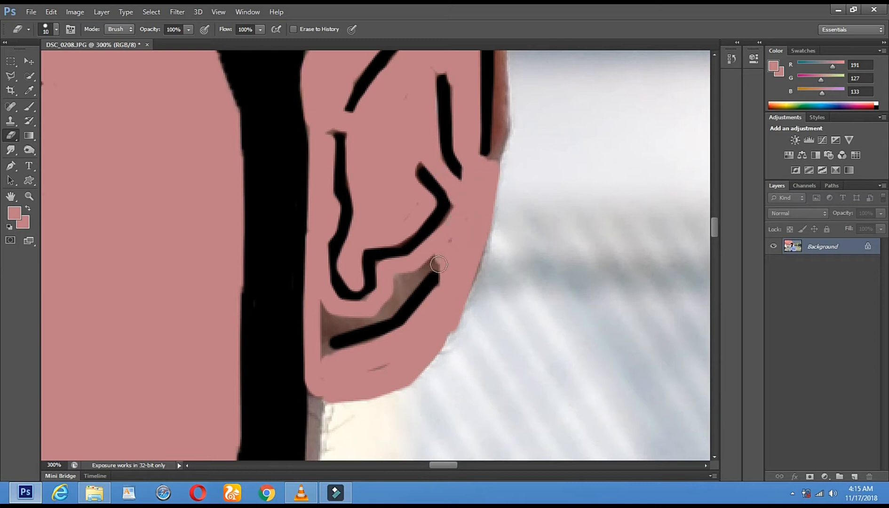
mouse_move(405, 292)
left_mouse_down()
mouse_move(373, 323)
mouse_move(373, 314)
mouse_move(323, 333)
mouse_move(325, 319)
left_mouse_up()
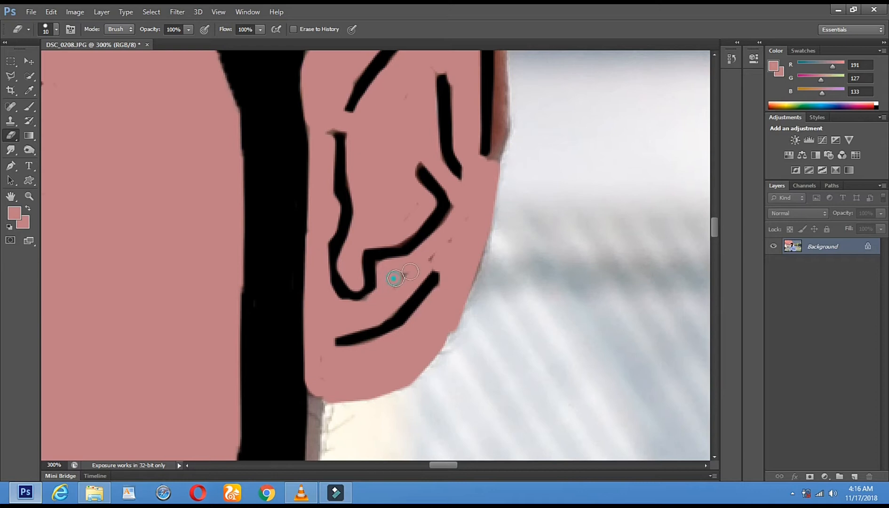
Cover the brown strip along the ear's upper outer edge, beside the fold outline, with flat pink
left_click_drag(444, 175, 376, 332)
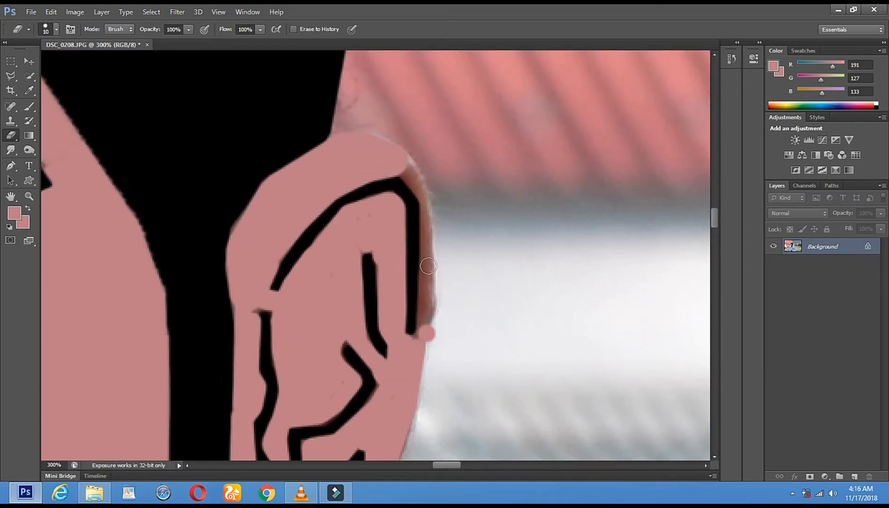
left_click_drag(427, 335, 428, 261)
mouse_move(431, 219)
left_mouse_down()
mouse_move(409, 163)
mouse_move(389, 158)
mouse_move(397, 153)
mouse_move(371, 168)
mouse_move(387, 267)
mouse_move(581, 178)
left_mouse_up()
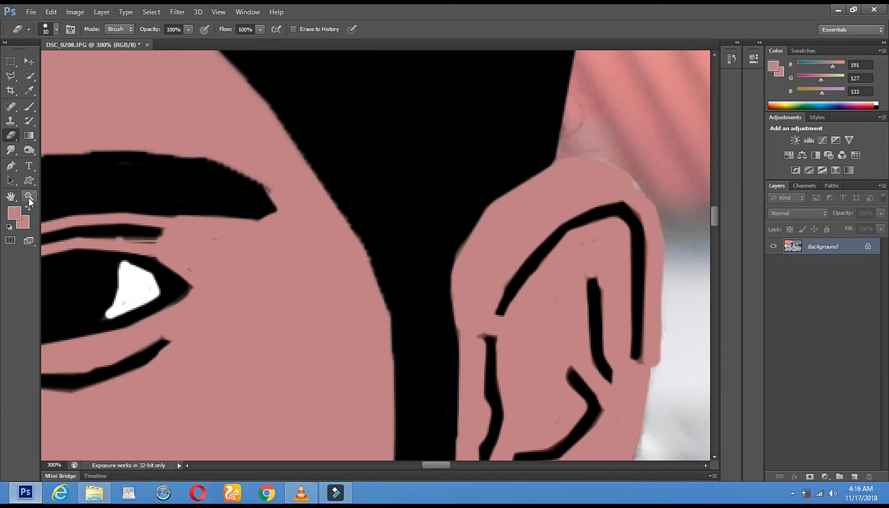
Examine the whole picture to compare the recoloured ear with the rest of the portrait
left_click(28, 197)
left_click(267, 303, "alt")
left_click(266, 302, "alt")
left_click(266, 302, "alt")
left_click(267, 302, "alt")
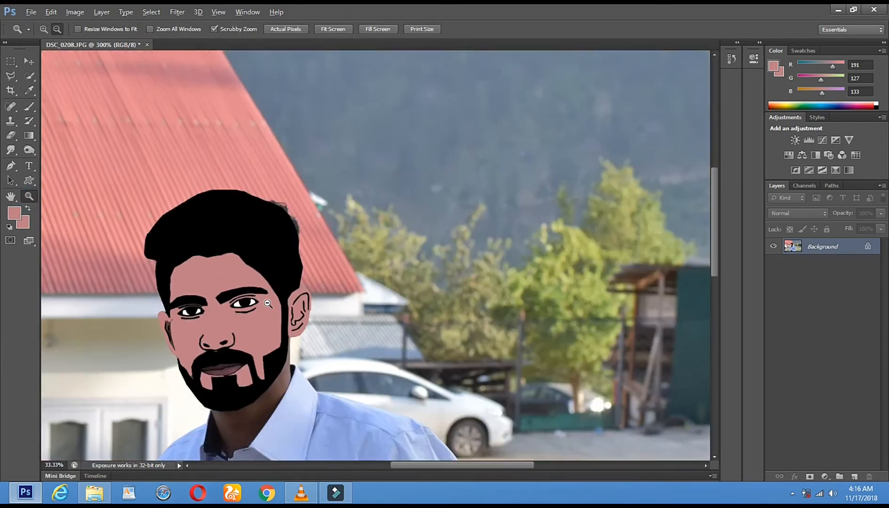
left_click(268, 303, "alt")
left_click(203, 354, "alt")
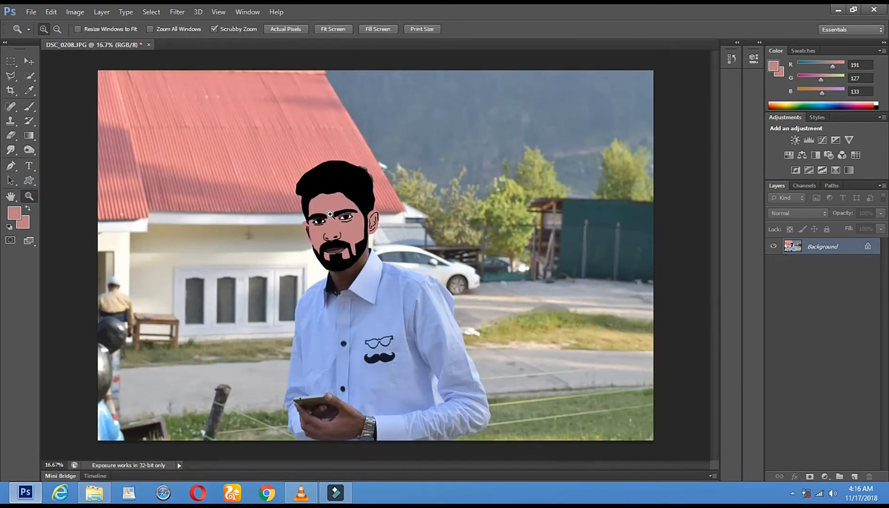
Erase the grey smudge and brown skin above the black lines inside the smaller ear on the opposite side of the face
left_click(330, 214)
left_click(330, 214)
left_click(330, 214)
left_click(330, 214)
left_click(235, 305)
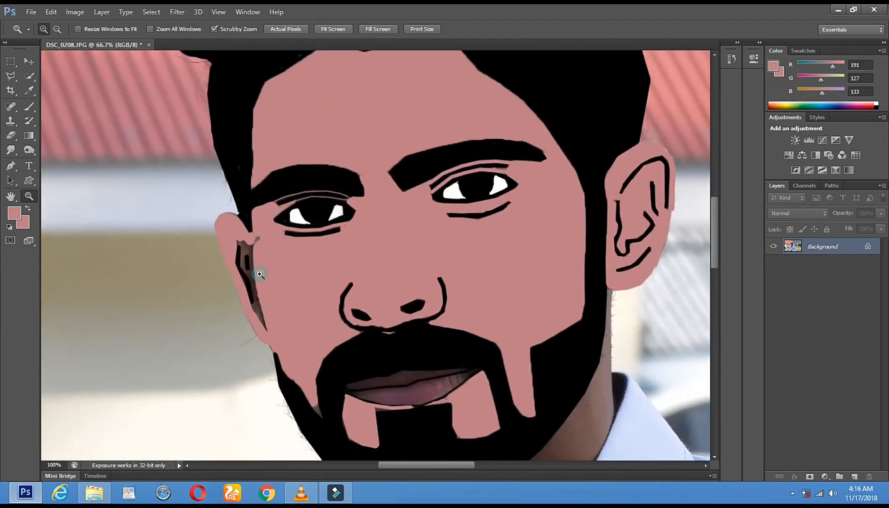
left_click(260, 274)
left_click(218, 224)
left_click(216, 227)
left_click(214, 231)
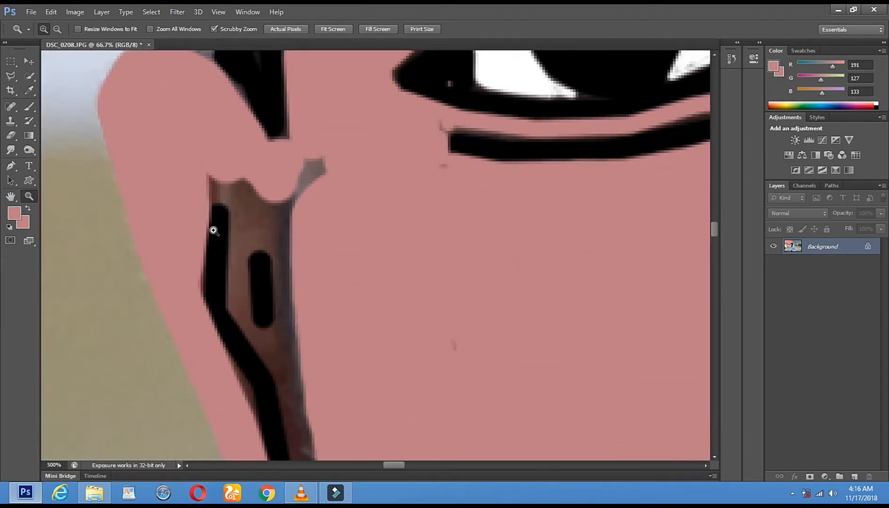
left_click(10, 136)
mouse_move(317, 183)
left_mouse_down()
mouse_move(275, 195)
mouse_move(299, 178)
mouse_move(266, 203)
mouse_move(241, 186)
mouse_move(208, 182)
left_mouse_up()
Erase the brown strip between the smaller ear's inner black lines and the cheek with the 10 px eraser
right_click(301, 210)
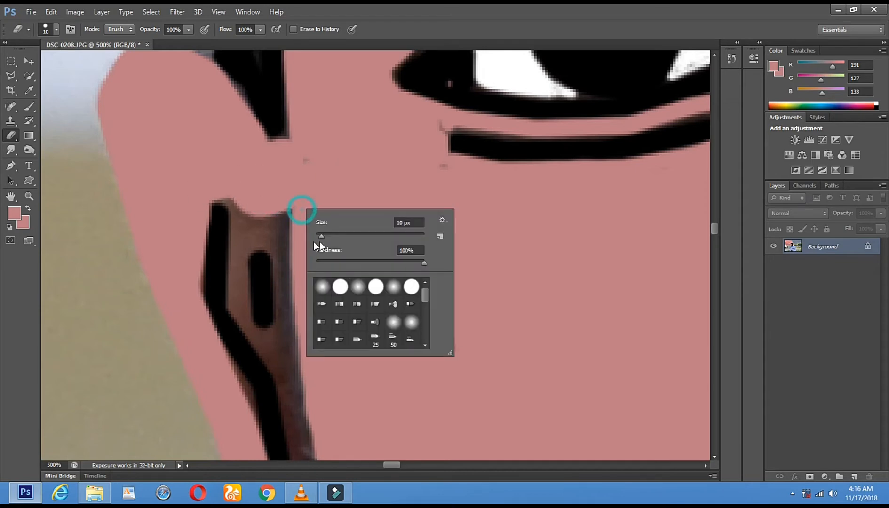
mouse_move(264, 218)
left_mouse_down()
mouse_move(242, 210)
mouse_move(264, 212)
mouse_move(288, 234)
mouse_move(289, 325)
mouse_move(308, 447)
left_mouse_up()
scroll(307, 273, "down", 3)
mouse_move(312, 302)
left_mouse_down()
mouse_move(319, 372)
mouse_move(302, 396)
mouse_move(288, 396)
mouse_move(310, 419)
mouse_move(319, 386)
mouse_move(329, 425)
left_mouse_up()
left_click_drag(326, 349, 326, 249)
mouse_move(305, 336)
left_mouse_down()
mouse_move(294, 317)
mouse_move(324, 371)
mouse_move(331, 346)
mouse_move(356, 405)
left_mouse_up()
mouse_move(347, 67)
left_mouse_down()
mouse_move(348, 287)
mouse_move(353, 262)
left_mouse_up()
Erase the brown strip between the smaller ear's long and short inner black lines with the 5 px eraser
right_click(340, 237)
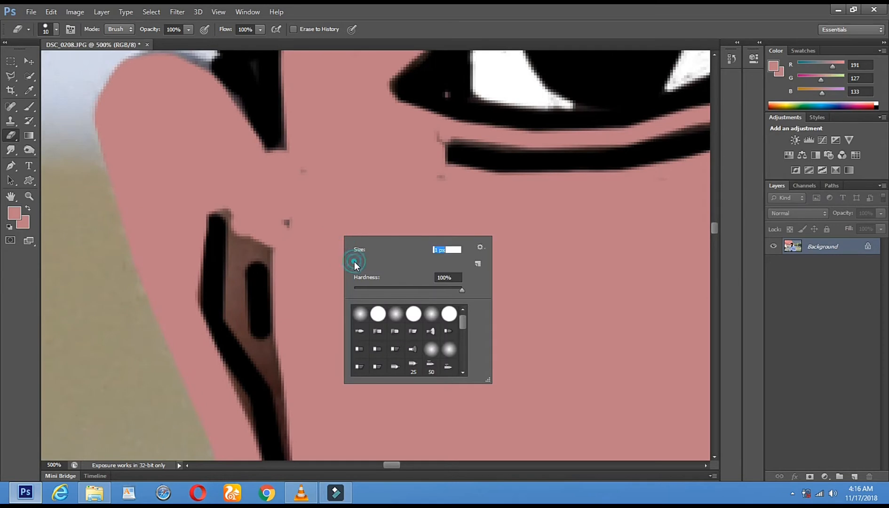
left_click_drag(358, 266, 362, 264)
left_click(235, 238)
left_click(237, 307, "shift")
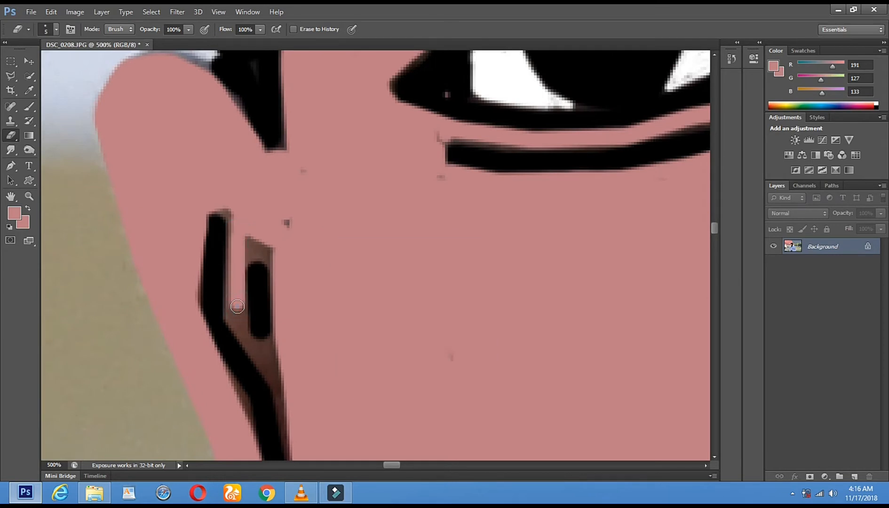
left_click(235, 325, "shift")
left_click(254, 353, "shift")
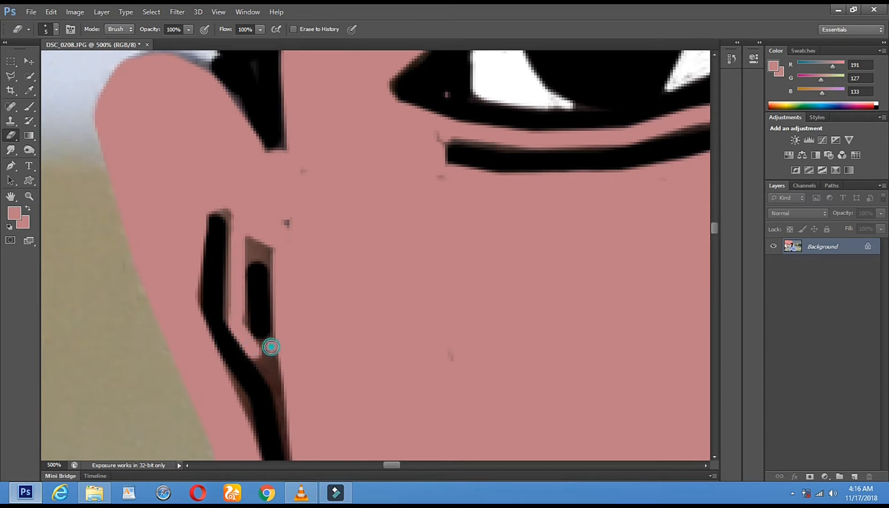
Erase the remaining brown patches above and below the smaller ear's short inner line and beside the lower end of the long line
left_click(250, 350)
left_click(281, 397, "shift")
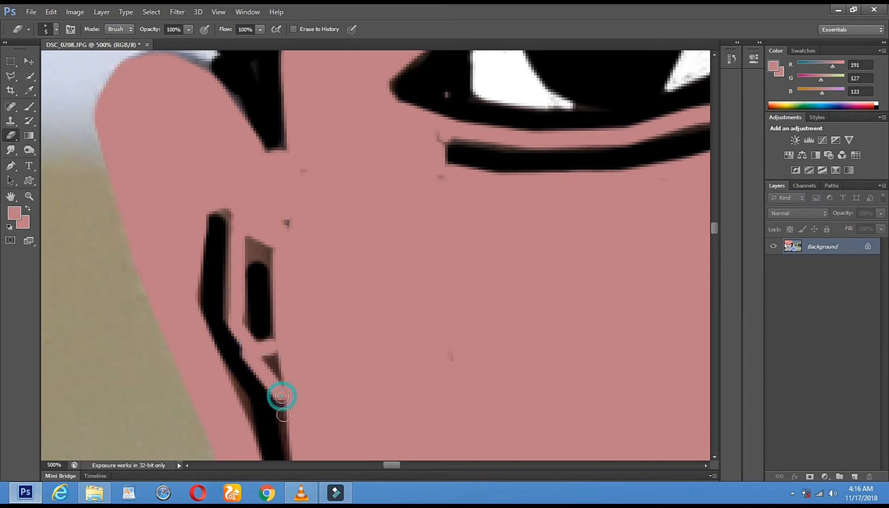
left_click_drag(296, 429, 294, 312)
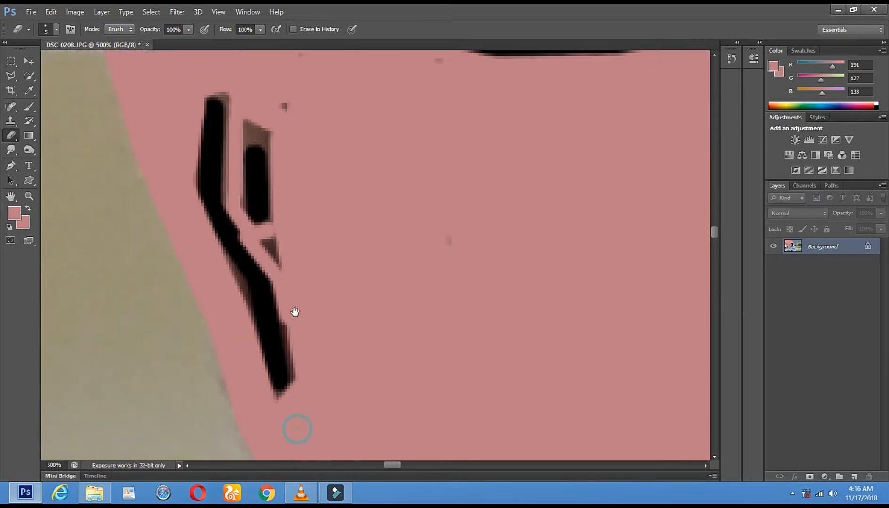
left_click(296, 371)
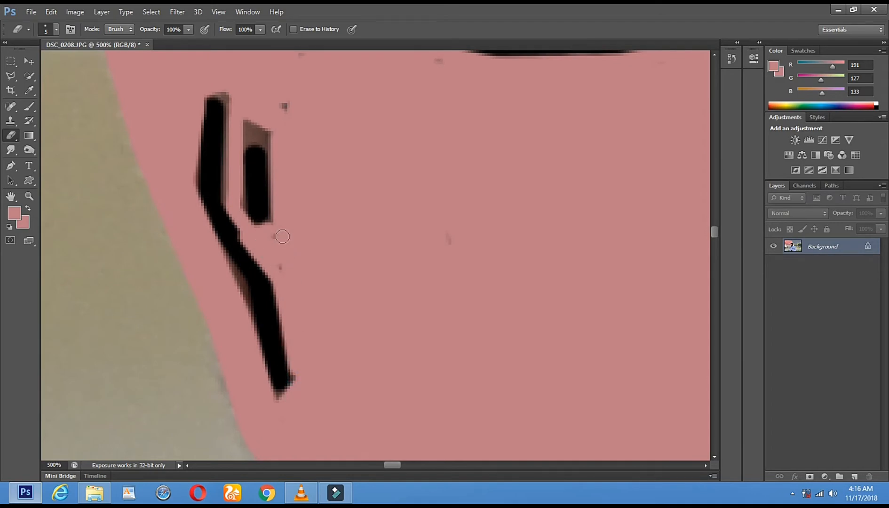
left_click_drag(245, 134, 264, 136)
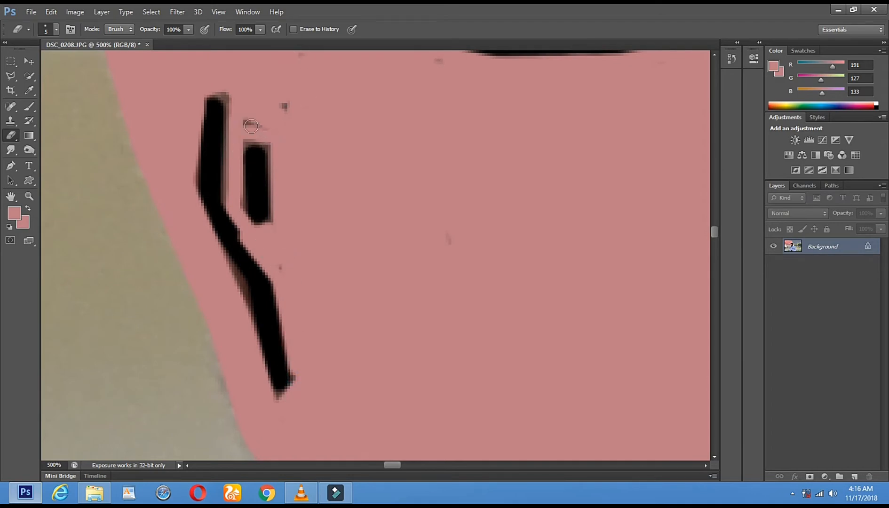
Sample the lower lip's colour from the photo with the Eyedropper
left_click(29, 196)
left_click(373, 232, "alt")
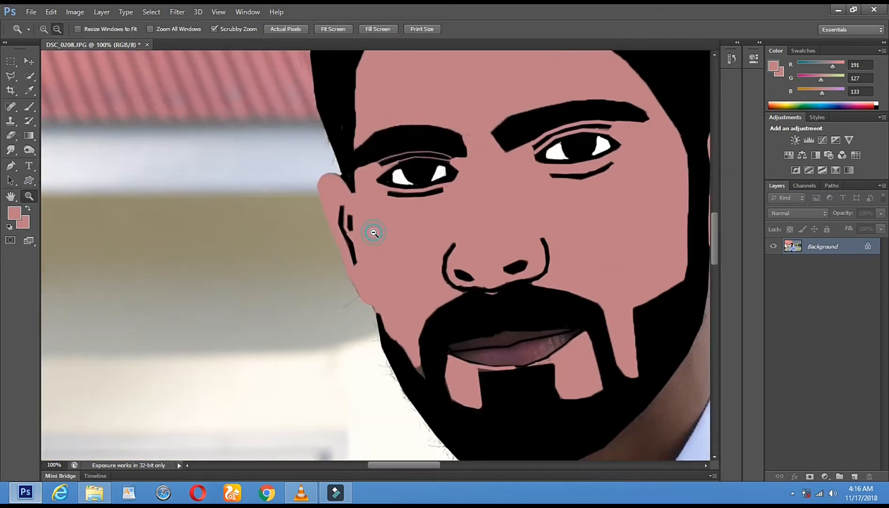
left_click(373, 232, "alt")
left_click(367, 232, "alt")
left_click(414, 254, "alt")
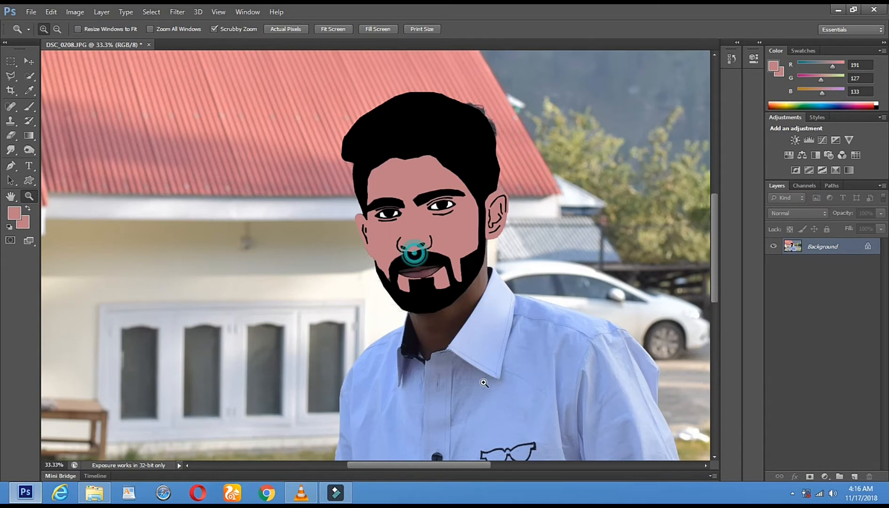
left_click(414, 254)
left_click(448, 306)
left_click(448, 305)
left_click(447, 306)
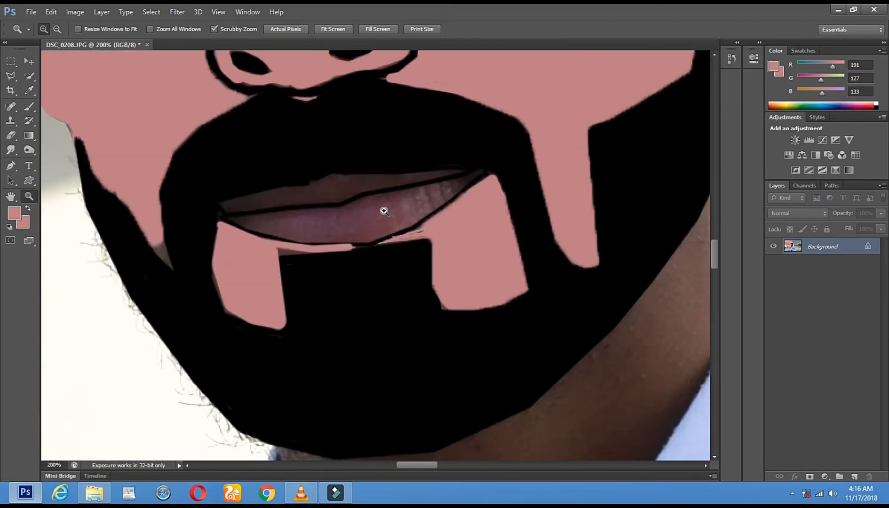
left_click(347, 171)
left_click(362, 279)
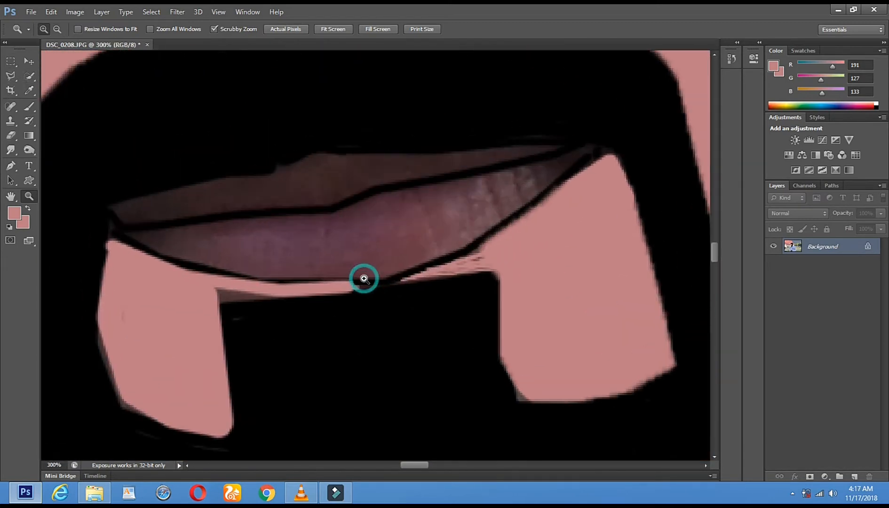
left_click(29, 90)
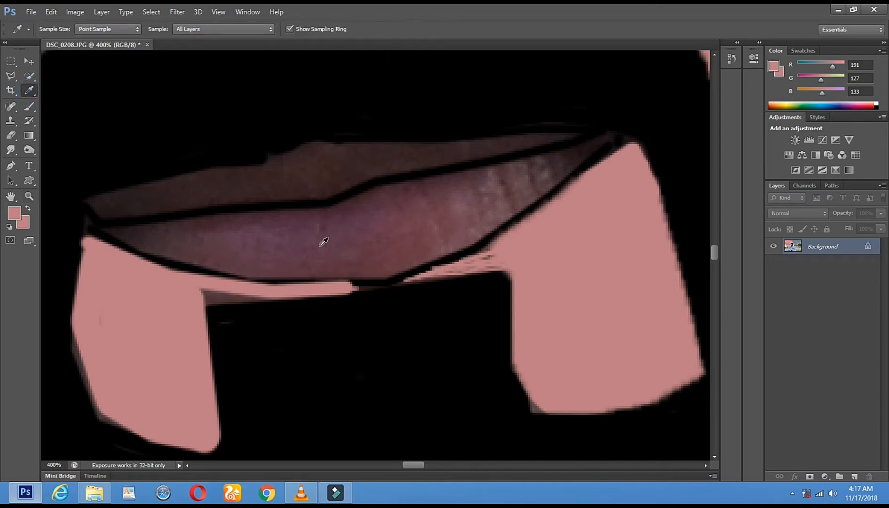
left_click(317, 242)
left_click(373, 220)
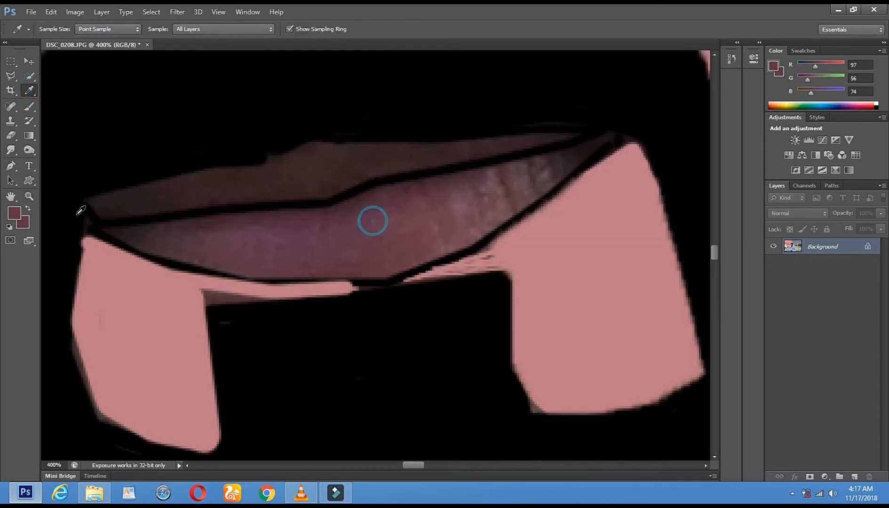
Set the background colour to the brighter pink ab3c6d
left_click(25, 222)
left_click_drag(355, 218, 387, 174)
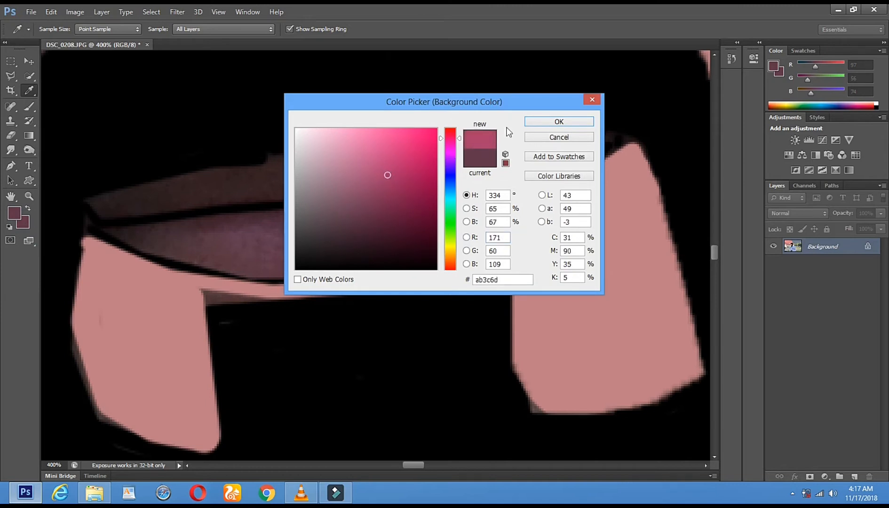
left_click(541, 123)
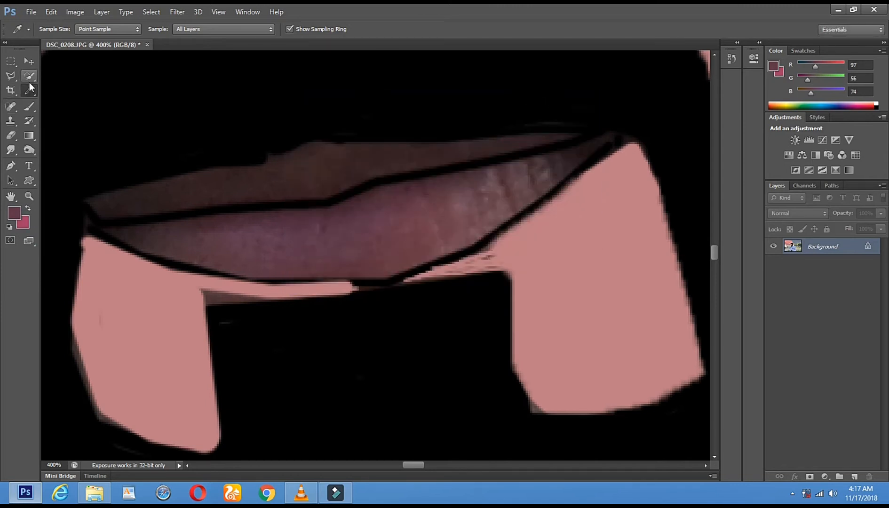
Cover the lower lip along its black outline with a band of bright pink using the 13 px eraser
left_click(12, 136)
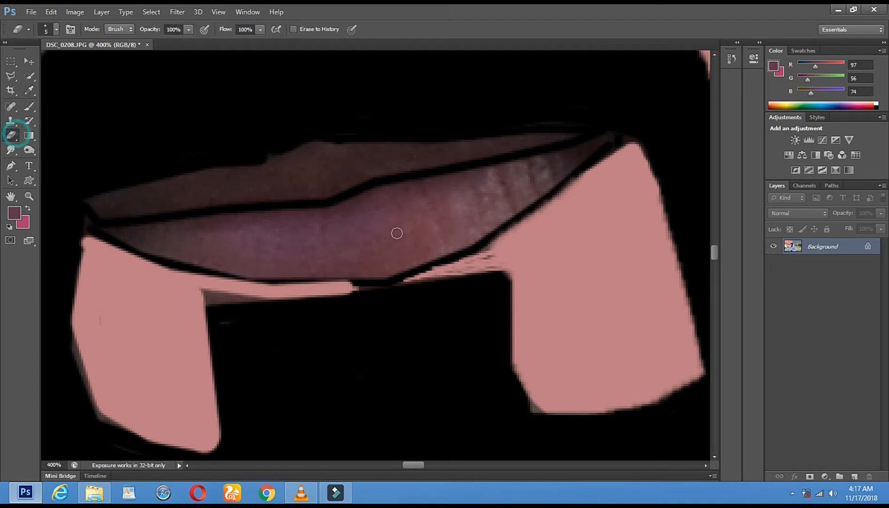
left_click(294, 221)
left_click(313, 213)
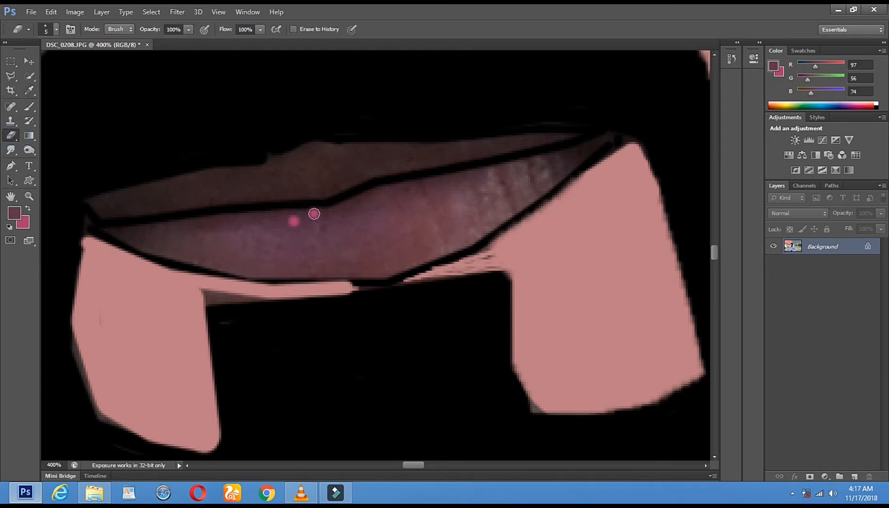
right_click(341, 205)
left_click(362, 234)
left_click(308, 221)
mouse_move(245, 225)
left_mouse_down()
mouse_move(154, 233)
mouse_move(230, 256)
left_mouse_up()
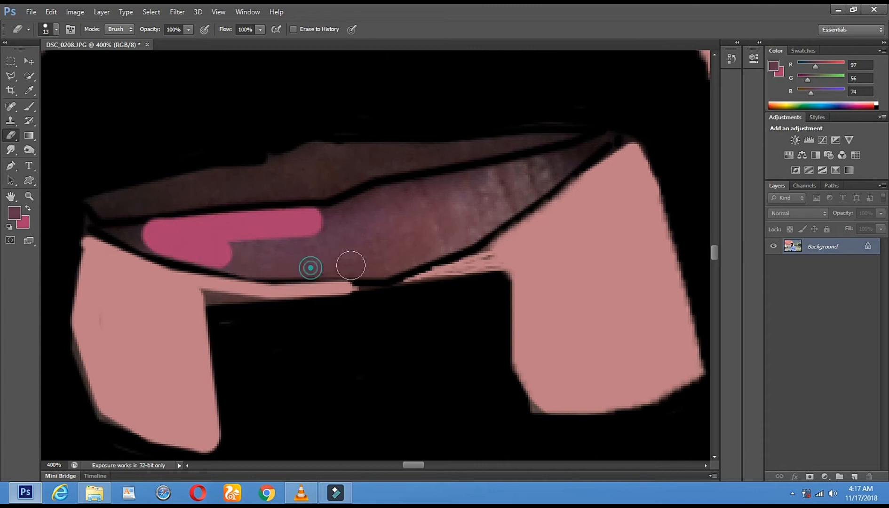
mouse_move(350, 265)
left_mouse_down()
mouse_move(396, 260)
mouse_move(440, 241)
mouse_move(560, 169)
mouse_move(453, 182)
left_mouse_up()
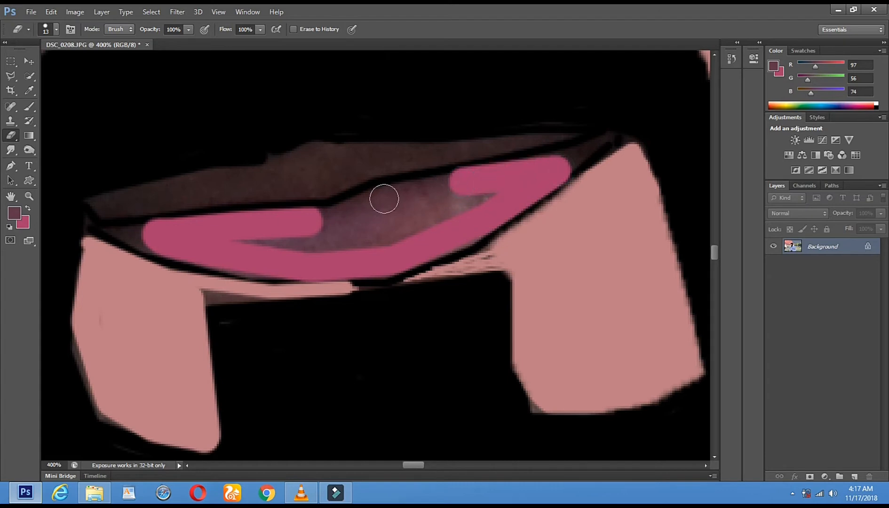
left_click(384, 198, "shift")
left_click(353, 210, "shift")
left_click(300, 222, "shift")
Fill the uncovered middle of the lower lip with the same bright pink
right_click(351, 225)
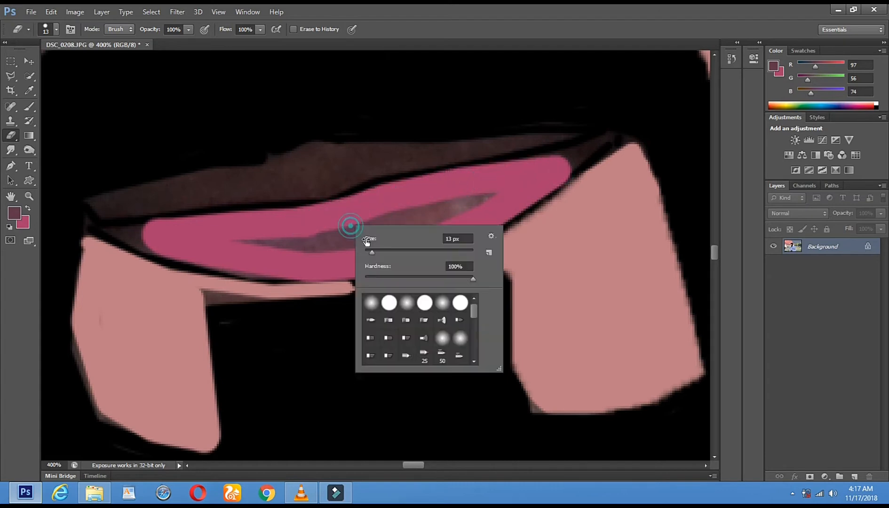
left_click(366, 253)
mouse_move(265, 244)
left_mouse_down()
mouse_move(368, 237)
mouse_move(488, 193)
left_mouse_up()
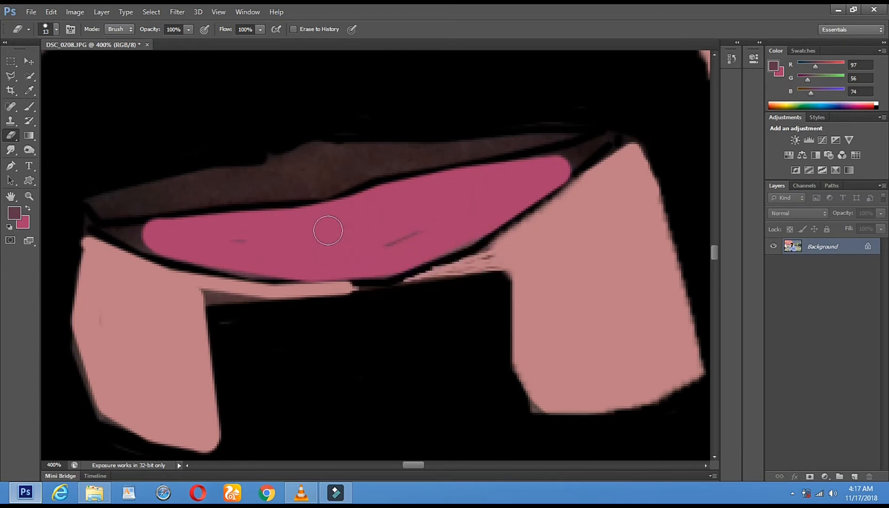
left_click_drag(392, 235, 280, 245)
Reduce the eraser to 5 px and extend the pink into the lower lip's dark corner on the smaller ear's side
right_click(224, 239)
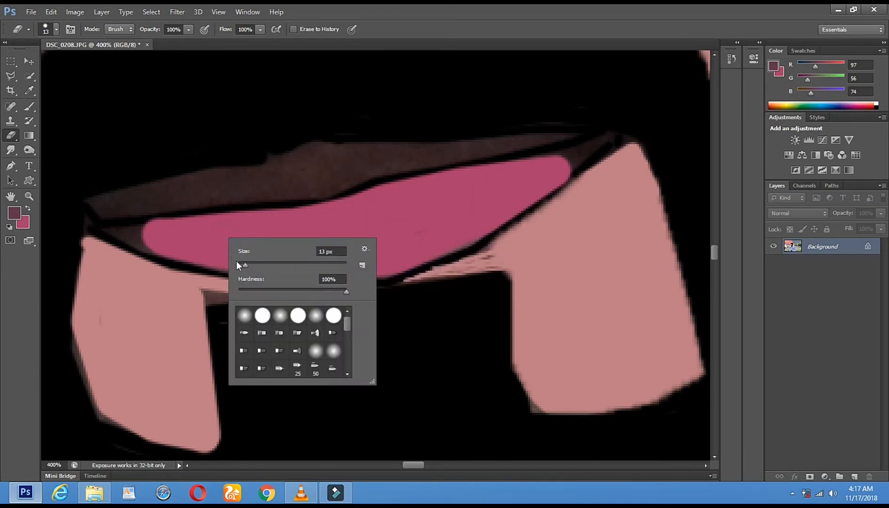
left_click_drag(239, 266, 241, 266)
left_click(160, 231)
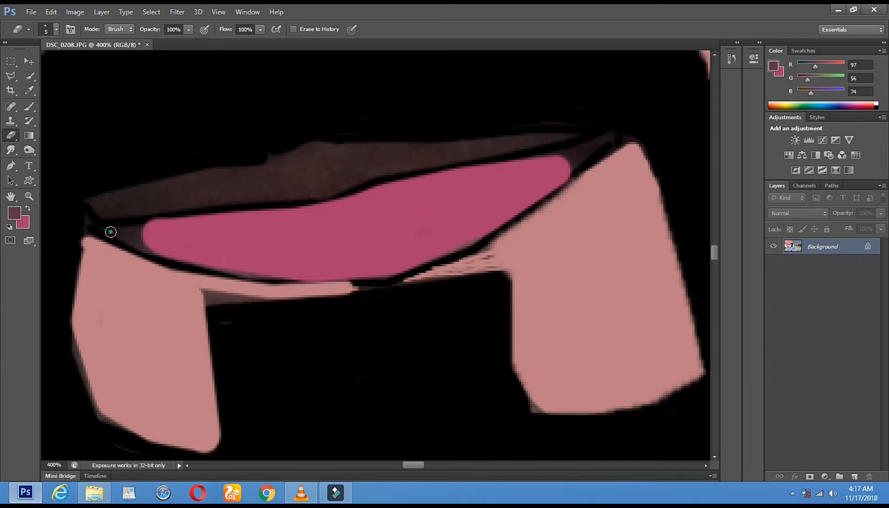
left_click(301, 492)
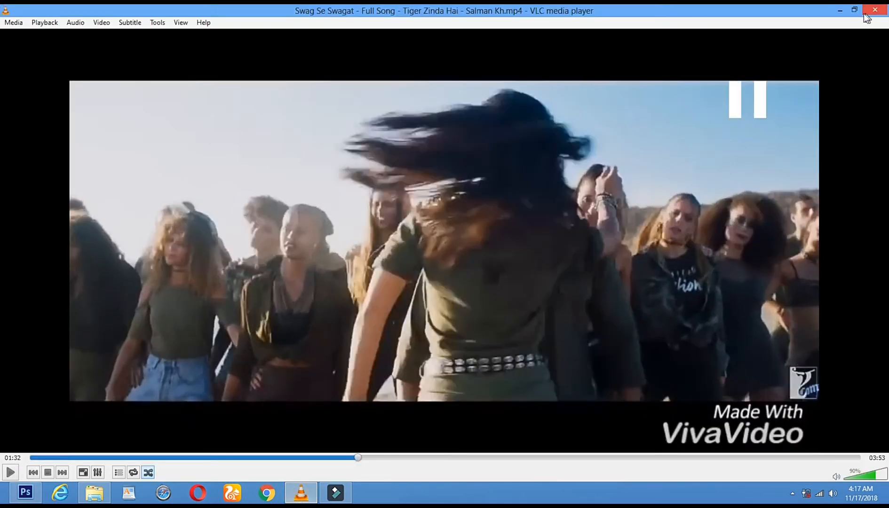
left_click(839, 10)
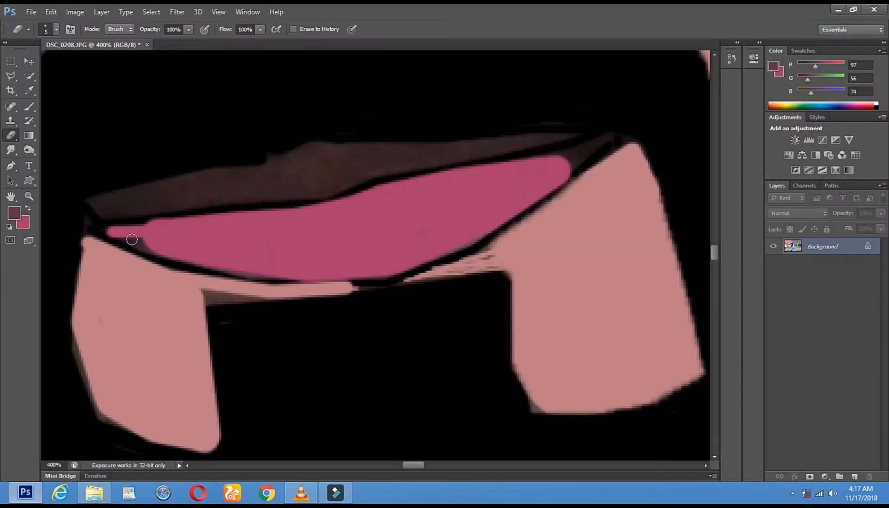
Fill the lower lip's opposite pointed corner with bright pink between the black lines
left_click_drag(547, 195, 483, 230)
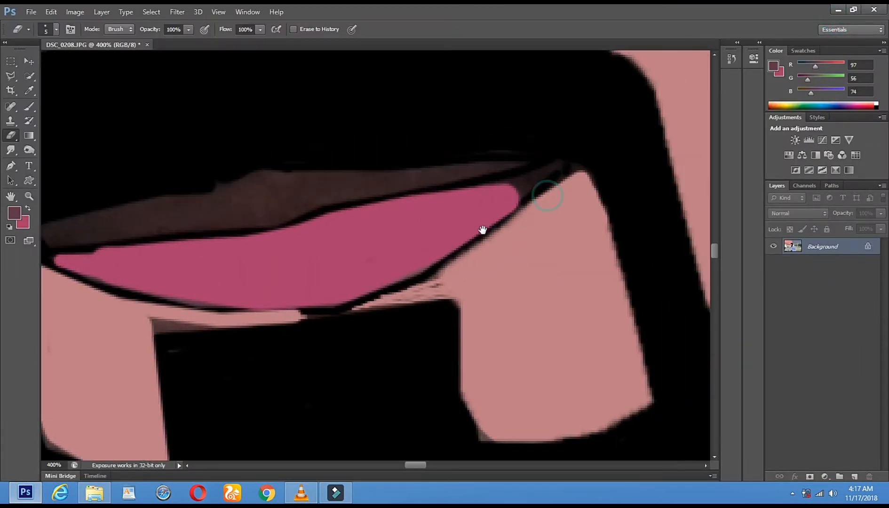
left_click(479, 198)
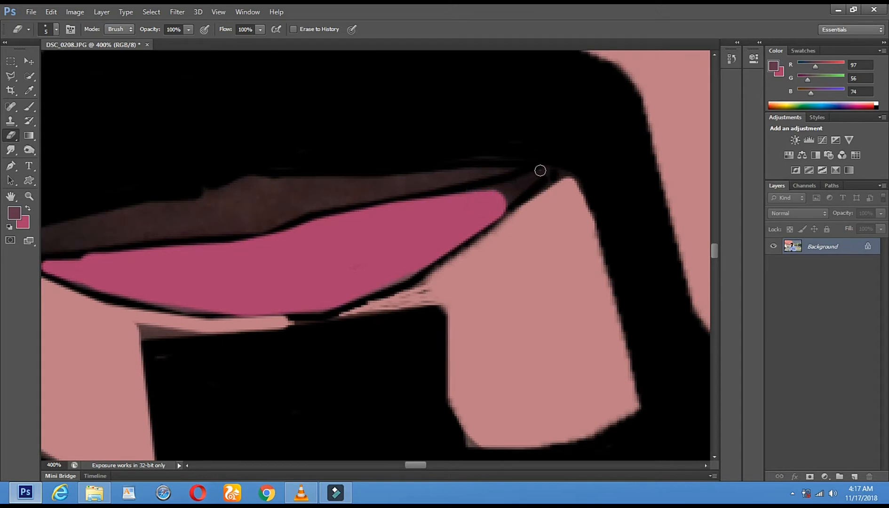
left_click(539, 170, "shift")
left_click(492, 213, "shift")
left_click(509, 192, "shift")
Trace the upper lip's top edge, below the moustache, with a bright pink strip from corner to corner
left_click_drag(384, 209, 497, 223)
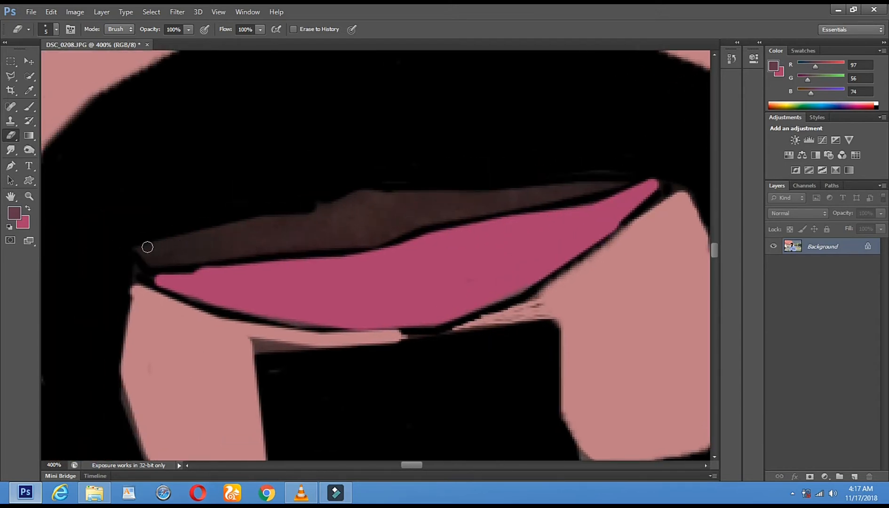
left_click(199, 237, "shift")
left_click(254, 222, "shift")
left_click(288, 221, "shift")
left_click(312, 217, "shift")
left_click(343, 203, "shift")
left_click(364, 195, "shift")
left_click(521, 192, "shift")
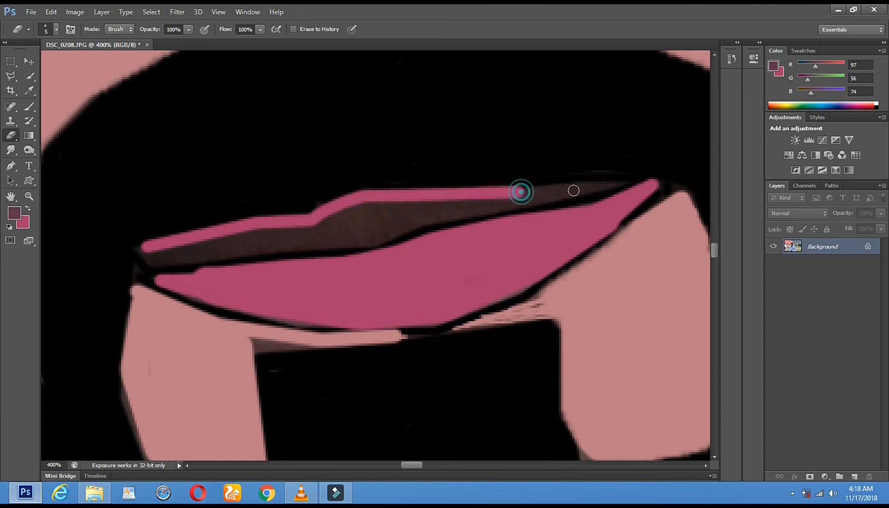
left_click(601, 183, "shift")
Trace the upper lip's lower edge along the black mouth line and fill the brown area inside with bright pink
left_click(441, 216, "shift")
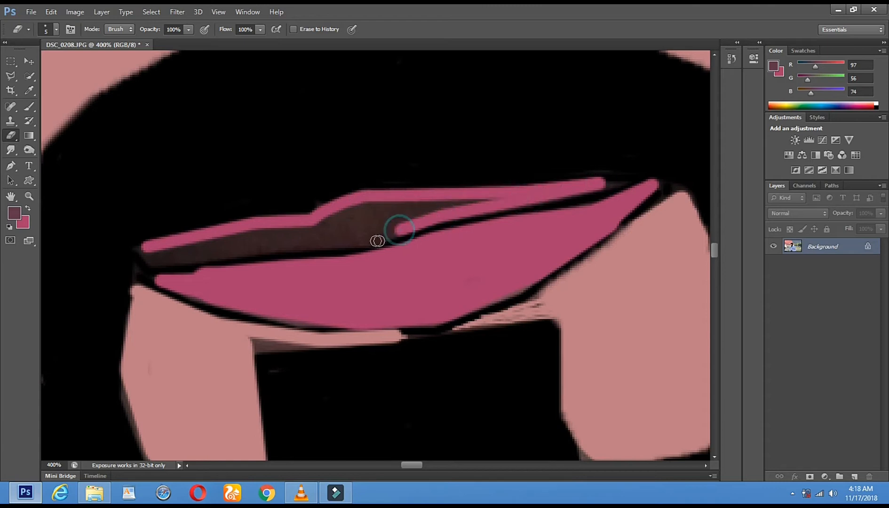
left_click(347, 244, "shift")
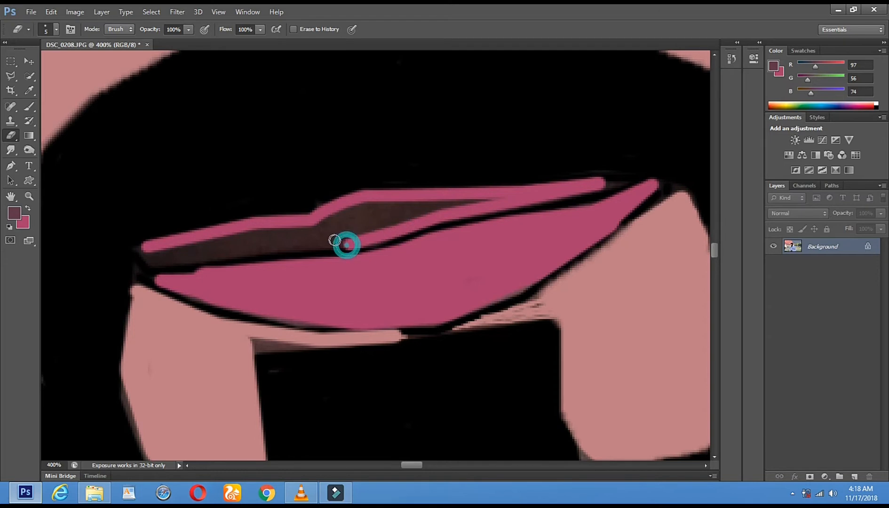
left_click(295, 245, "shift")
left_click(232, 251, "shift")
left_click(170, 260, "shift")
left_click(145, 264, "shift")
mouse_move(143, 251)
left_mouse_down()
mouse_move(367, 225)
mouse_move(352, 232)
mouse_move(368, 206)
mouse_move(498, 209)
mouse_move(455, 193)
mouse_move(502, 199)
left_mouse_up()
left_click_drag(560, 184, 613, 182)
Examine the whole picture to compare the recoloured lips with the rest of the portrait
left_click(29, 197)
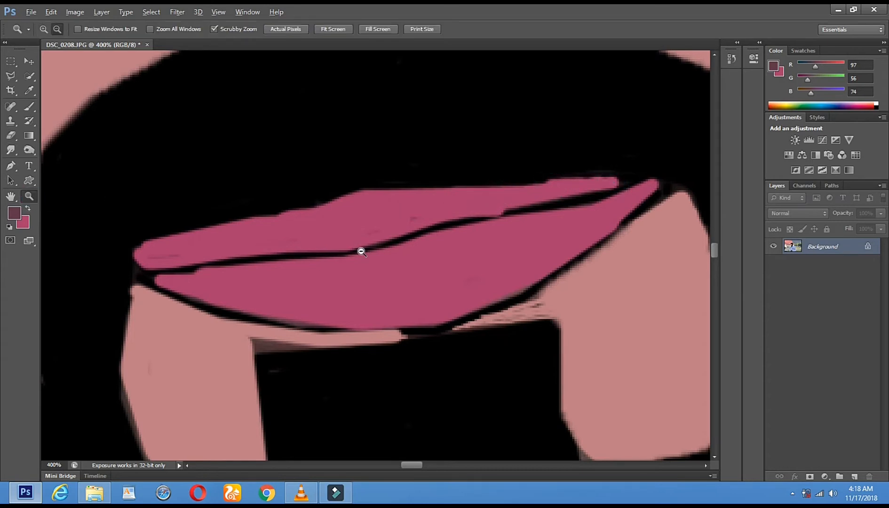
left_click(361, 252, "alt")
left_click(361, 251, "alt")
left_click(361, 251, "alt")
left_click(361, 252, "alt")
left_click(361, 252, "alt")
left_click(361, 251, "alt")
left_click(361, 251, "alt")
left_click(362, 252, "alt")
left_click(360, 251, "alt")
Select the neck between the beard and the shirt collar with the Quick Selection tool
left_click(350, 241)
left_click(350, 242)
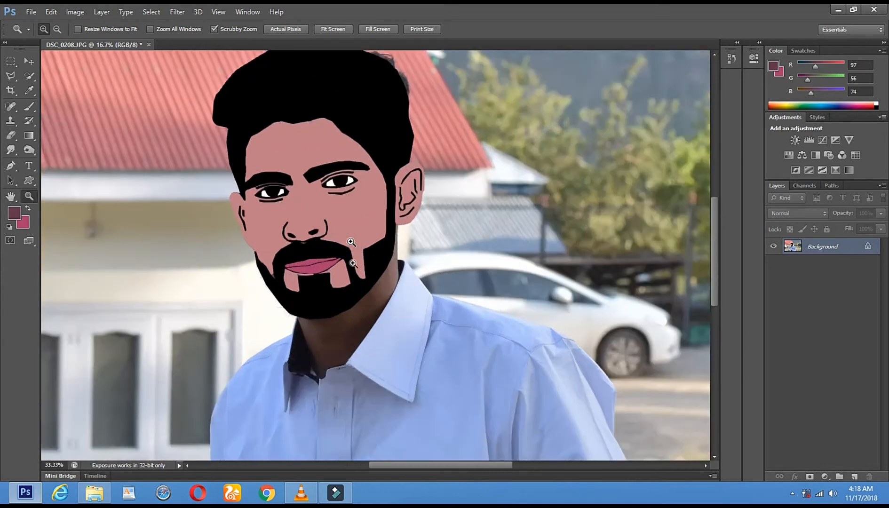
left_click(345, 266)
left_click(324, 288)
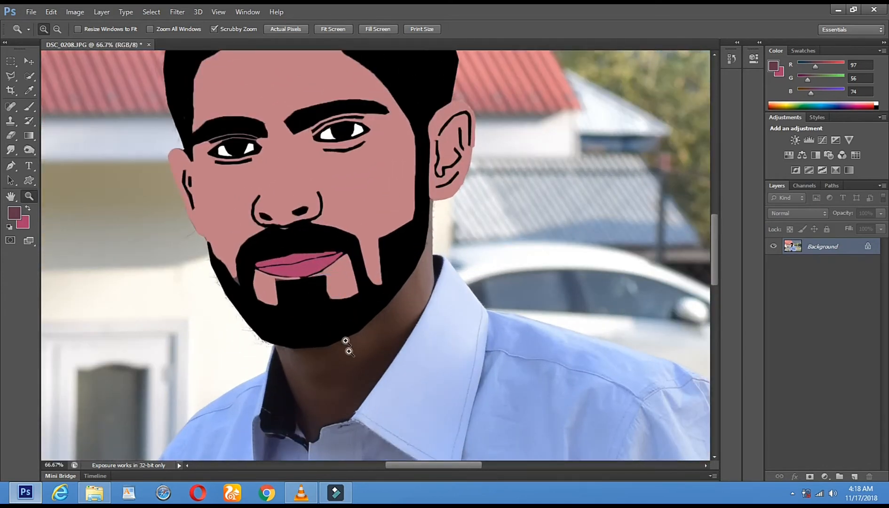
left_click(345, 392)
key("w")
mouse_move(267, 349)
left_mouse_down()
mouse_move(305, 389)
mouse_move(317, 385)
left_mouse_up()
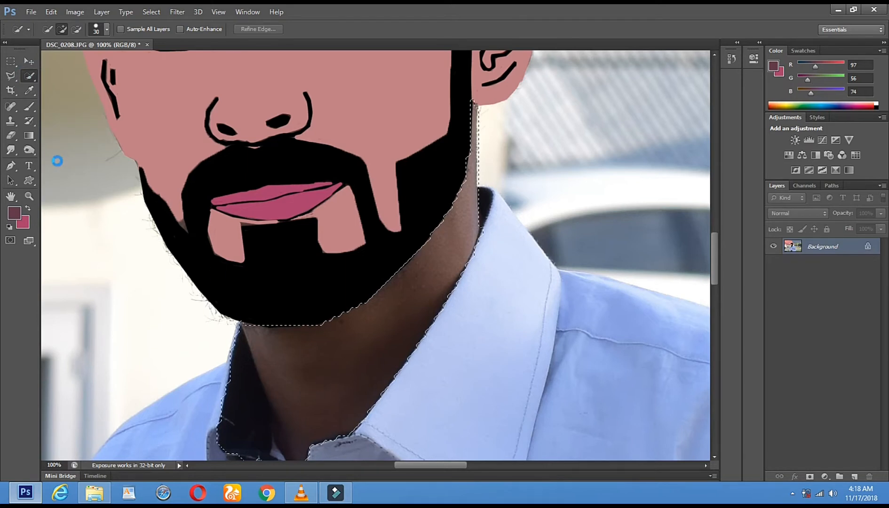
Sample the face's pink skin tone, paint it over the whole selected neck between beard and collar, and clear the selection
left_click(30, 91)
left_click(332, 94)
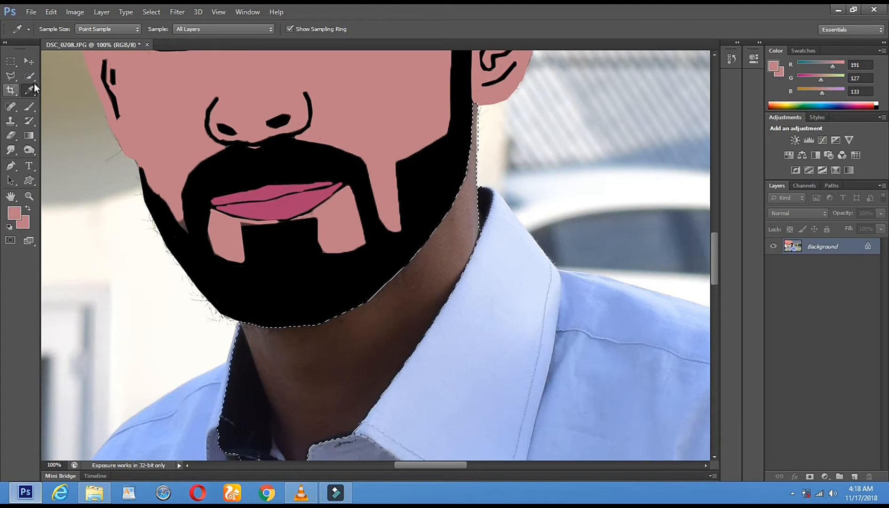
key("b")
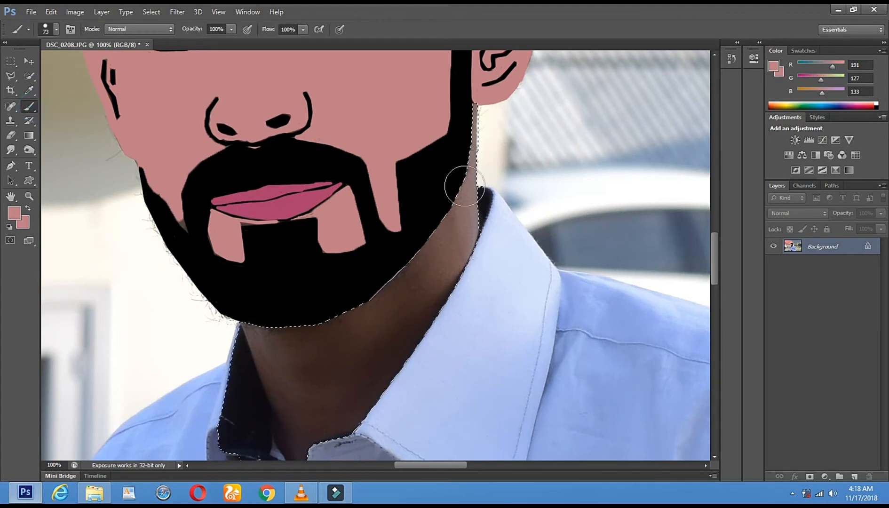
mouse_move(391, 286)
left_mouse_down()
mouse_move(258, 318)
mouse_move(261, 329)
left_mouse_up()
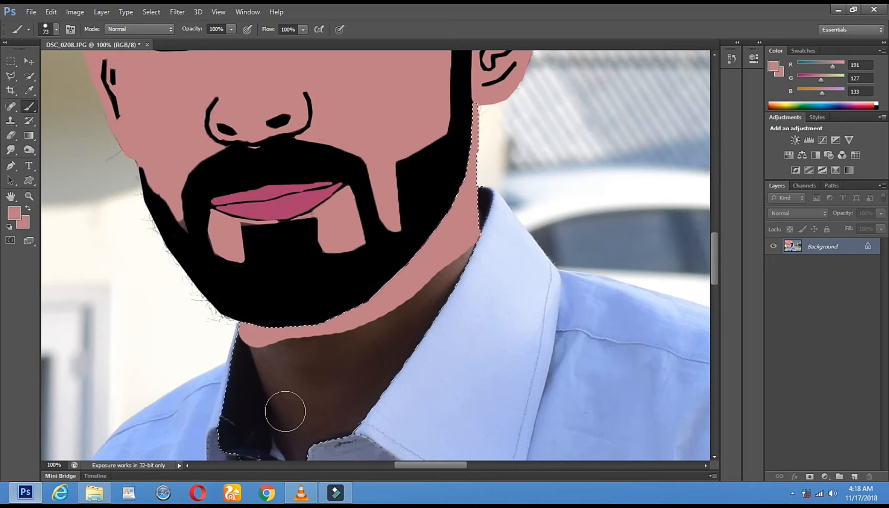
left_click(288, 411, "shift")
mouse_move(291, 392)
left_mouse_down()
mouse_move(293, 350)
mouse_move(295, 358)
mouse_move(360, 331)
mouse_move(429, 277)
mouse_move(457, 239)
mouse_move(395, 357)
mouse_move(367, 383)
mouse_move(314, 401)
mouse_move(326, 370)
mouse_move(383, 358)
left_mouse_up()
left_click_drag(332, 457, 344, 349)
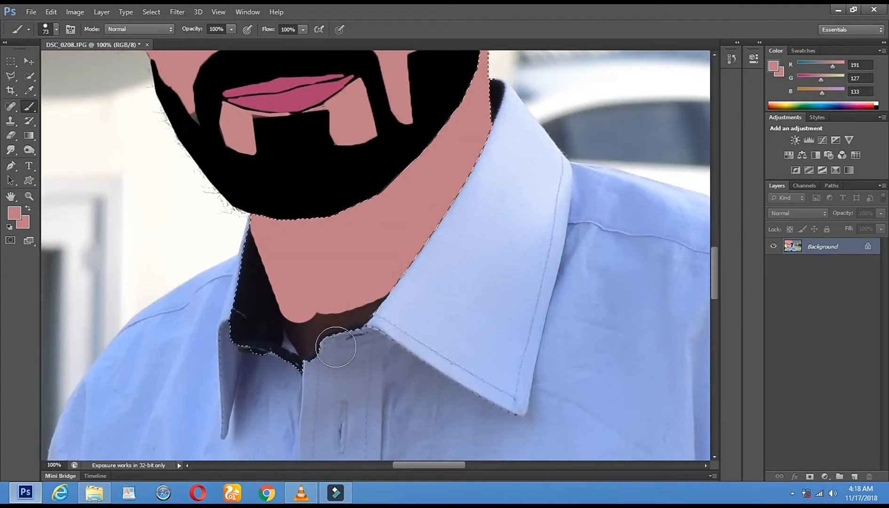
mouse_move(303, 321)
left_mouse_down()
mouse_move(323, 379)
mouse_move(346, 311)
mouse_move(379, 285)
left_mouse_up()
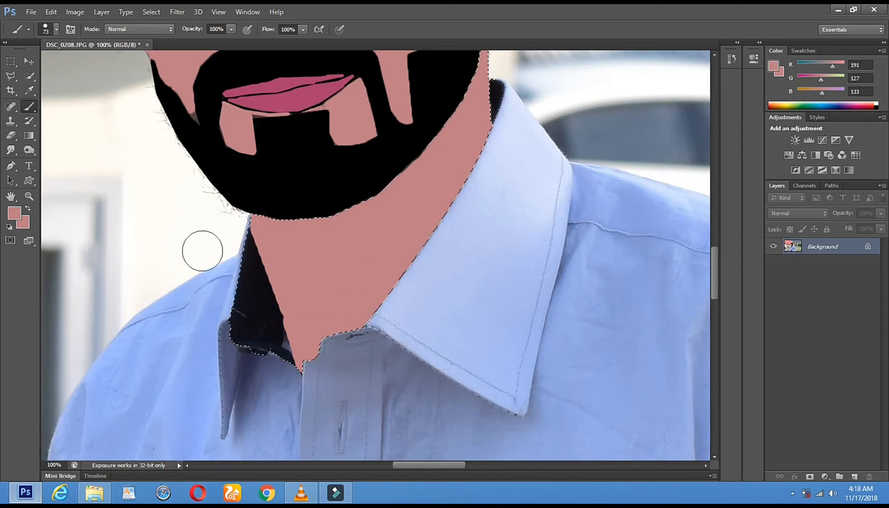
left_click(10, 76)
left_click(99, 154)
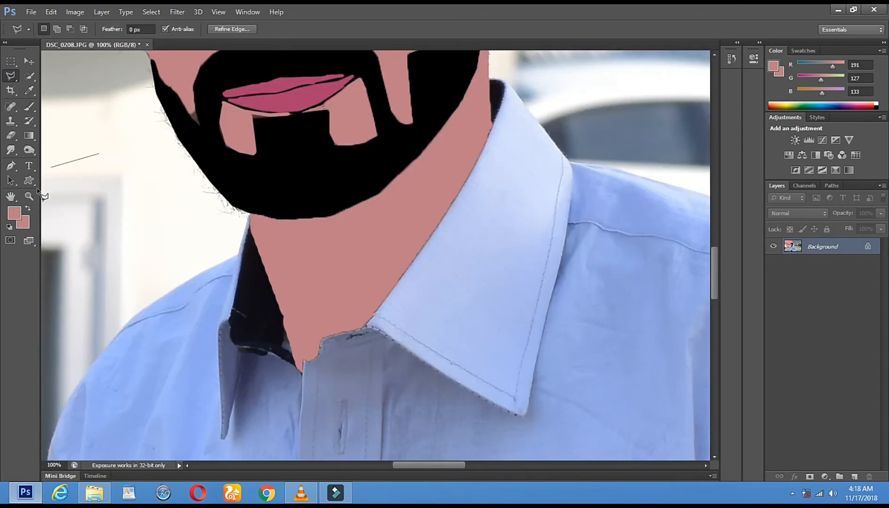
double_click(96, 182)
left_click(399, 192)
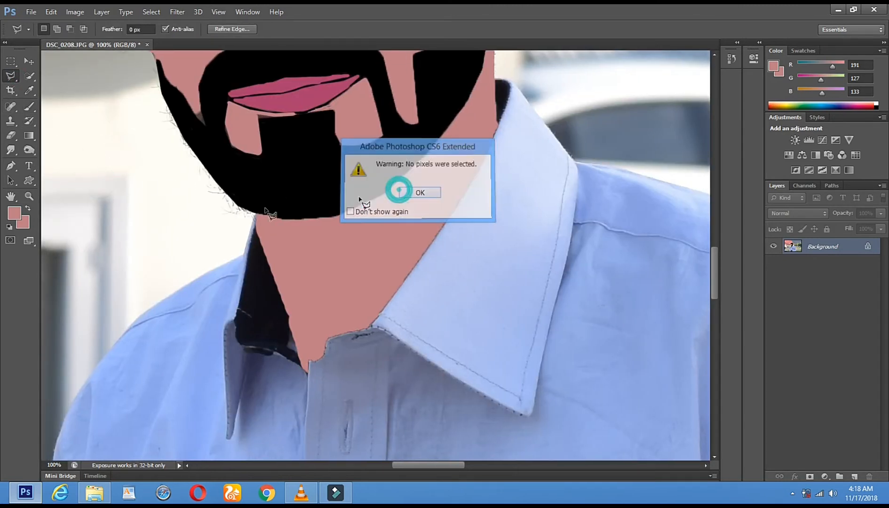
Examine the whole portrait to compare the recoloured neck with the face, hair and shirt
left_click(29, 196)
left_click(484, 287, "alt")
left_click_drag(483, 287, 439, 292)
double_click(440, 293)
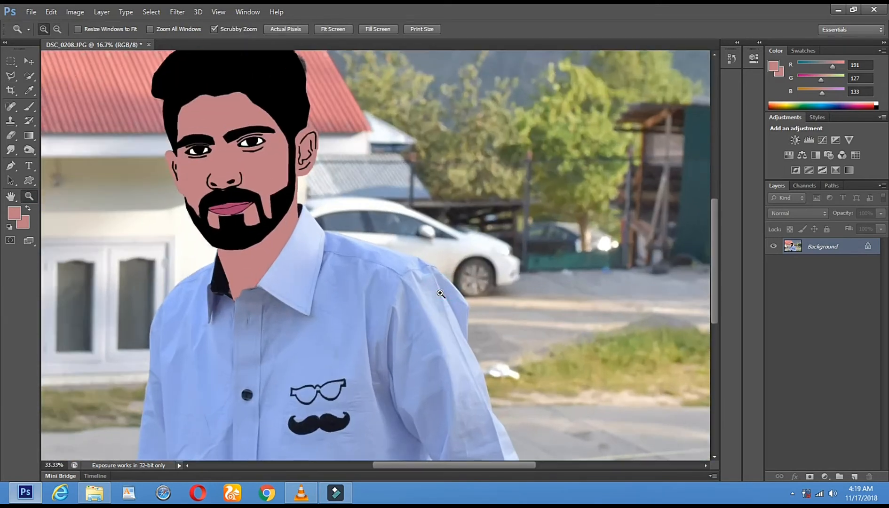
left_click_drag(335, 182, 400, 204)
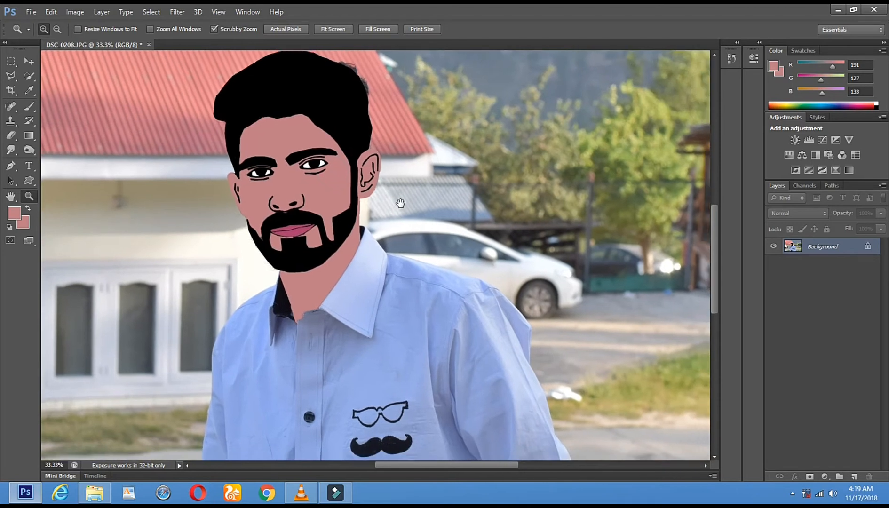
left_click(336, 168)
left_click(358, 212)
double_click(376, 196)
Switch to Chrome and search Google Images for "hair png"
left_click(275, 496)
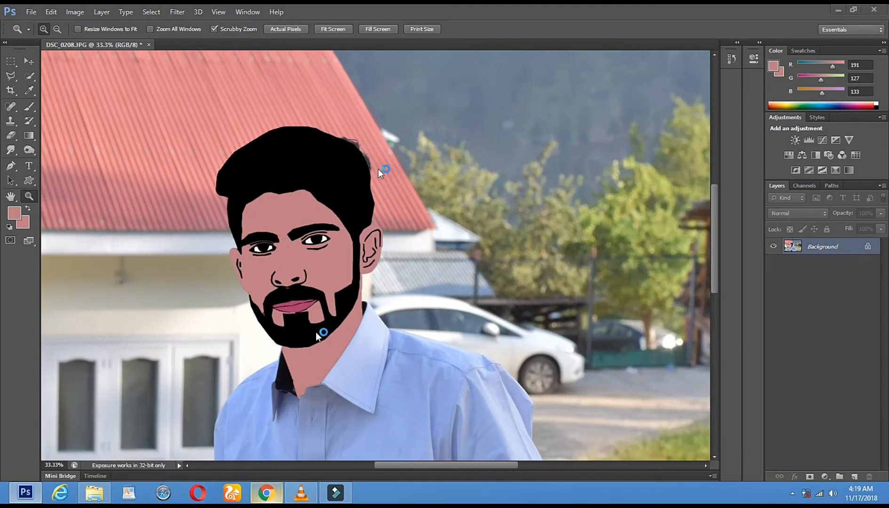
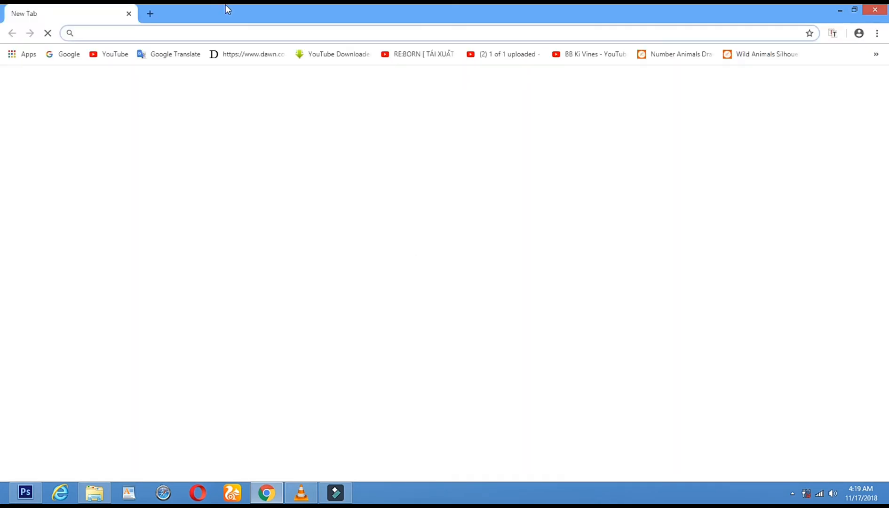
left_click(59, 57)
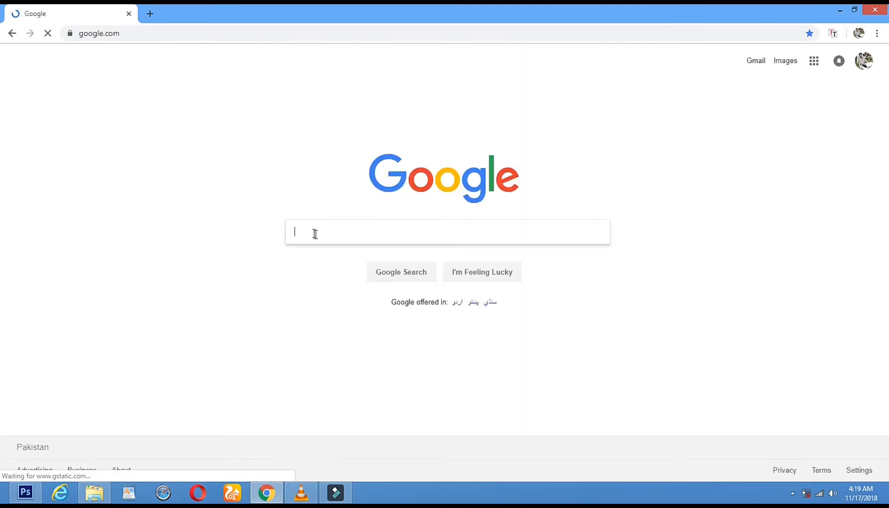
type("hair")
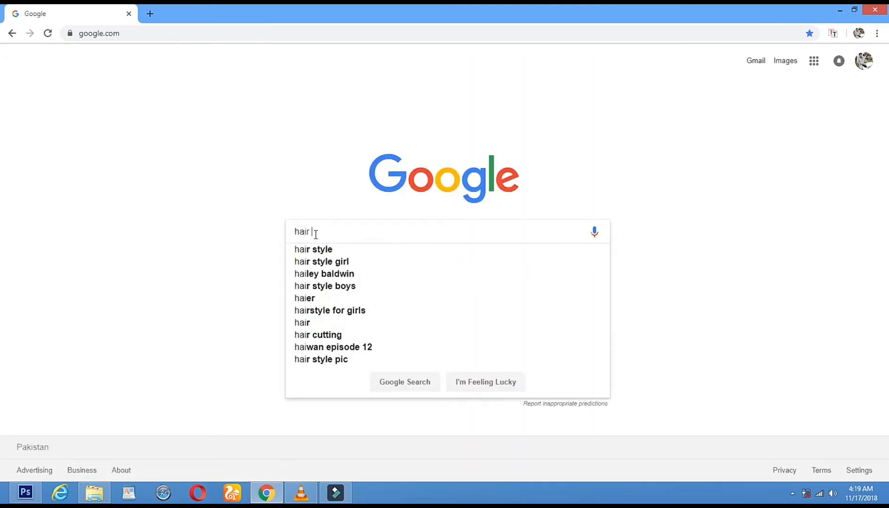
type(" png")
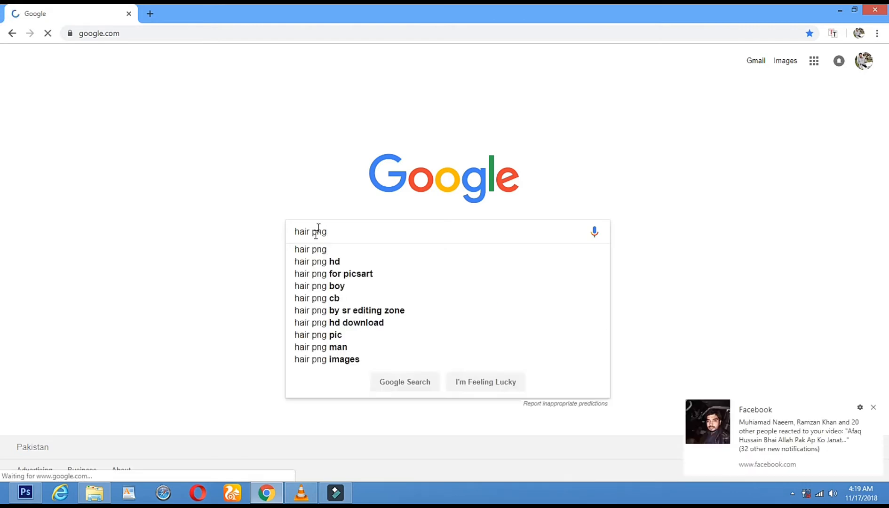
key("Return")
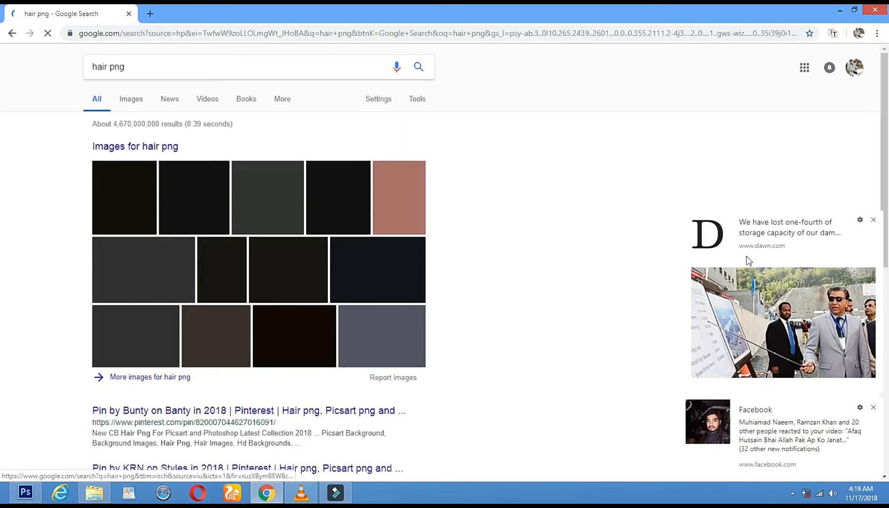
left_click(874, 219)
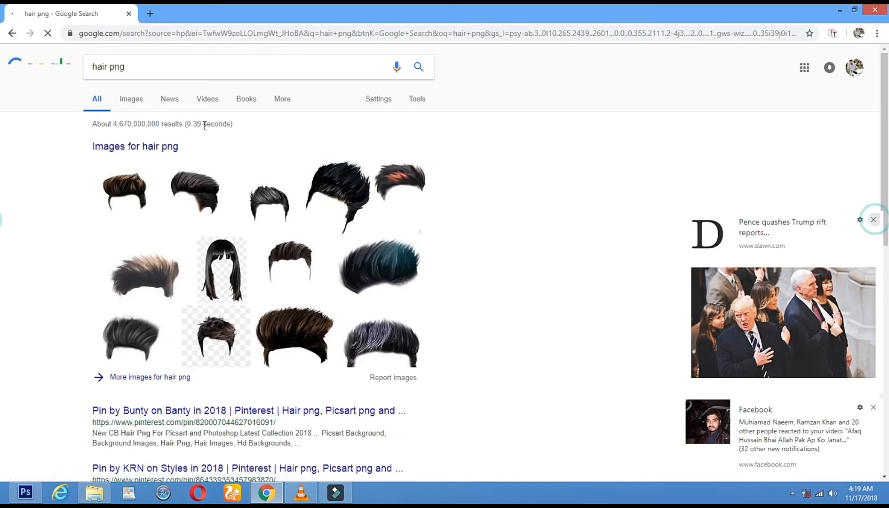
left_click(131, 99)
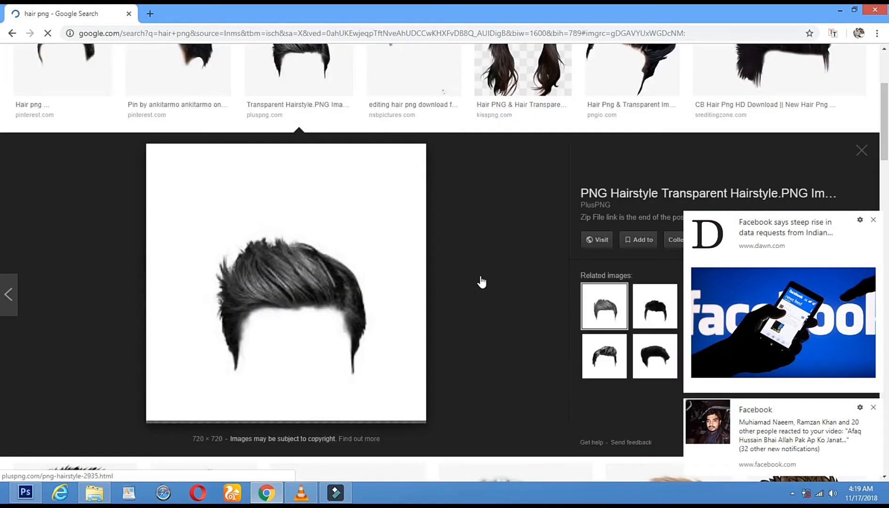
Save the PNGio transparent image of spiky black hair to the Desktop as hair-spike-png-cb-hair-png-download-hair-png-310_354
scroll(587, 232, "up", 4)
left_click(625, 211)
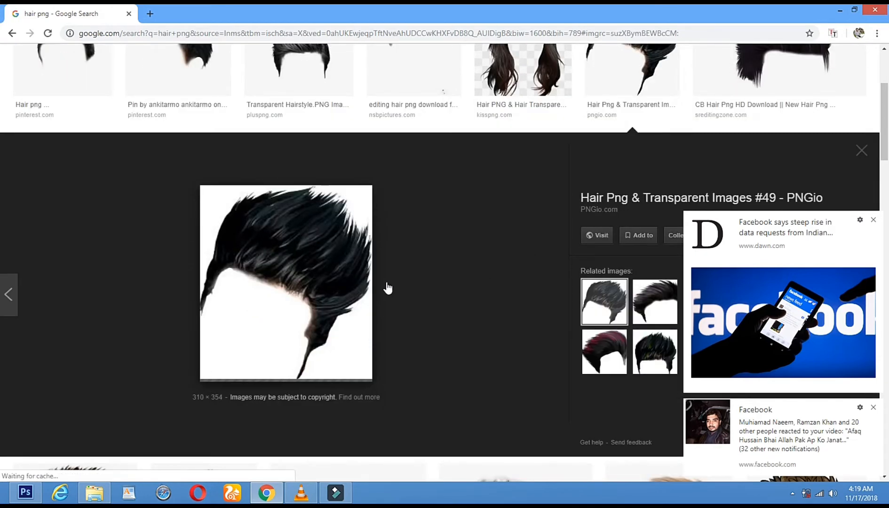
right_click(259, 234)
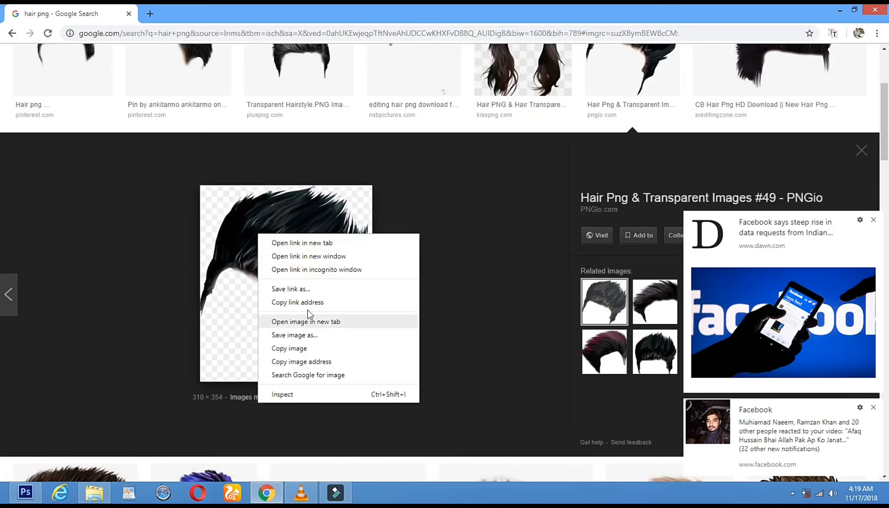
left_click(306, 335)
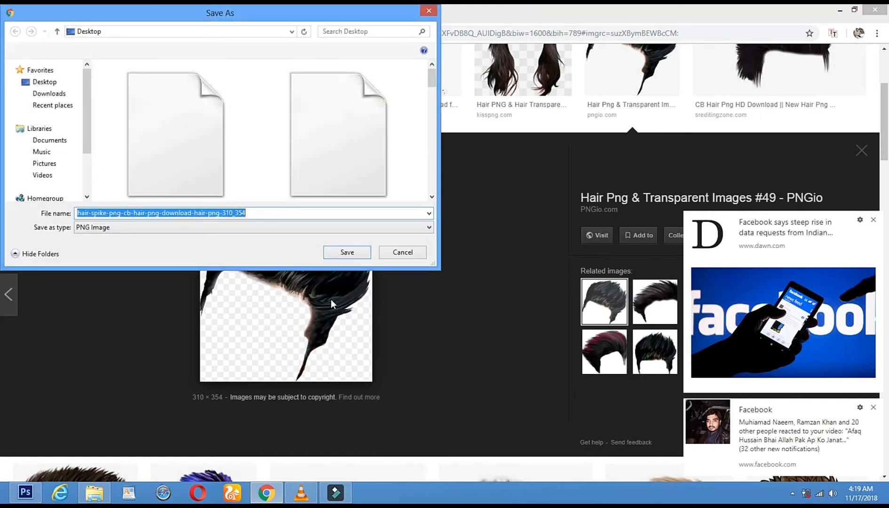
left_click(342, 253)
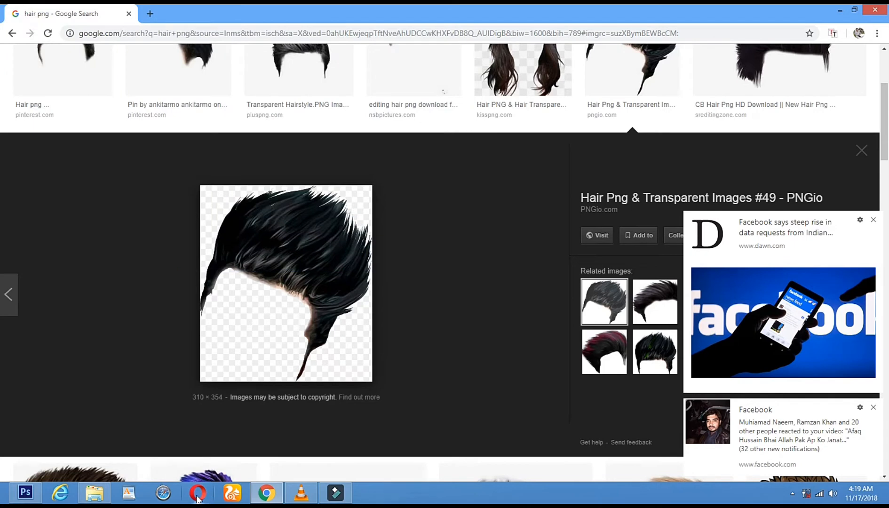
Switch back to Photoshop, open the downloaded hair PNG from the Desktop and copy the hair into the portrait as a new layer
left_click(26, 497)
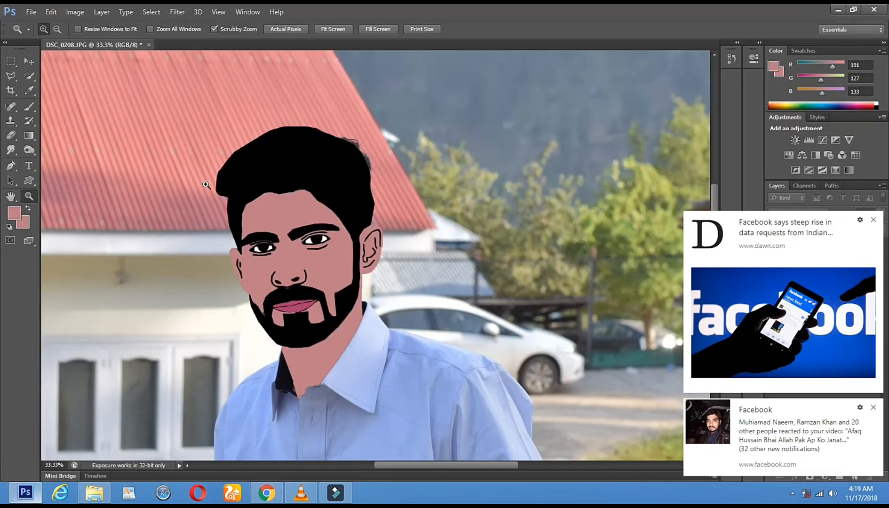
left_click(30, 12)
left_click(64, 34)
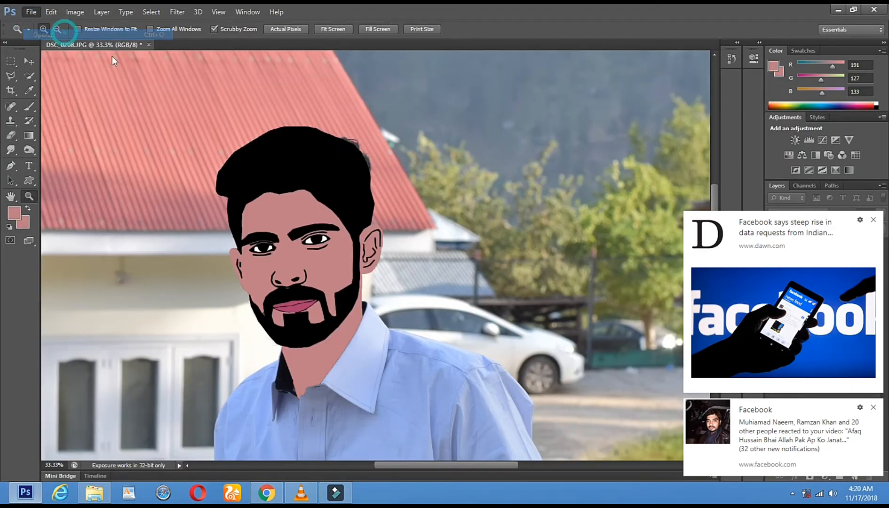
left_click(304, 237)
scroll(304, 237, "down", 10)
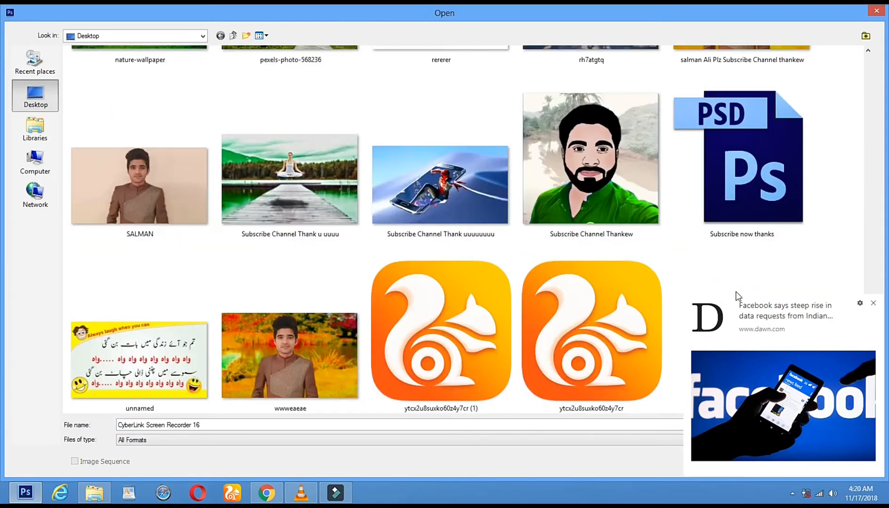
left_click(873, 305)
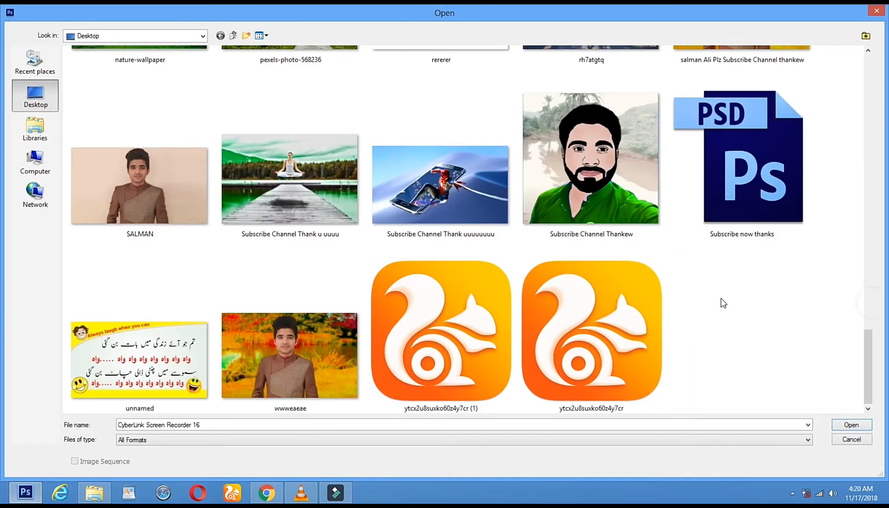
scroll(722, 300, "up", 6)
double_click(312, 183)
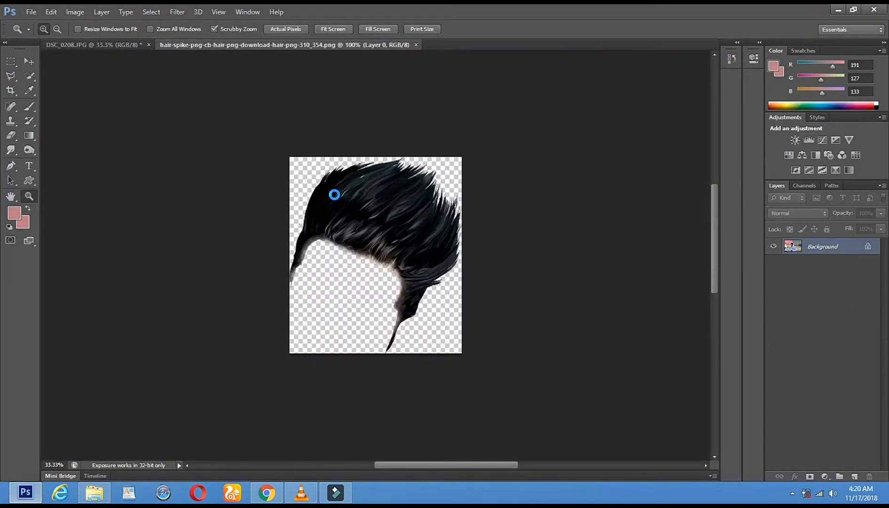
left_click(28, 59)
left_click_drag(372, 217, 219, 190)
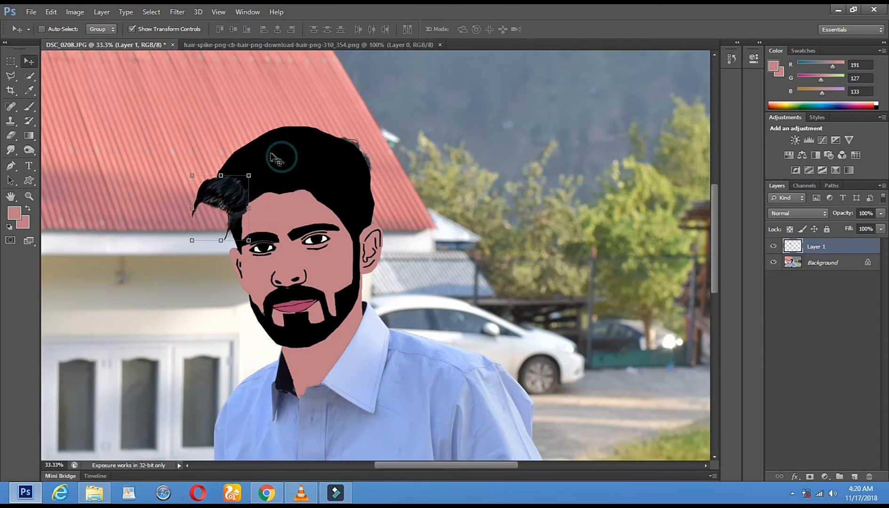
Rotate the hair about -26° and scale it to about 321% wide and 280% high so it covers the head's black hair
key("ctrl+t")
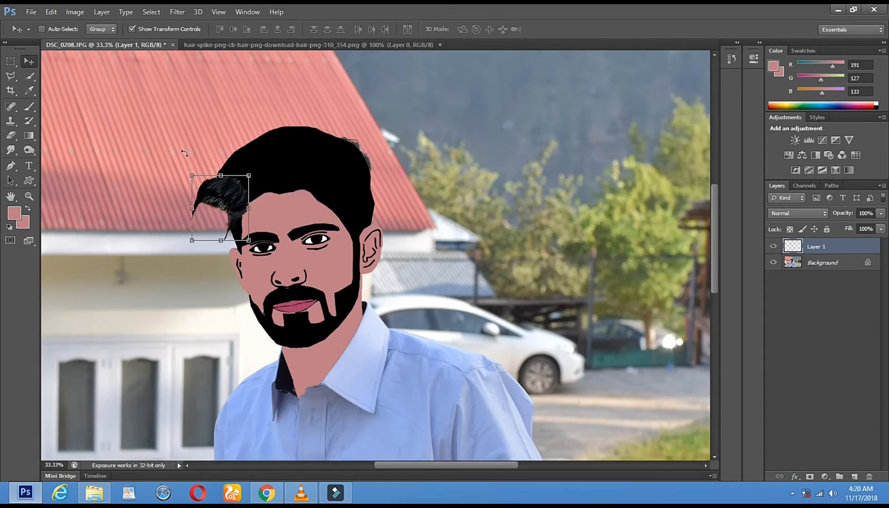
left_click_drag(172, 164, 252, 137)
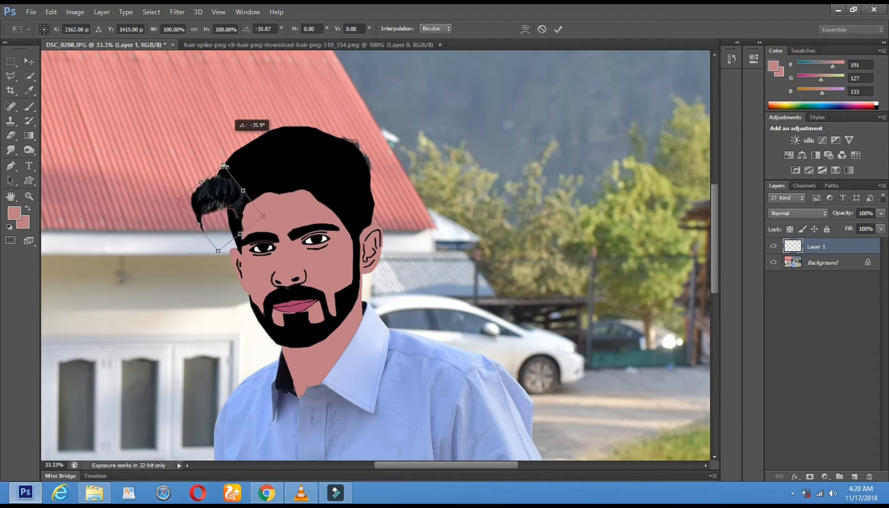
left_click_drag(224, 166, 228, 40)
left_click_drag(224, 136, 355, 226)
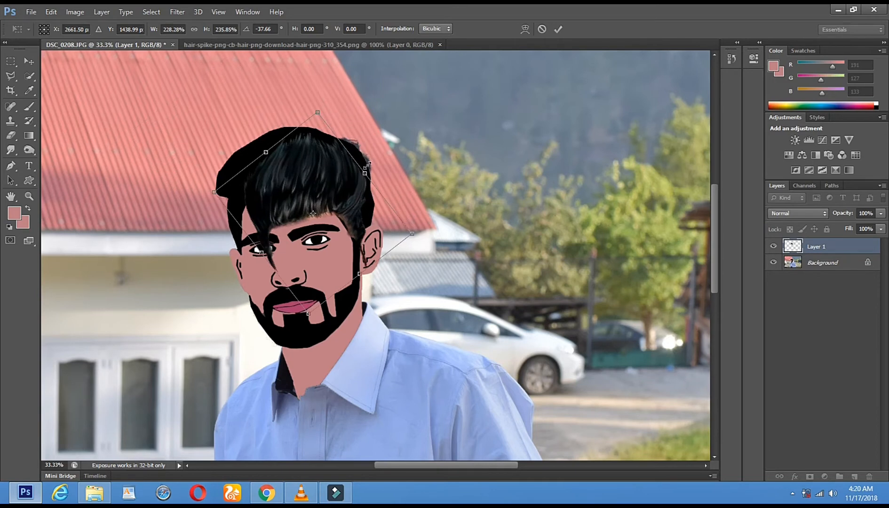
mouse_move(367, 168)
left_mouse_down()
mouse_move(390, 144)
mouse_move(381, 160)
left_mouse_up()
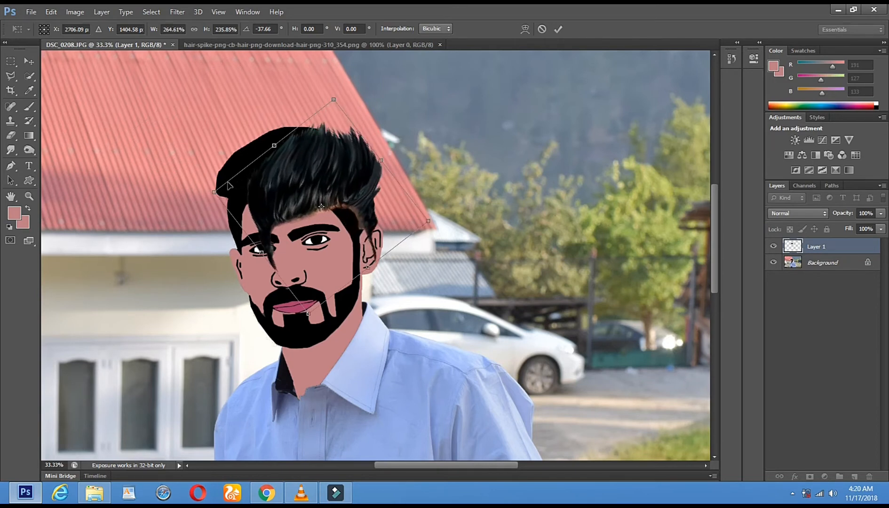
left_click_drag(212, 191, 171, 188)
left_click_drag(416, 111, 441, 125)
mouse_move(299, 167)
left_mouse_down()
mouse_move(294, 160)
mouse_move(303, 165)
left_mouse_up()
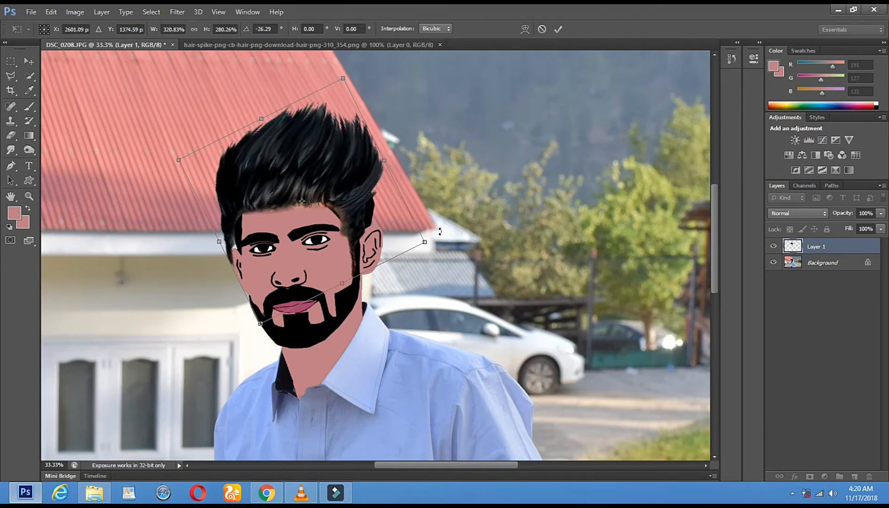
key("Return")
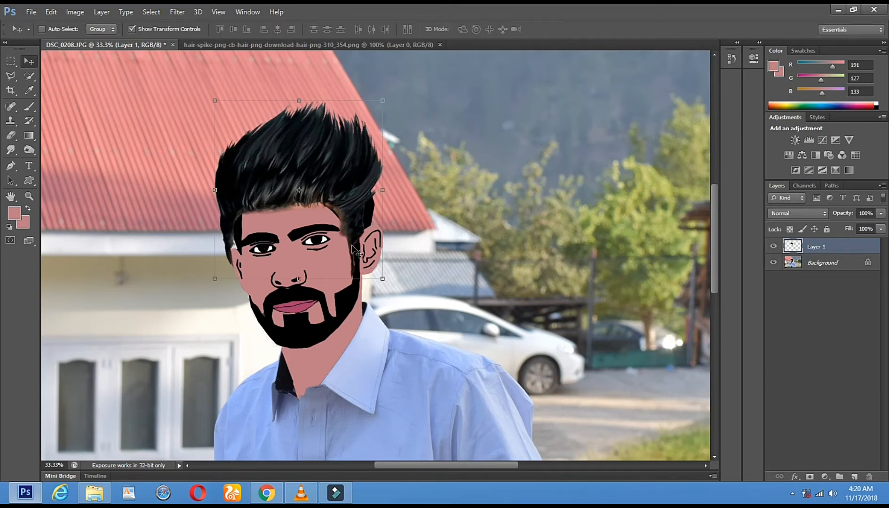
left_click(881, 228)
mouse_move(879, 240)
left_mouse_down()
mouse_move(829, 242)
mouse_move(880, 241)
left_mouse_up()
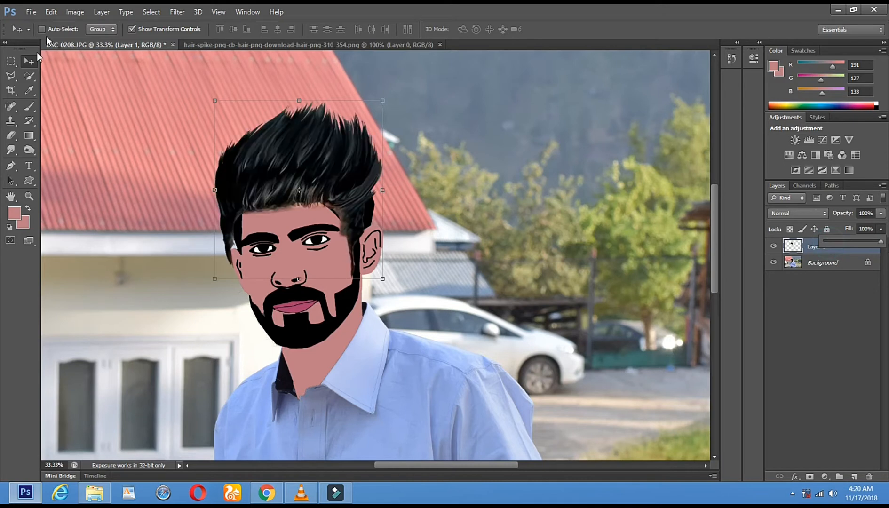
Turn the pasted hair solid black by setting its Hue/Saturation lightness to -100
left_click(75, 11)
mouse_move(94, 40)
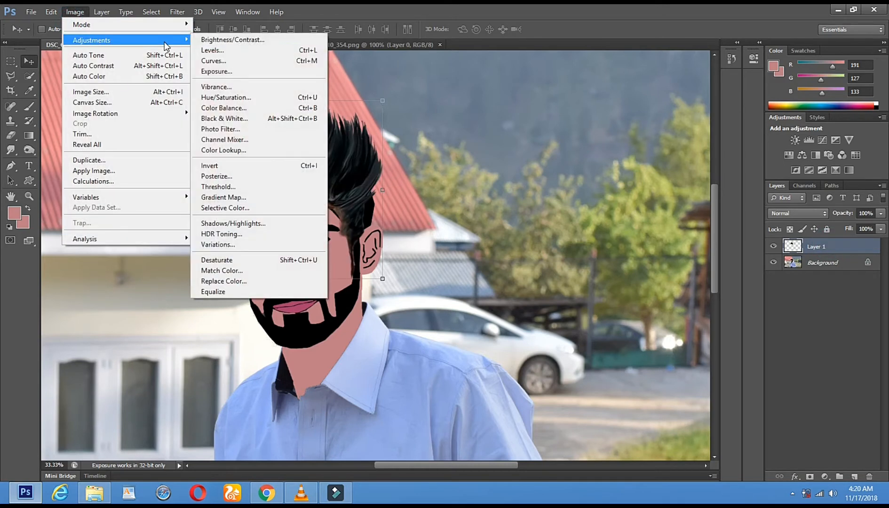
left_click(266, 98)
left_click_drag(647, 142, 597, 142)
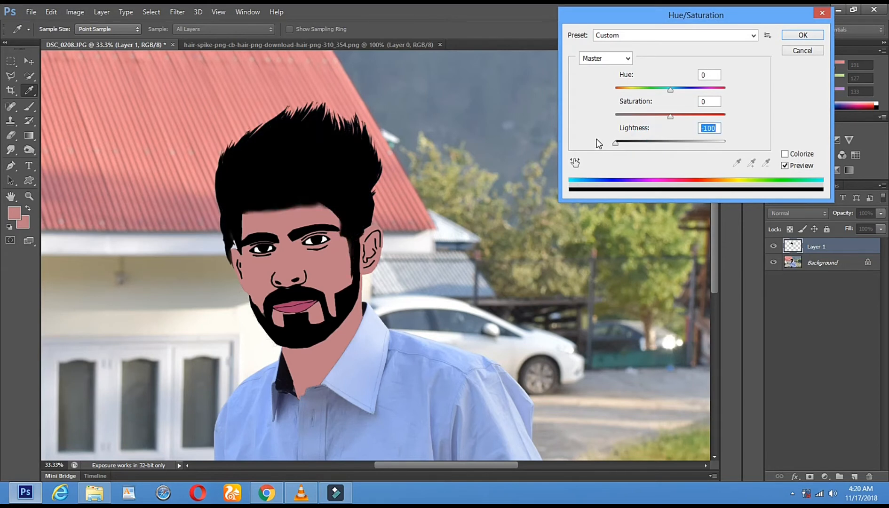
left_click(803, 36)
Move the hair slightly higher on the head and erase its stray strand beside the photo's left ear with a 97 px eraser
key("v")
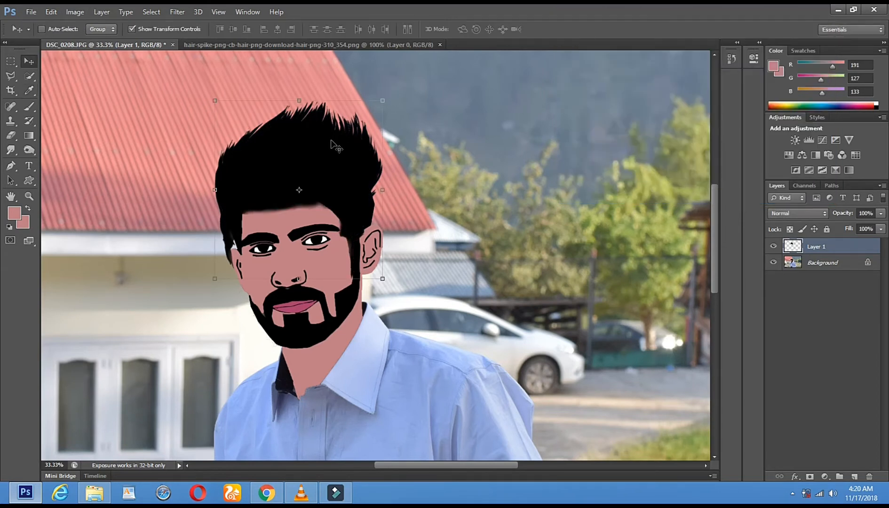
left_click_drag(307, 159, 312, 155)
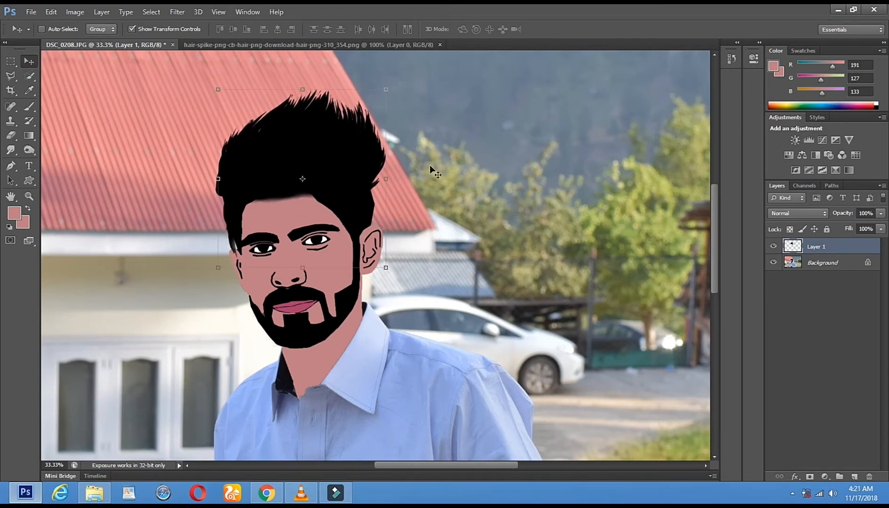
left_click(11, 135)
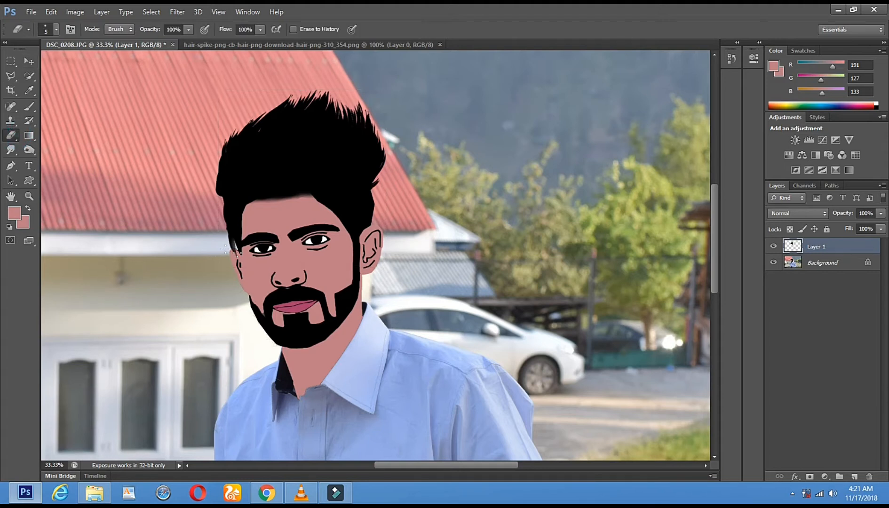
right_click(365, 260)
left_click(432, 288)
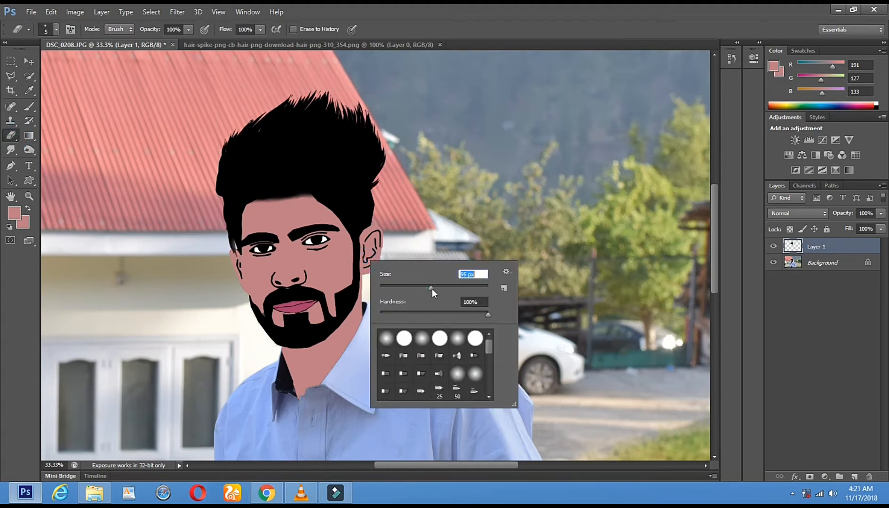
left_click(229, 246)
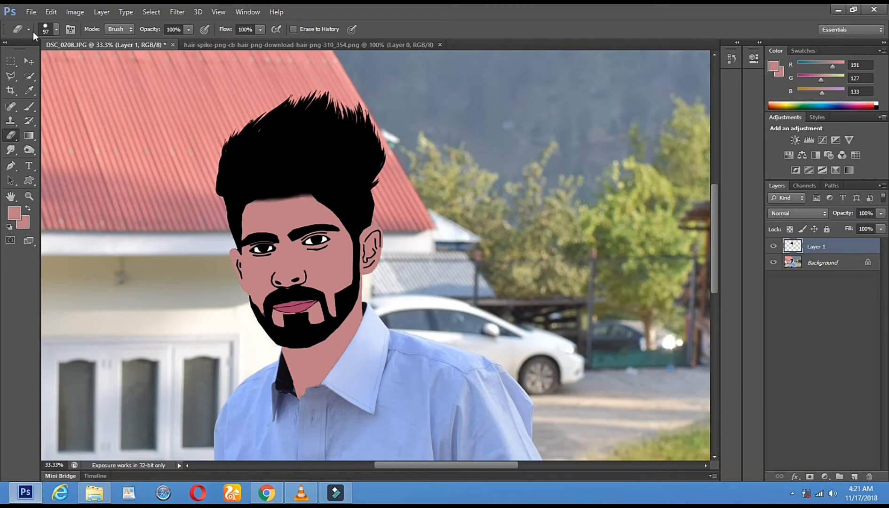
Reposition the pasted hair over the head and rotate it about -6° to follow the forehead
left_click(28, 197)
left_click(400, 270, "alt")
left_click(400, 268, "alt")
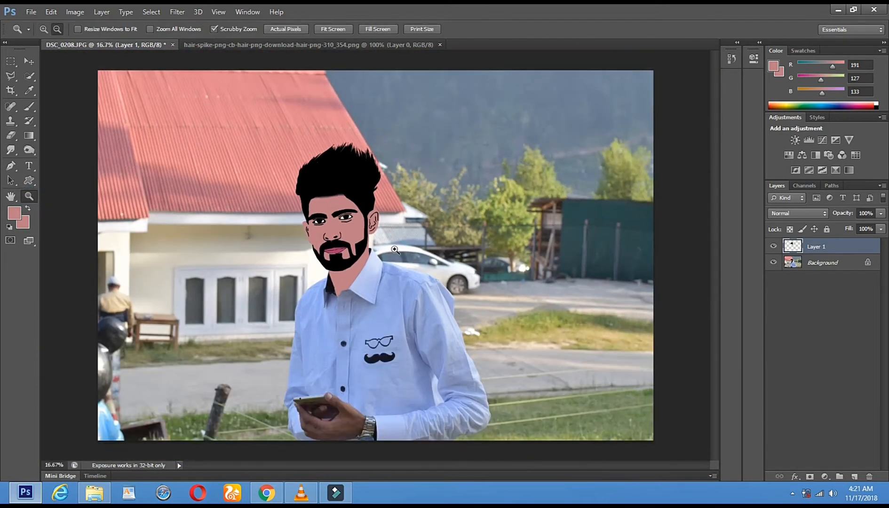
left_click(390, 221)
left_click(389, 220)
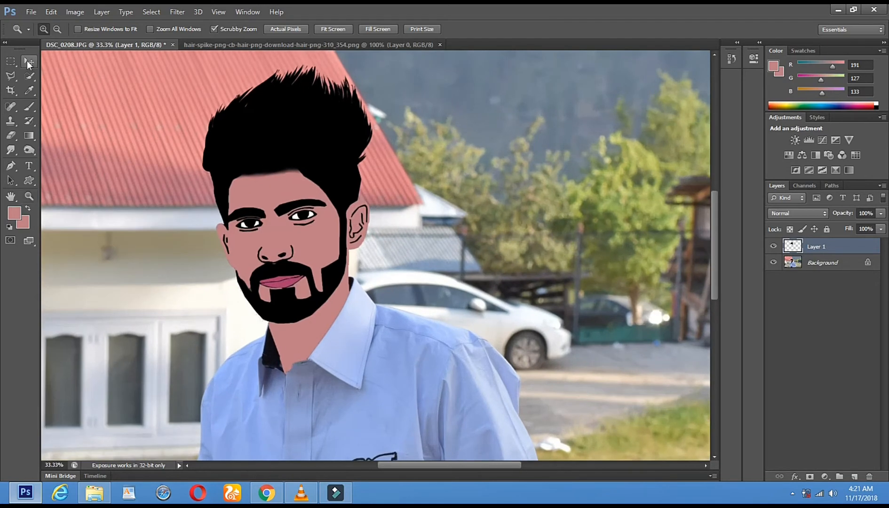
key("v")
left_click_drag(262, 118, 264, 141)
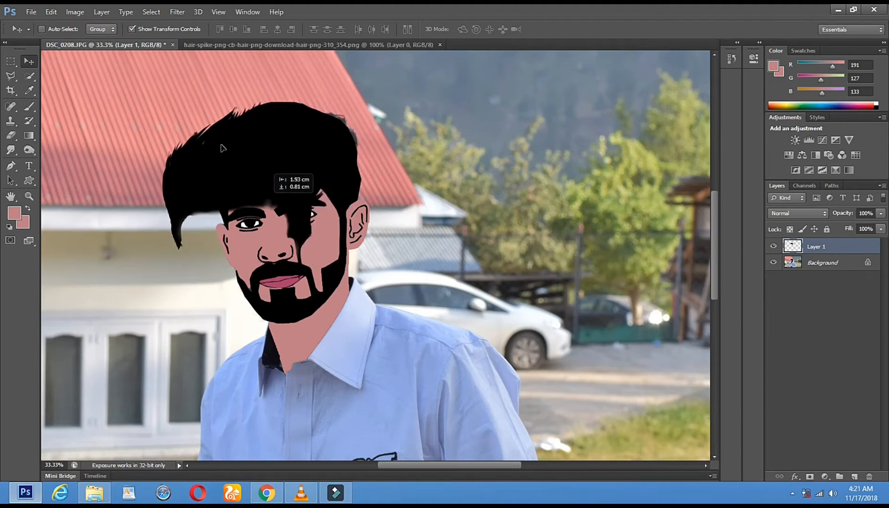
left_click_drag(293, 178, 289, 180)
mouse_move(152, 97)
left_mouse_down()
mouse_move(130, 110)
mouse_move(118, 135)
left_mouse_up()
left_click_drag(231, 144, 274, 121)
left_click_drag(362, 66, 375, 98)
left_click_drag(283, 145, 245, 160)
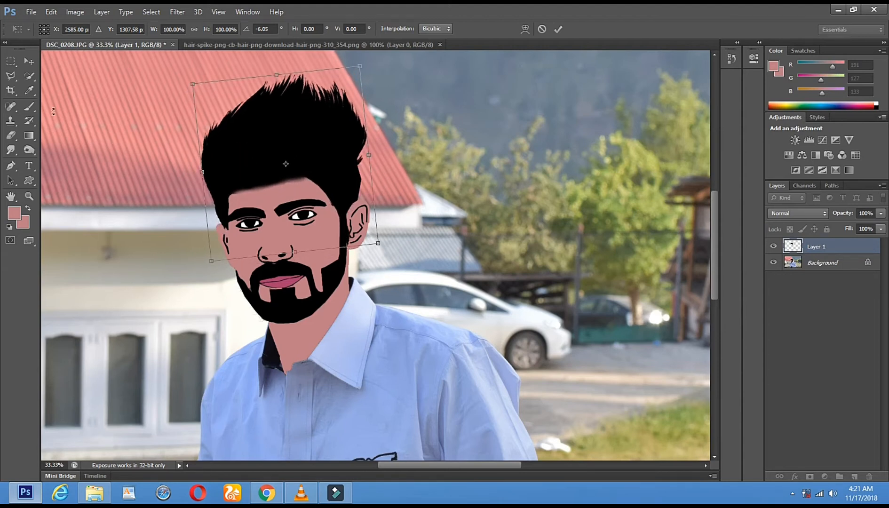
left_click(29, 61)
left_click(405, 193)
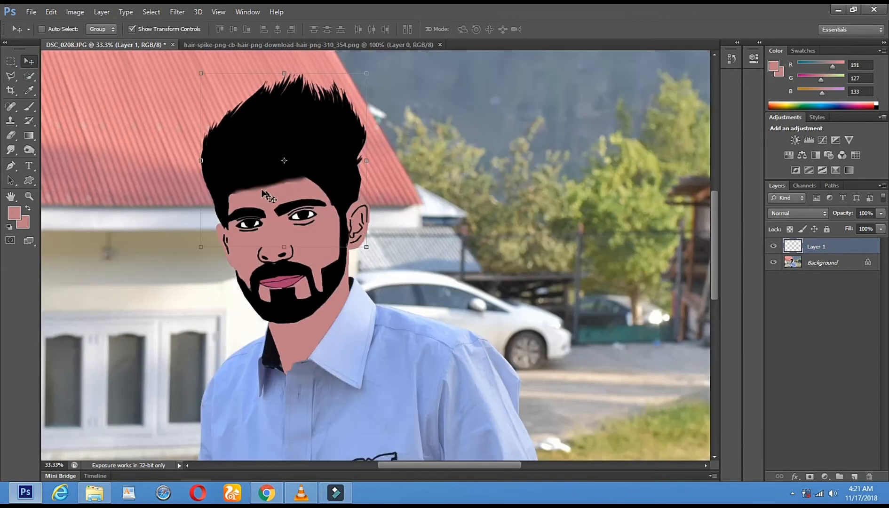
Move the pasted hair off the head and delete its layer
left_click_drag(319, 136, 177, 243)
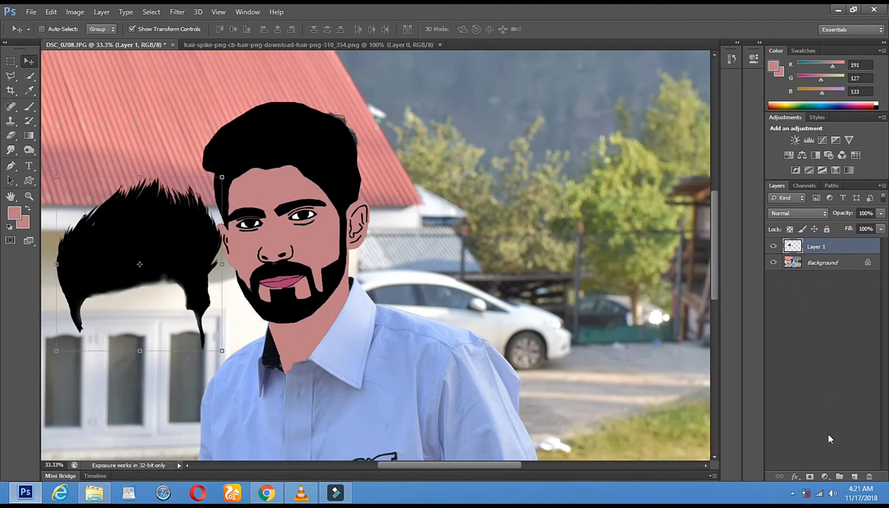
left_click(867, 477)
left_click(410, 195)
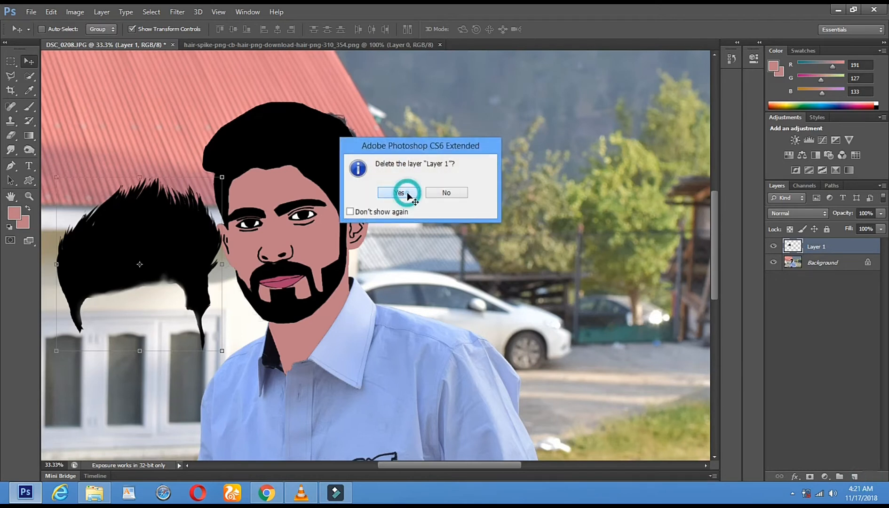
Select the roof and the background strip along the photo's left edge of the man with a 30 px Quick Selection brush
left_click(30, 195)
left_click(286, 112)
left_click(309, 206, "alt")
left_click(309, 207, "alt")
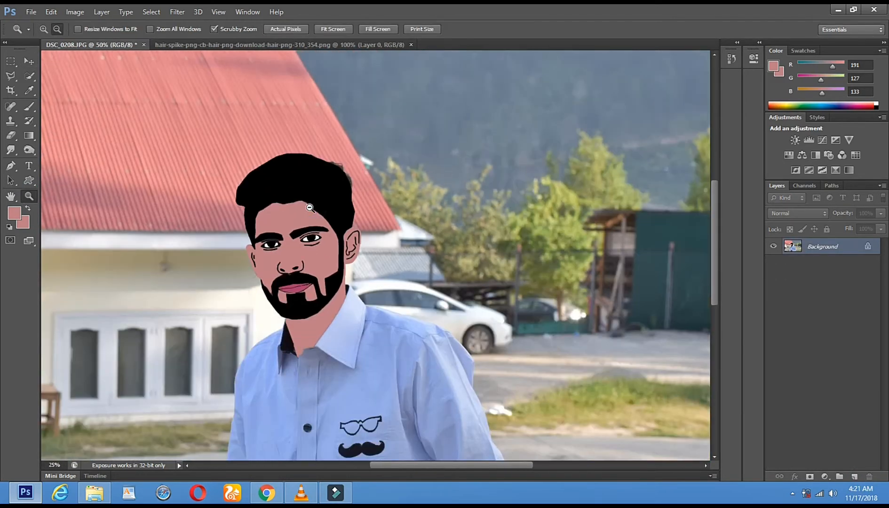
left_click(310, 207, "alt")
left_click(29, 75)
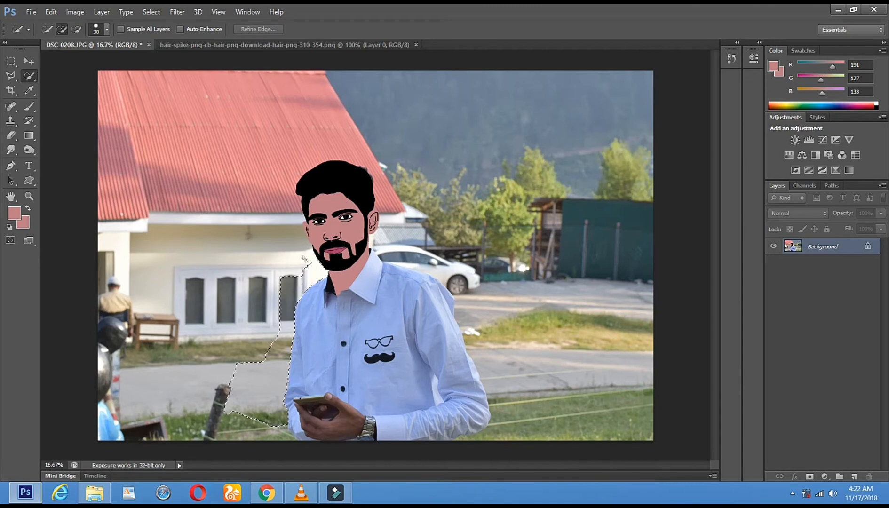
left_click_drag(295, 239, 292, 233)
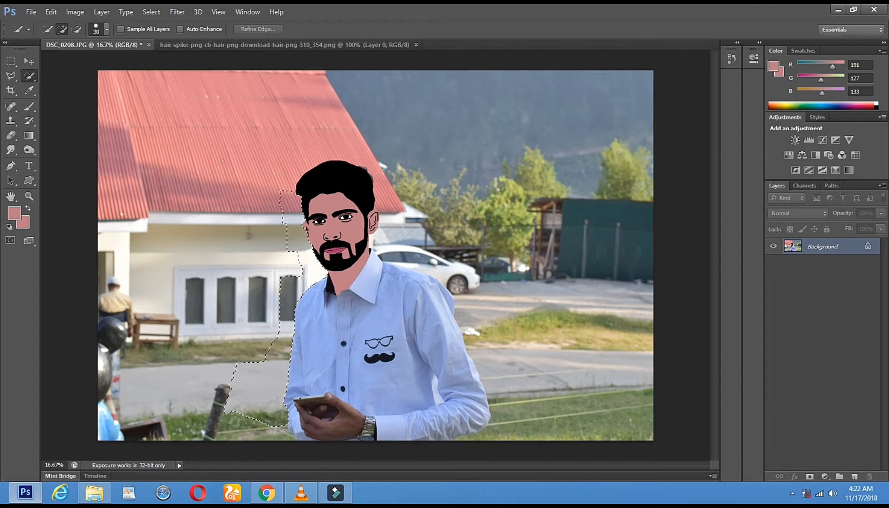
mouse_move(131, 136)
left_mouse_down()
mouse_move(96, 109)
mouse_move(63, 192)
left_mouse_up()
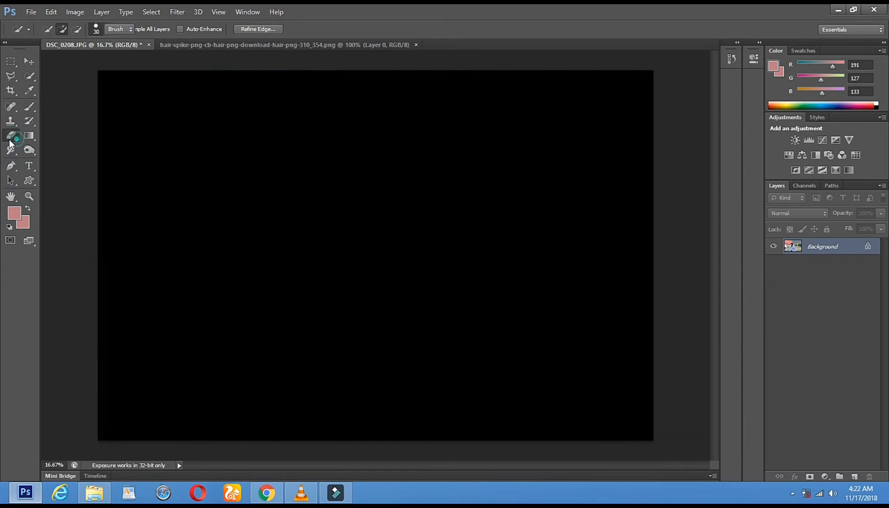
Erase a streak across the selected roof with a 191 px eraser, and clear the matching roof tones to transparency with Magic Eraser at tolerance 32
left_click(11, 135)
right_click(218, 189)
left_click(303, 214)
left_click_drag(204, 160, 194, 219)
right_click(9, 136)
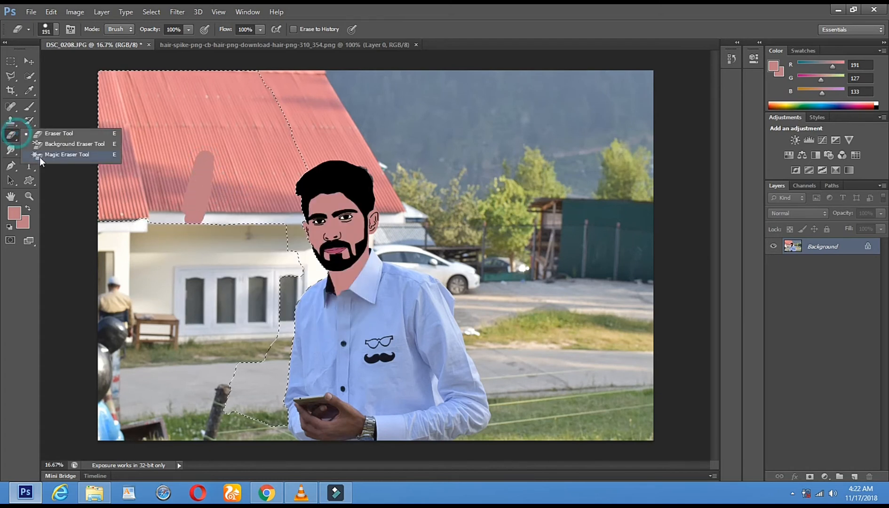
left_click(51, 151)
left_click(201, 190)
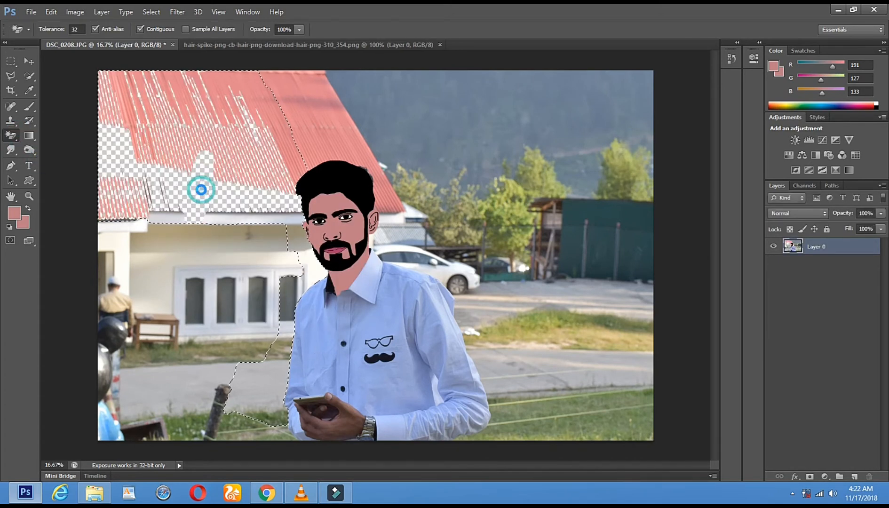
Erase the selected roof beside the man's hair and forehead with the regular Eraser at 191 px
right_click(13, 137)
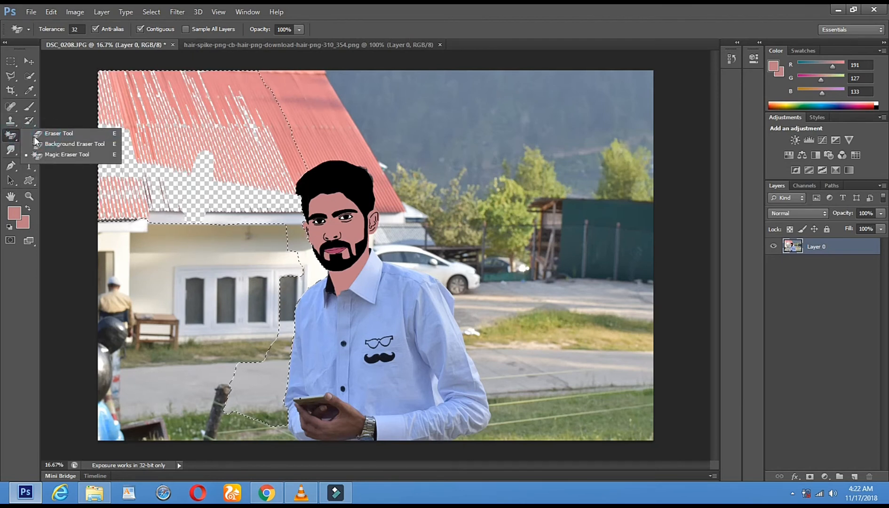
left_click(47, 134)
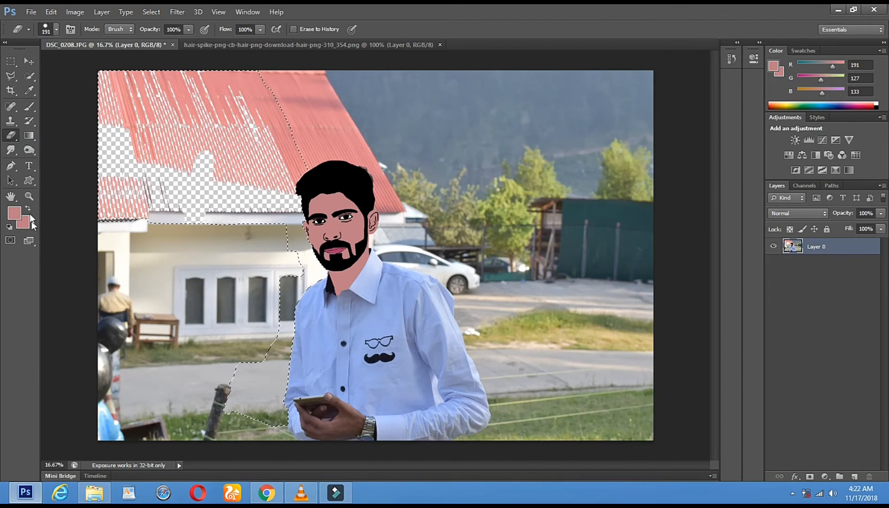
left_click(290, 236)
left_click(308, 215)
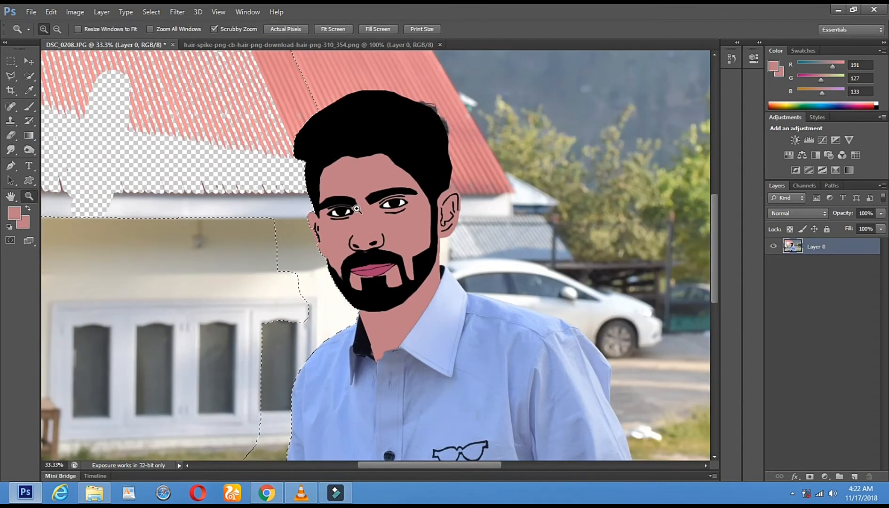
left_click(357, 209)
left_click(11, 137)
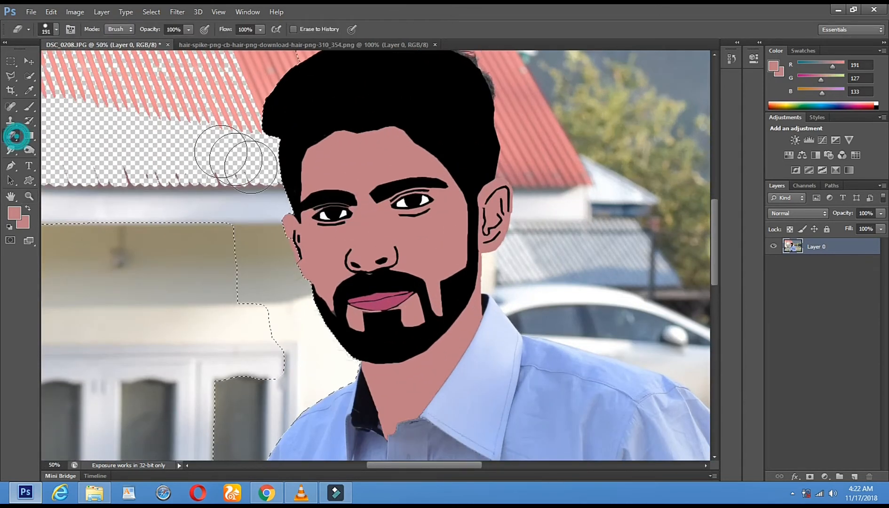
left_click_drag(291, 194, 260, 113)
right_click(305, 186)
mouse_move(272, 192)
left_mouse_down()
mouse_move(171, 206)
mouse_move(220, 190)
mouse_move(239, 105)
mouse_move(208, 136)
mouse_move(174, 92)
left_mouse_up()
mouse_move(185, 148)
left_mouse_down()
mouse_move(179, 70)
mouse_move(221, 71)
mouse_move(65, 170)
mouse_move(115, 179)
left_mouse_up()
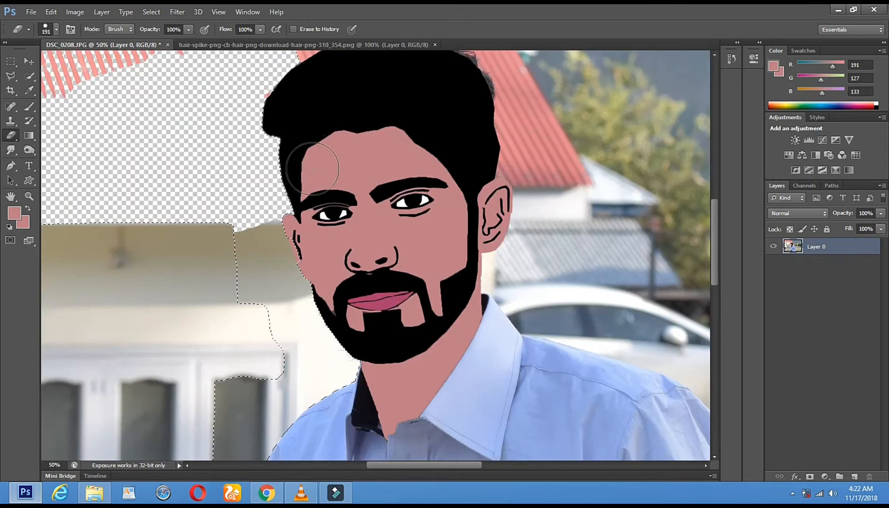
Set the eraser to 127 px and erase the selected wall and window area beside the man's ear, beard and shoulder
right_click(312, 169)
left_click_drag(343, 196, 343, 194)
type("127")
key("Return")
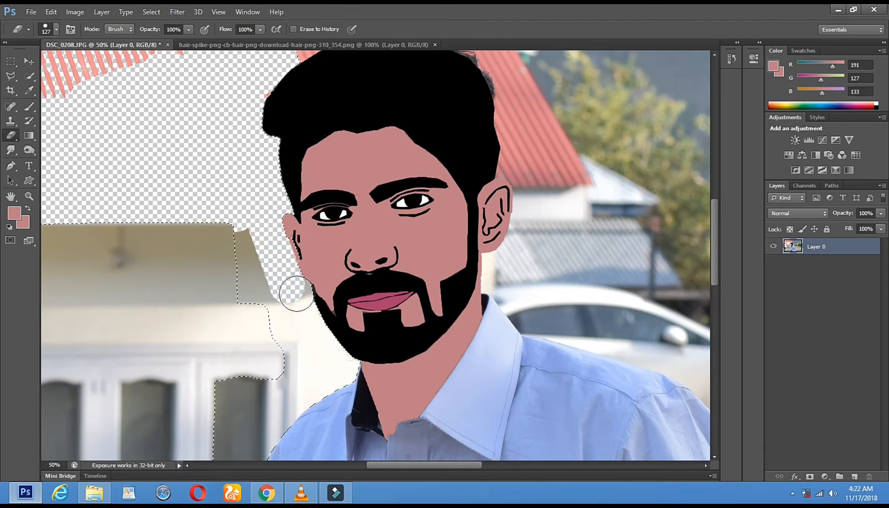
mouse_move(301, 301)
left_mouse_down()
mouse_move(328, 387)
mouse_move(333, 345)
mouse_move(334, 388)
left_mouse_up()
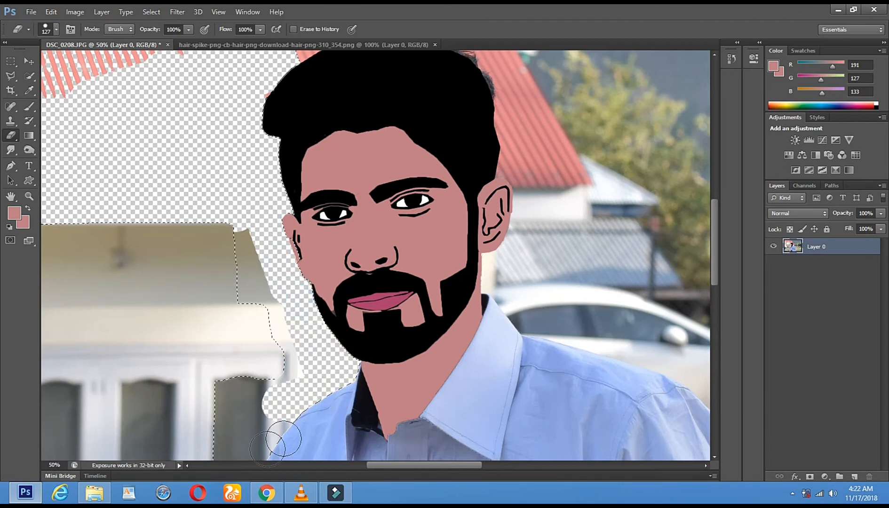
left_click_drag(283, 438, 263, 349)
mouse_move(291, 379)
left_mouse_down()
mouse_move(234, 217)
mouse_move(282, 384)
left_mouse_up()
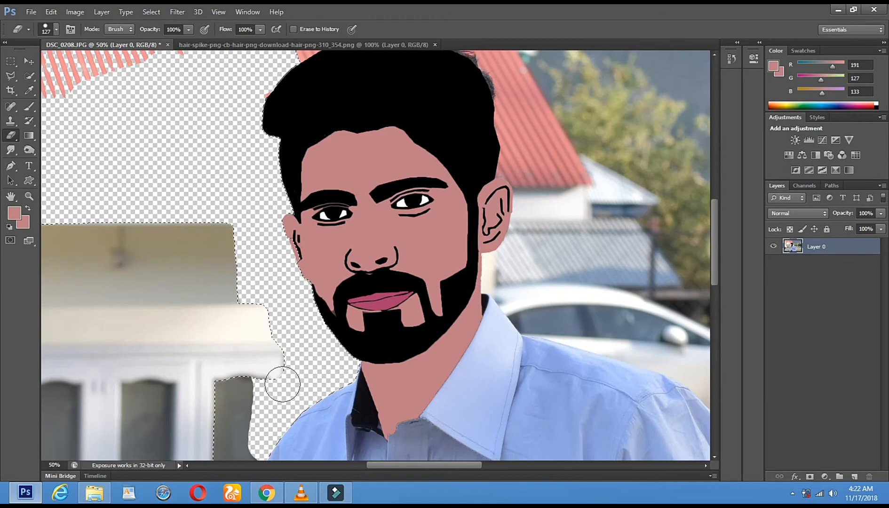
Set the eraser to 422 px and erase the selected background beside the arm and most of the remaining selected roof
left_click(28, 196)
left_click(301, 251, "alt")
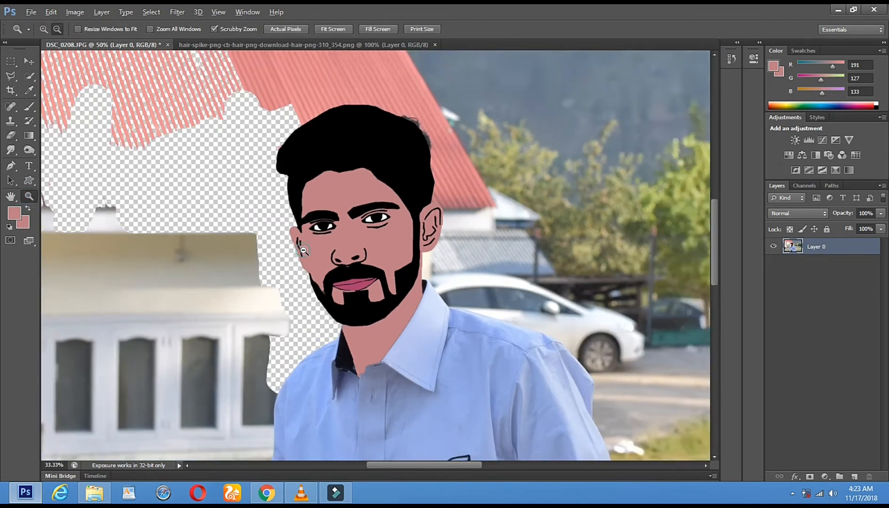
left_click(301, 252, "alt")
left_click(304, 251, "alt")
left_click(11, 136)
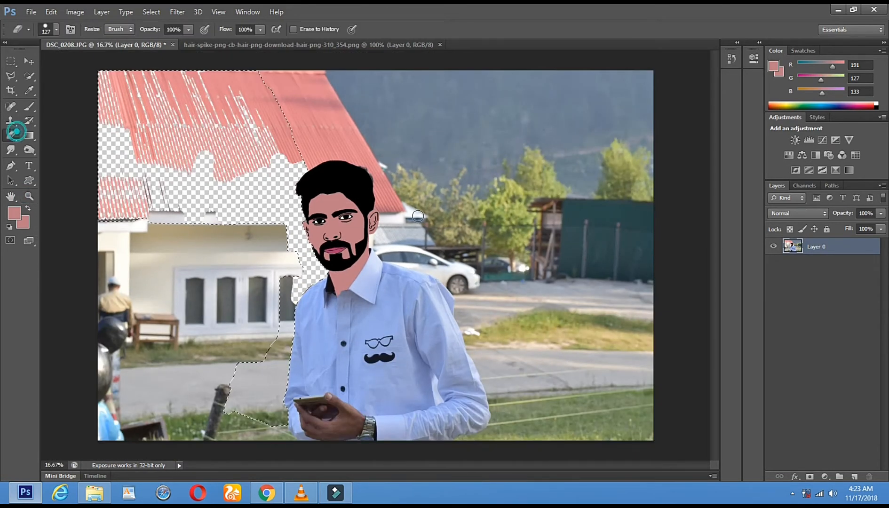
right_click(416, 215)
left_click(524, 243)
mouse_move(297, 317)
left_mouse_down()
mouse_move(290, 331)
mouse_move(291, 325)
left_mouse_up()
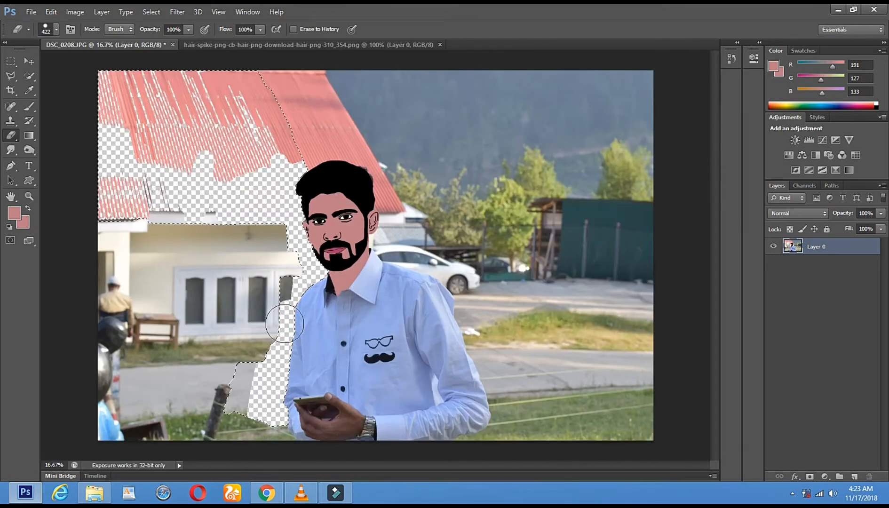
mouse_move(267, 139)
left_mouse_down()
mouse_move(277, 118)
mouse_move(290, 146)
mouse_move(254, 97)
mouse_move(197, 118)
mouse_move(127, 103)
mouse_move(182, 101)
mouse_move(211, 130)
mouse_move(195, 176)
mouse_move(189, 155)
mouse_move(119, 175)
mouse_move(118, 212)
mouse_move(104, 209)
left_mouse_up()
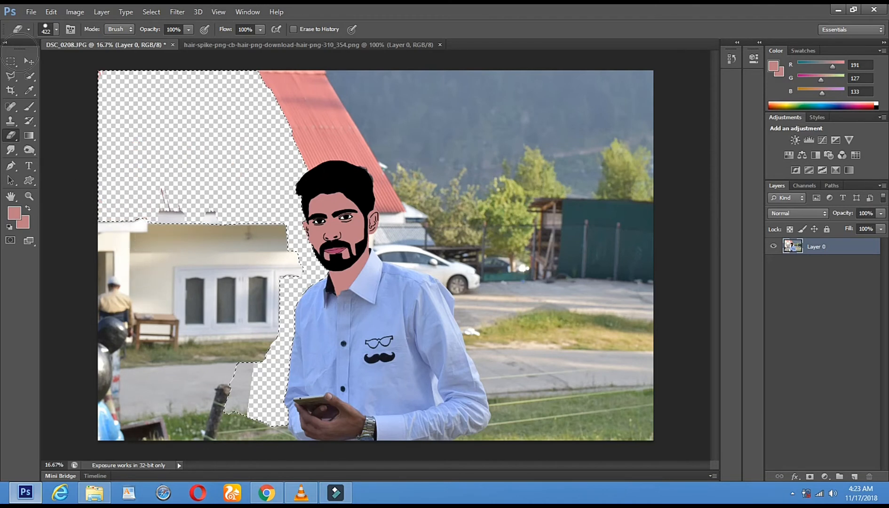
Save the image to the Desktop as the Photoshop file DSC_0208 with Maximize Compatibility on
left_click(31, 12)
left_click(105, 144)
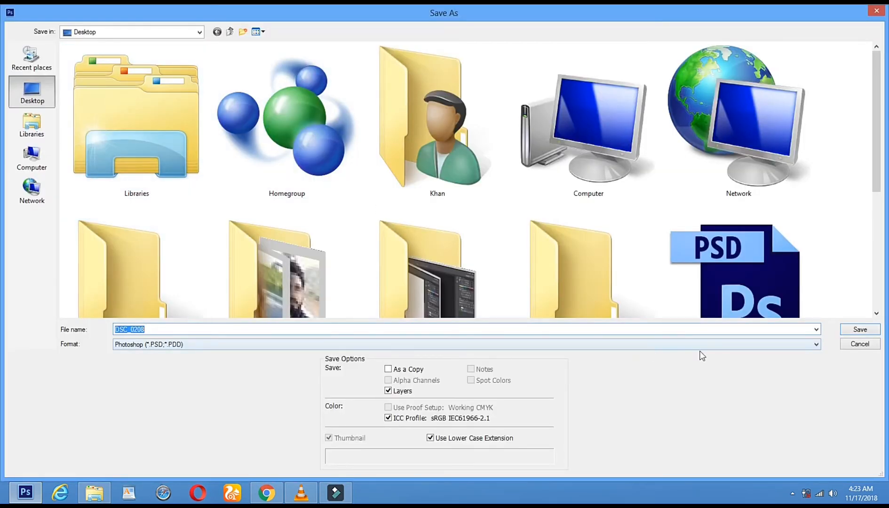
left_click(865, 330)
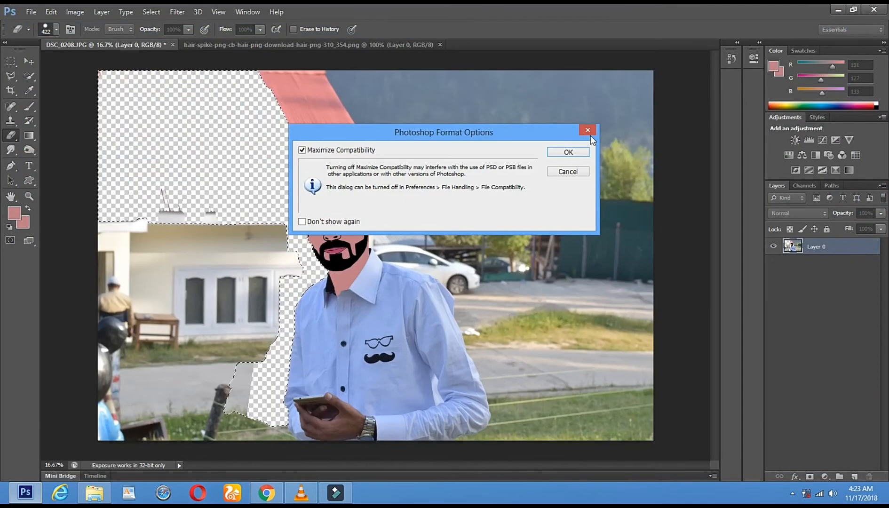
left_click(568, 153)
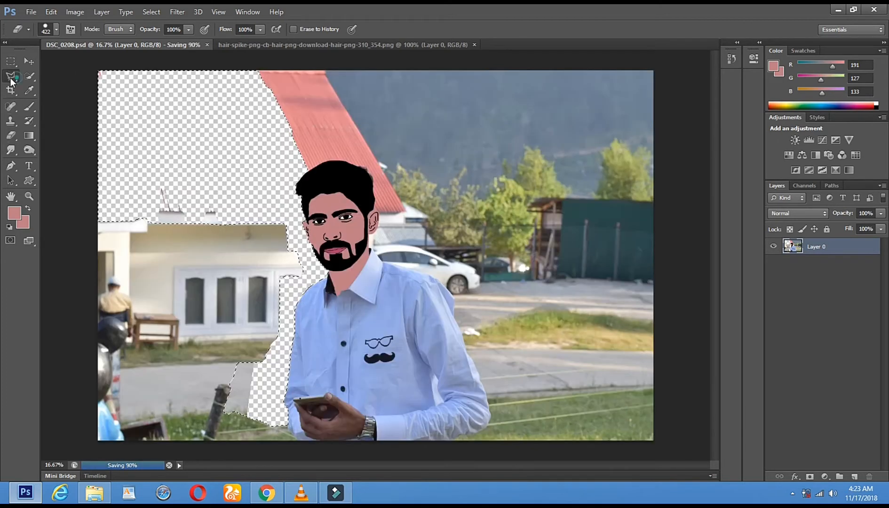
Clear the selection, set the eraser to 1289 px and erase the remaining house, road and grass left of the man
left_click(11, 76)
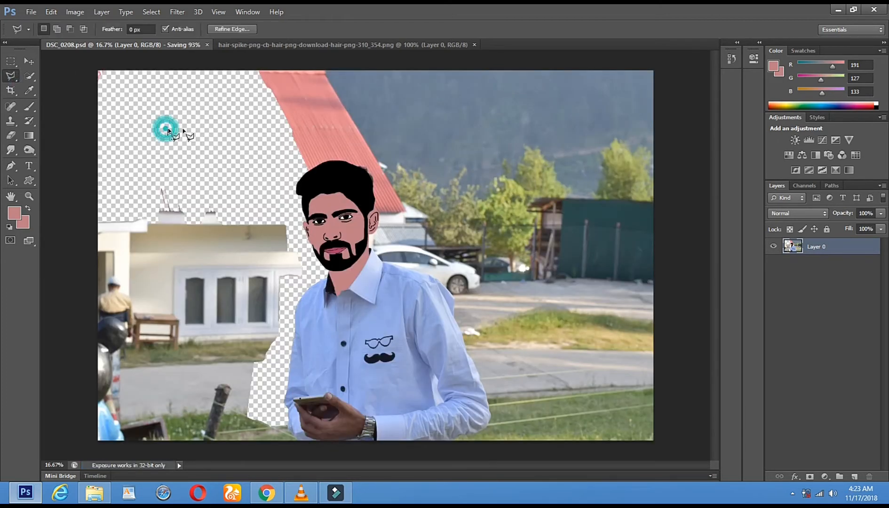
left_click(10, 135)
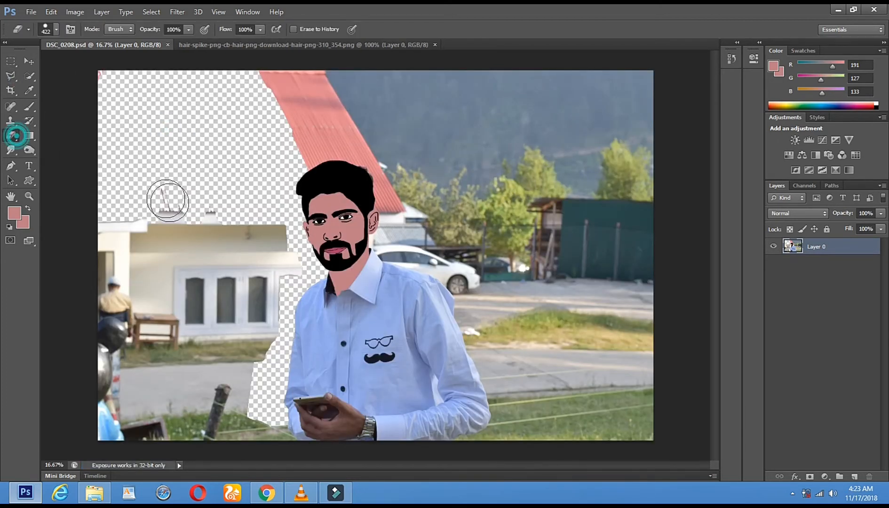
right_click(220, 244)
left_click(331, 269)
mouse_move(135, 229)
left_mouse_down()
mouse_move(134, 398)
mouse_move(142, 398)
left_mouse_up()
mouse_move(222, 424)
left_mouse_down()
mouse_move(231, 431)
mouse_move(215, 338)
mouse_move(242, 258)
left_mouse_up()
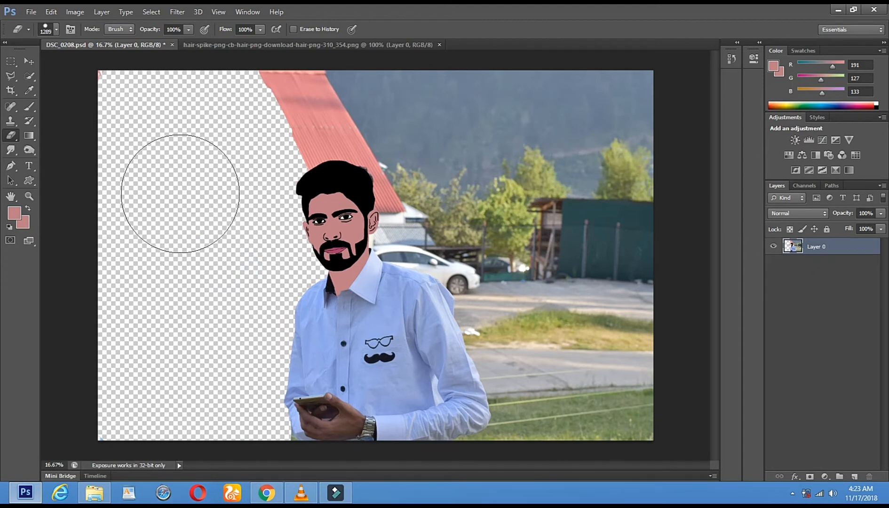
Quick-select the roof behind the man's head, the car, and the road and grass beside his shoulder and arm
left_click(29, 76)
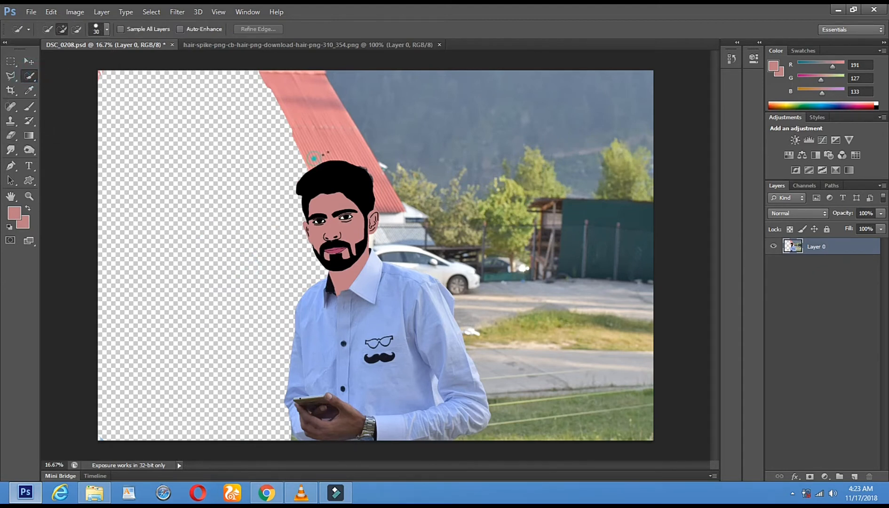
left_click_drag(392, 209, 391, 218)
left_click_drag(442, 273, 477, 295)
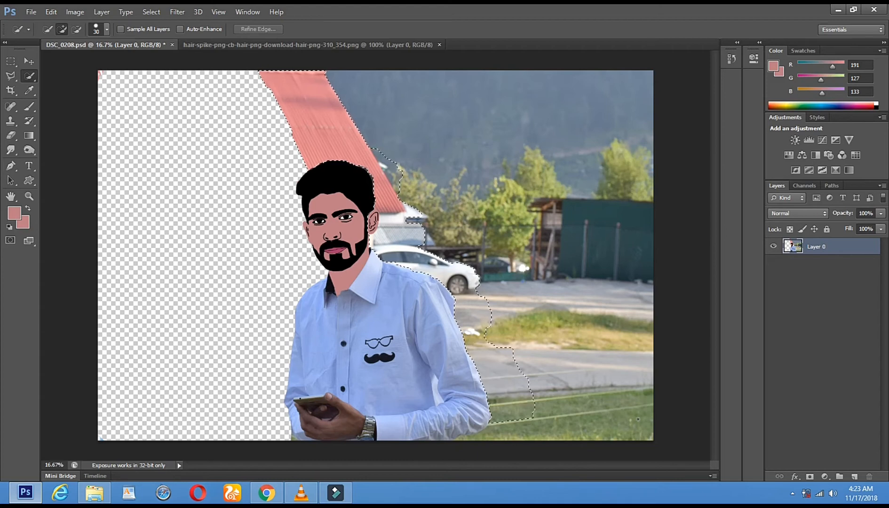
left_click_drag(650, 430, 649, 433)
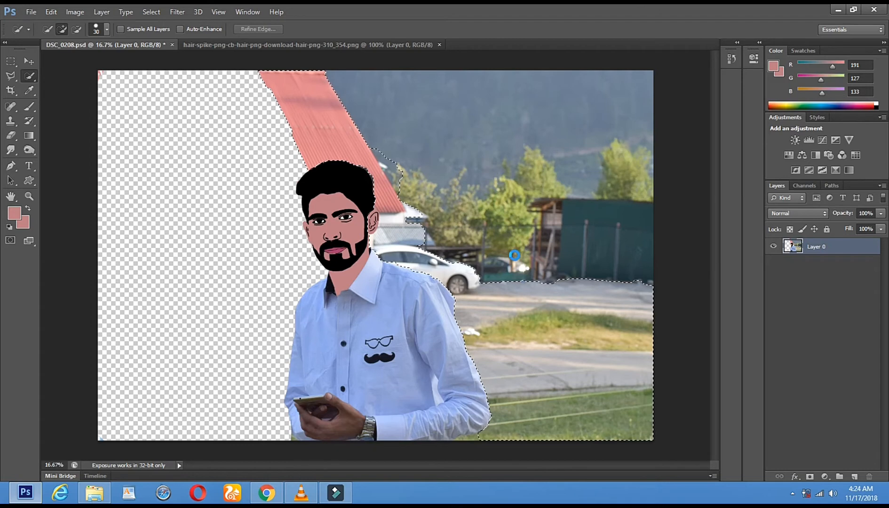
Erase the selected car, road and grass beside the man's shoulder and arm with the 1289 px eraser, and deselect
left_click(11, 136)
left_click(498, 307)
mouse_move(551, 425)
left_mouse_down()
mouse_move(509, 376)
mouse_move(512, 420)
mouse_move(586, 324)
mouse_move(656, 299)
mouse_move(655, 469)
mouse_move(599, 360)
left_mouse_up()
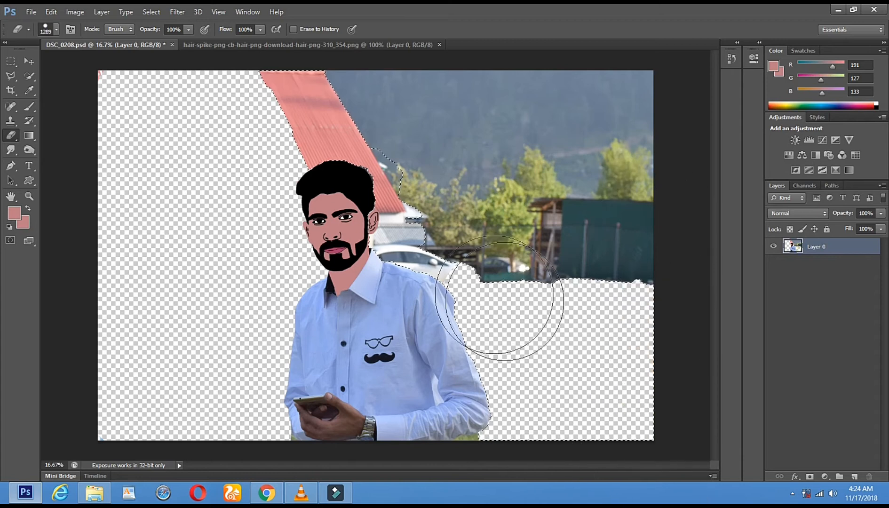
left_click_drag(392, 294, 579, 297)
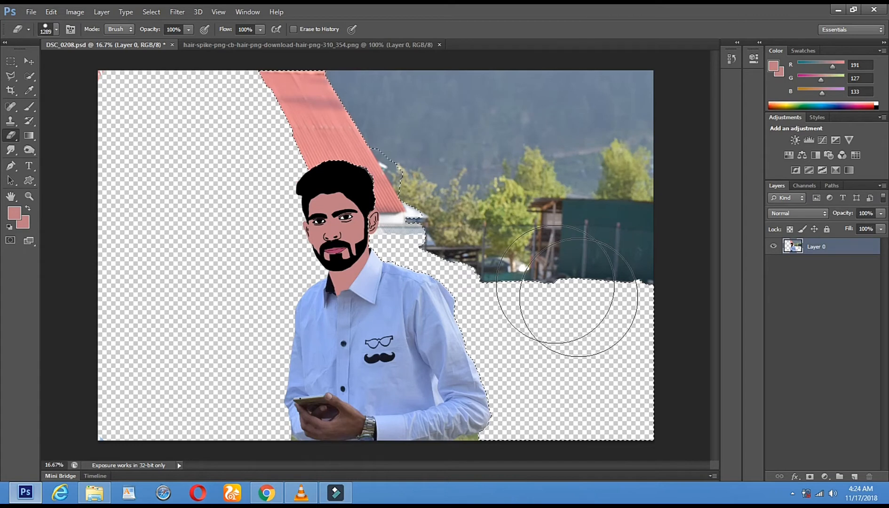
left_click(11, 75)
left_click(114, 195)
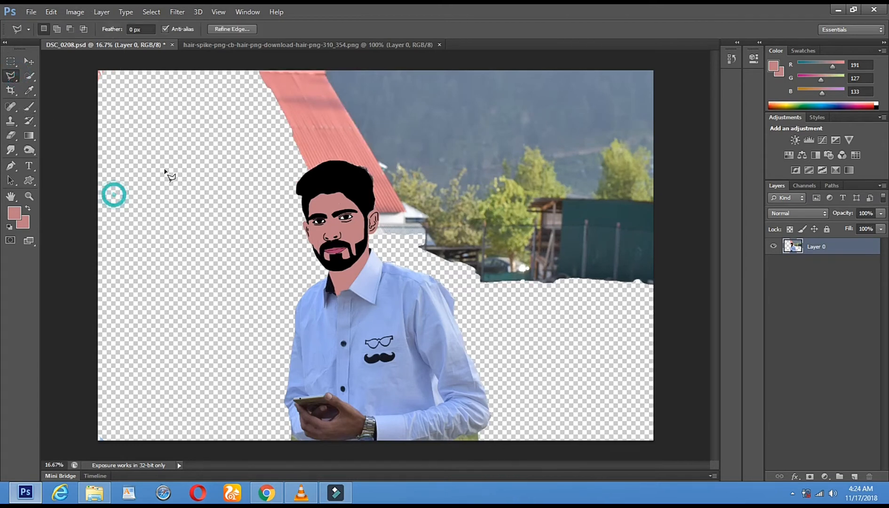
left_click_drag(187, 165, 185, 166)
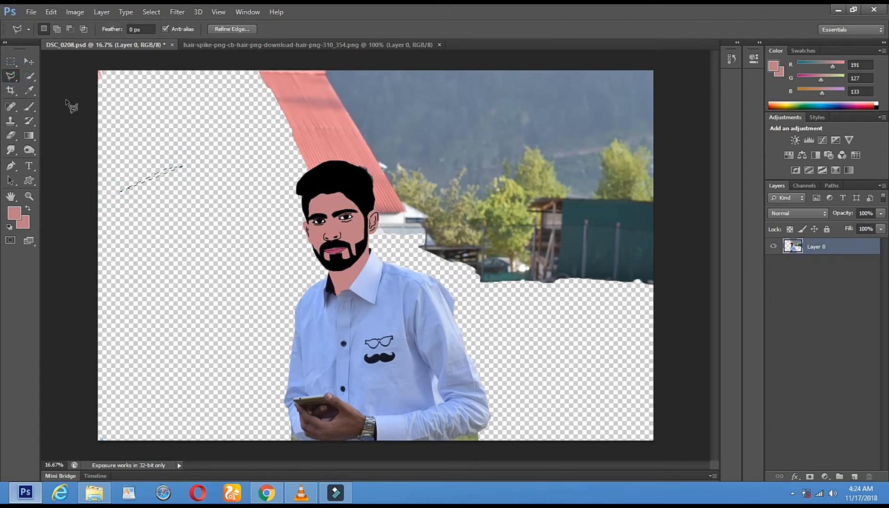
right_click(16, 83)
left_click(37, 72)
left_click(160, 113)
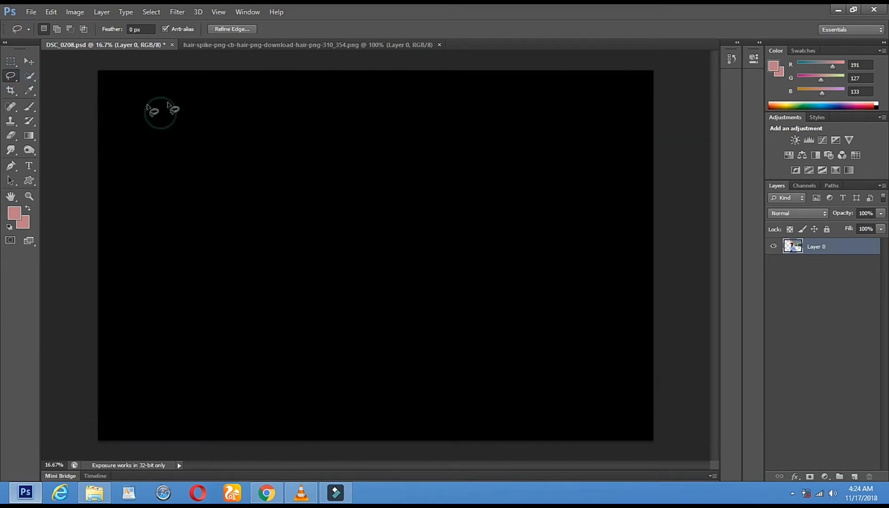
right_click(366, 126)
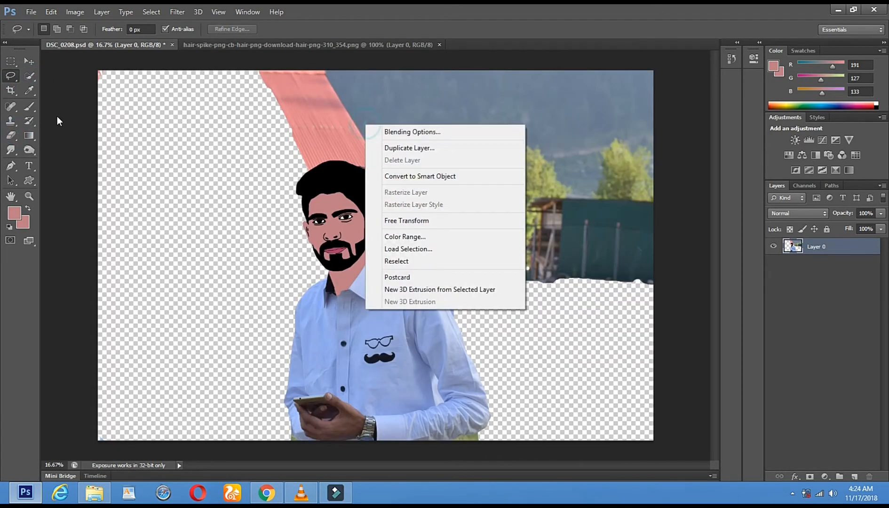
left_click(3, 143)
right_click(269, 134)
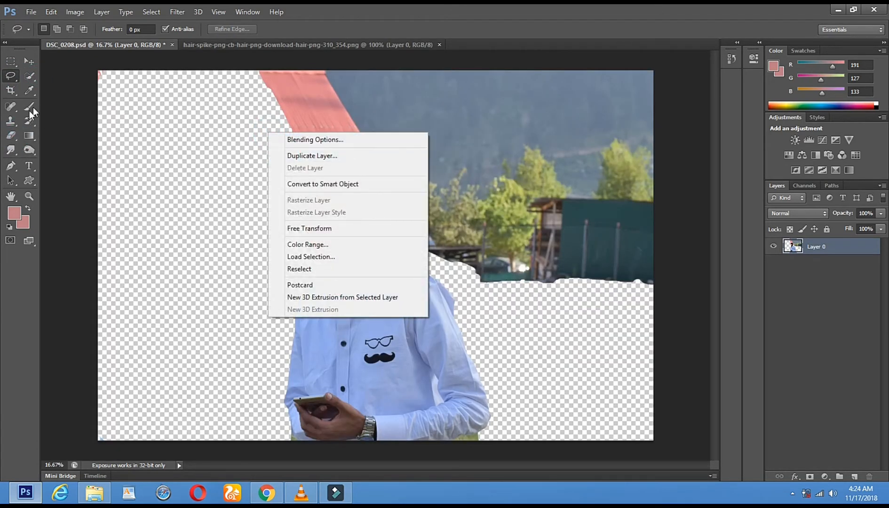
Erase the mountain, trees and green shed right of the man with the 1289 px eraser, keeping clear of his head
left_click(13, 135)
right_click(423, 119)
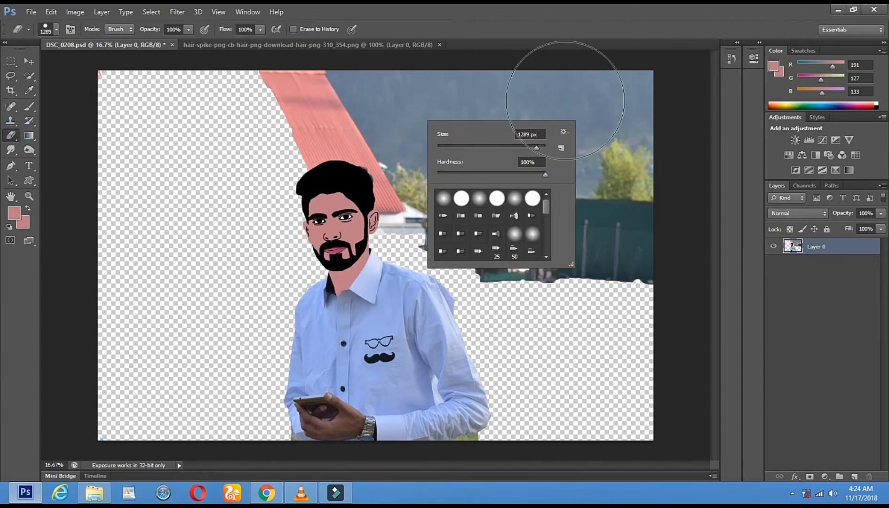
left_click_drag(564, 101, 584, 158)
mouse_move(602, 260)
left_mouse_down()
mouse_move(635, 189)
mouse_move(563, 208)
mouse_move(519, 248)
mouse_move(460, 190)
mouse_move(470, 89)
mouse_move(521, 175)
left_mouse_up()
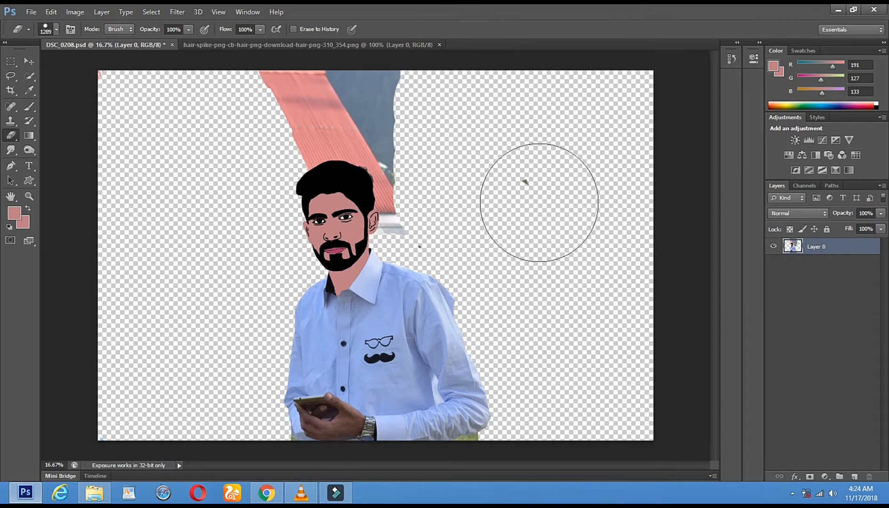
Quick-select the roof strip beside the back of the man's hair and ear, erase it at 1289 px, and deselect
left_click(27, 73)
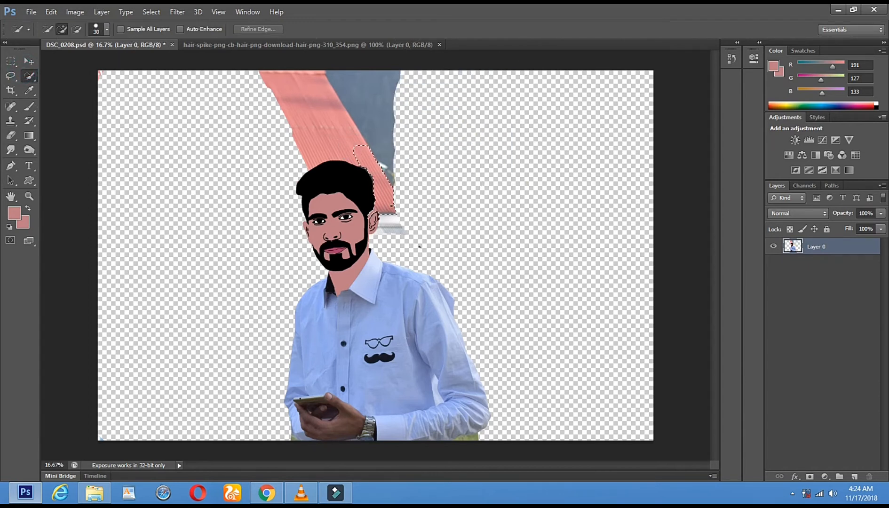
left_click(10, 136)
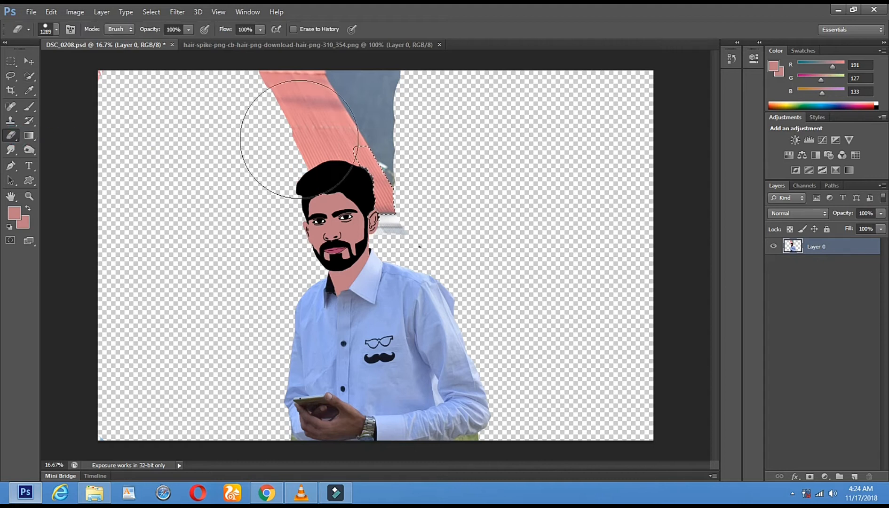
left_click_drag(329, 179, 421, 217)
left_click(421, 217)
key("ctrl+alt+z")
key("ctrl+alt+z")
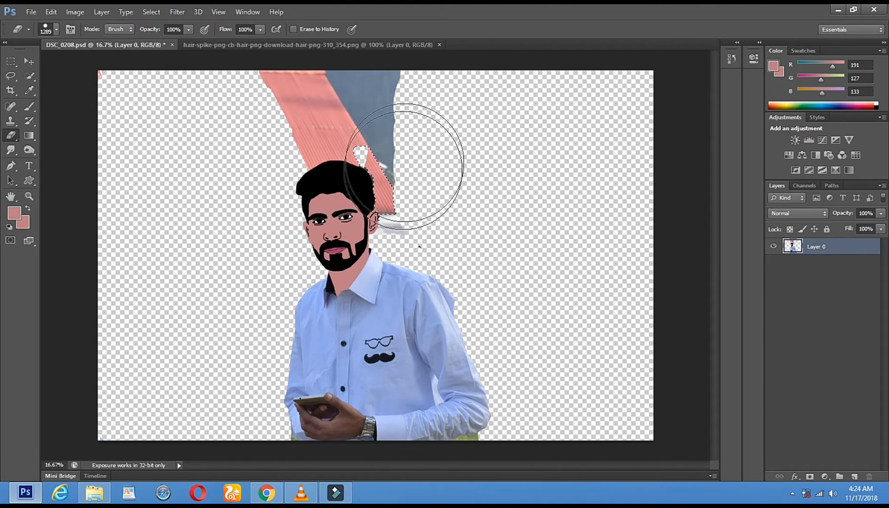
left_click(419, 149)
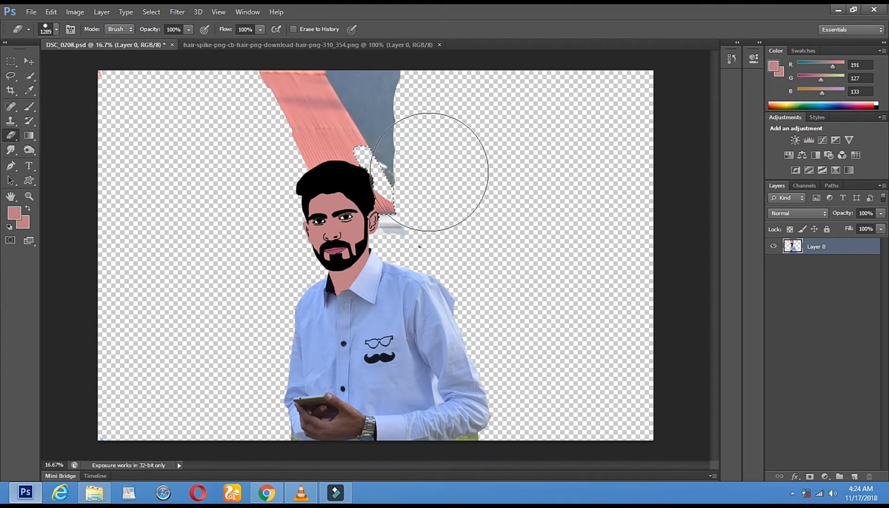
left_click(433, 197)
left_click(11, 75)
left_click(163, 163)
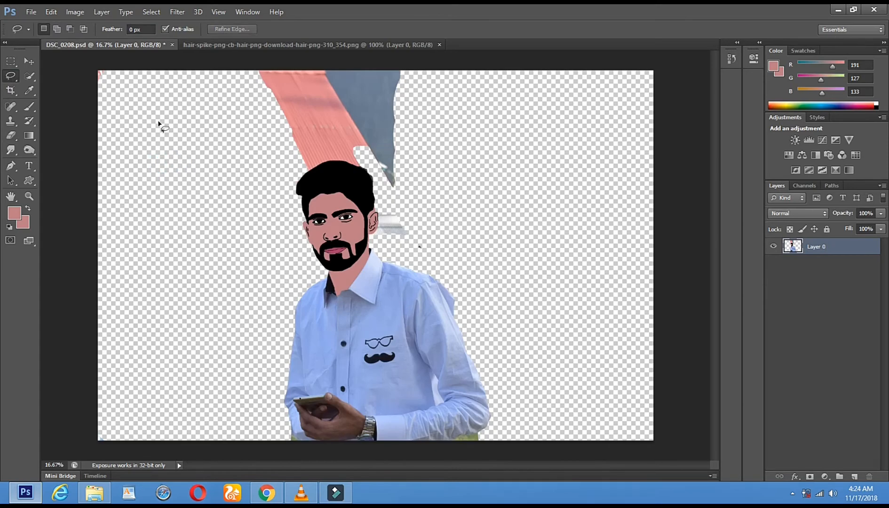
Quick-select and erase the remaining red roof above the man's hair, deselect, and erase the leftover grey-blue strip next to it
left_click(27, 73)
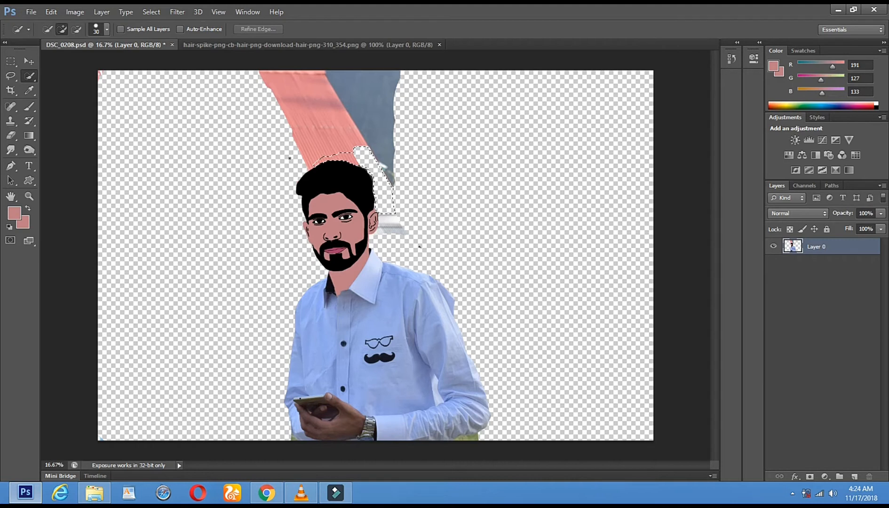
left_click(9, 141)
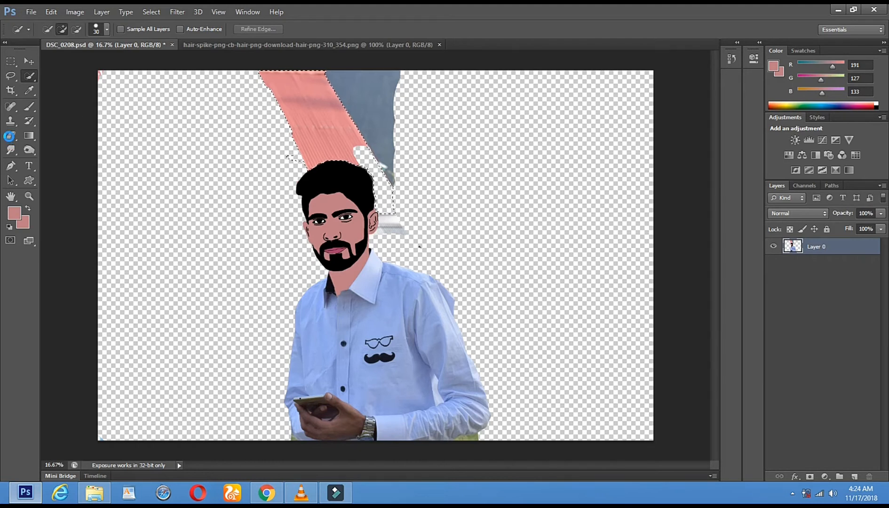
left_click(11, 137)
mouse_move(253, 135)
left_mouse_down()
mouse_move(530, 143)
mouse_move(591, 98)
mouse_move(187, 105)
mouse_move(254, 87)
left_mouse_up()
left_click(9, 81)
left_click(160, 137)
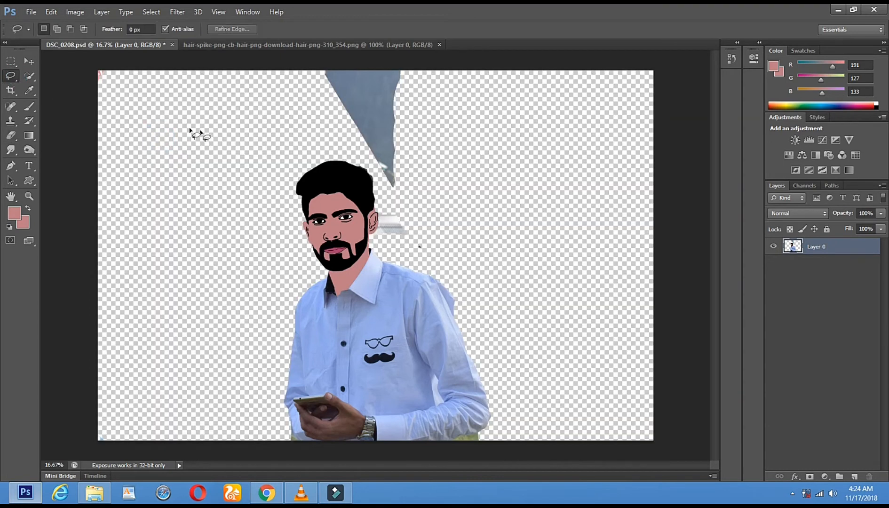
left_click(11, 136)
mouse_move(460, 103)
left_mouse_down()
mouse_move(372, 70)
mouse_move(427, 139)
left_mouse_up()
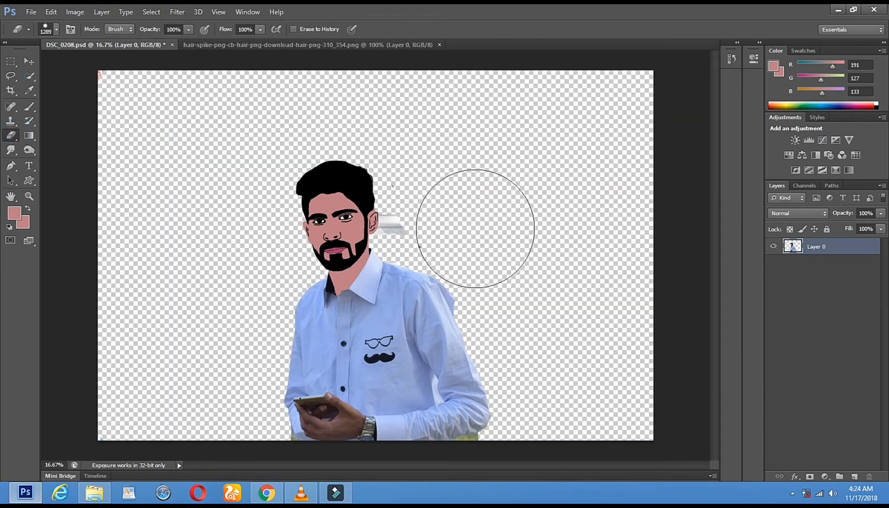
Set the eraser to 46 px and erase the grey patch beside the ear and the stray fringe along the back of the hair
left_click(29, 196)
left_click(374, 243)
left_click(408, 225)
left_click(408, 225)
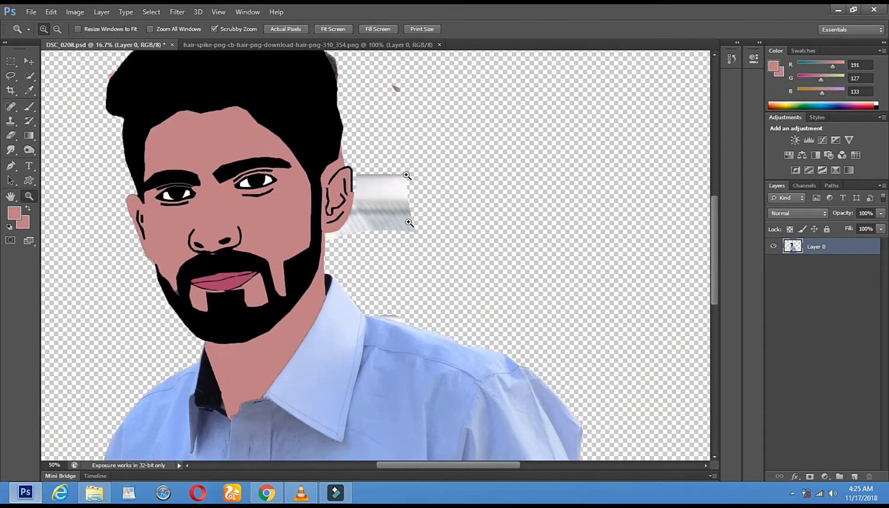
left_click(12, 136)
right_click(444, 178)
left_click_drag(569, 217, 495, 213)
left_click_drag(362, 172, 360, 201)
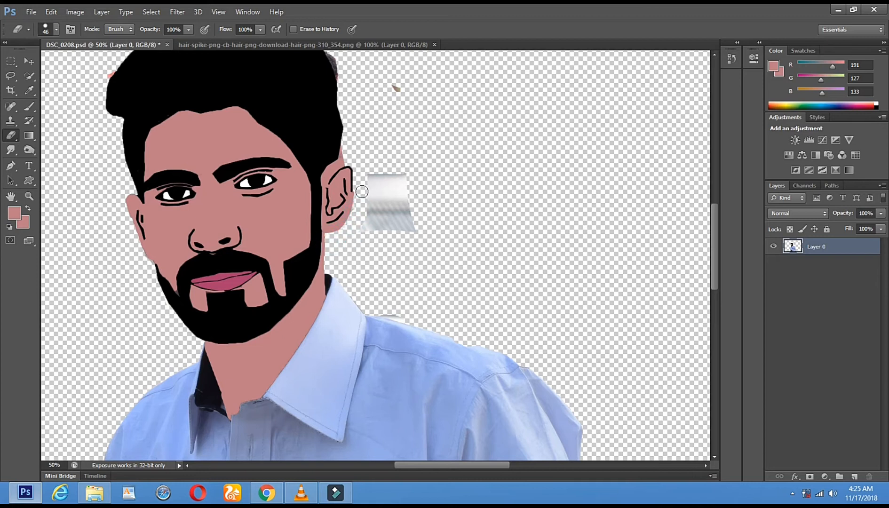
left_click_drag(374, 179, 371, 178)
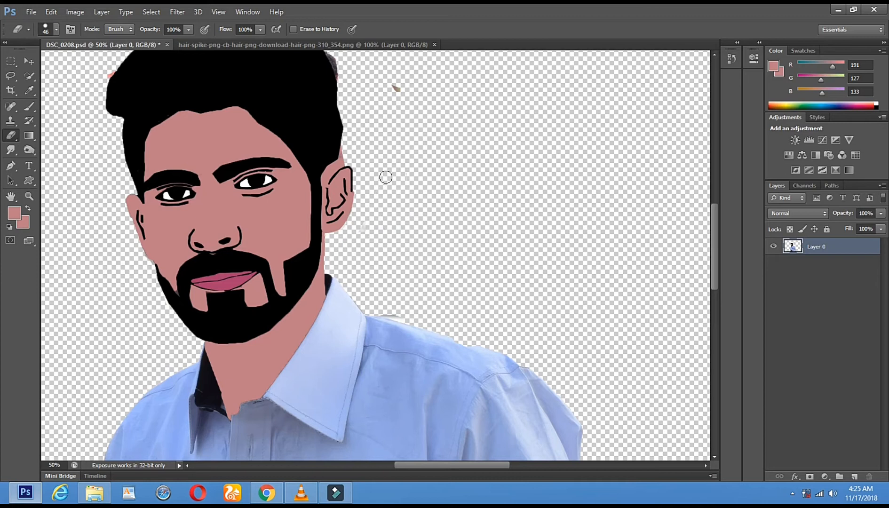
scroll(399, 109, "up", 3)
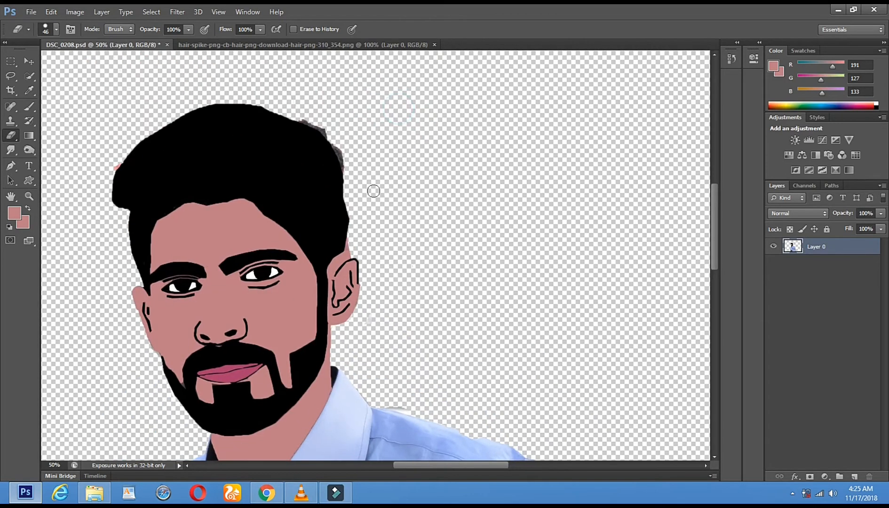
left_click_drag(336, 142, 280, 107)
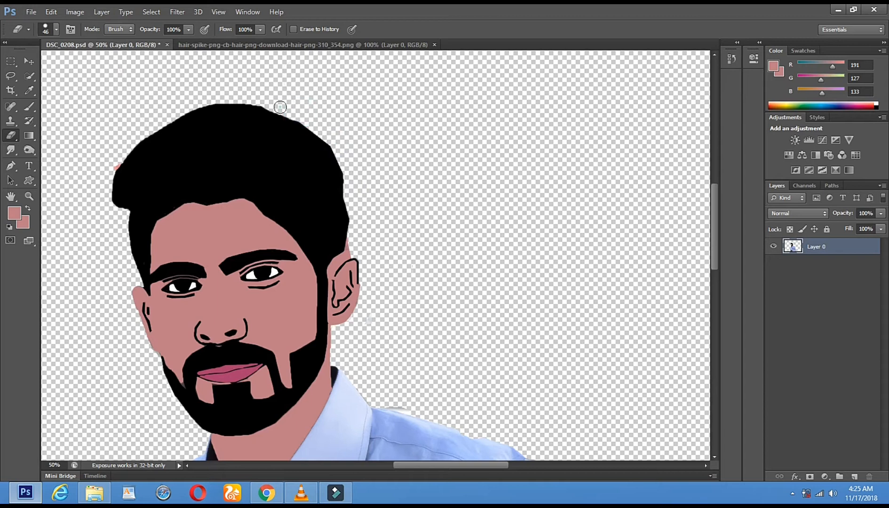
Switch to the Smudge tool and set its splatter brush size to 141 px
left_click(12, 150)
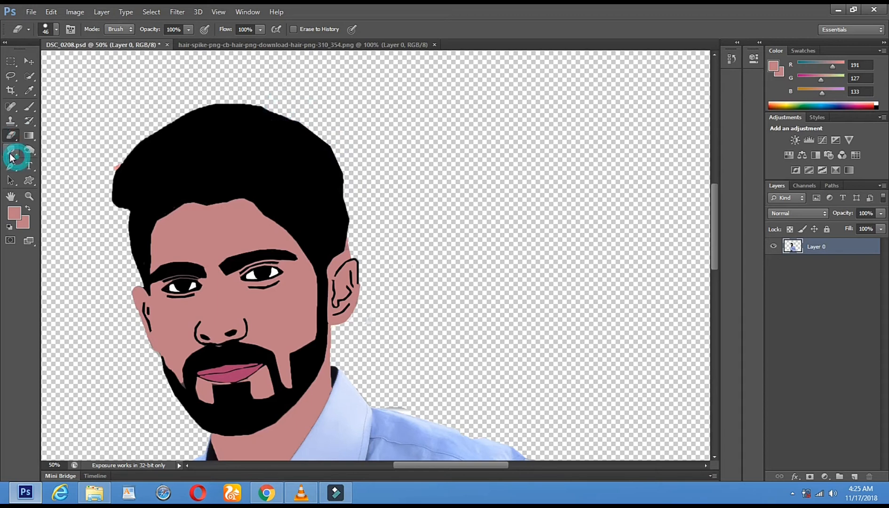
right_click(374, 258)
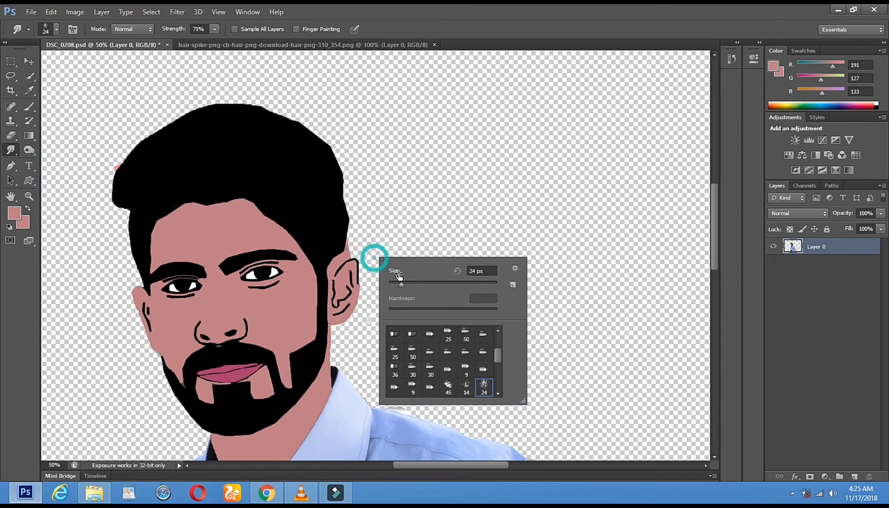
scroll(499, 352, "down", 2)
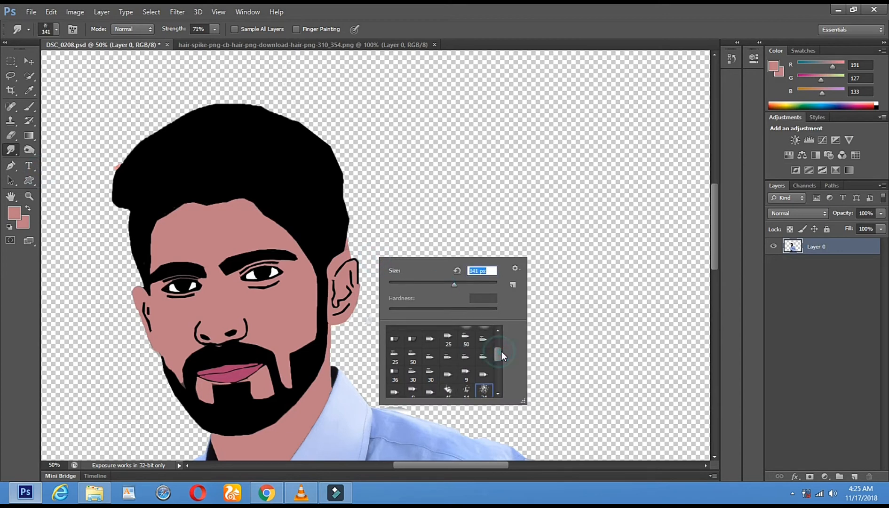
Try to smudge the front edge of the man's hair upward into spiky strands
left_click_drag(117, 183, 111, 121)
left_click_drag(126, 160, 134, 104)
left_click_drag(140, 148, 165, 103)
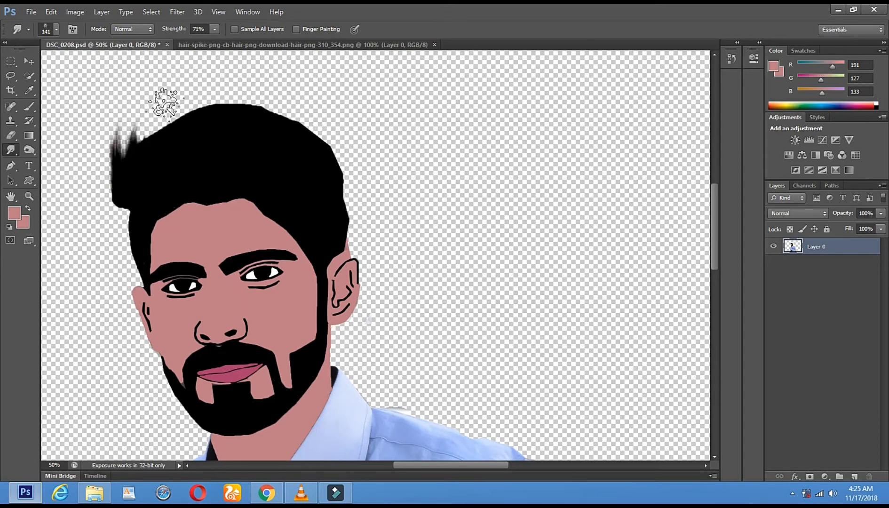
left_click_drag(134, 149, 150, 98)
Undo the smudge strokes on the front of the man's hair
key("ctrl+alt+z")
key("ctrl+alt+z")
key("ctrl+alt+z")
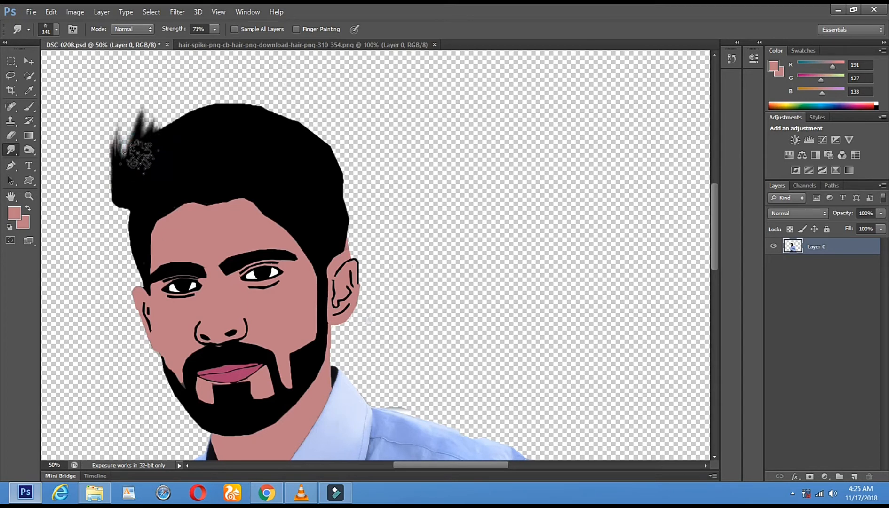
key("ctrl+alt+z")
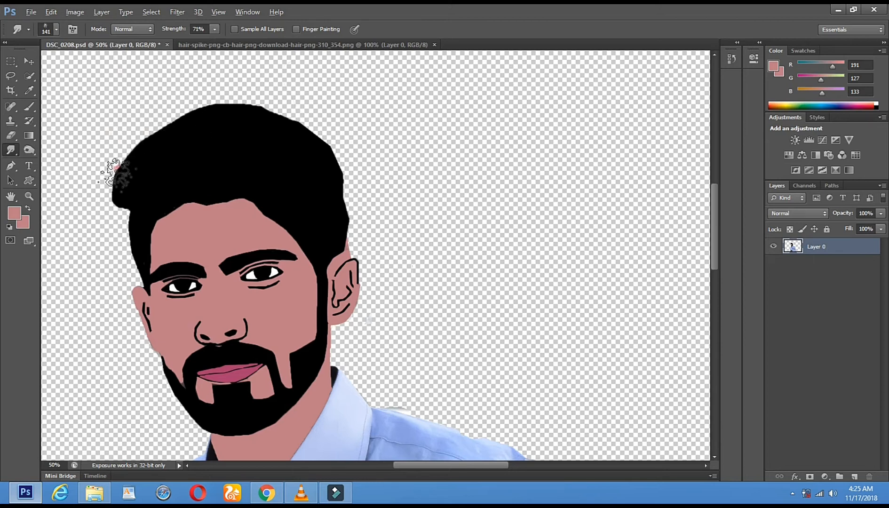
Smudge the hair's outer edge outward into spiky strands along the crown, back, front quiff and the side above the ear
mouse_move(139, 148)
left_mouse_down()
mouse_move(140, 127)
mouse_move(159, 132)
mouse_move(162, 112)
mouse_move(172, 124)
mouse_move(186, 94)
mouse_move(233, 87)
mouse_move(243, 117)
mouse_move(269, 100)
left_mouse_up()
mouse_move(274, 115)
left_mouse_down()
mouse_move(289, 138)
mouse_move(310, 135)
mouse_move(328, 165)
mouse_move(331, 147)
mouse_move(355, 209)
left_mouse_up()
left_click_drag(122, 192, 106, 182)
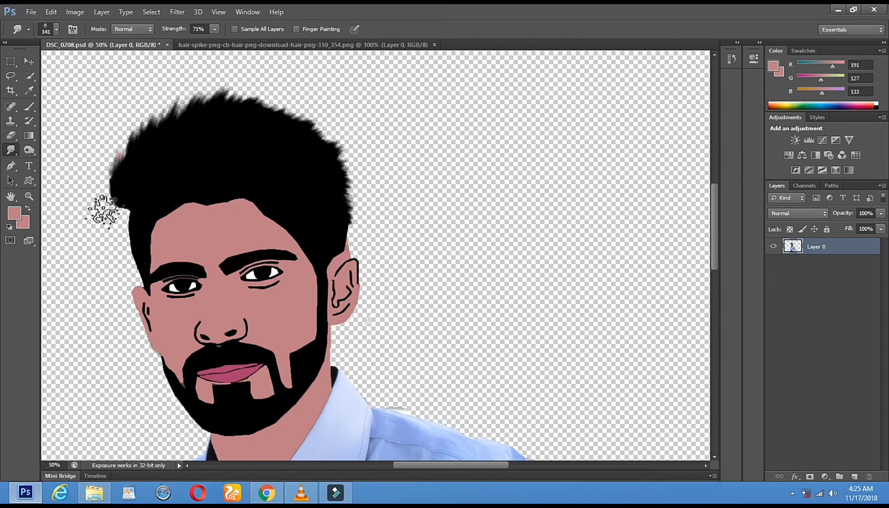
mouse_move(109, 193)
left_mouse_down()
mouse_move(98, 178)
mouse_move(110, 134)
left_mouse_up()
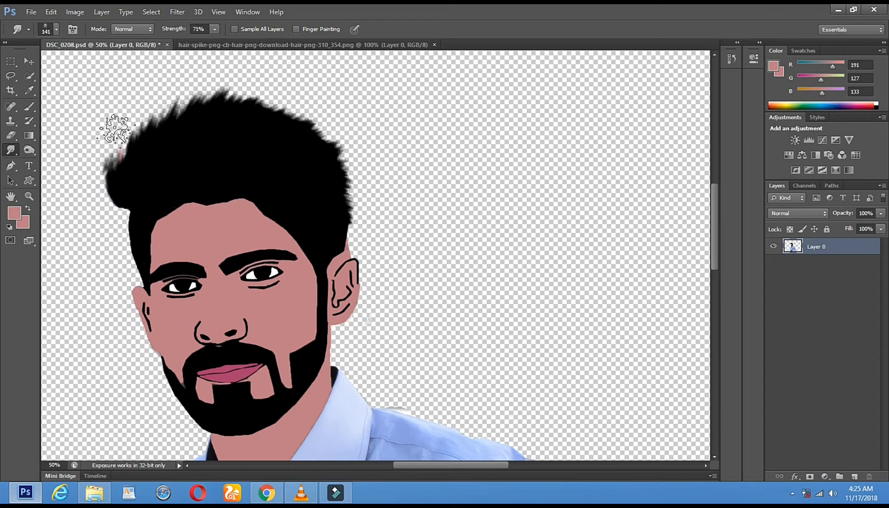
left_click_drag(123, 169, 128, 136)
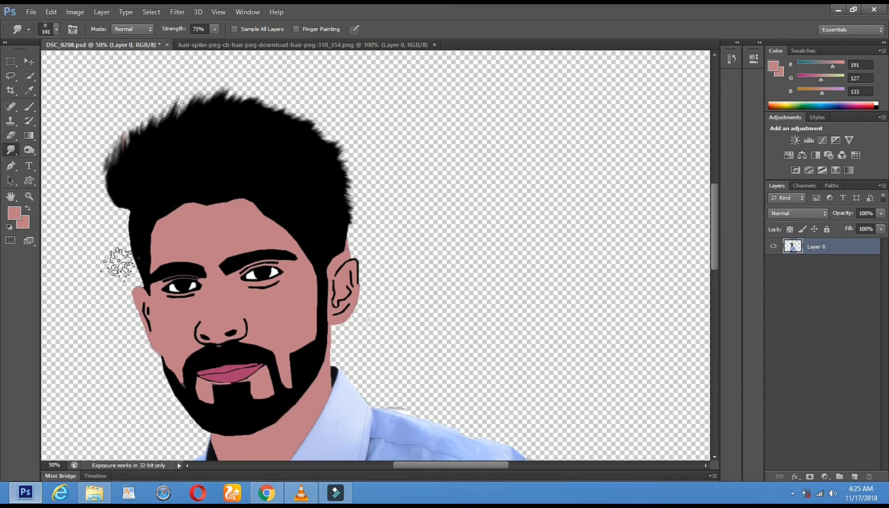
left_click_drag(116, 207, 134, 264)
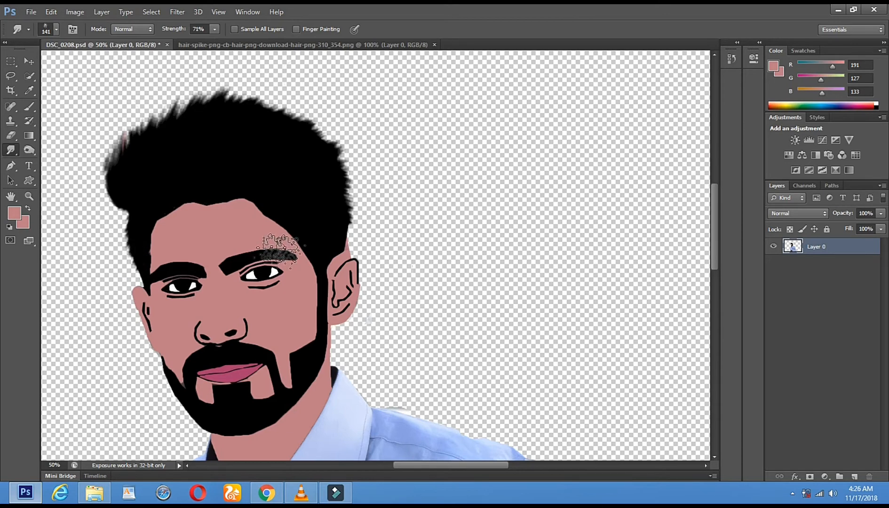
Examine the smudged hair and the rest of the figure at different magnifications
left_click(29, 194)
left_click(349, 245, "alt")
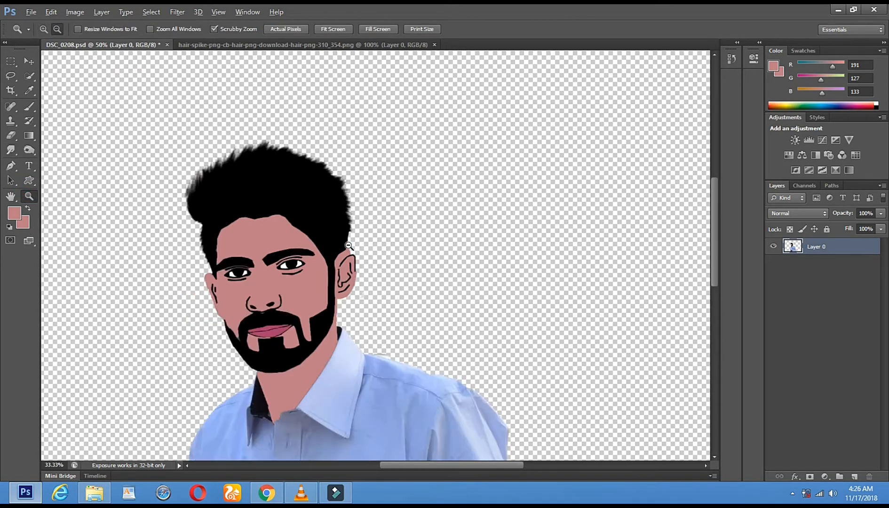
left_click(349, 245, "alt")
left_click(397, 259)
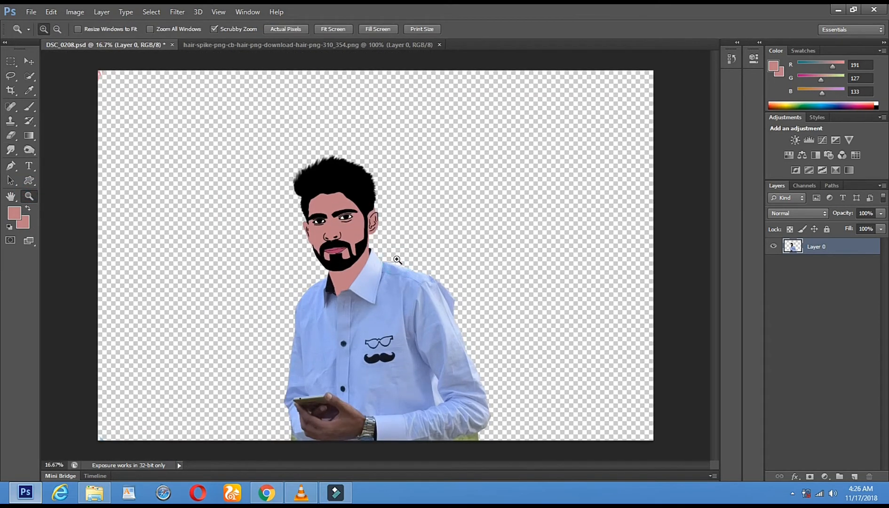
left_click(397, 259)
scroll(338, 285, "down", 3)
scroll(376, 172, "up", 2)
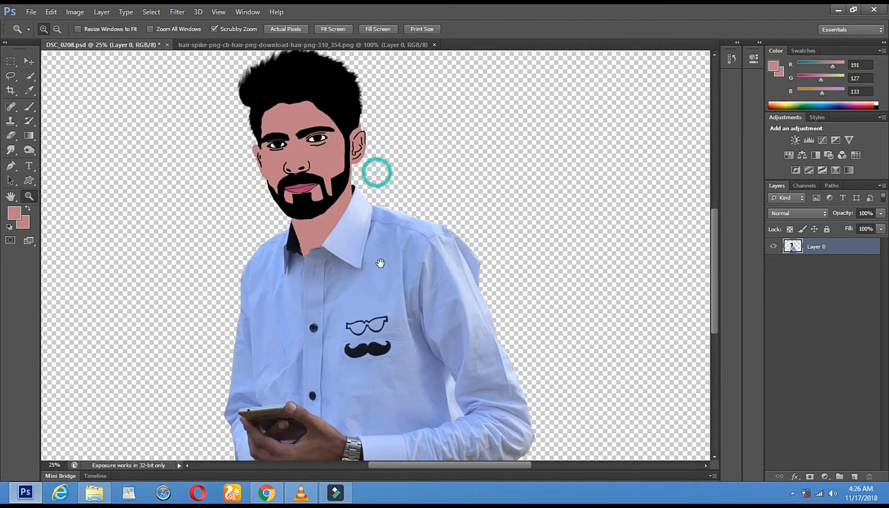
Crop the lower edge of the canvas upward to cut off the hand holding the phone
left_click(356, 249, "alt")
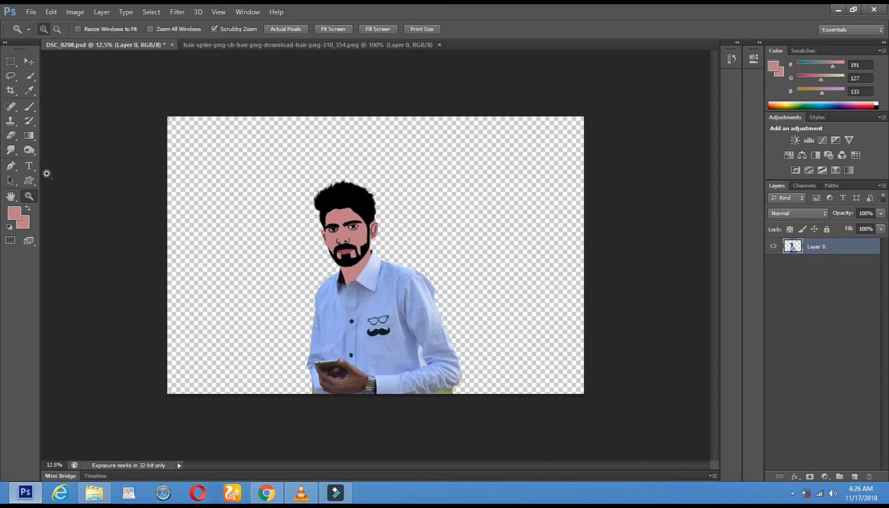
left_click(10, 89)
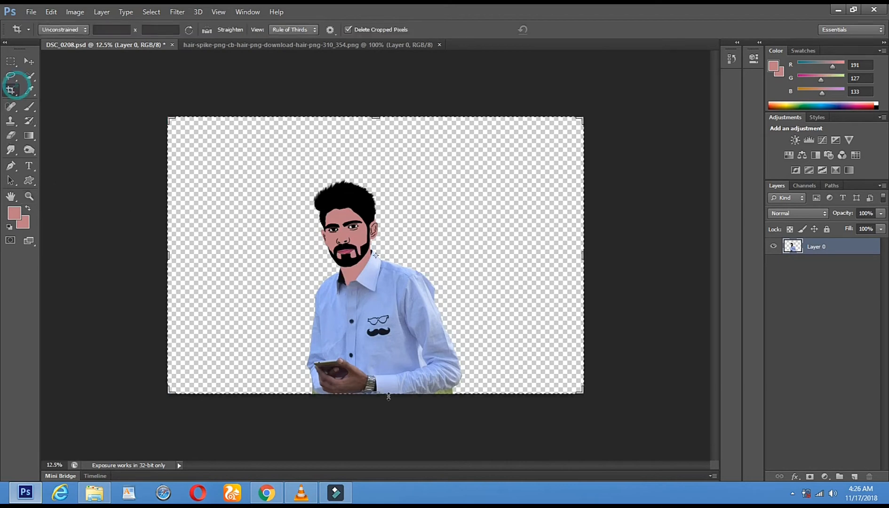
left_click(376, 393)
left_click_drag(376, 393, 376, 372)
left_click(33, 62)
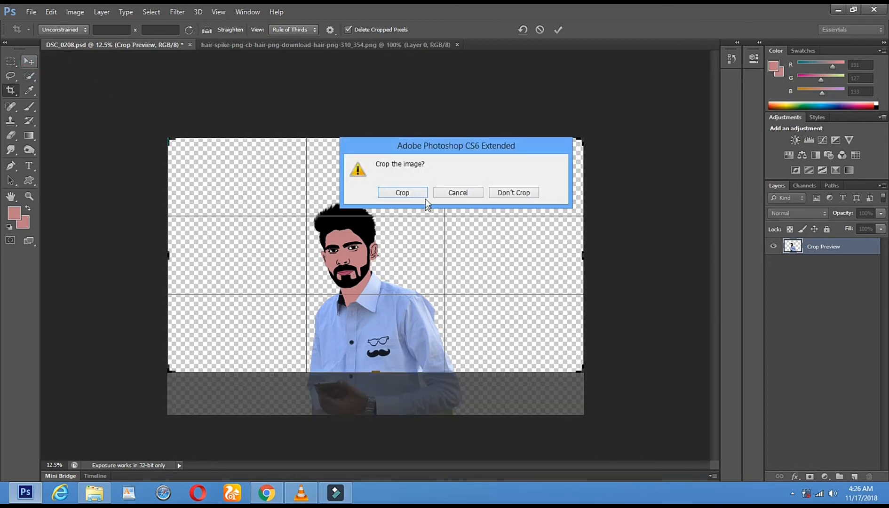
left_click(420, 191)
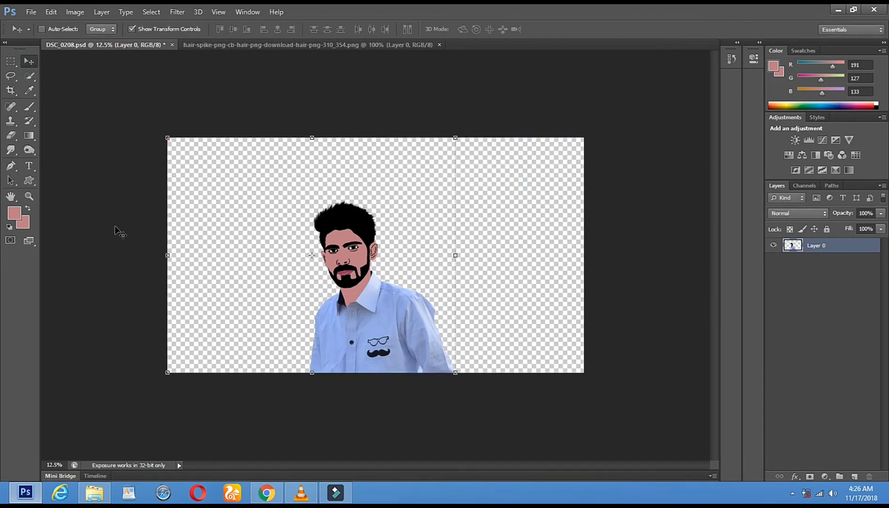
Select the whole shirt, including its collar, with the Quick Selection tool
left_click(29, 196)
left_click(401, 273)
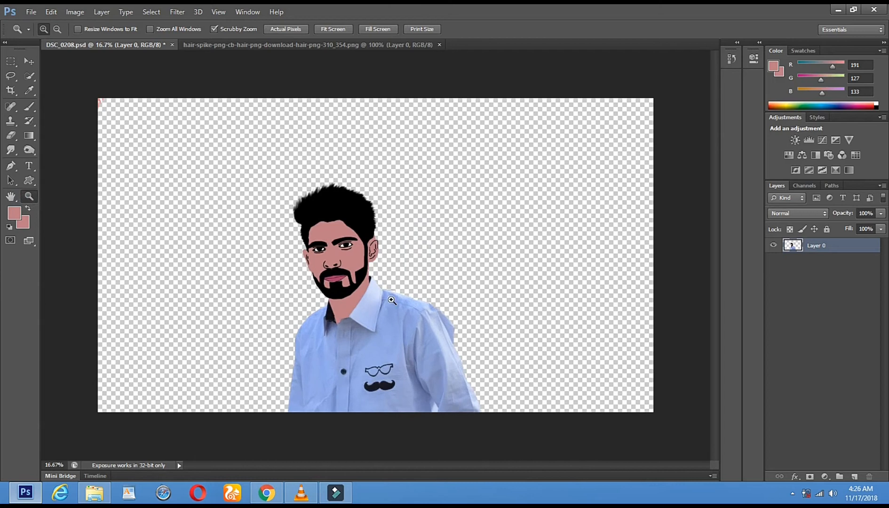
left_click(392, 300)
left_click(391, 300, "alt")
left_click(391, 300)
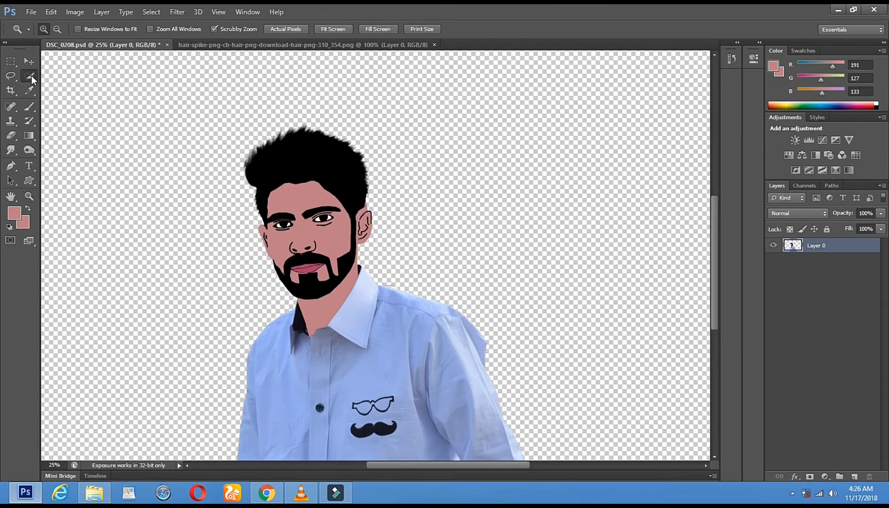
left_click(29, 76)
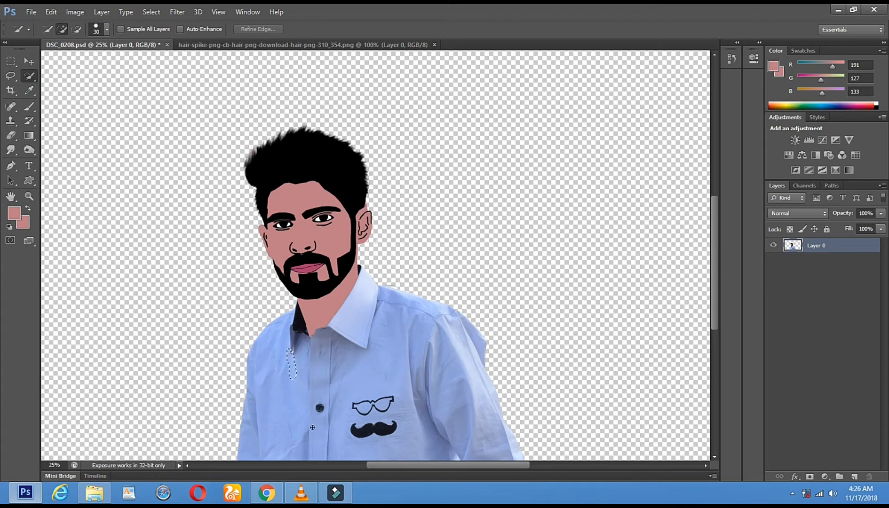
mouse_move(337, 329)
left_mouse_down()
mouse_move(374, 336)
mouse_move(359, 324)
left_mouse_up()
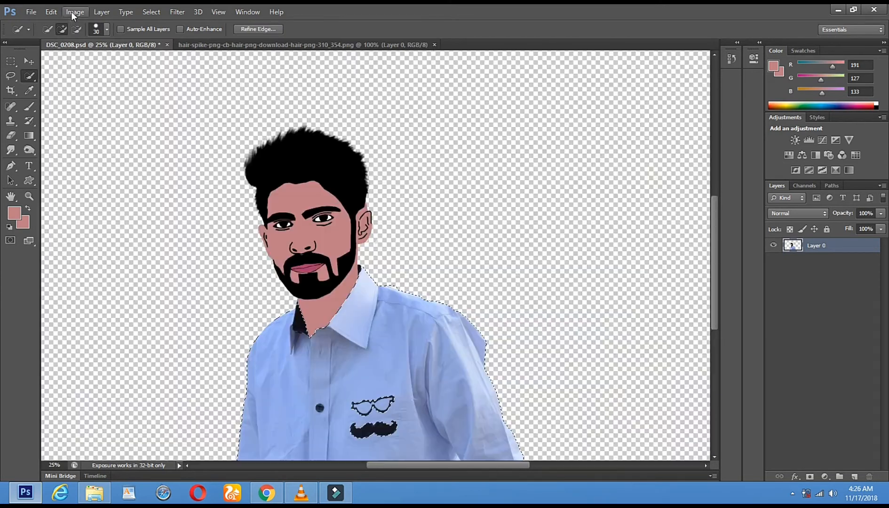
Recolour the selected shirt yellow using Hue/Saturation with Hue -180, Saturation +96 and Lightness -27, and clear the selection
left_click(73, 11)
mouse_move(123, 40)
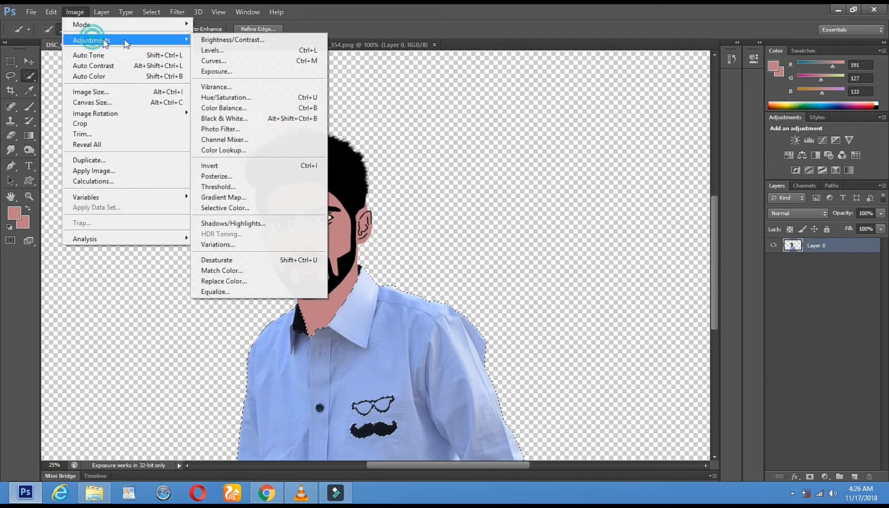
left_click(267, 97)
left_click_drag(671, 147, 689, 149)
left_click_drag(671, 116, 724, 124)
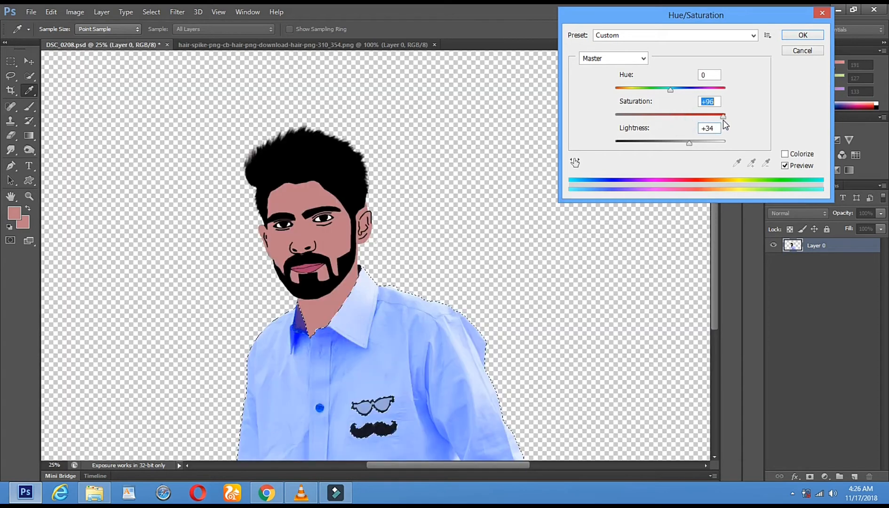
left_click_drag(685, 150, 655, 147)
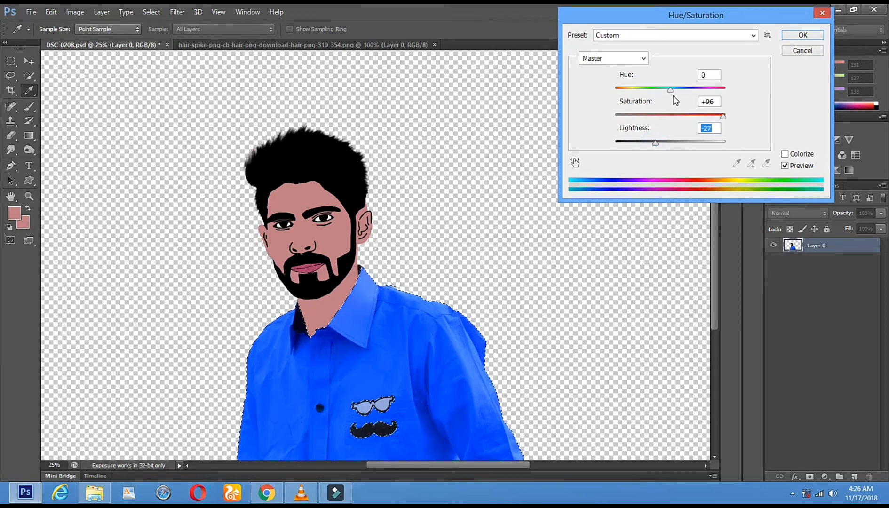
left_click_drag(669, 89, 615, 90)
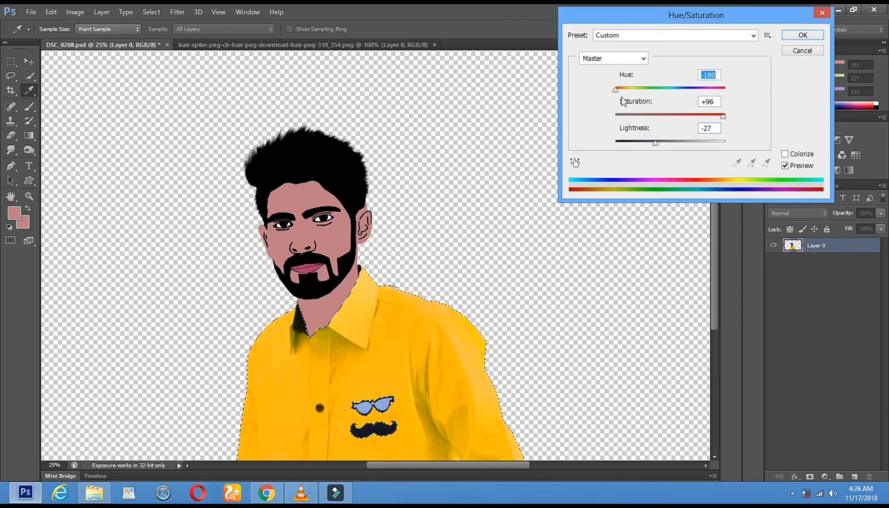
left_click(796, 37)
left_click(10, 76)
left_click(158, 180)
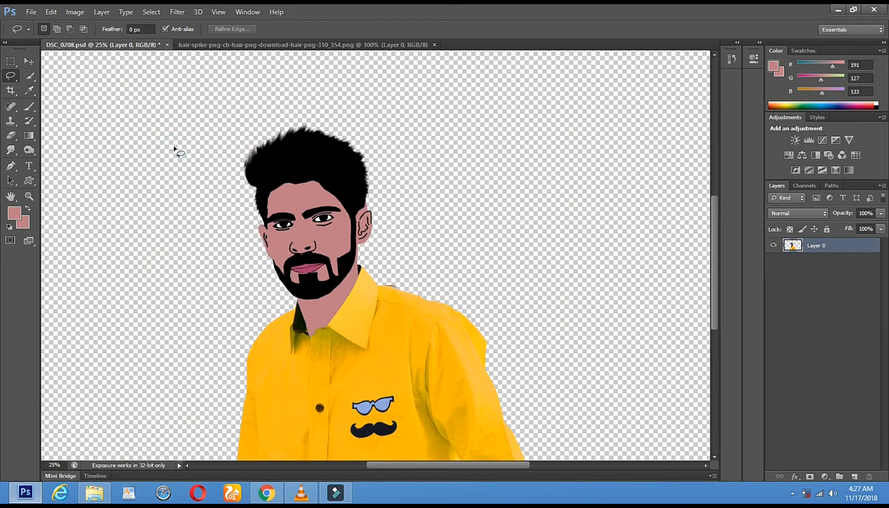
Erase the stray grey and red patch above the shirt's shoulder beside the collar
left_click(29, 195)
left_click(418, 274)
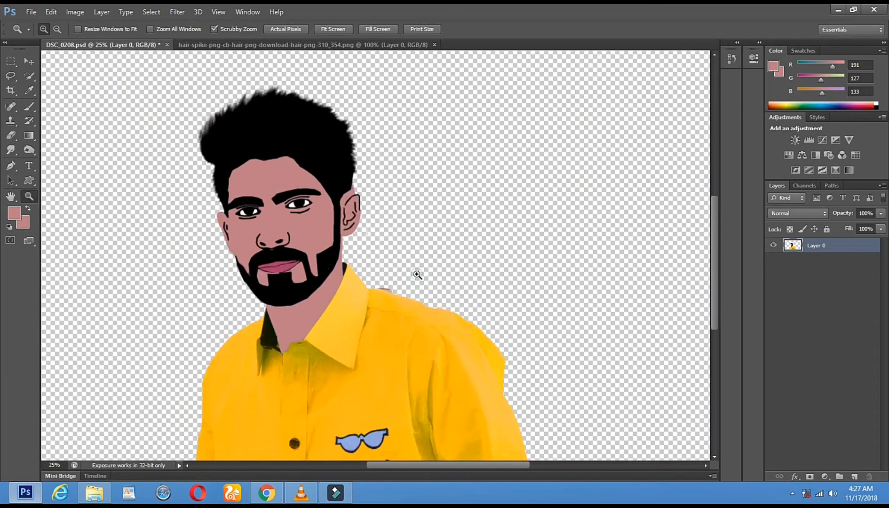
left_click(417, 274)
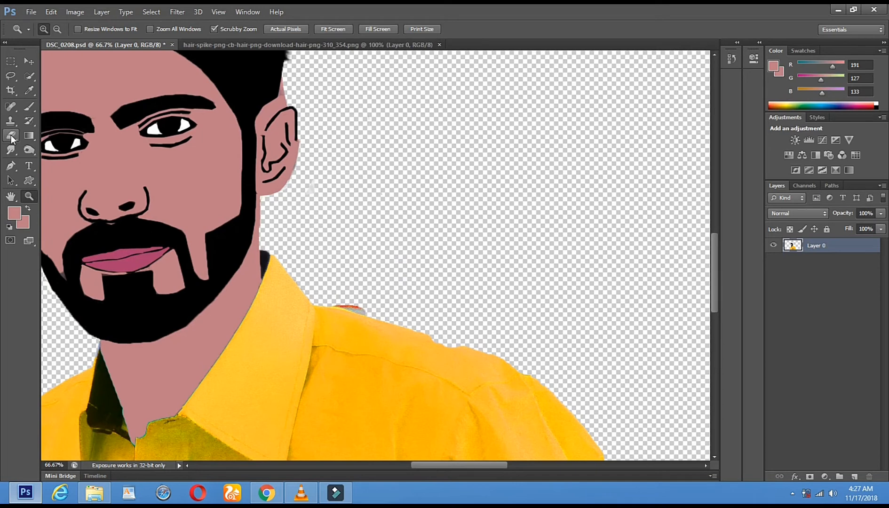
key("e")
left_click_drag(325, 296, 382, 311)
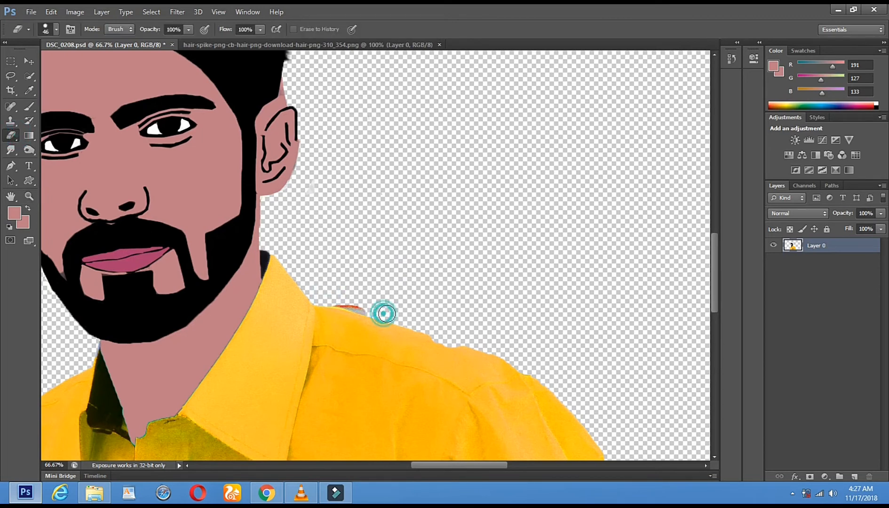
left_click(29, 196)
left_click(359, 274, "alt")
left_click(359, 273, "alt")
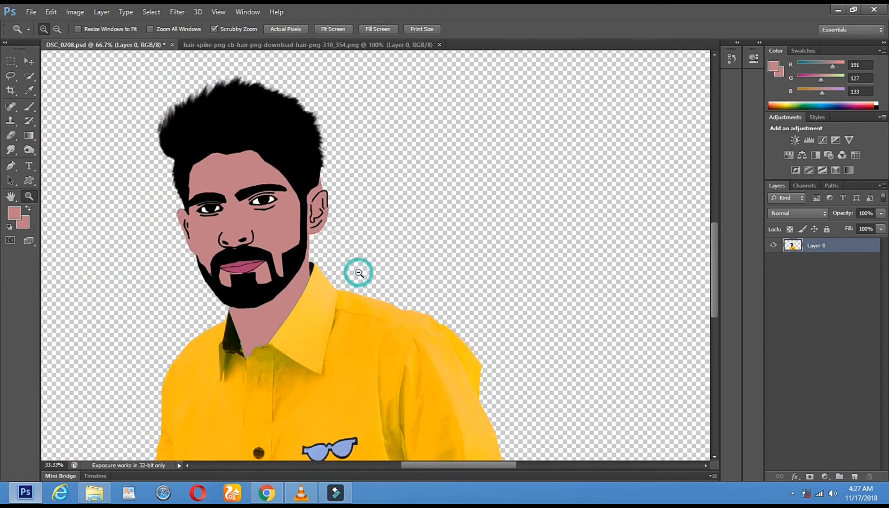
left_click(363, 265, "alt")
left_click(364, 265, "alt")
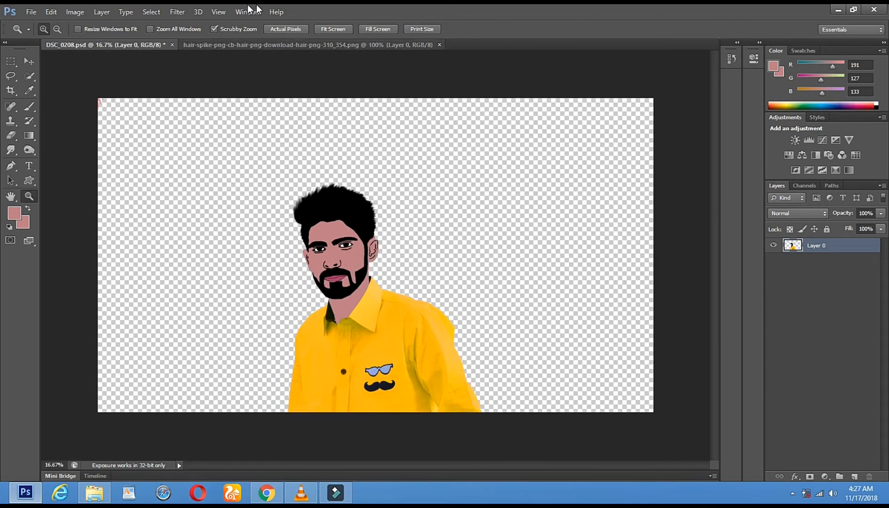
Switch to Chrome and search Google Images for "Wallpapar"
left_click(34, 12)
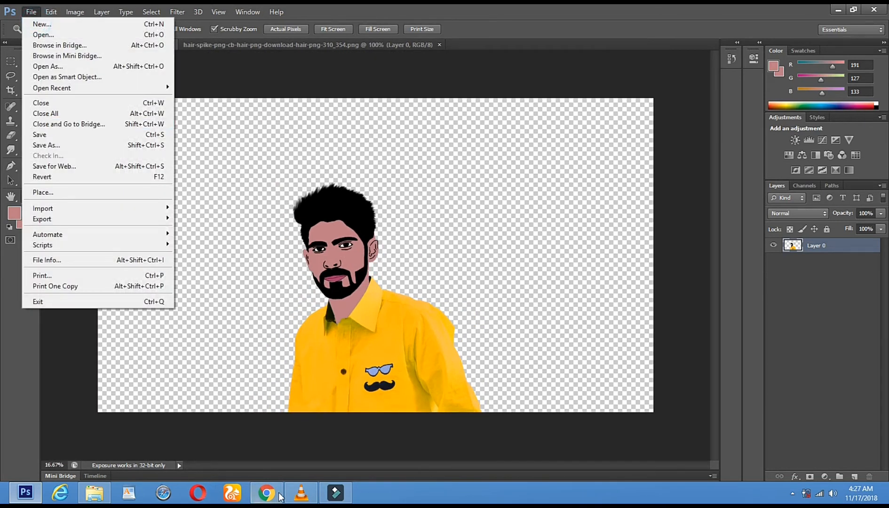
left_click(258, 496)
scroll(132, 85, "up", 4)
triple_click(138, 75)
type("Wa")
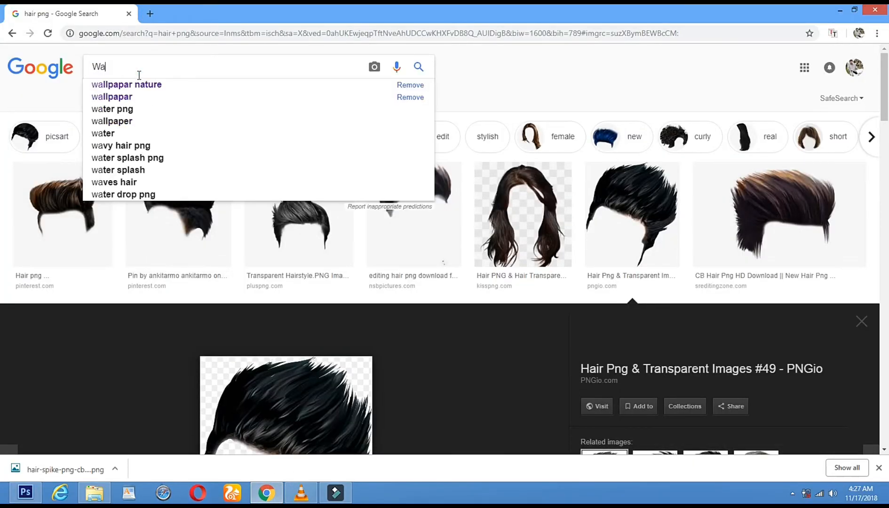
type("llpap")
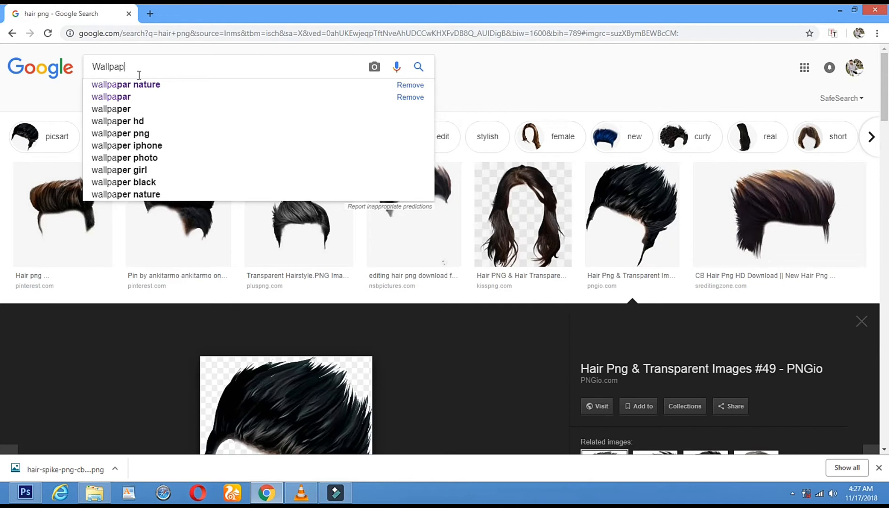
type("ar")
key("Return")
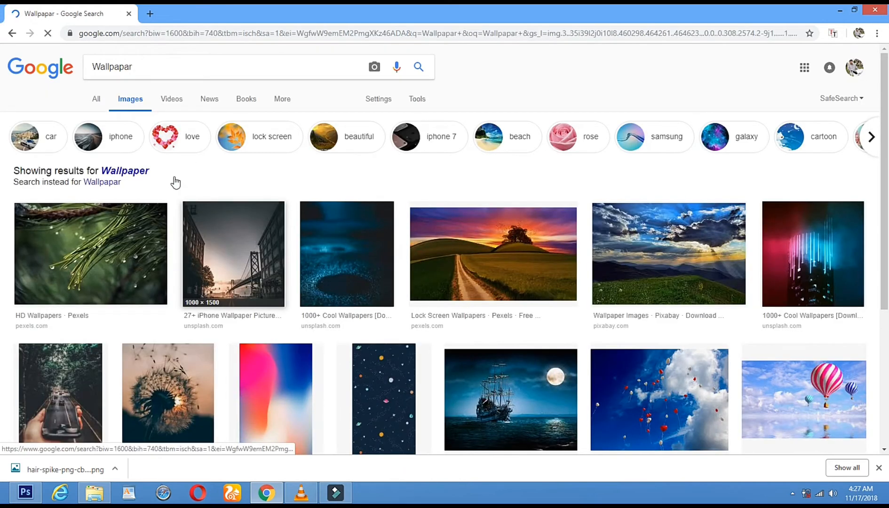
Find the 1280 × 720 nature wallpaper with a mountain lake and save it to the Desktop as the JPEG "maxresdefault (1)"
scroll(448, 183, "down", 4)
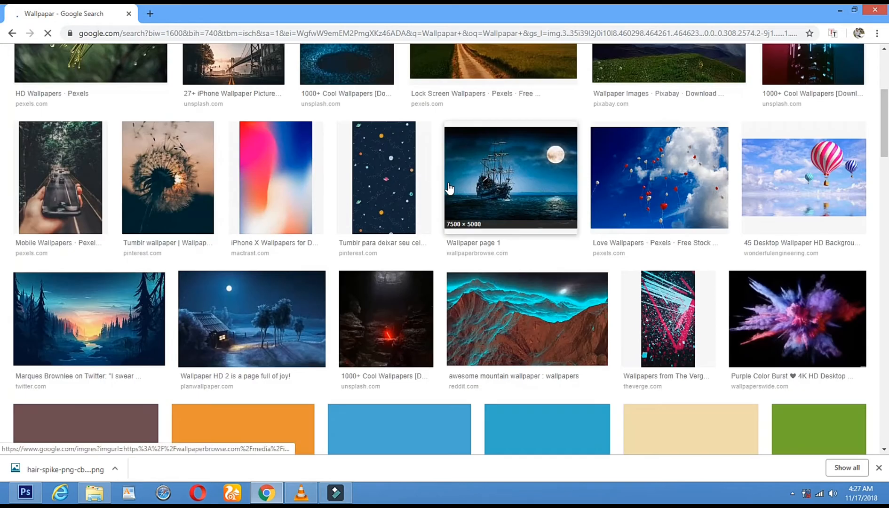
scroll(374, 160, "down", 10)
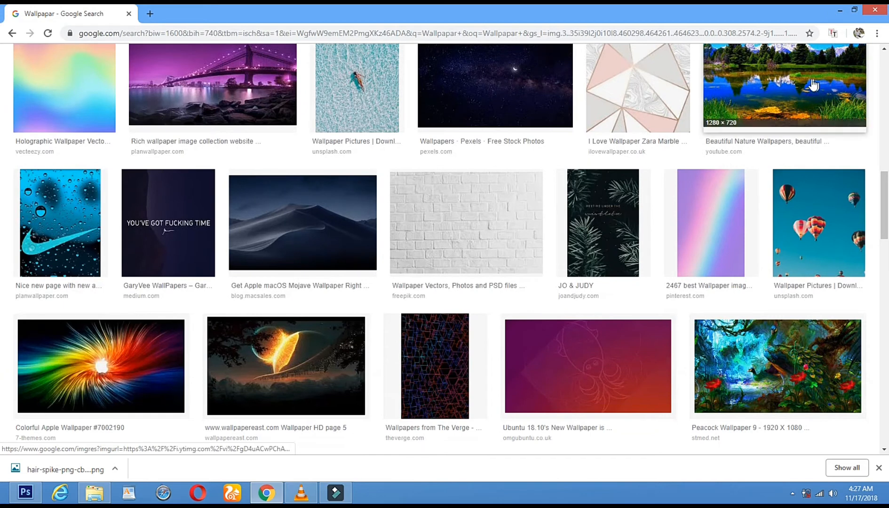
left_click(806, 86)
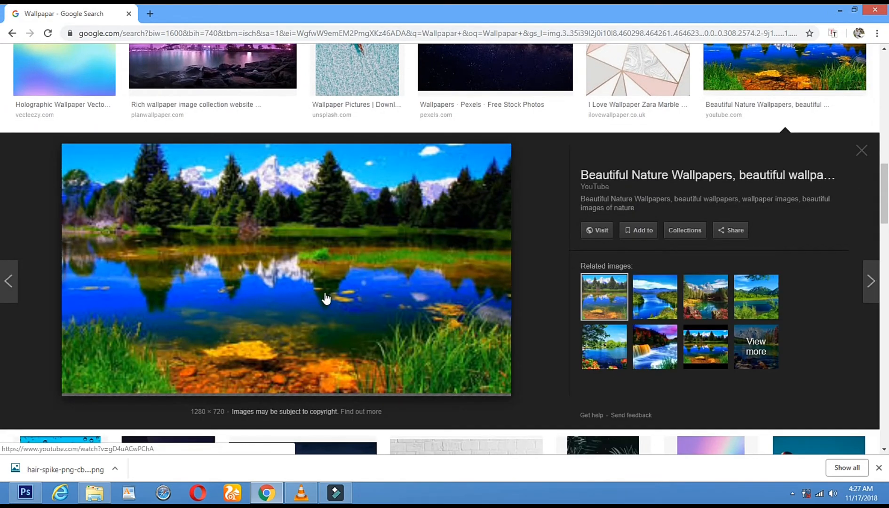
right_click(258, 210)
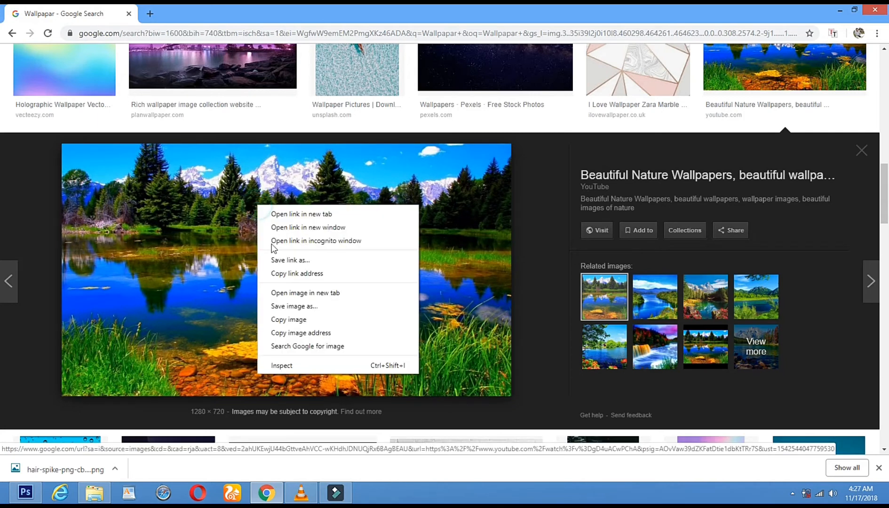
left_click(298, 308)
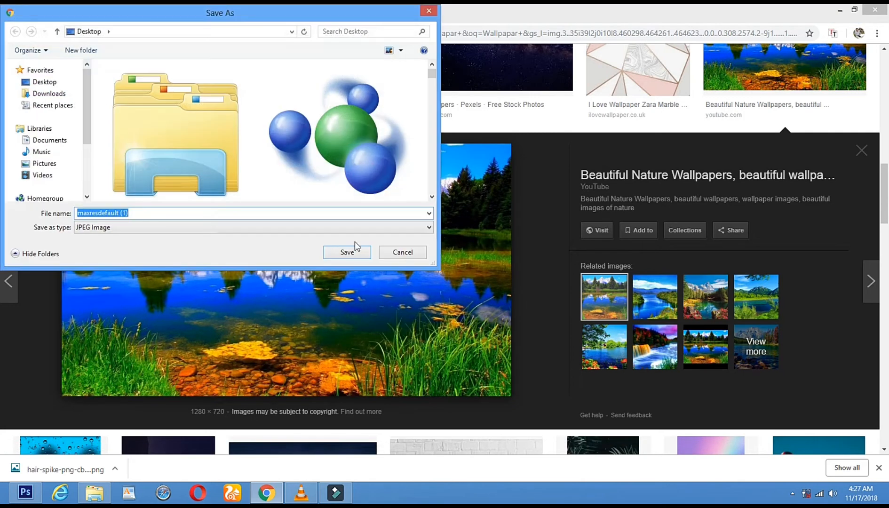
left_click(347, 253)
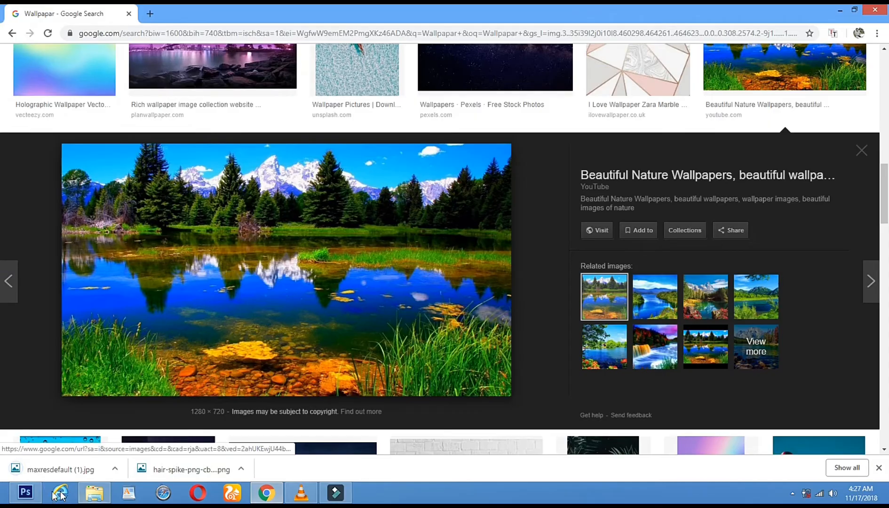
Switch to Photoshop and open the wallpaper image "maxresdefault (1)" from the Desktop
left_click(38, 494)
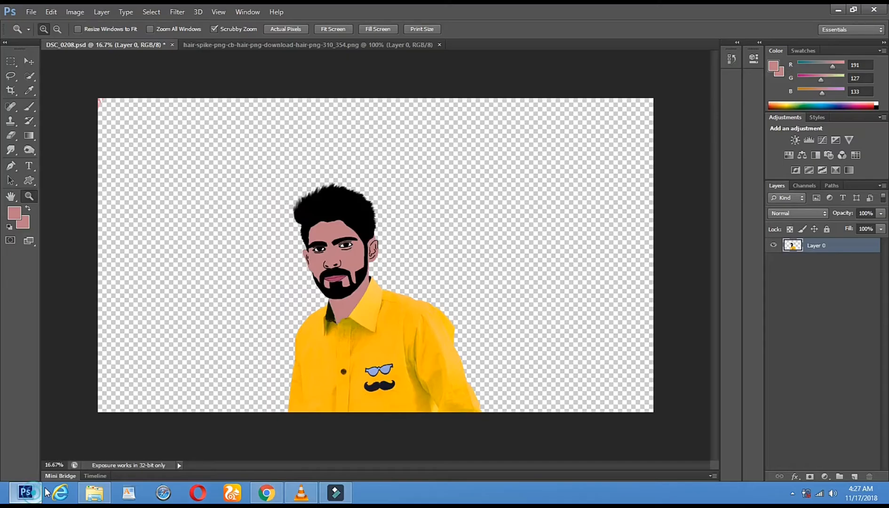
left_click(31, 12)
left_click(47, 34)
left_click(462, 268)
scroll(465, 270, "down", 10)
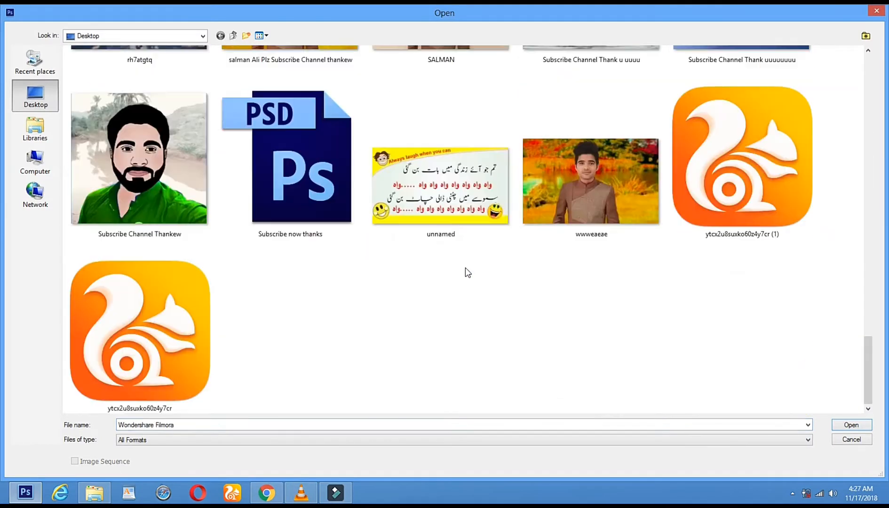
scroll(465, 267, "up", 5)
scroll(602, 261, "up", 5)
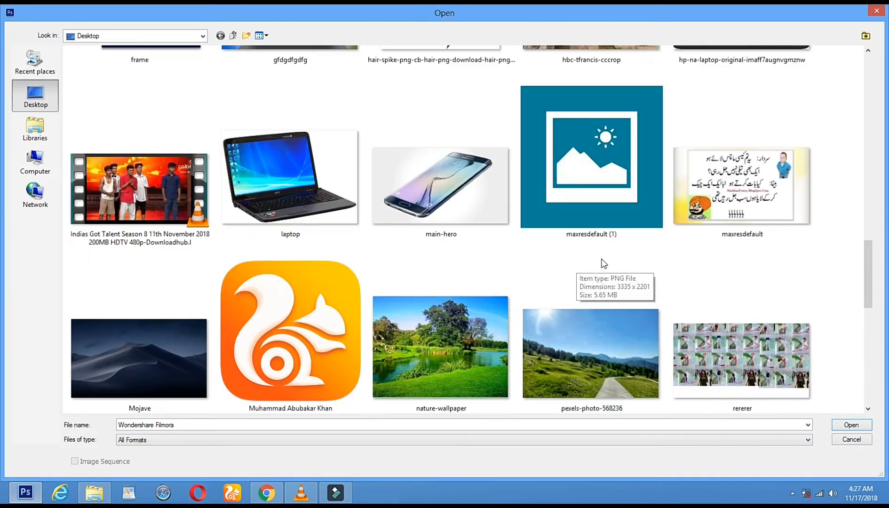
double_click(598, 189)
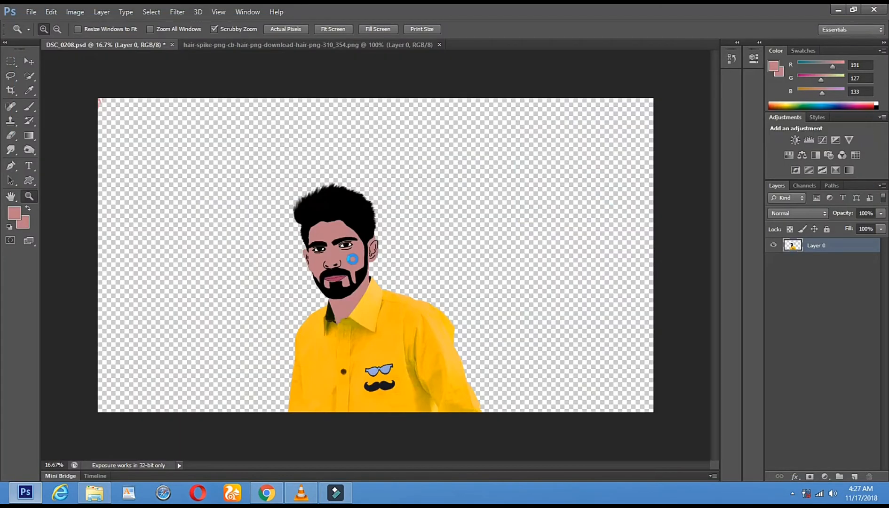
Copy the entire wallpaper image into the DSC_0208.psd portrait document, at the canvas's lower-left corner
key("ctrl+a")
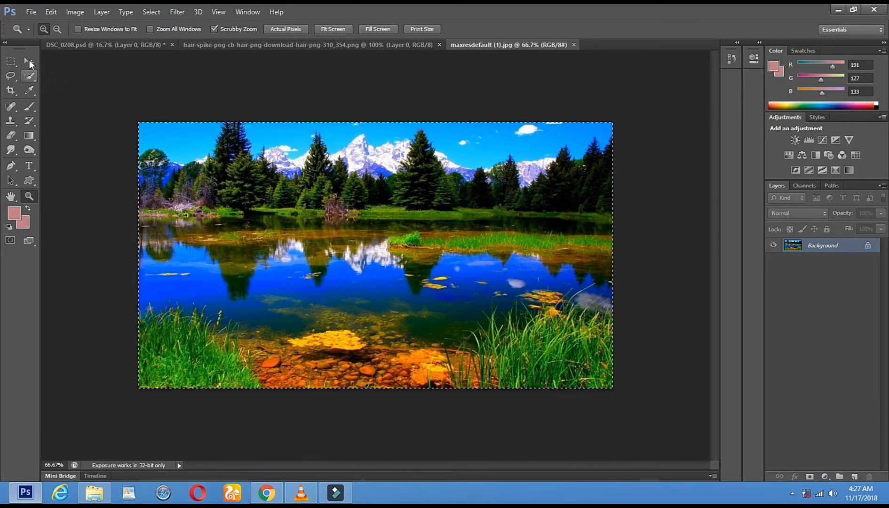
left_click(28, 61)
left_click_drag(272, 208, 184, 366)
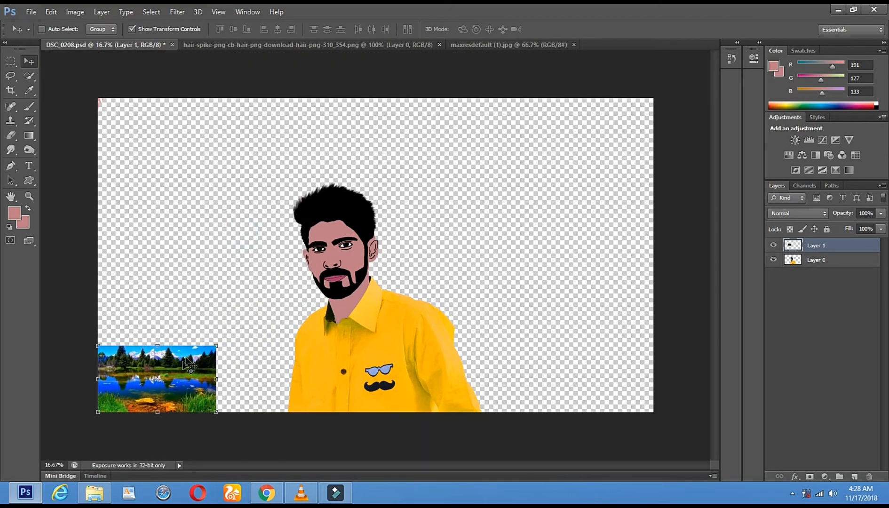
Enlarge the wallpaper to about 474% width and 471% height to cover the canvas, and position it behind the portrait
left_click(217, 343)
left_click_drag(584, 116, 652, 110)
key("Return")
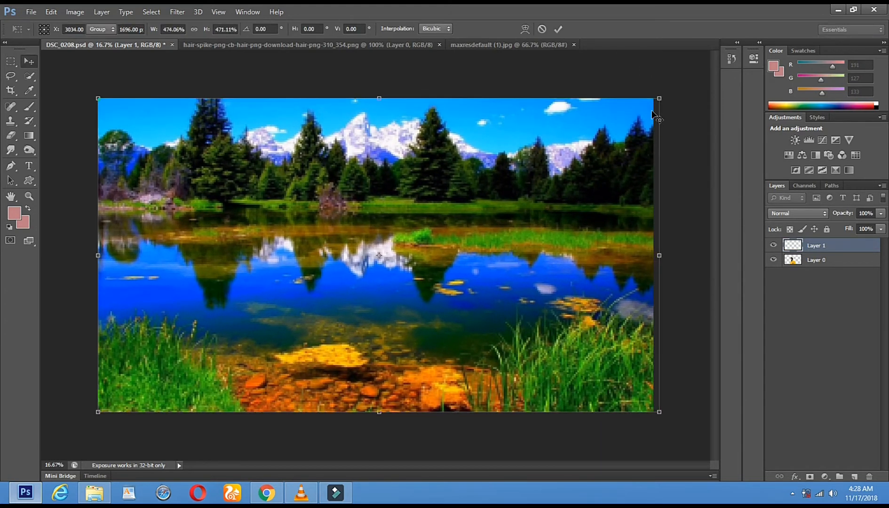
left_click_drag(835, 254, 816, 272)
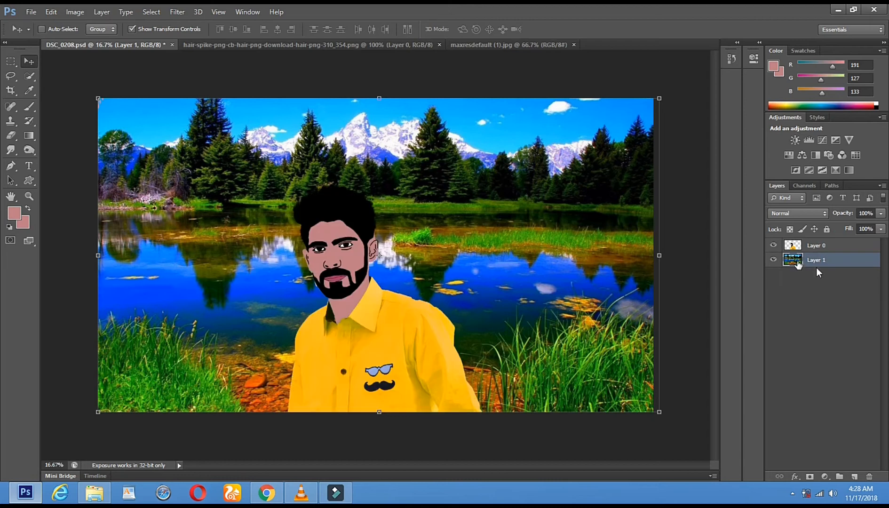
mouse_move(434, 233)
left_mouse_down()
mouse_move(463, 231)
mouse_move(444, 223)
left_mouse_up()
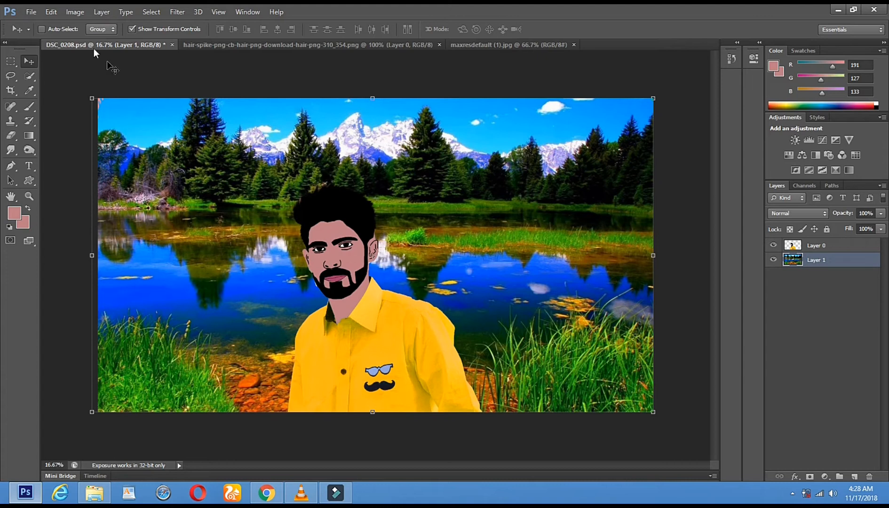
Blur the wallpaper layer with a Gaussian Blur of 25.0 pixels radius
left_click(81, 13)
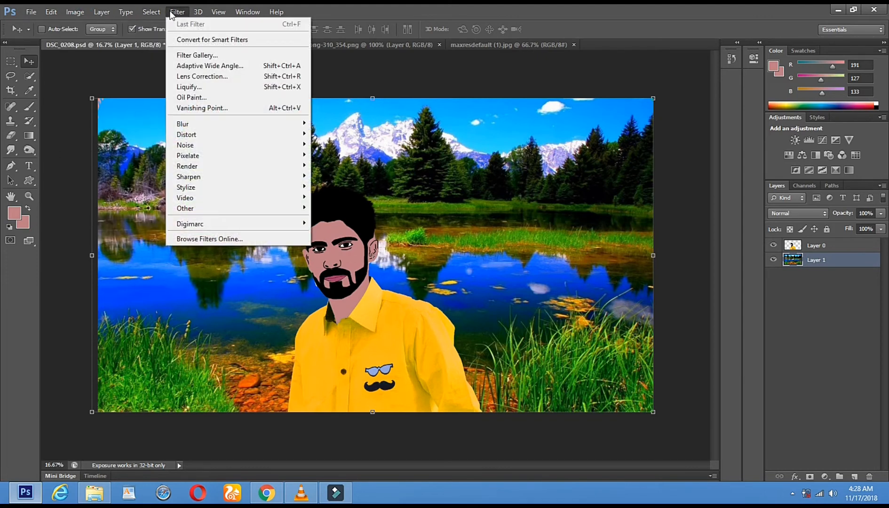
mouse_move(189, 123)
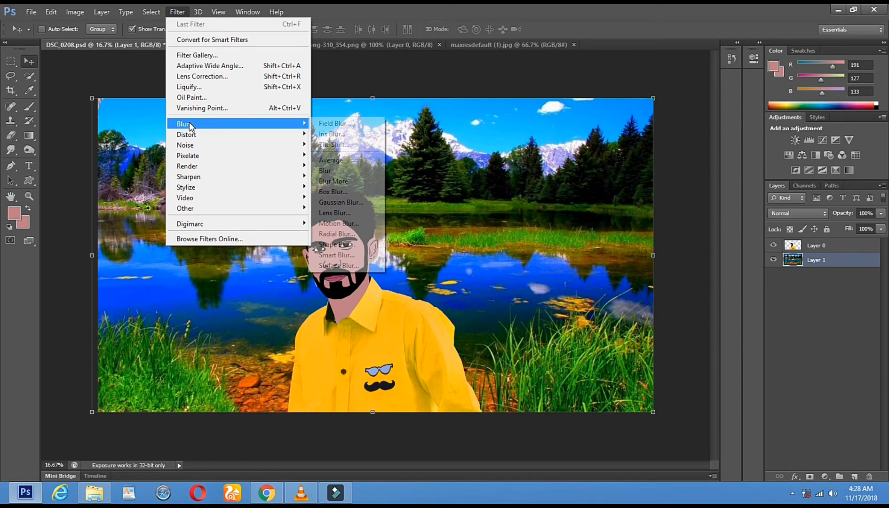
left_click(363, 207)
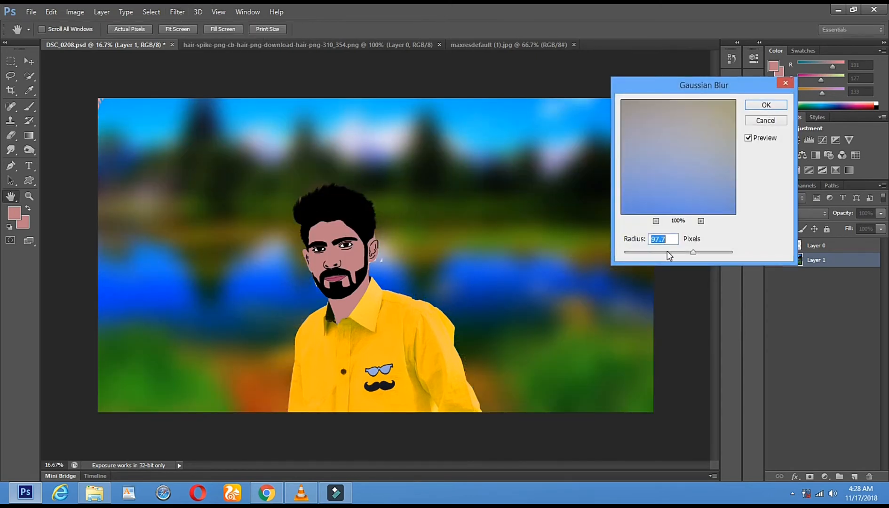
left_click_drag(656, 254, 658, 254)
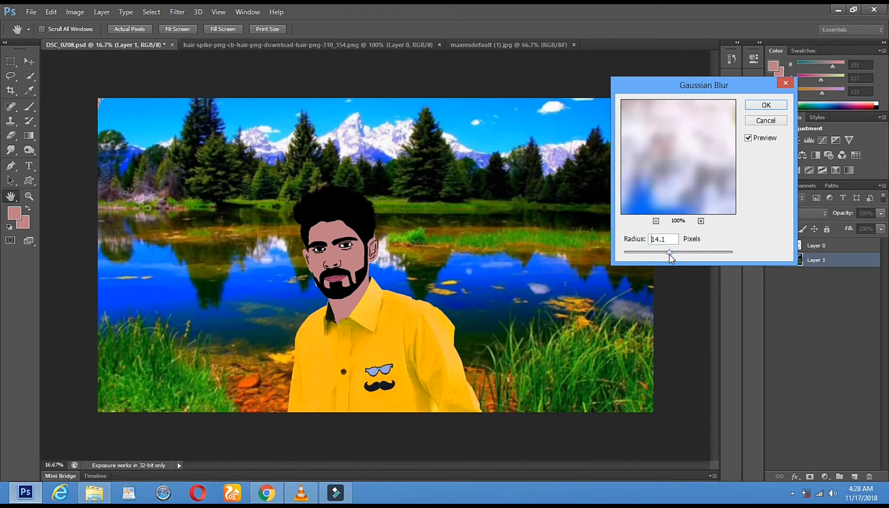
left_click_drag(670, 255, 673, 254)
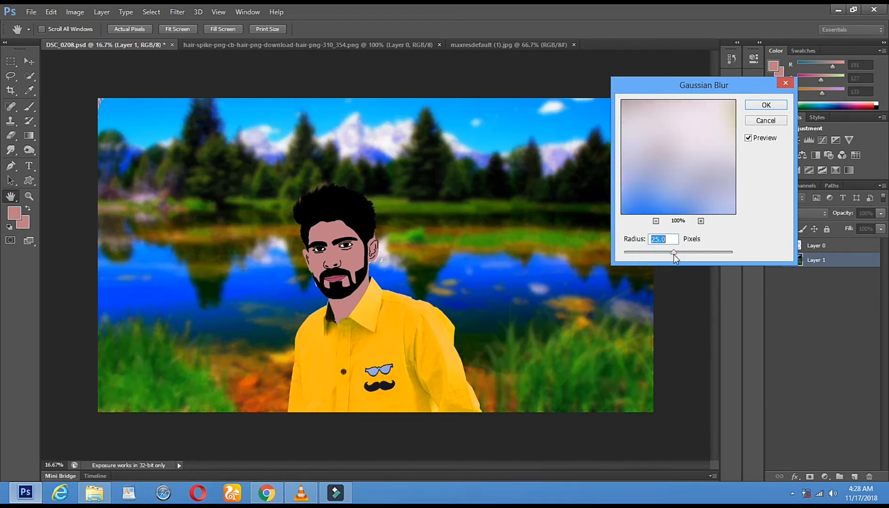
left_click(765, 105)
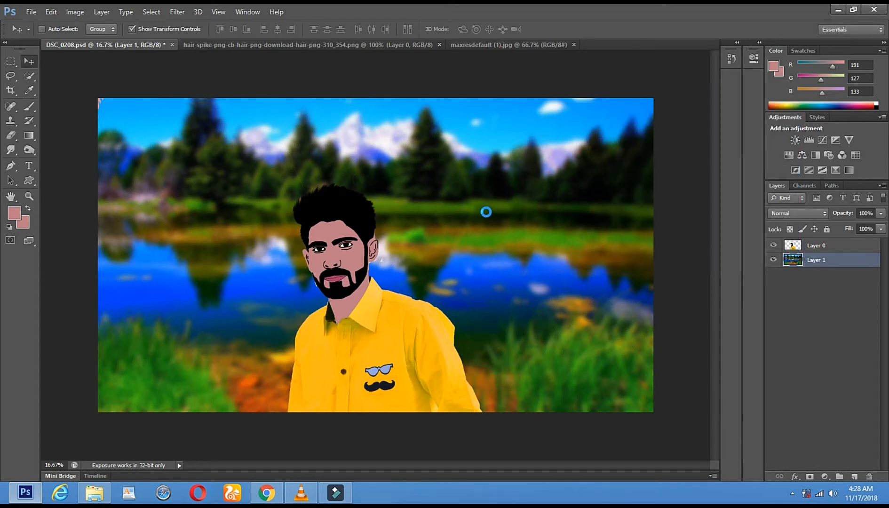
Hide the transform controls and erase the white fringe along the bearded jaw on Layer 0 with the 46 px eraser
left_click(820, 245)
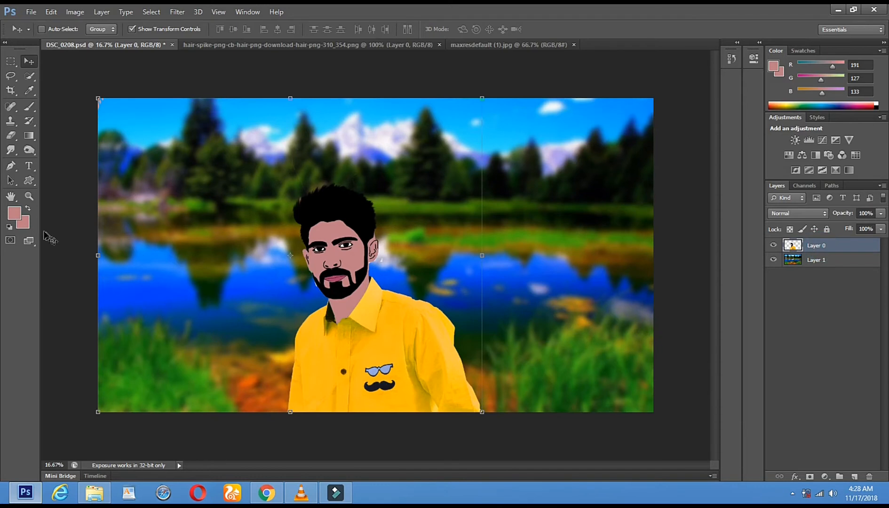
left_click(132, 29)
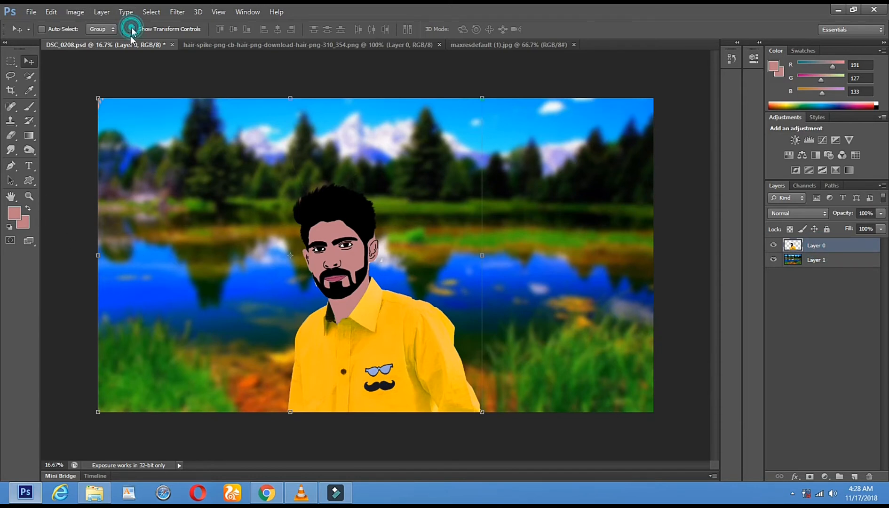
left_click(29, 197)
left_click(477, 246)
left_click(476, 247)
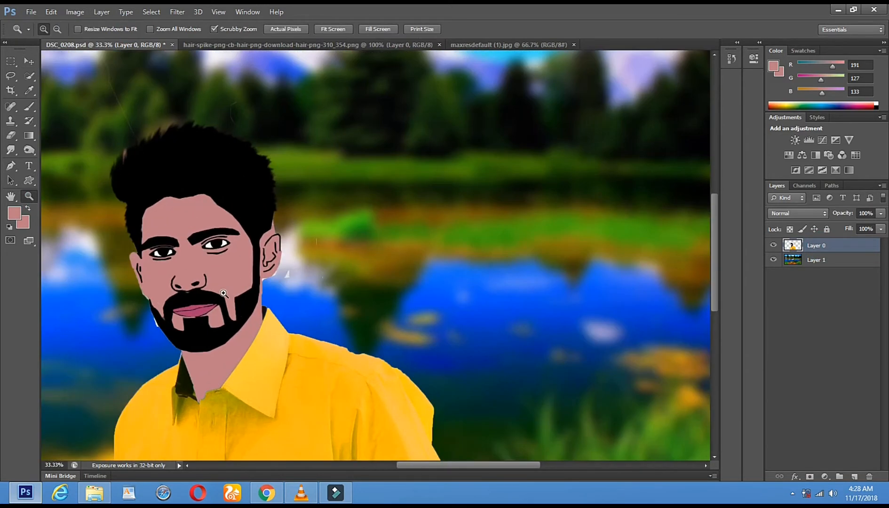
left_click(226, 293)
left_click(10, 135)
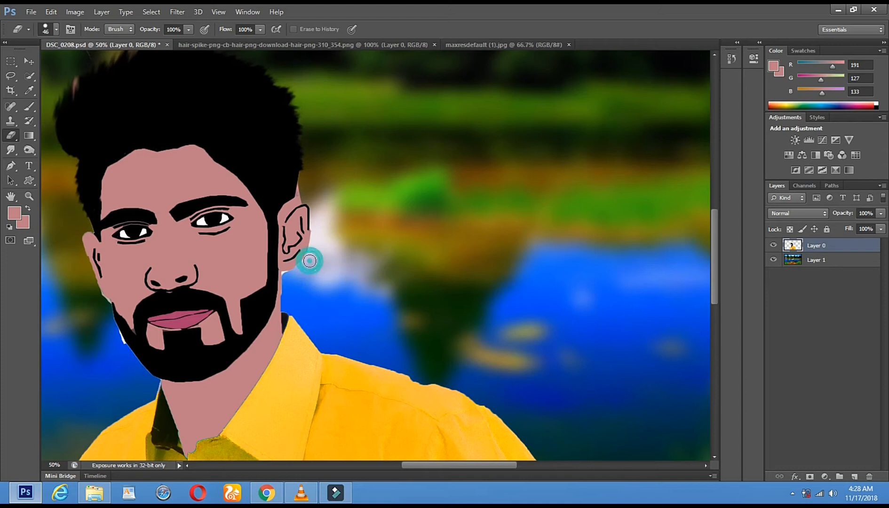
right_click(322, 281)
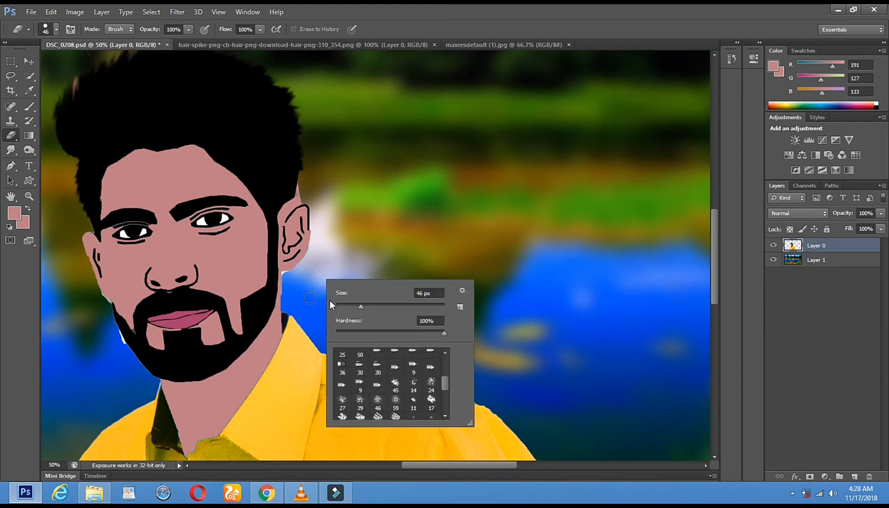
left_click(110, 325)
left_click(125, 357, "shift")
left_click(119, 350)
left_click(123, 350)
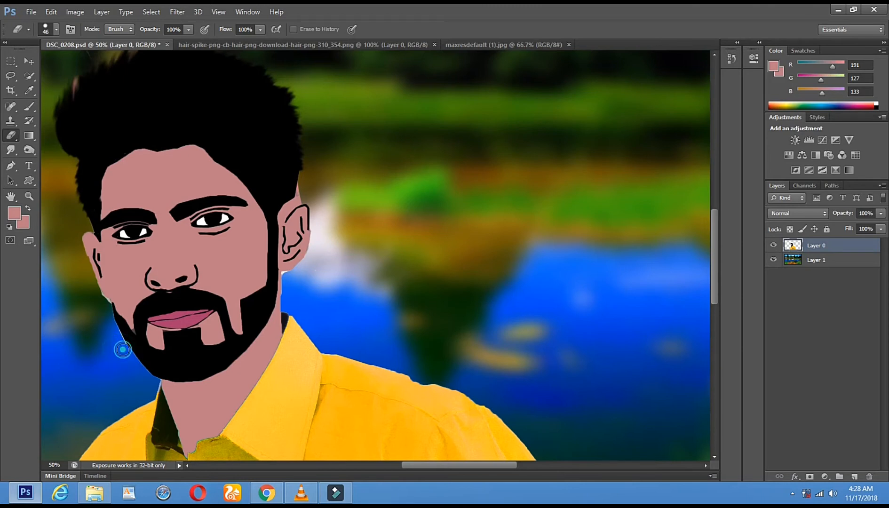
left_click(108, 324)
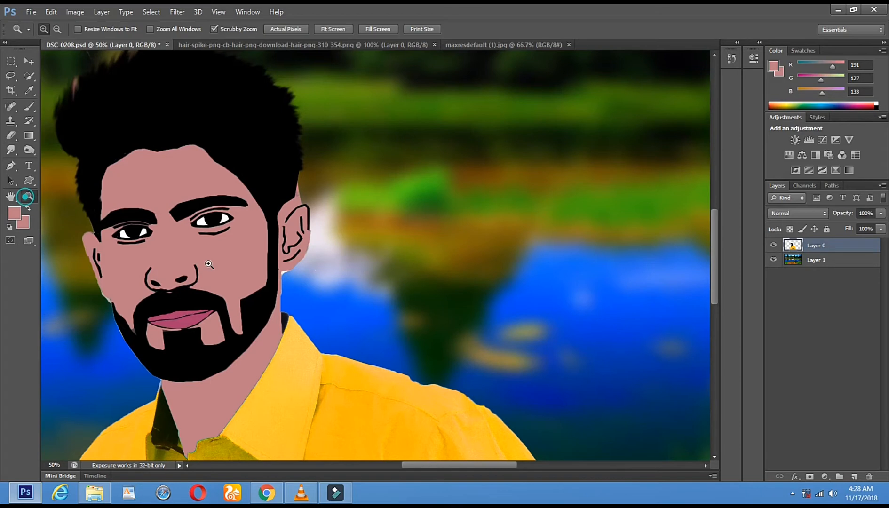
Set the eraser size to 8 px and erase the white remnant between the earlobe and the neck
left_click(214, 265)
left_click(256, 269)
left_click(330, 282)
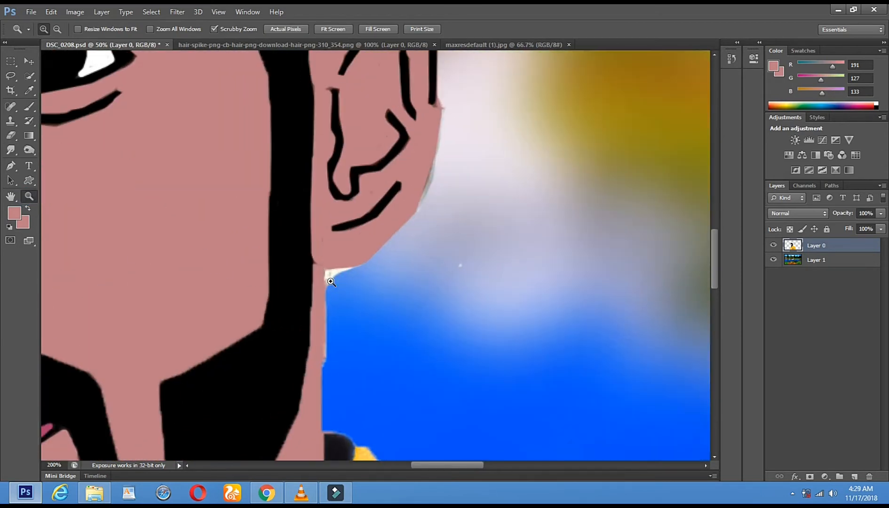
left_click(10, 135)
right_click(392, 336)
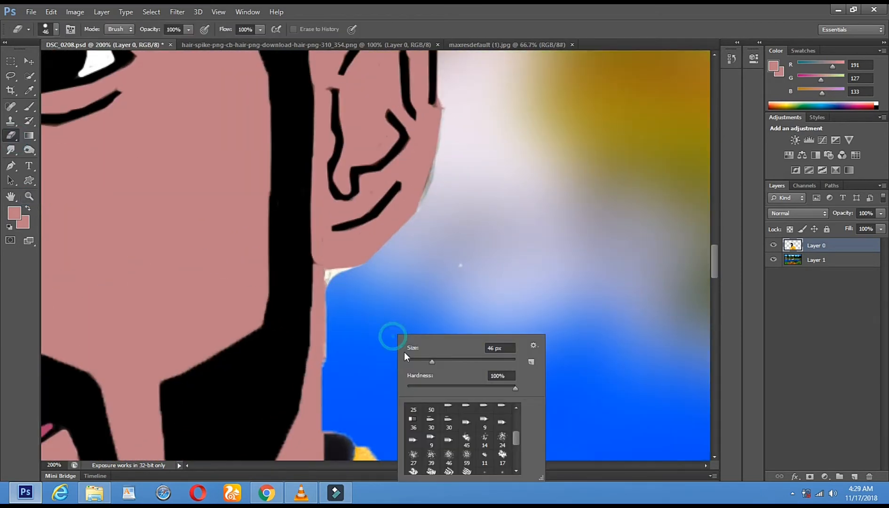
left_click(408, 360)
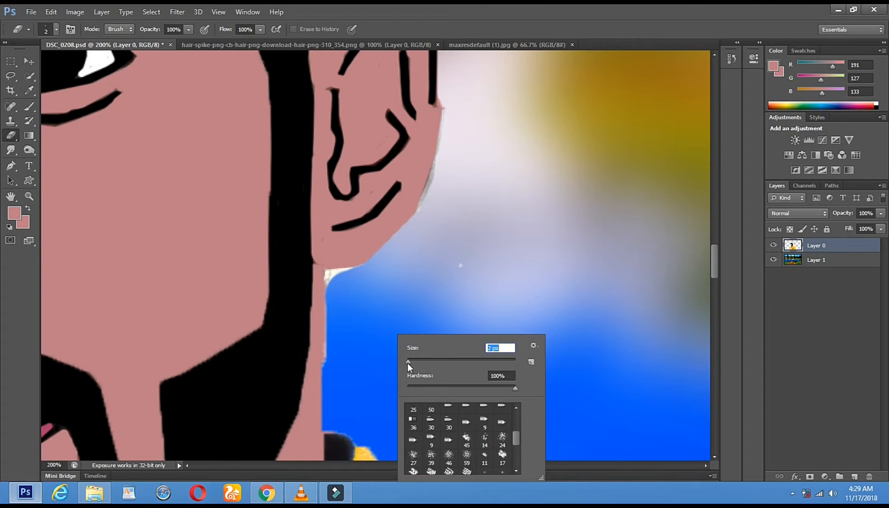
type("8")
key("Return")
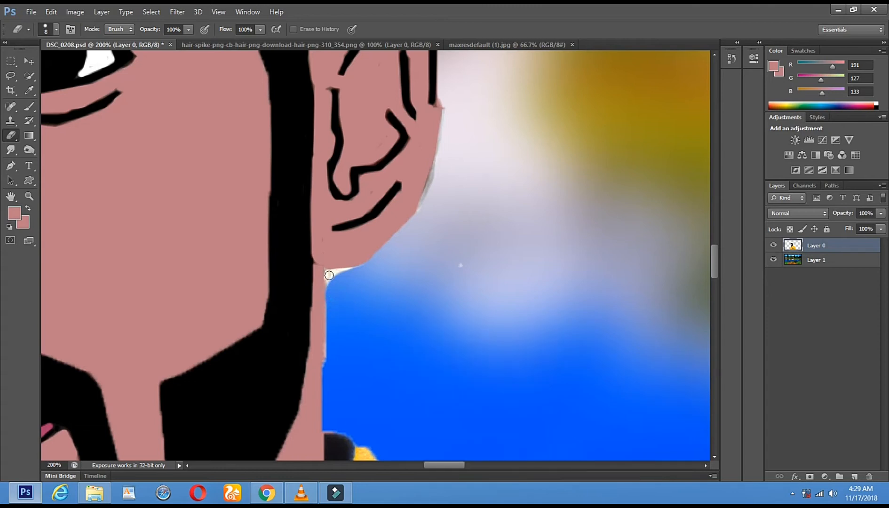
Brighten the wallpaper layer with Curves, raising the RGB midtones from input 122 to output 156
left_click(29, 196)
left_click(412, 282, "alt")
left_click(413, 283, "alt")
left_click(413, 284, "alt")
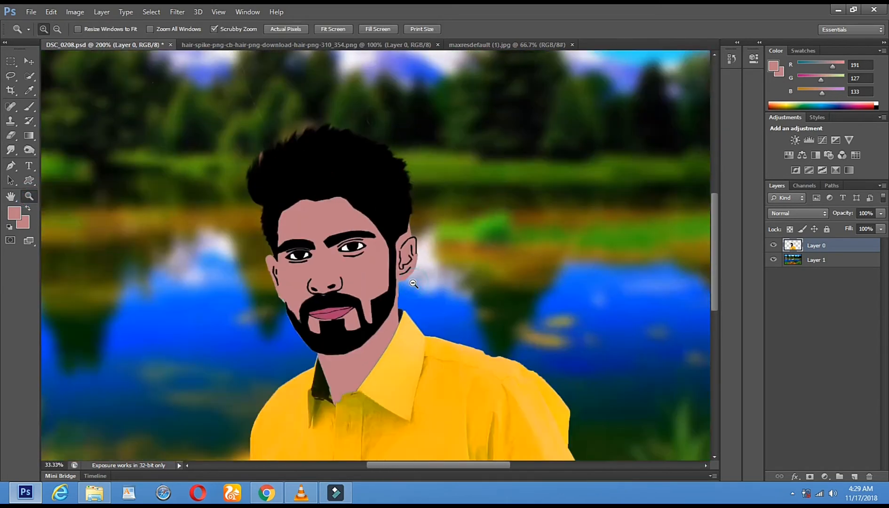
left_click(413, 284, "alt")
left_click(414, 284, "alt")
key("v")
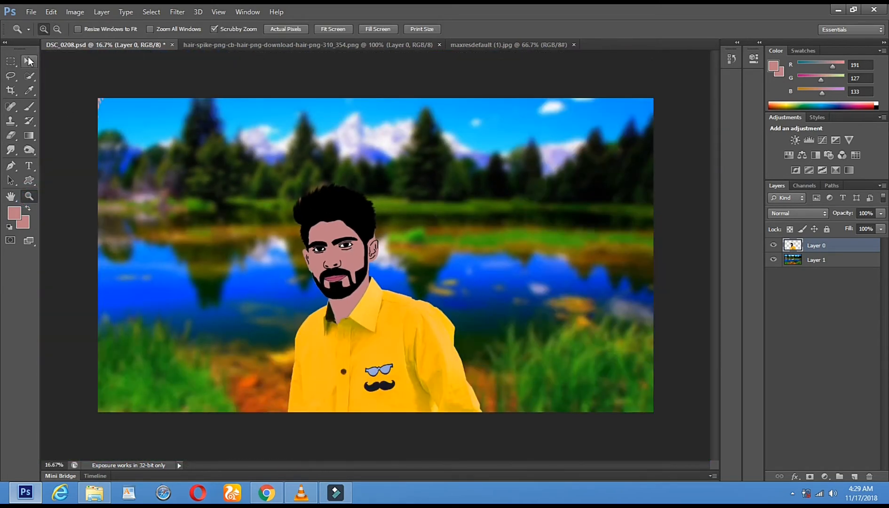
right_click(189, 204)
left_click(230, 214)
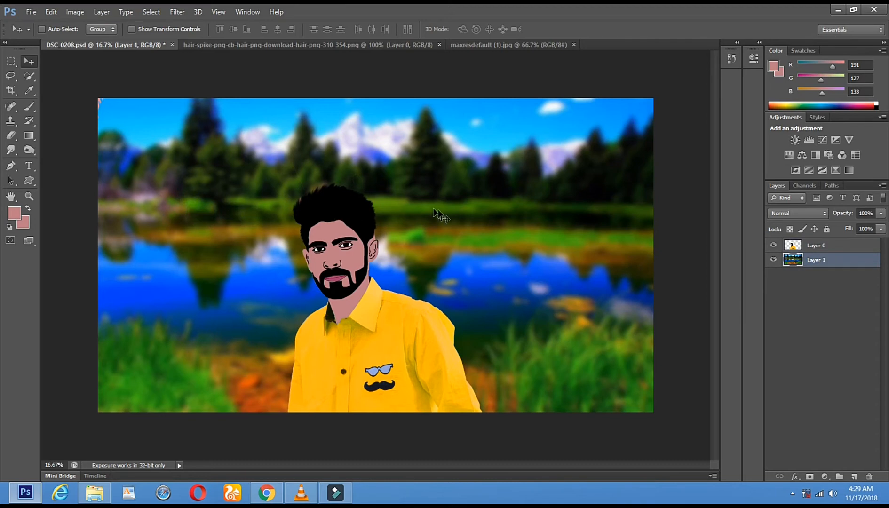
key("ctrl+m")
left_click_drag(739, 170, 738, 151)
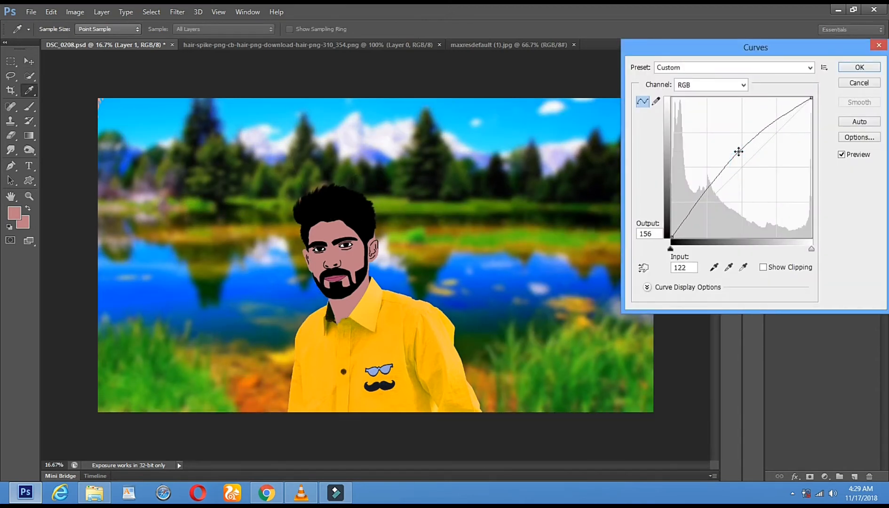
left_click(855, 69)
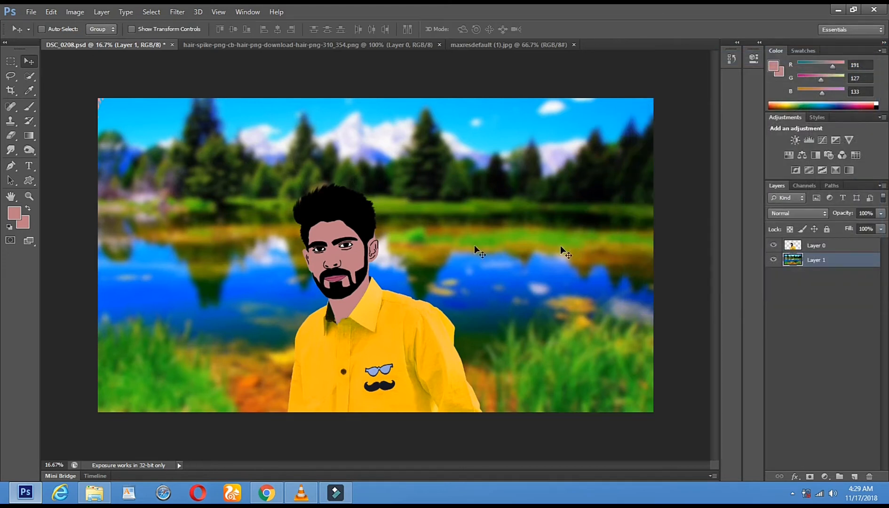
Save the finished composite to the Desktop as a JPEG named "ewar"
left_click(33, 15)
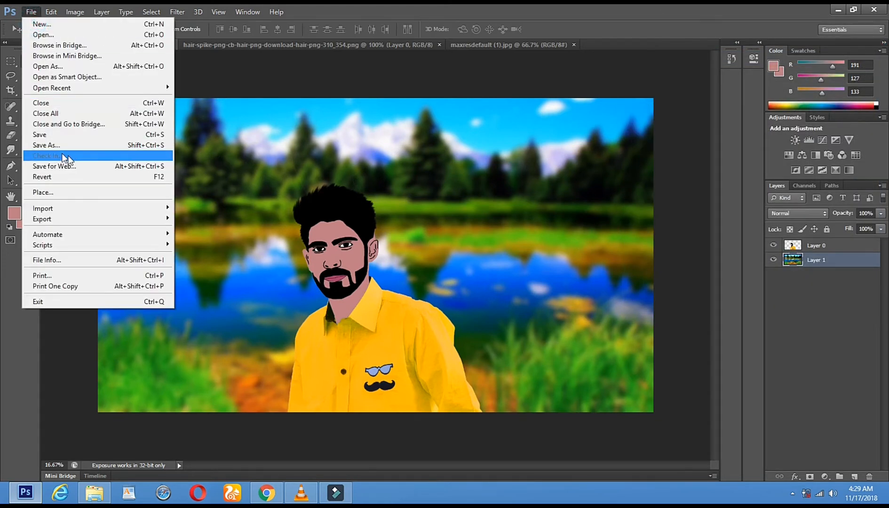
left_click(43, 145)
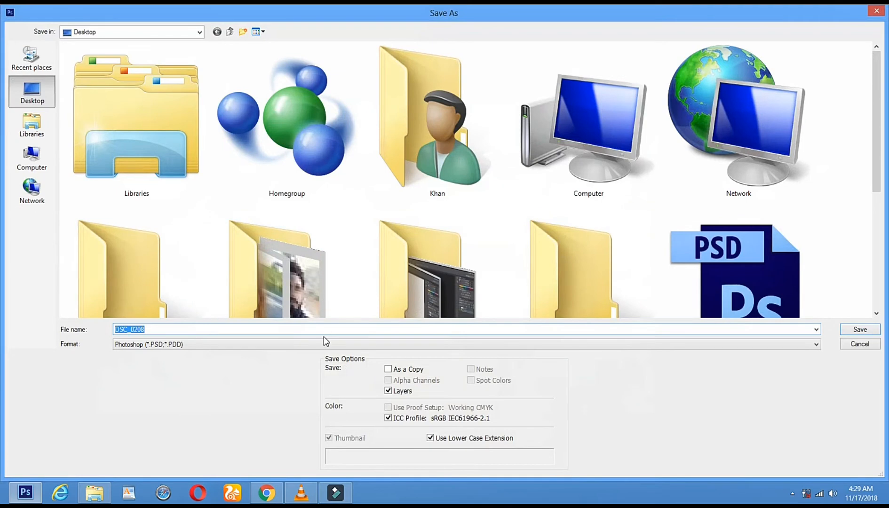
type("ewar")
left_click(415, 344)
key("j")
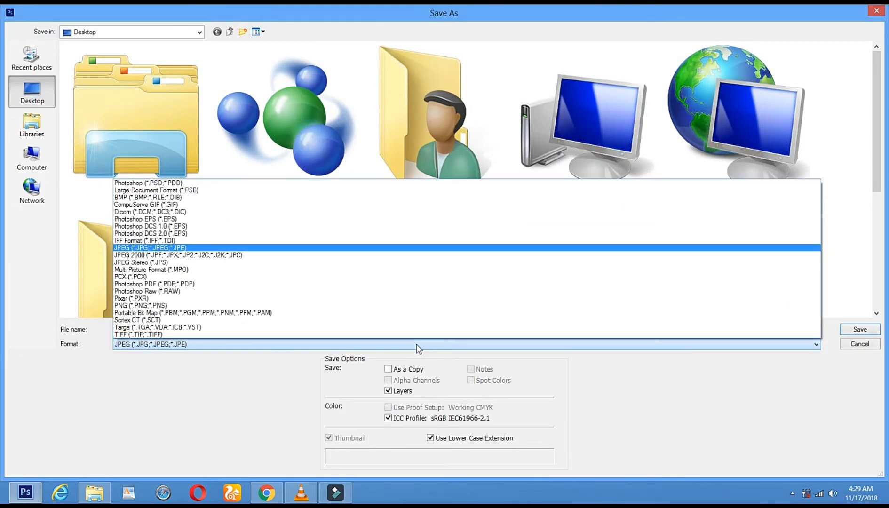
left_click(205, 248)
left_click(851, 328)
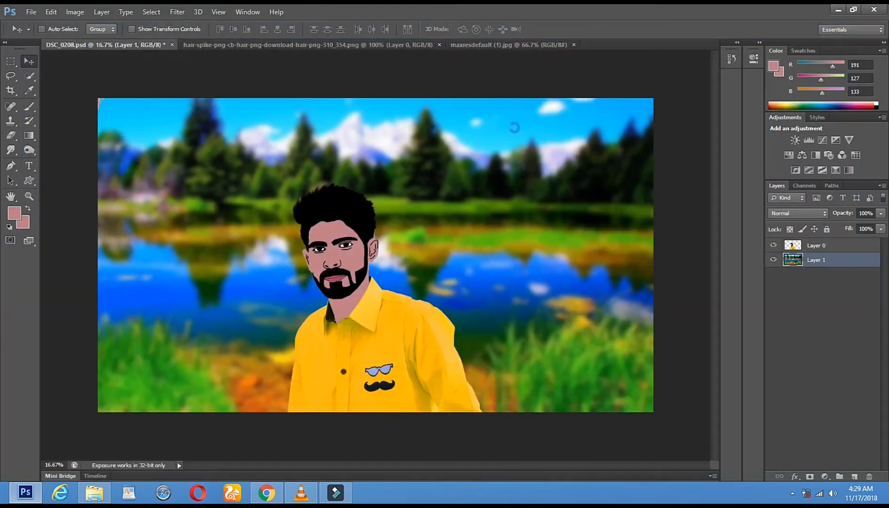
Save the layered composite to the Desktop as a PSD named after the portrait's subject, with Maximize Compatibility kept on
left_click(513, 131)
left_click(25, 13)
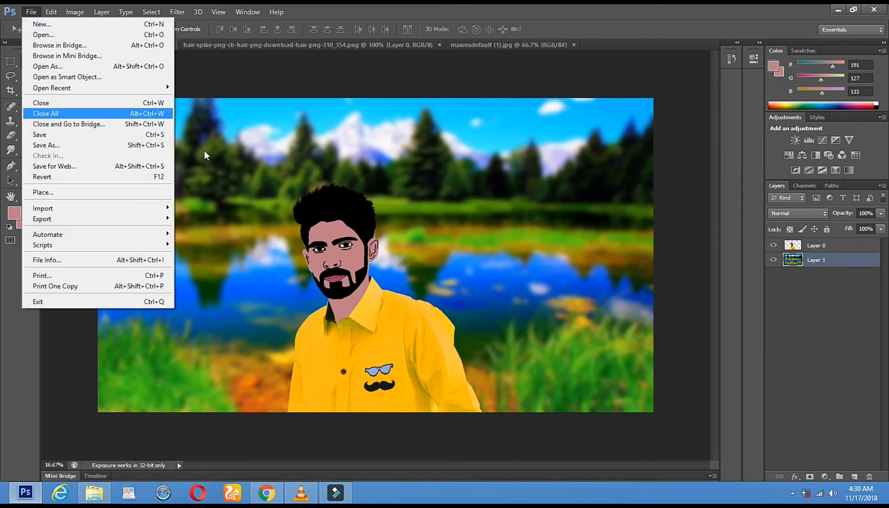
left_click(118, 146)
type("Abubakar Png")
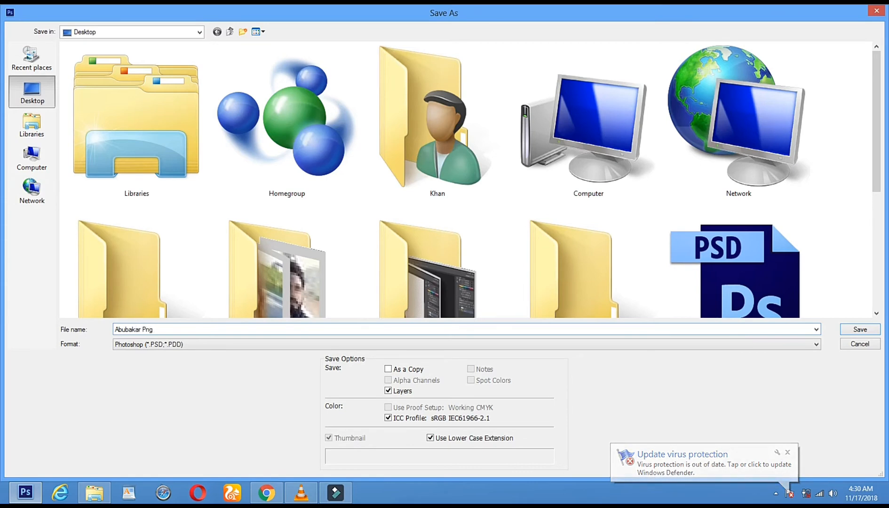
type("File")
left_click(868, 330)
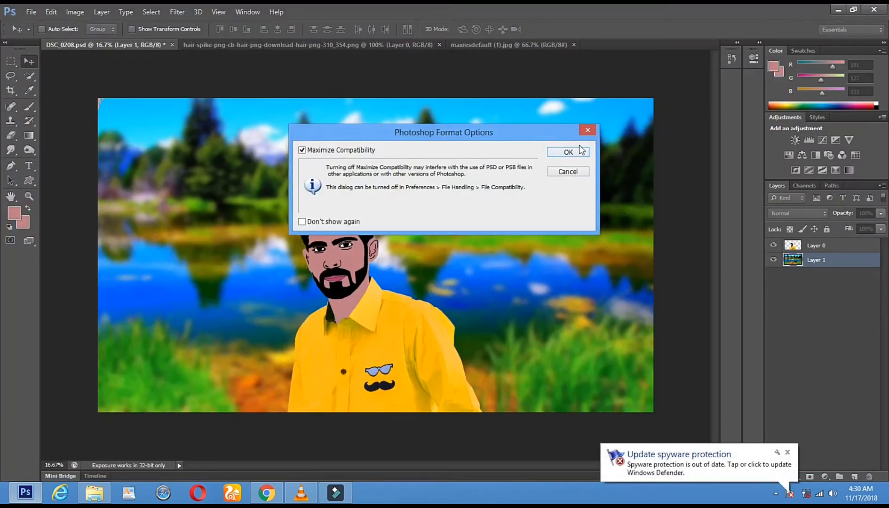
left_click(568, 152)
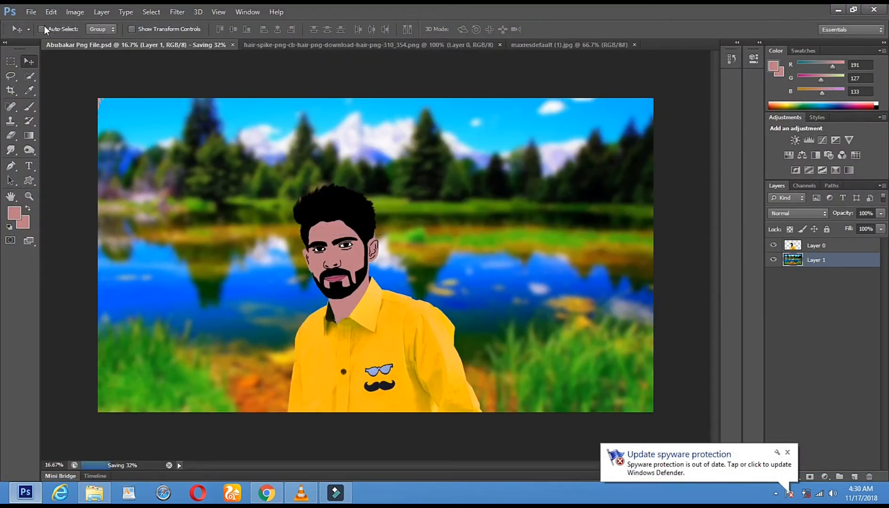
Close the hair-spike PNG and the maxresdefault (1).jpg wallpaper documents
left_click(34, 15)
left_click(291, 48)
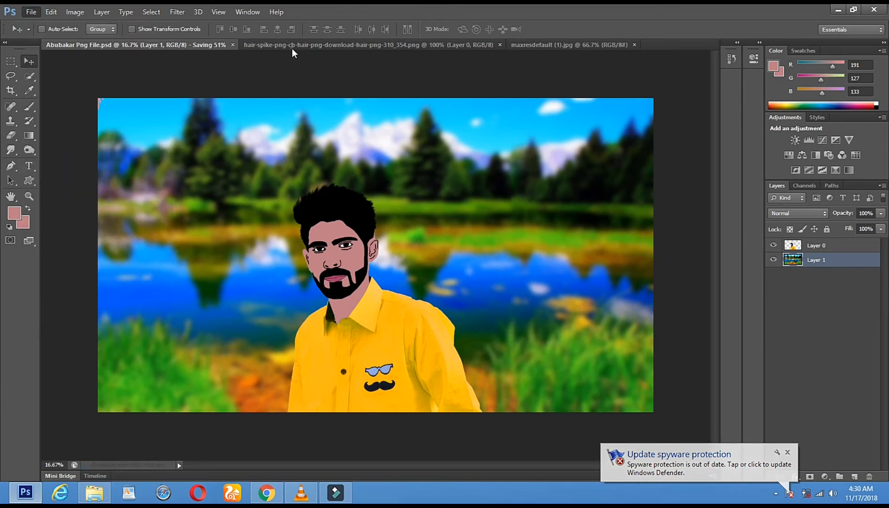
left_click(460, 45)
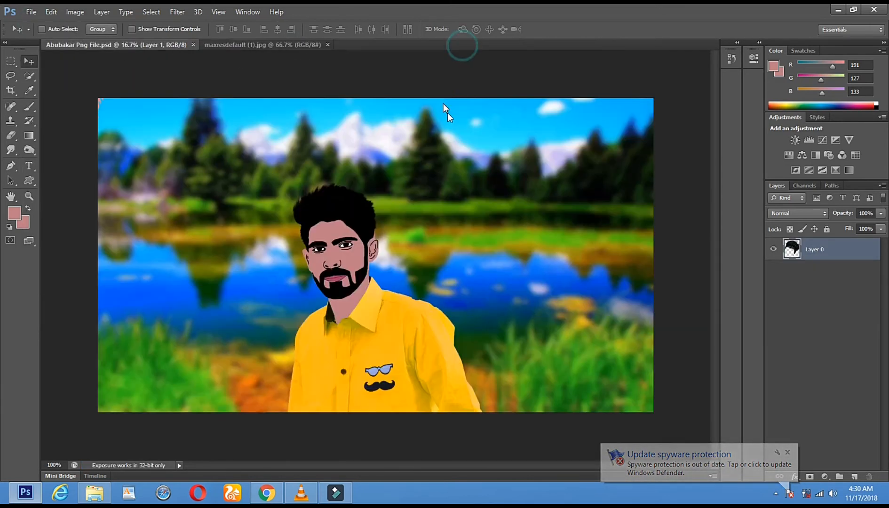
left_click(325, 47)
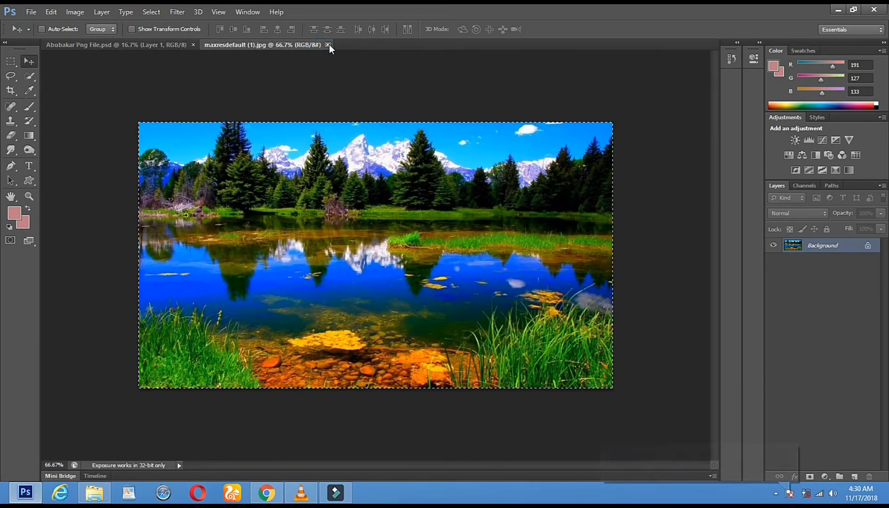
left_click(329, 44)
Save the composite to the Desktop as a JPEG named "1233333" at quality 10 (Maximum)
left_click(29, 12)
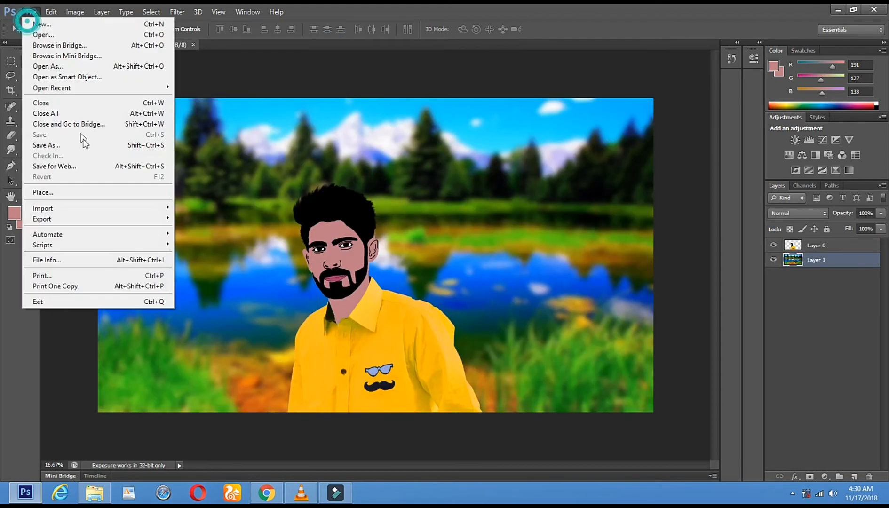
left_click(90, 144)
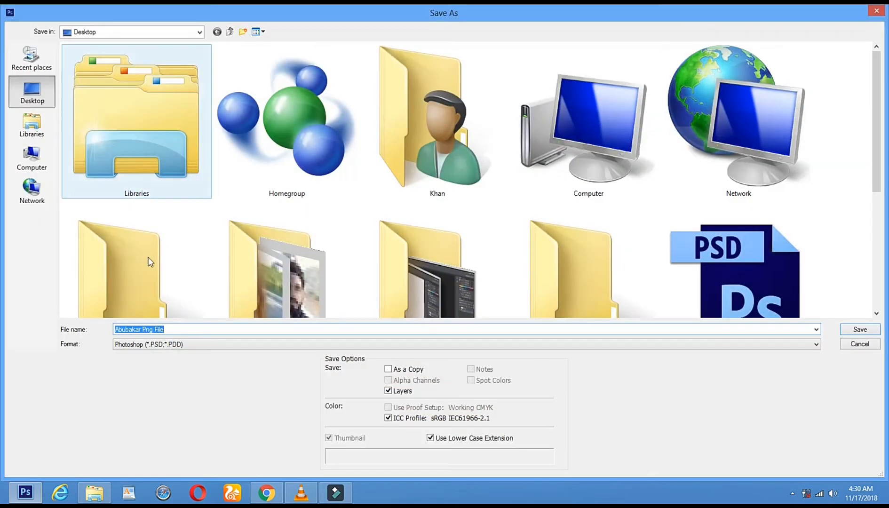
left_click(198, 331)
left_click_drag(169, 329, 61, 334)
type("1233333")
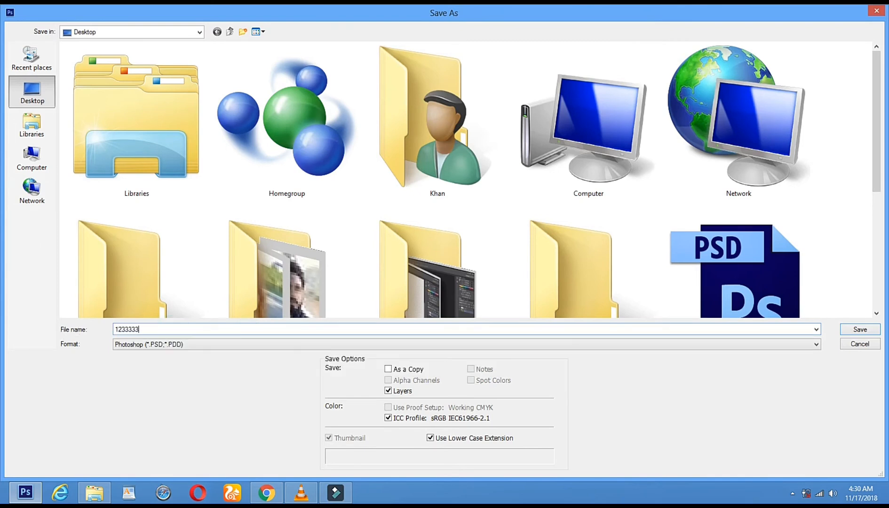
left_click(146, 344)
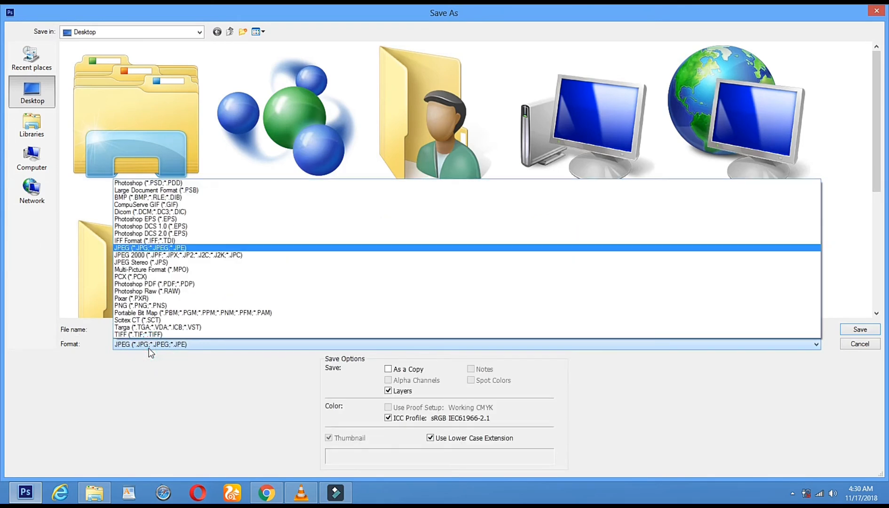
left_click(161, 248)
left_click(846, 327)
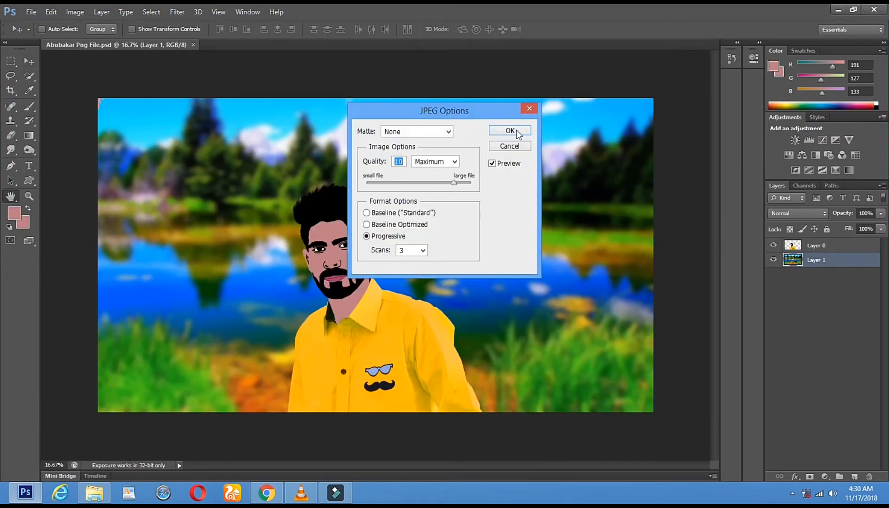
left_click(515, 132)
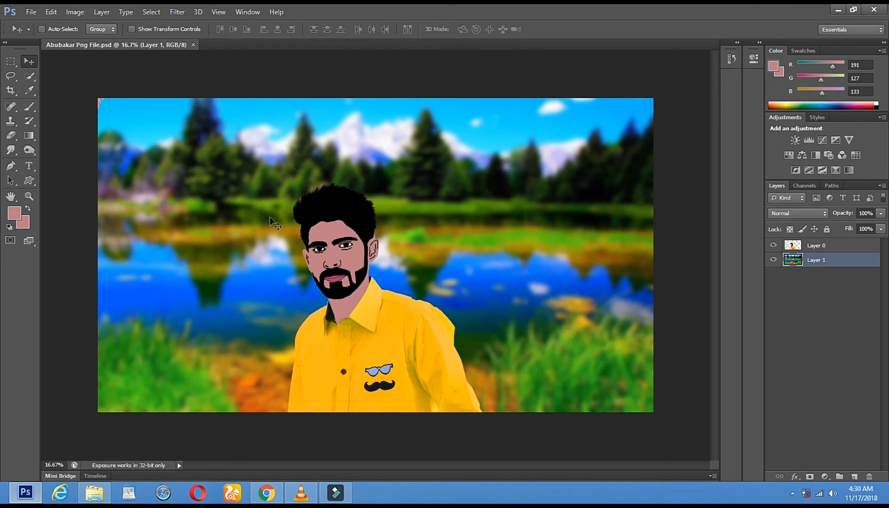
Open frame.psd from the Desktop
left_click(29, 11)
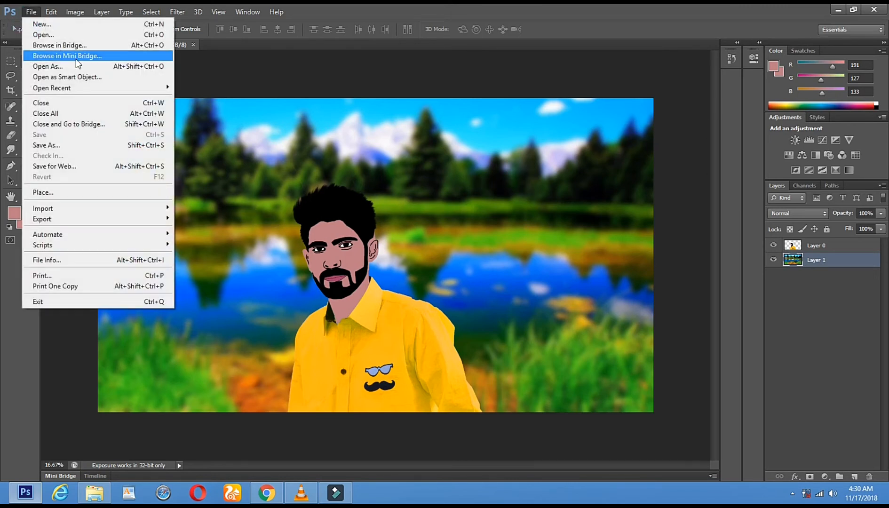
left_click(305, 70)
left_click(35, 13)
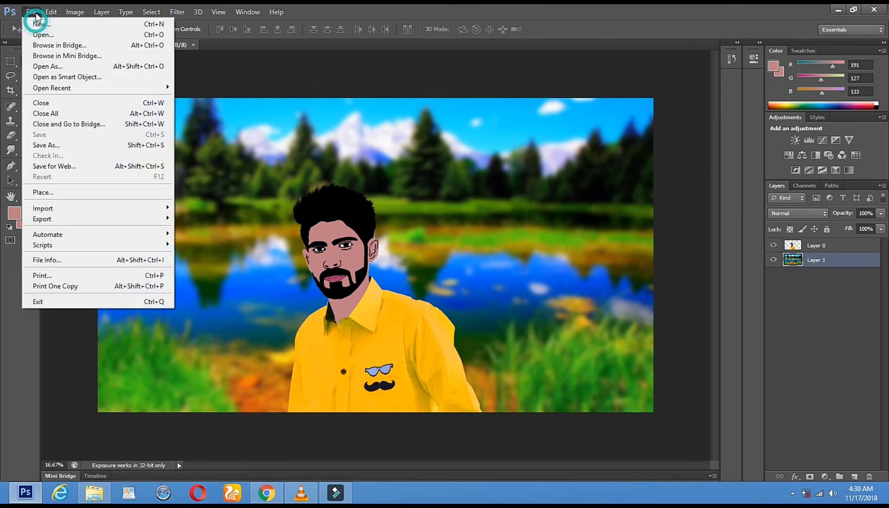
left_click(51, 34)
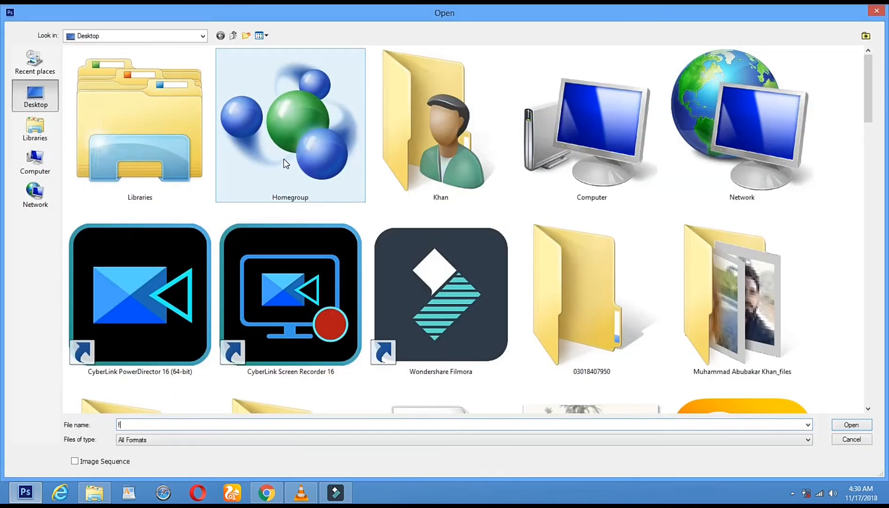
type("f")
left_click(349, 321)
key("f")
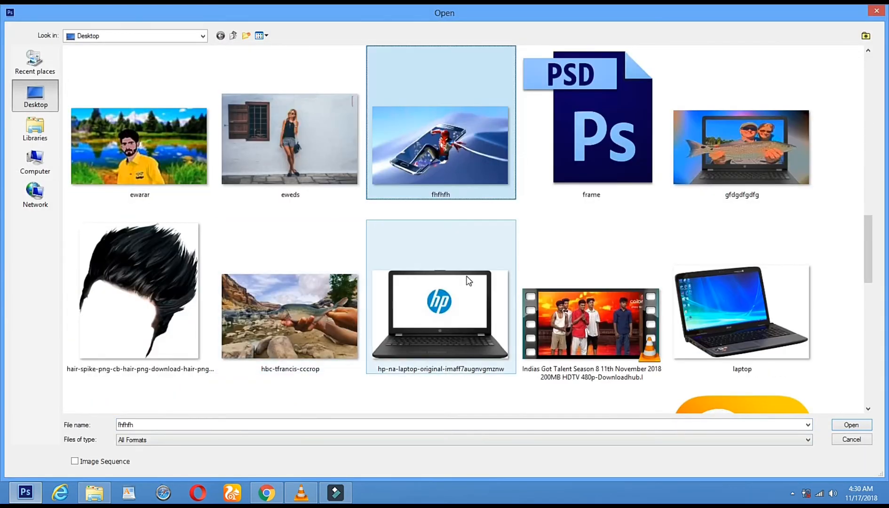
key("f")
double_click(585, 165)
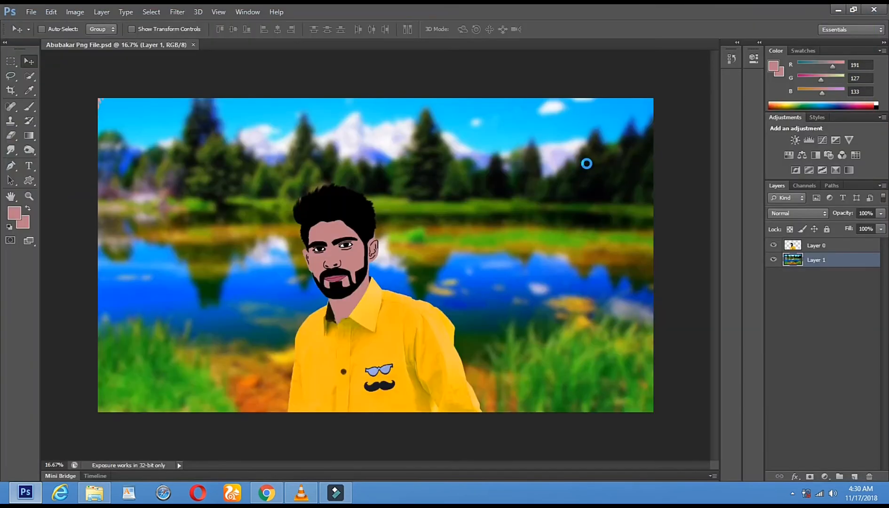
Select the SUBSCRIBE text layer in frame.psd and move it up off the canvas
left_click(120, 46)
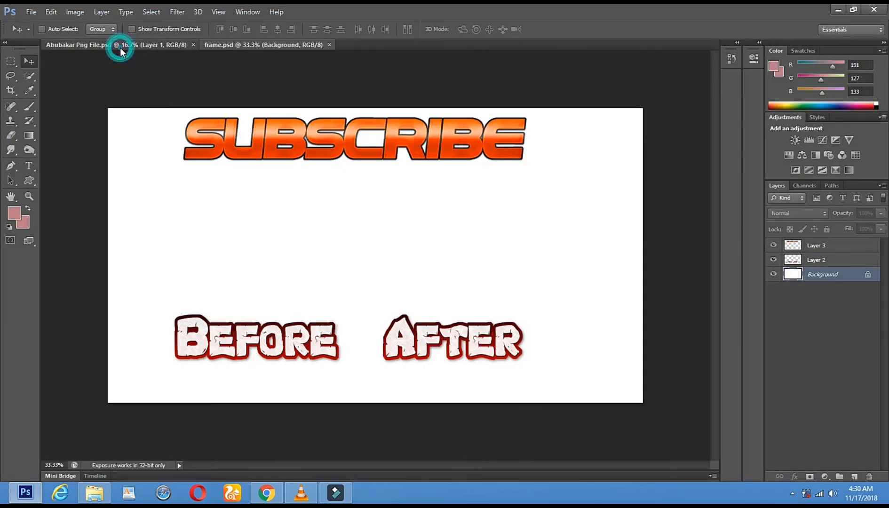
left_click(278, 44)
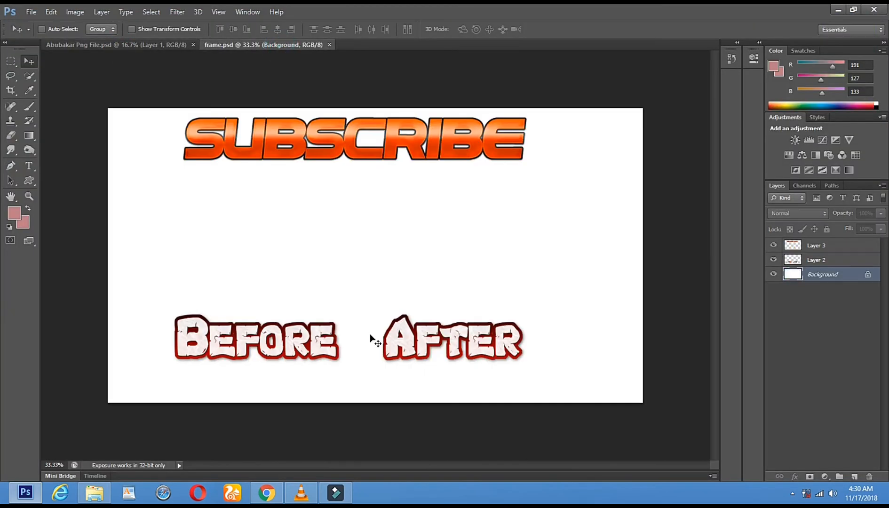
right_click(388, 139)
left_click(414, 149)
left_click_drag(414, 148, 405, 82)
Try to bring the composite's blurred wallpaper layer into frame.psd and shift it down and left on the canvas
left_click(172, 45)
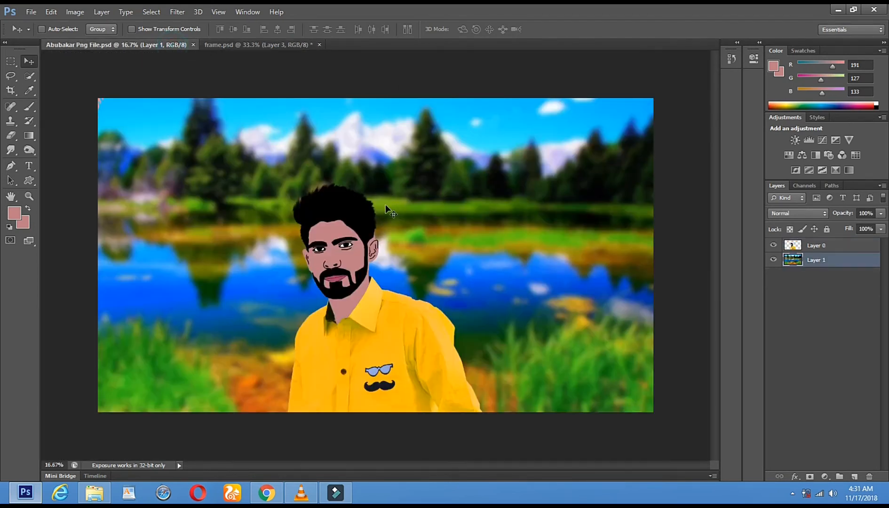
key("ctrl+a")
left_click(29, 61)
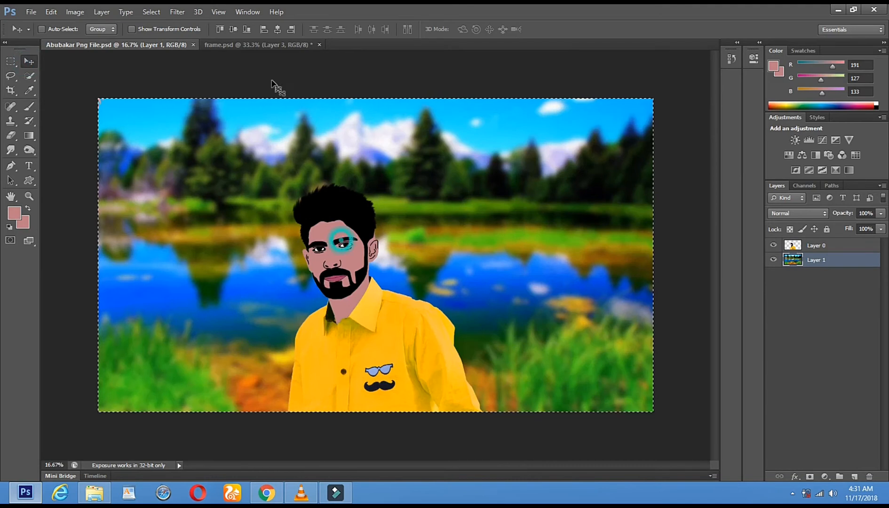
left_click(249, 44)
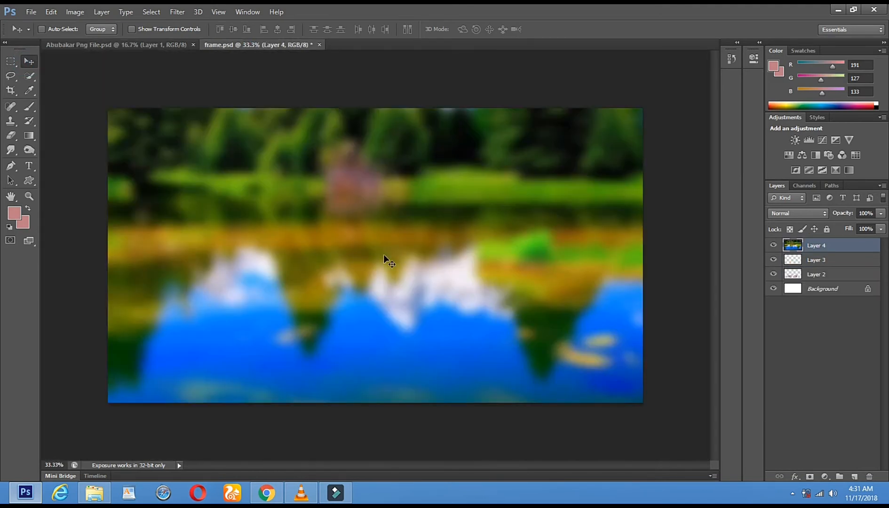
left_click_drag(410, 254, 287, 276)
left_click_drag(530, 201, 263, 276)
left_click_drag(495, 214, 376, 276)
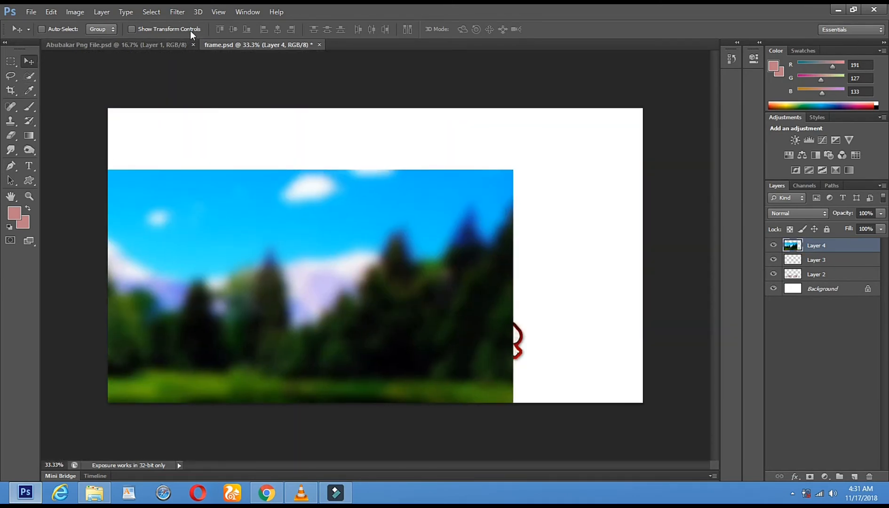
Try to scale the imported wallpaper layer to 33.63% width and 29.30% height with the transform controls
left_click(131, 29)
left_click_drag(513, 170, 234, 324)
left_click_drag(151, 358, 518, 165)
left_click_drag(564, 117, 453, 198)
left_click_drag(391, 244, 420, 174)
left_click_drag(474, 131, 563, 90)
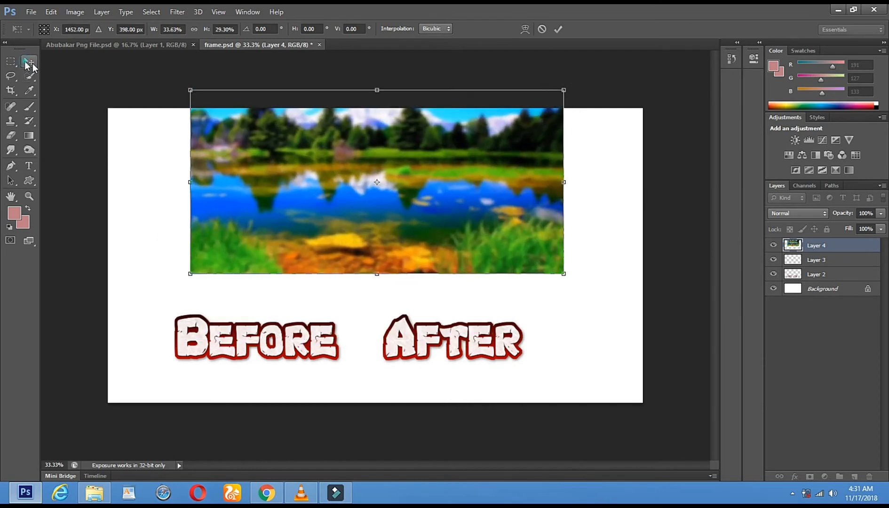
left_click(29, 61)
left_click(404, 192)
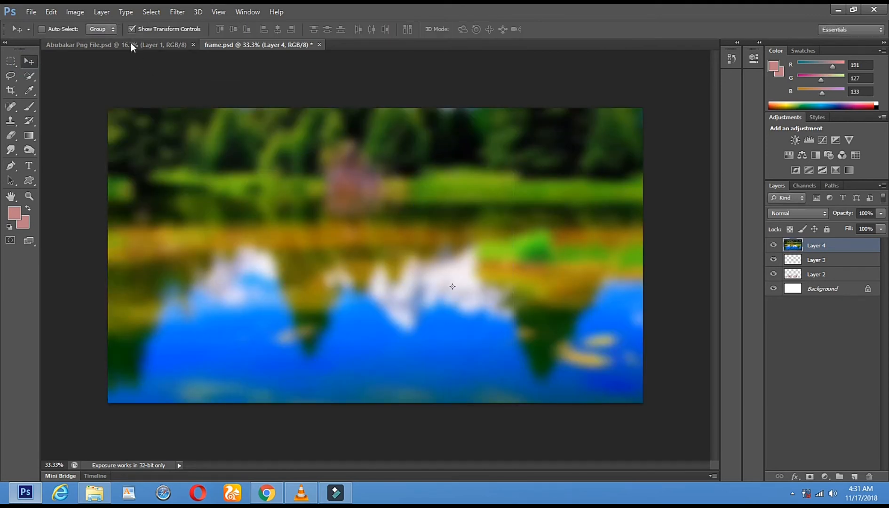
Undo the imports of the blurred wallpaper layer into frame.psd
left_click(131, 44)
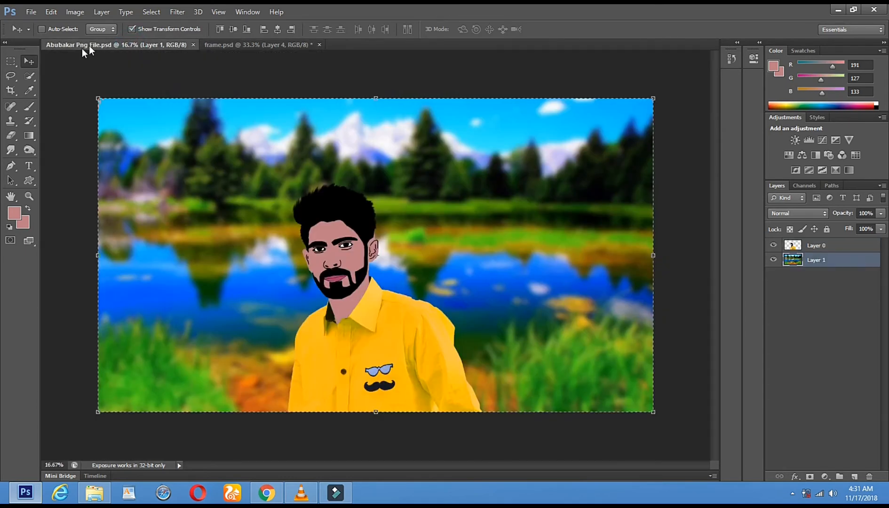
left_click_drag(207, 187, 348, 175)
left_click_drag(363, 216, 362, 215)
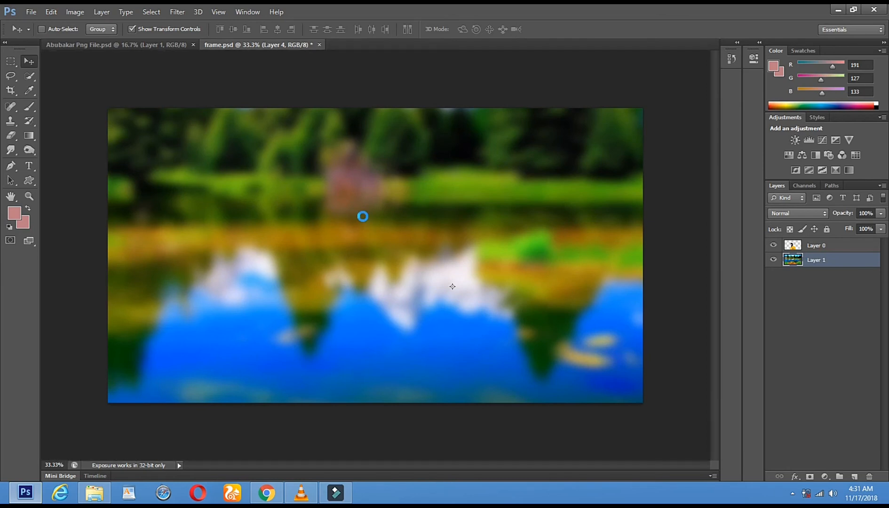
left_click_drag(342, 254, 649, 323)
key("ctrl+alt+z")
left_click(15, 74)
key("ctrl+alt+z")
key("ctrl+alt+z")
key("ctrl+alt+z")
key("ctrl+alt+z")
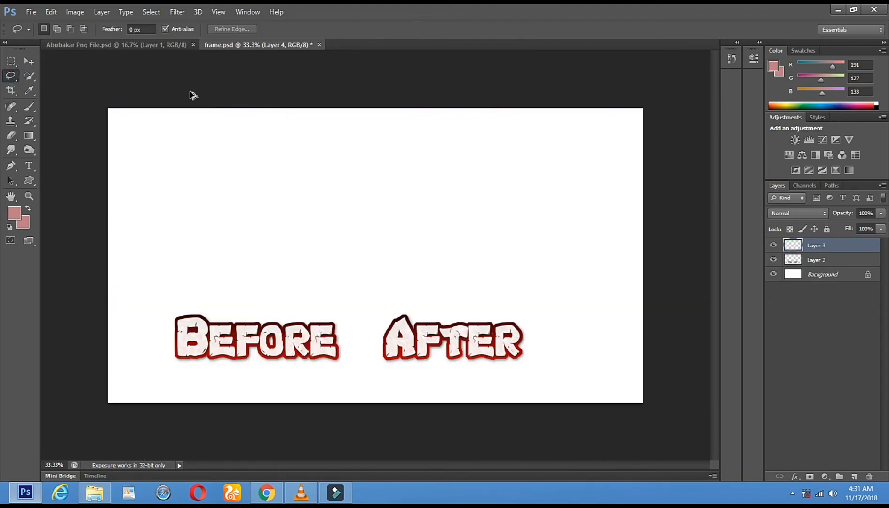
Select Layer 0 and Layer 1 of the composite together and bring both into frame.psd, shifted down and left
left_click(101, 46)
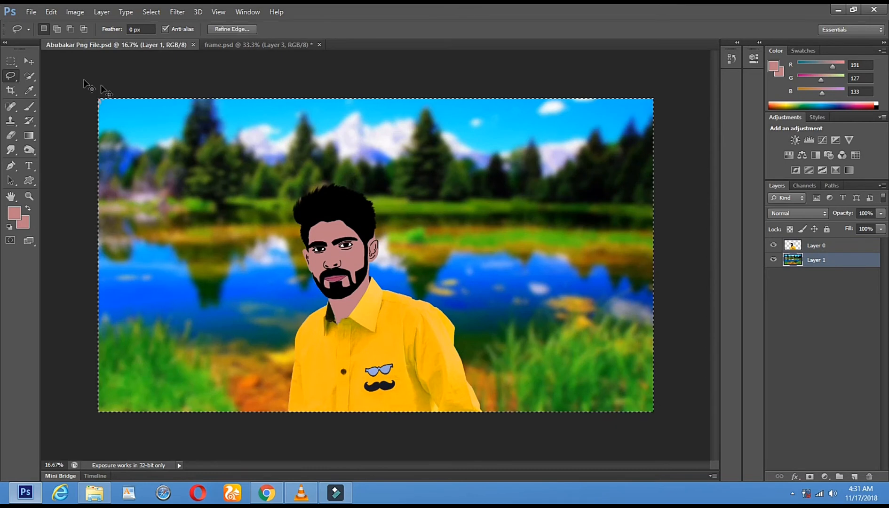
left_click(29, 61)
left_click_drag(244, 206, 244, 135)
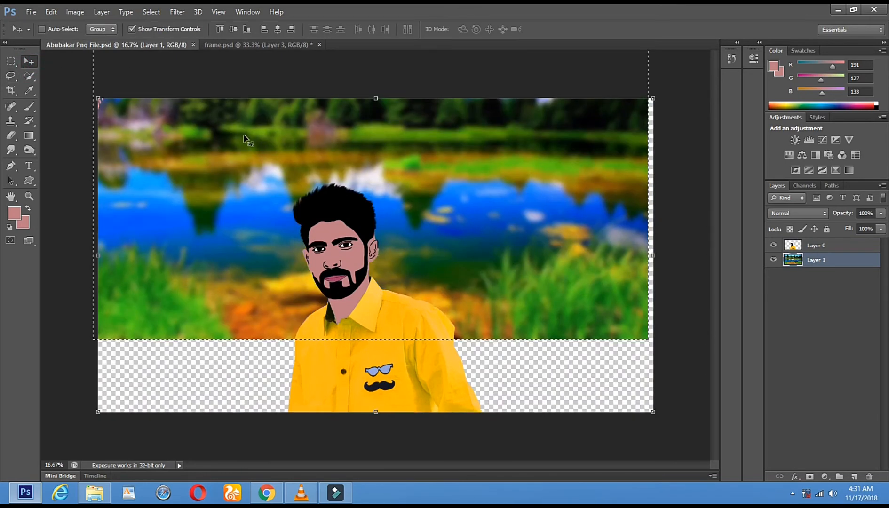
key("ctrl+z")
left_click(806, 250, "shift")
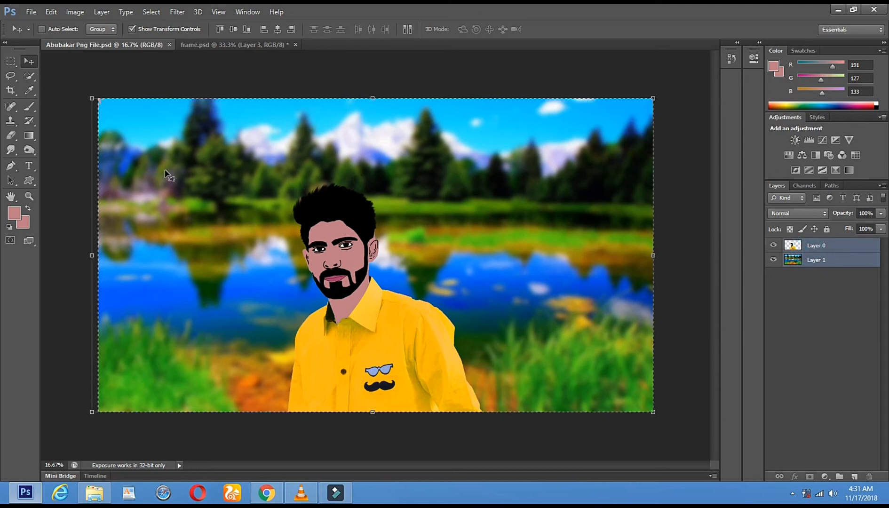
left_click_drag(232, 222, 174, 275)
left_click_drag(524, 184, 256, 281)
left_click_drag(498, 198, 114, 261)
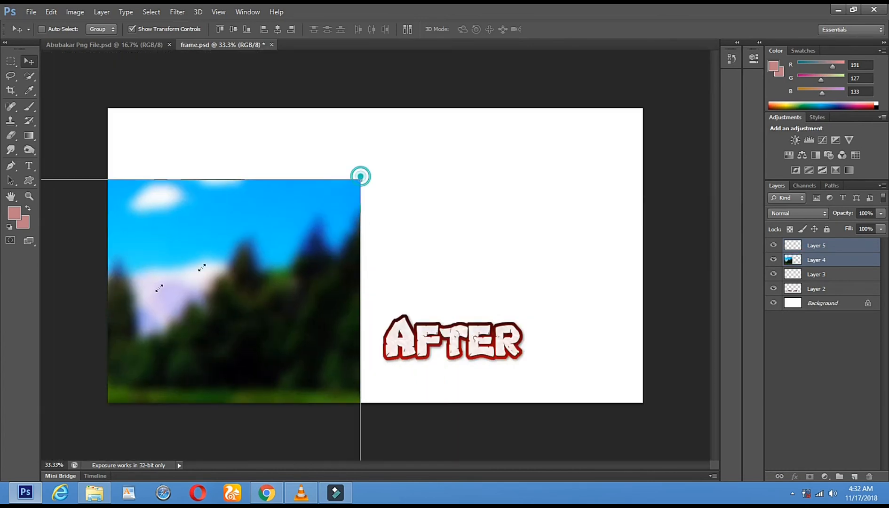
Scale down the two imported layers, place them over the right part of the frame with the figure above "After", and apply the transform
left_click_drag(360, 179, 247, 222)
left_click_drag(193, 300, 574, 270)
left_click_drag(328, 192, 136, 23)
left_click_drag(294, 226, 433, 236)
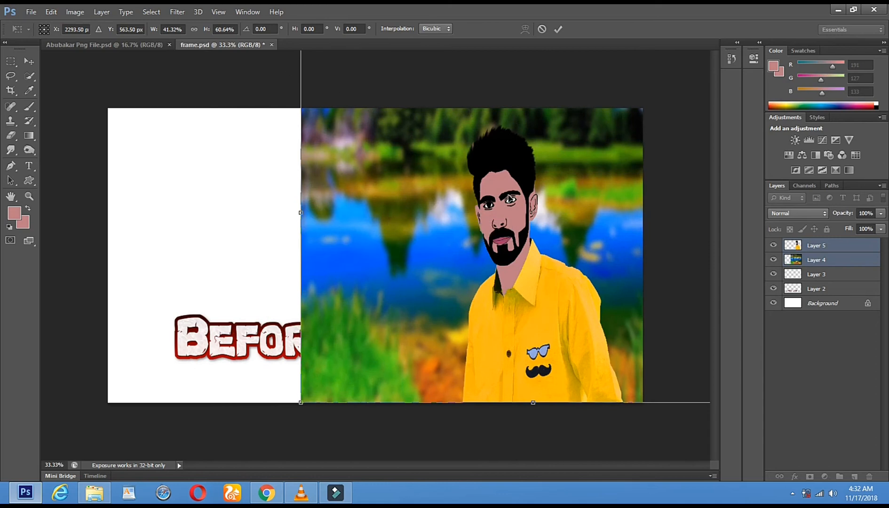
left_click_drag(509, 199, 504, 199)
left_click_drag(284, 217, 189, 211)
left_click_drag(367, 283, 423, 286)
key("Return")
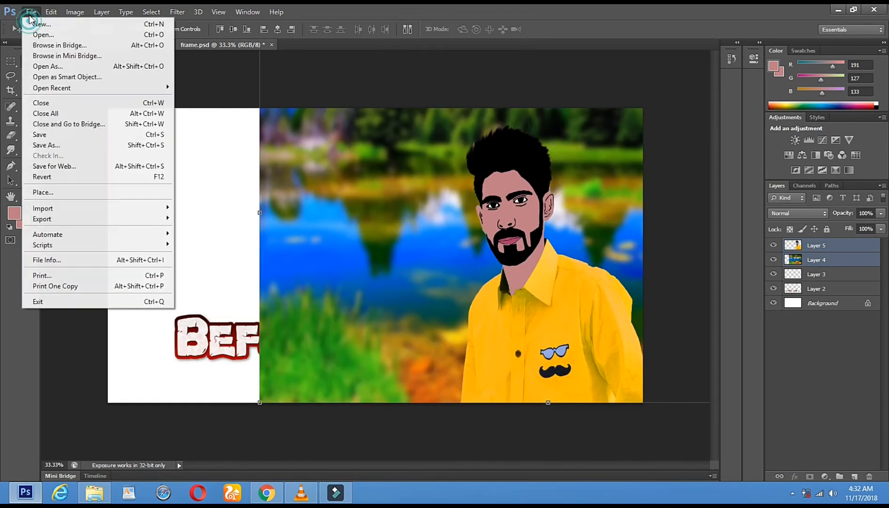
Close the composite PSD document and keep only frame.psd open
left_click(55, 34)
left_click(875, 12)
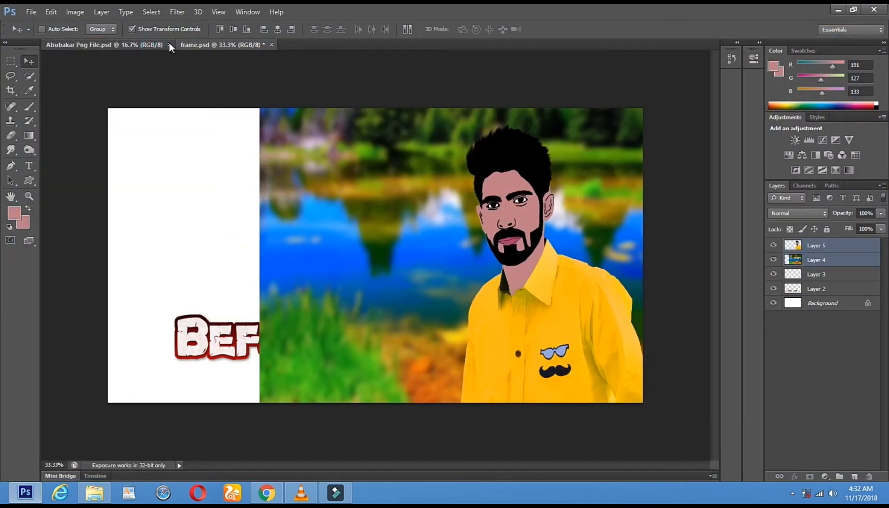
left_click(168, 42)
left_click(168, 45)
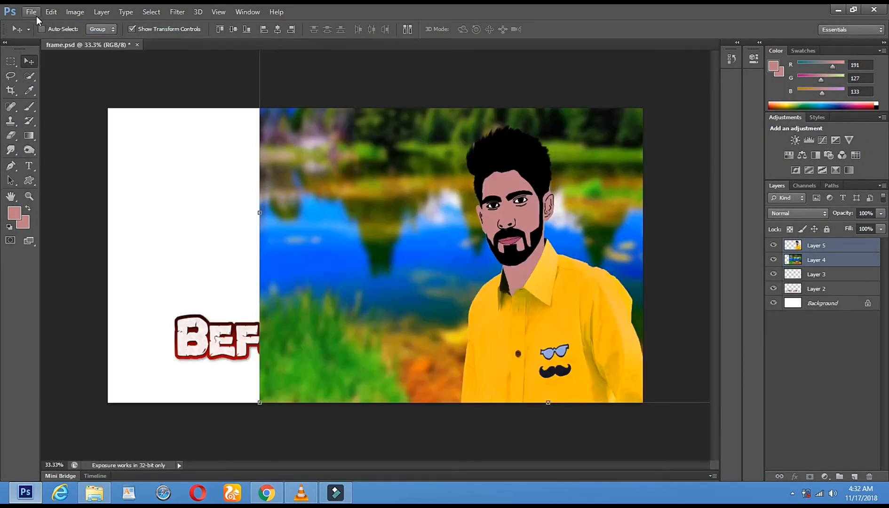
Open the original outdoor photo DSC_0208.JPG from the Desktop
left_click(31, 12)
left_click(55, 35)
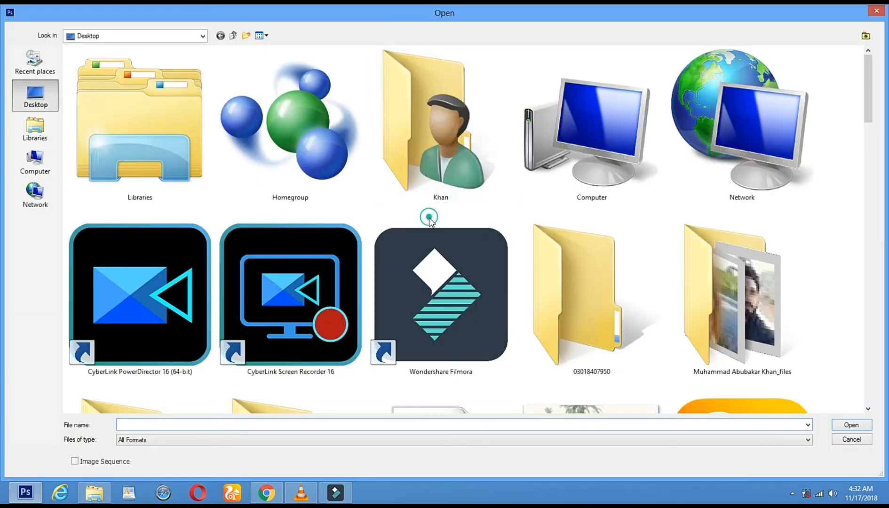
scroll(429, 218, "down", 5)
left_click(431, 377)
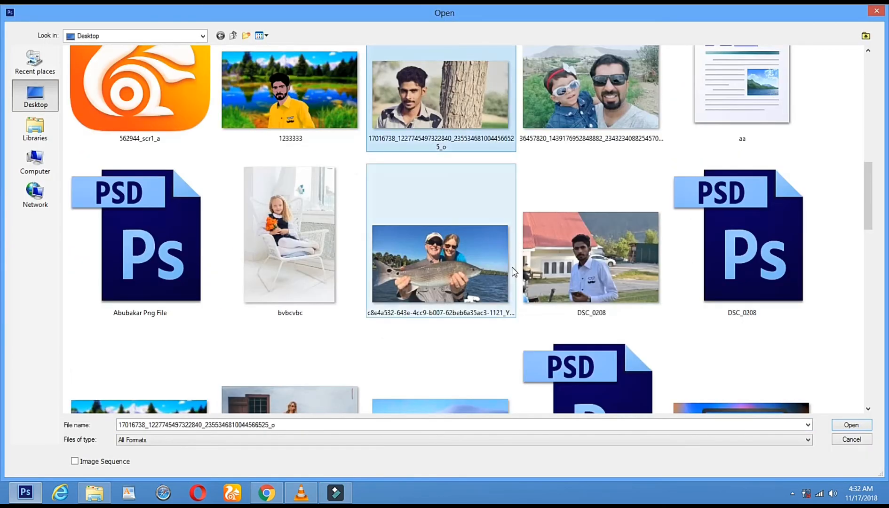
double_click(564, 247)
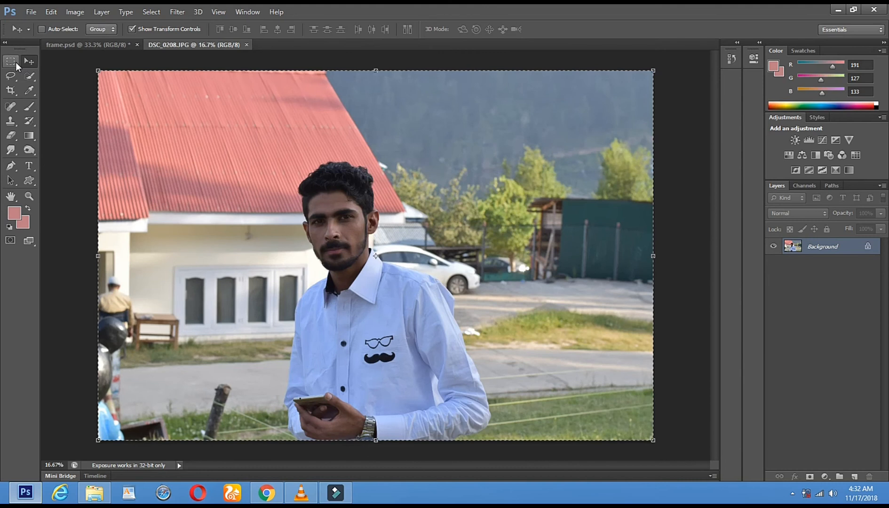
Bring the whole selected photo from DSC_0208.JPG into frame.psd as a new layer on top
left_click(10, 61)
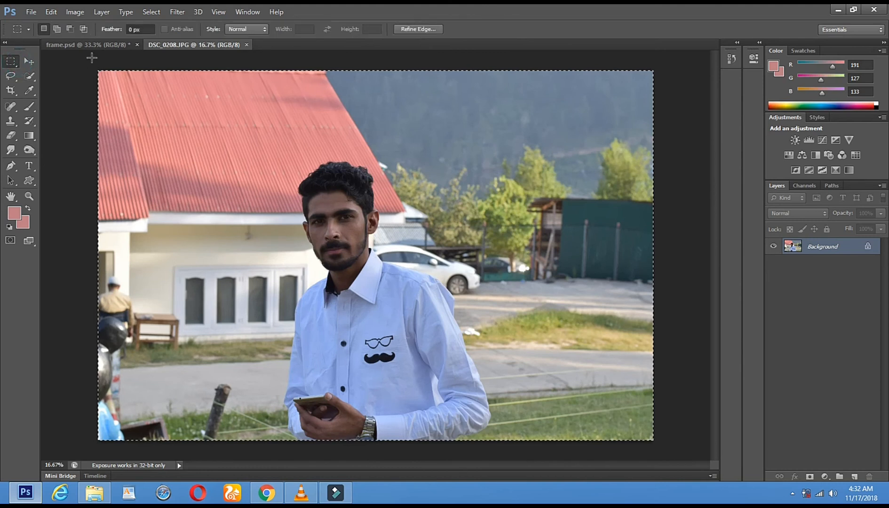
left_click(29, 61)
left_click_drag(258, 182, 153, 189)
left_click_drag(511, 178, 350, 180)
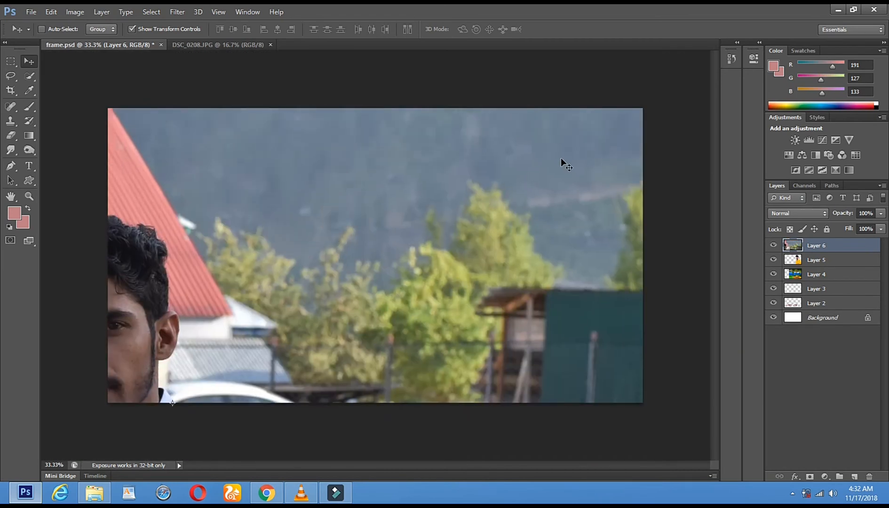
Shift the imported photo layer toward the left half of the frame and shrink it to about 21% width and 27% height
left_click_drag(534, 181, 251, 211)
left_click_drag(340, 138, 395, 186)
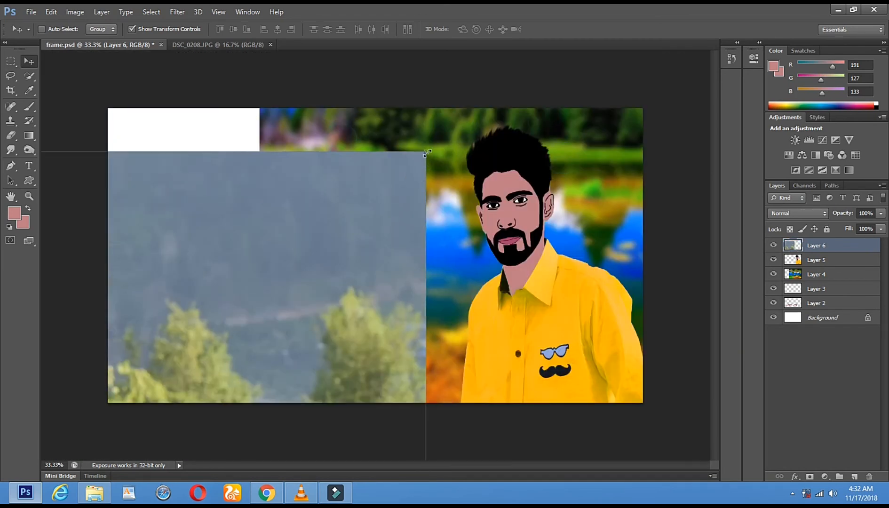
left_click_drag(169, 336, 272, 313)
left_click_drag(403, 153, 403, 148)
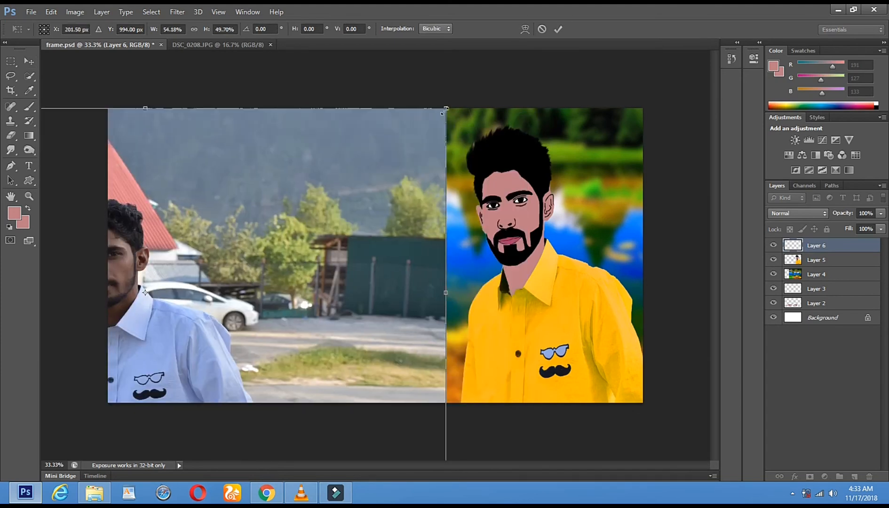
left_click_drag(445, 109, 235, 274)
left_click_drag(189, 334, 390, 171)
left_click_drag(434, 113, 274, 118)
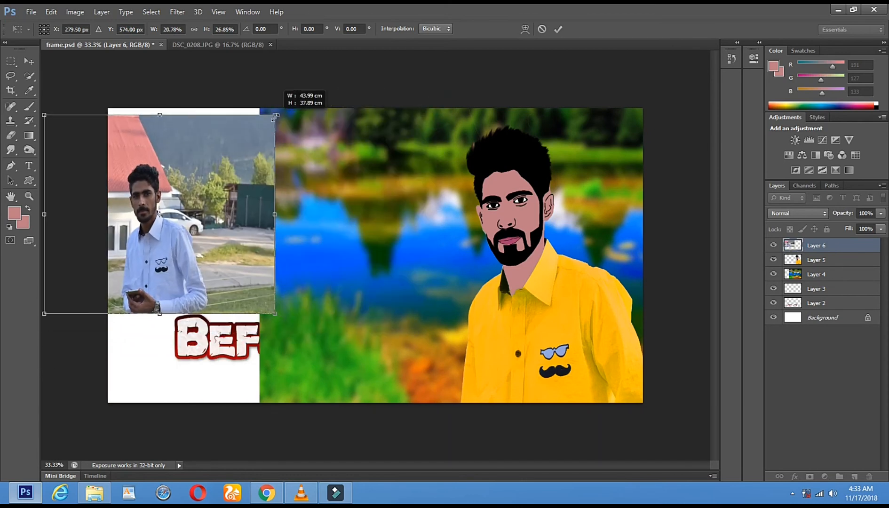
Enlarge the photo layer to 42.43% width and 46.15% height, with the man in the left part of the frame, and apply the transform
left_click_drag(269, 276, 333, 382)
left_click_drag(336, 226, 489, 108)
left_click_drag(403, 153, 296, 148)
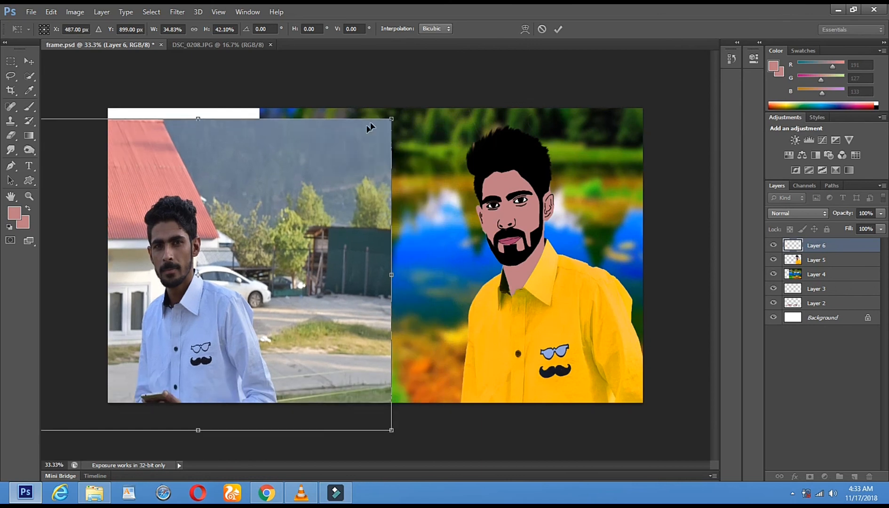
left_click_drag(390, 120, 475, 89)
mouse_move(350, 151)
left_mouse_down()
mouse_move(323, 150)
mouse_move(338, 147)
left_mouse_up()
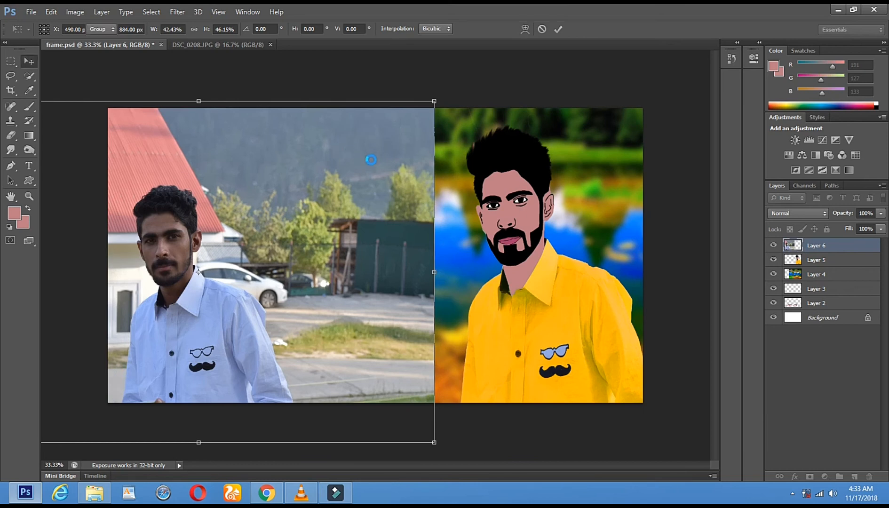
Erase a vertical strip of the photo layer to the right of the man using a 154 px hard eraser
left_click(13, 134)
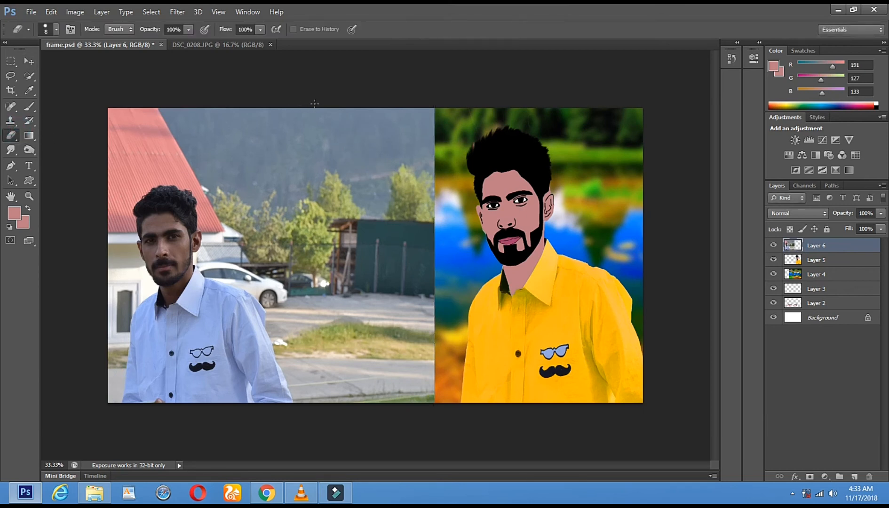
right_click(315, 105)
left_click(11, 144)
right_click(363, 233)
key("Return")
left_click_drag(296, 97, 324, 442)
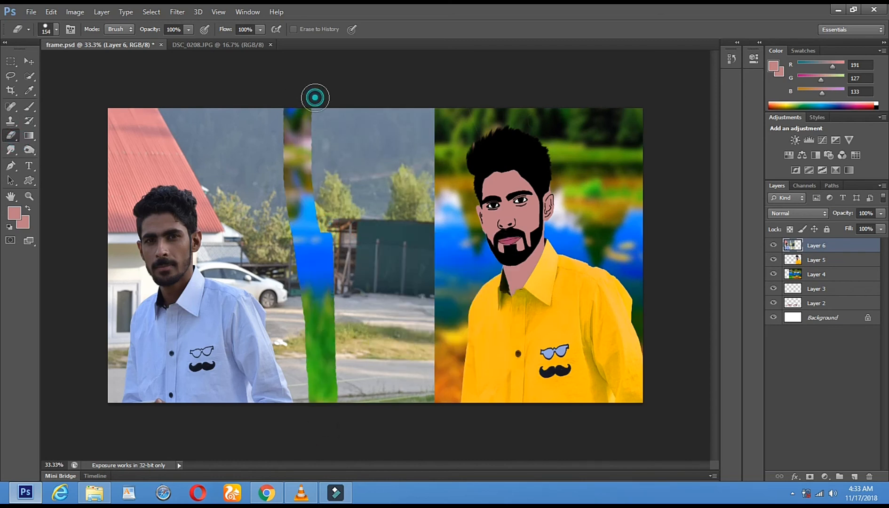
left_click_drag(315, 97, 314, 96)
Enlarge the eraser to 185 px and erase the rest of the photo layer between the strip and the cartoon figure
right_click(391, 165)
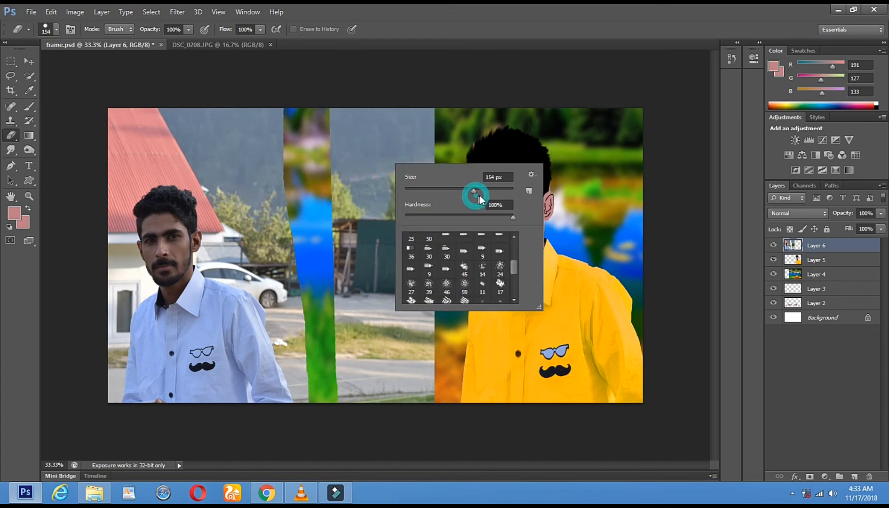
left_click_drag(348, 94, 350, 404)
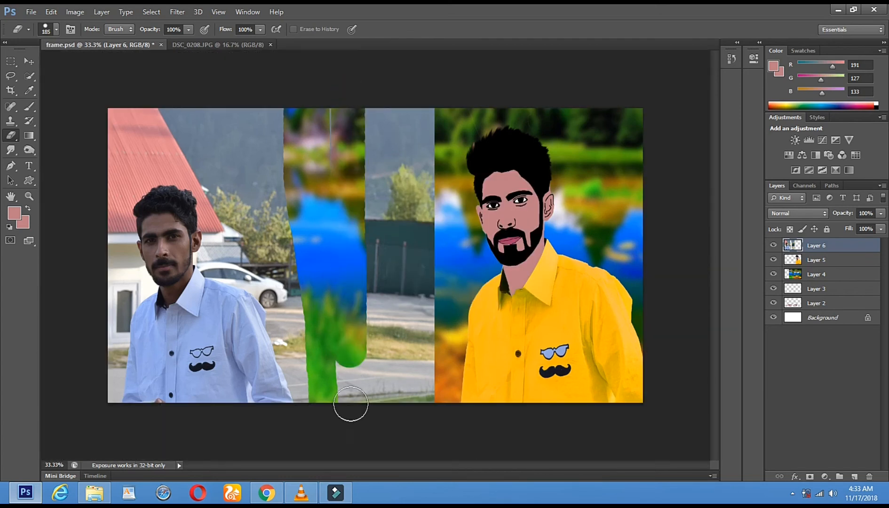
mouse_move(352, 87)
left_mouse_down()
mouse_move(406, 461)
mouse_move(430, 113)
mouse_move(437, 438)
mouse_move(416, 65)
left_mouse_up()
left_click_drag(385, 112, 388, 175)
left_click_drag(329, 109, 338, 366)
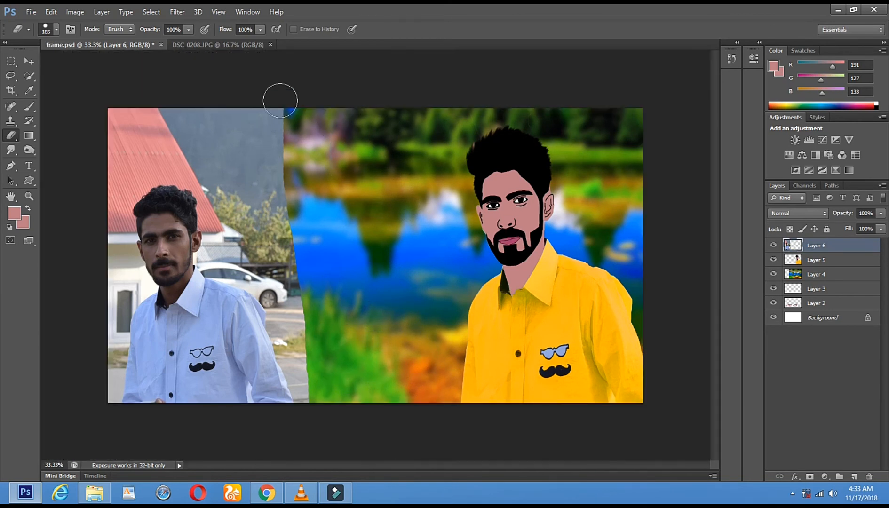
Move the trimmed photo layer horizontally to the right so the man stands closer to the cartoon figure
left_click(29, 61)
right_click(200, 256)
left_click(228, 264)
left_click_drag(211, 266, 275, 267)
Save the before/after thumbnail as a JPEG on the Desktop with quality 10 (Maximum) and switch to Wondershare Filmora
left_click(31, 12)
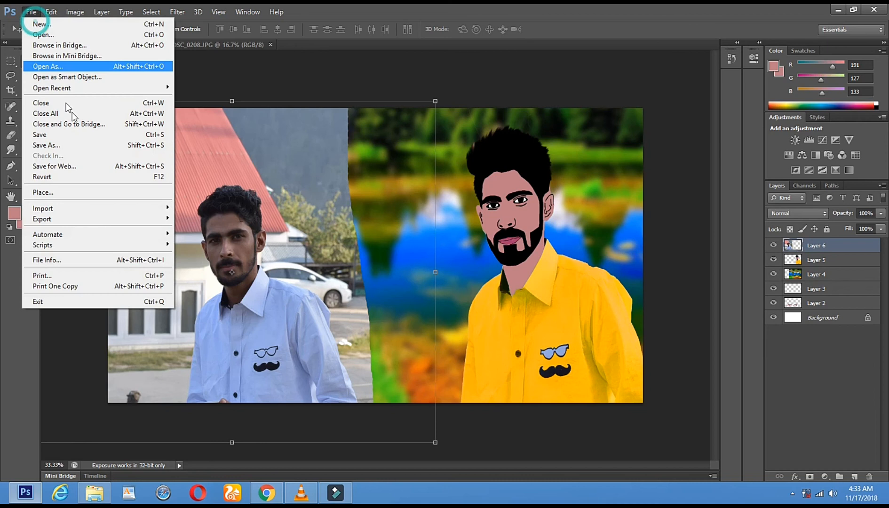
left_click(85, 143)
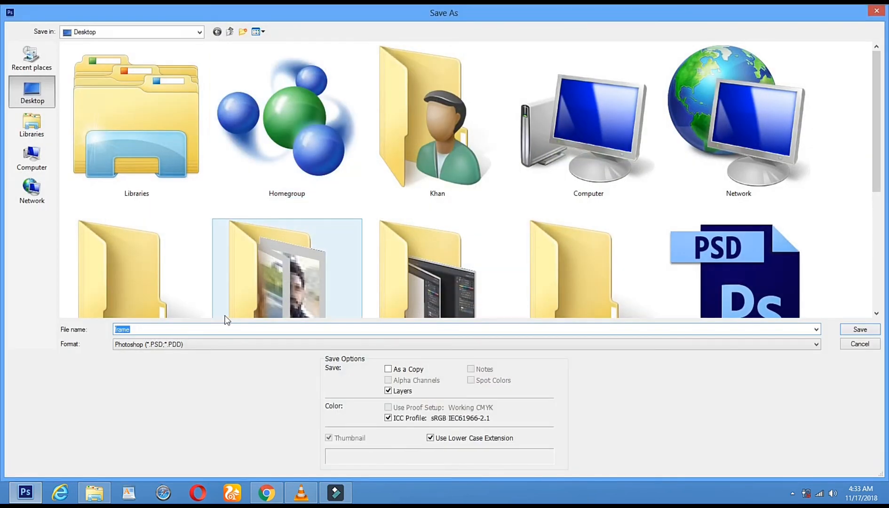
left_click(201, 344)
key("j")
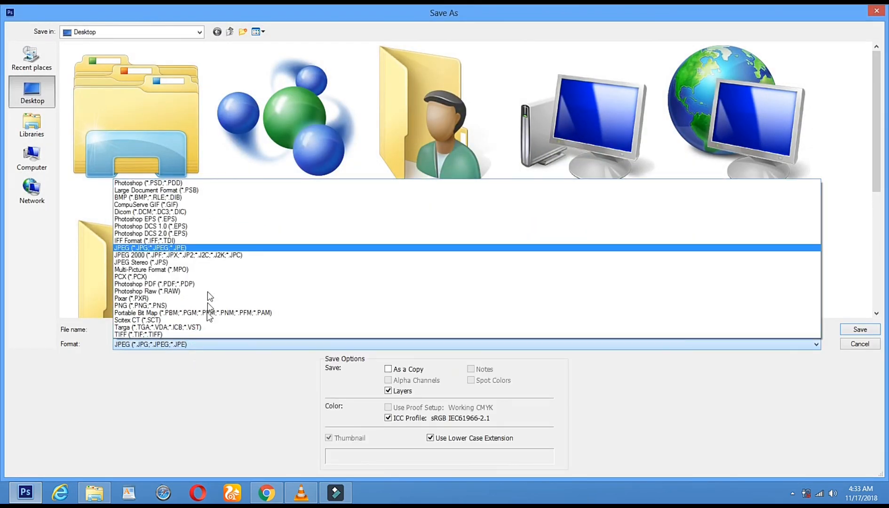
left_click(207, 248)
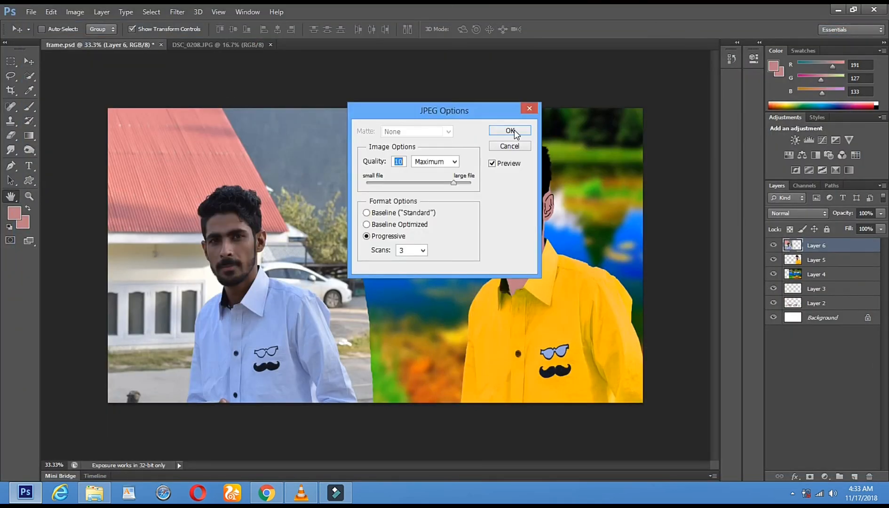
left_click(510, 131)
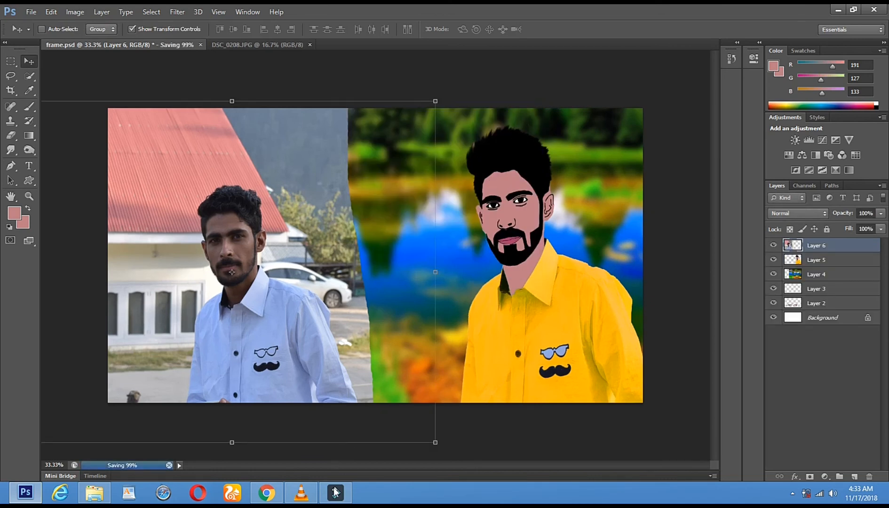
left_click(335, 491)
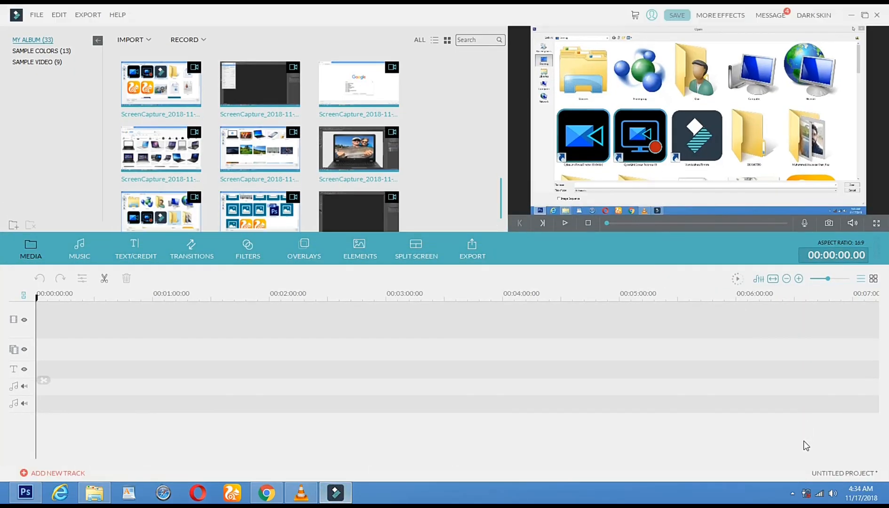